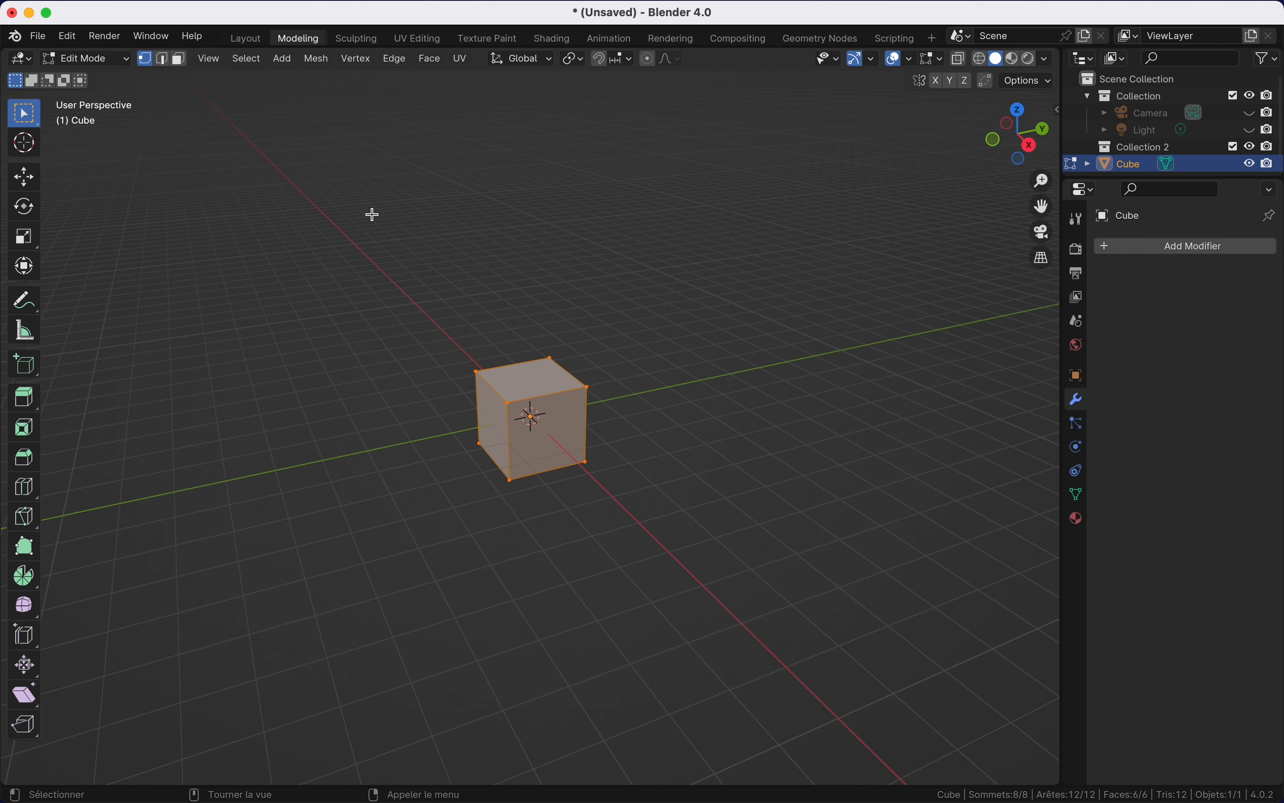
Step: Select corner vertices of the cube's top face one by one and with a selection box, and clear the selection
click(121, 64)
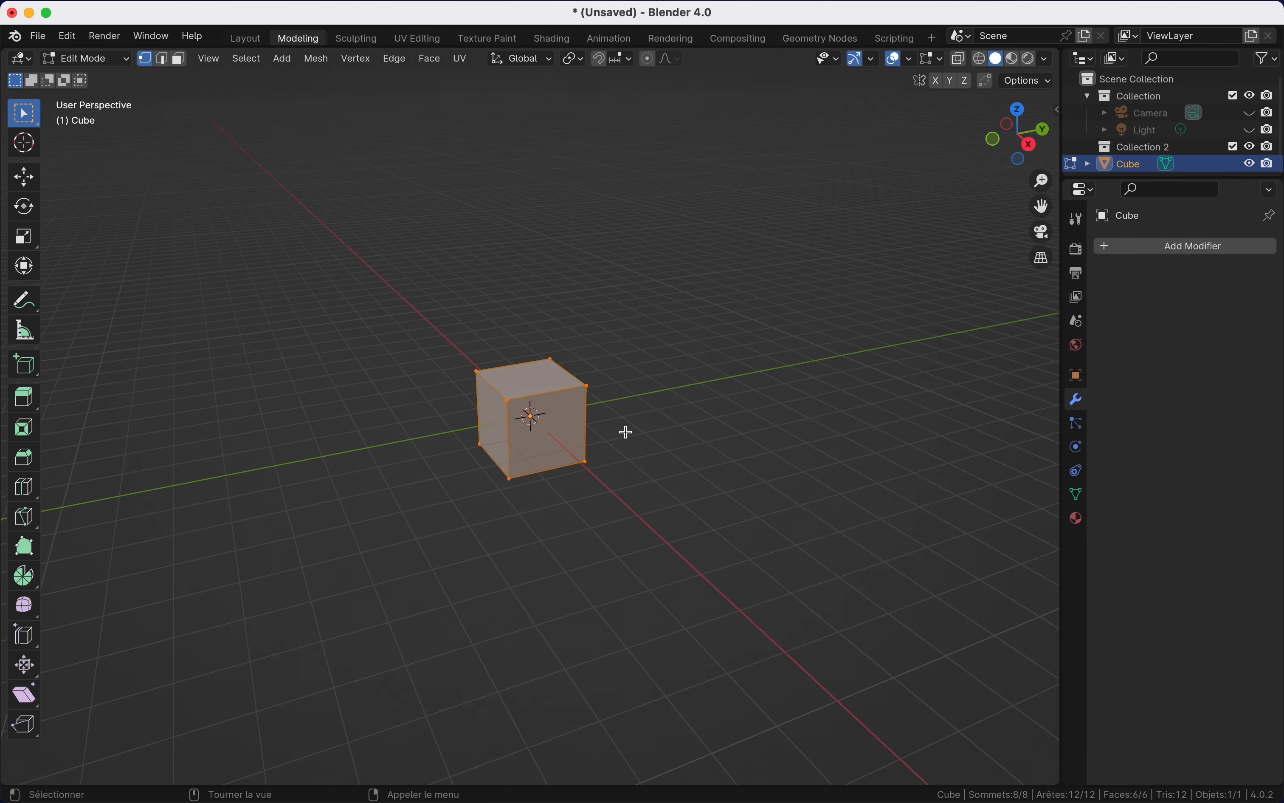
click(521, 399)
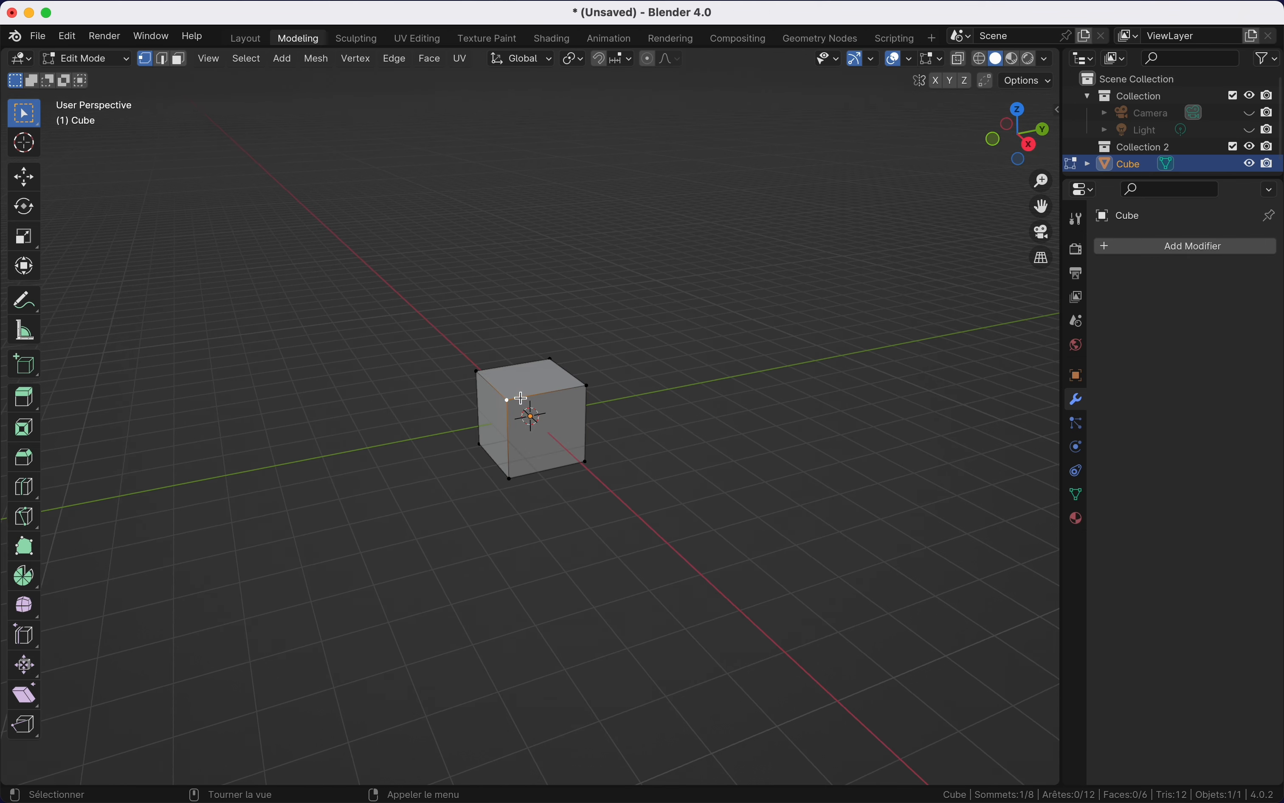
shift+click(594, 380)
shift+click(555, 353)
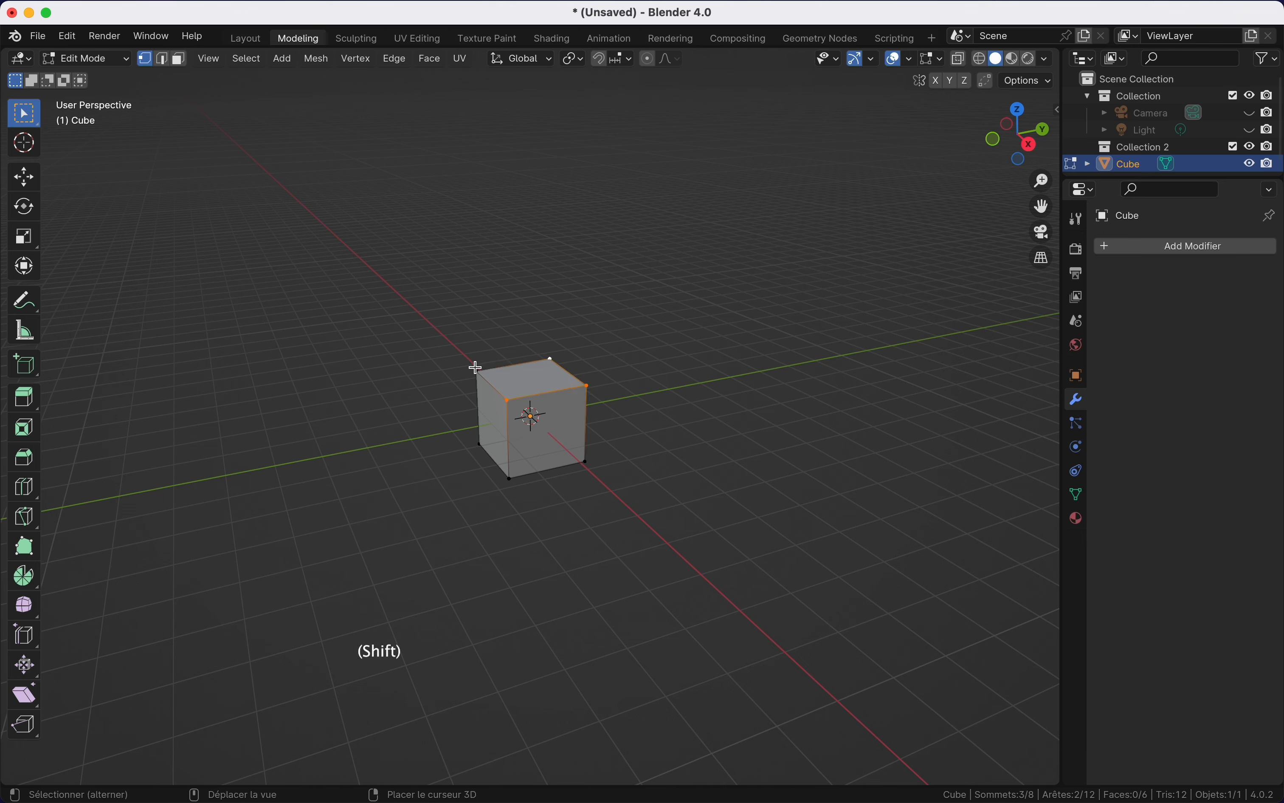
drag(386, 450, 534, 333)
click(493, 559)
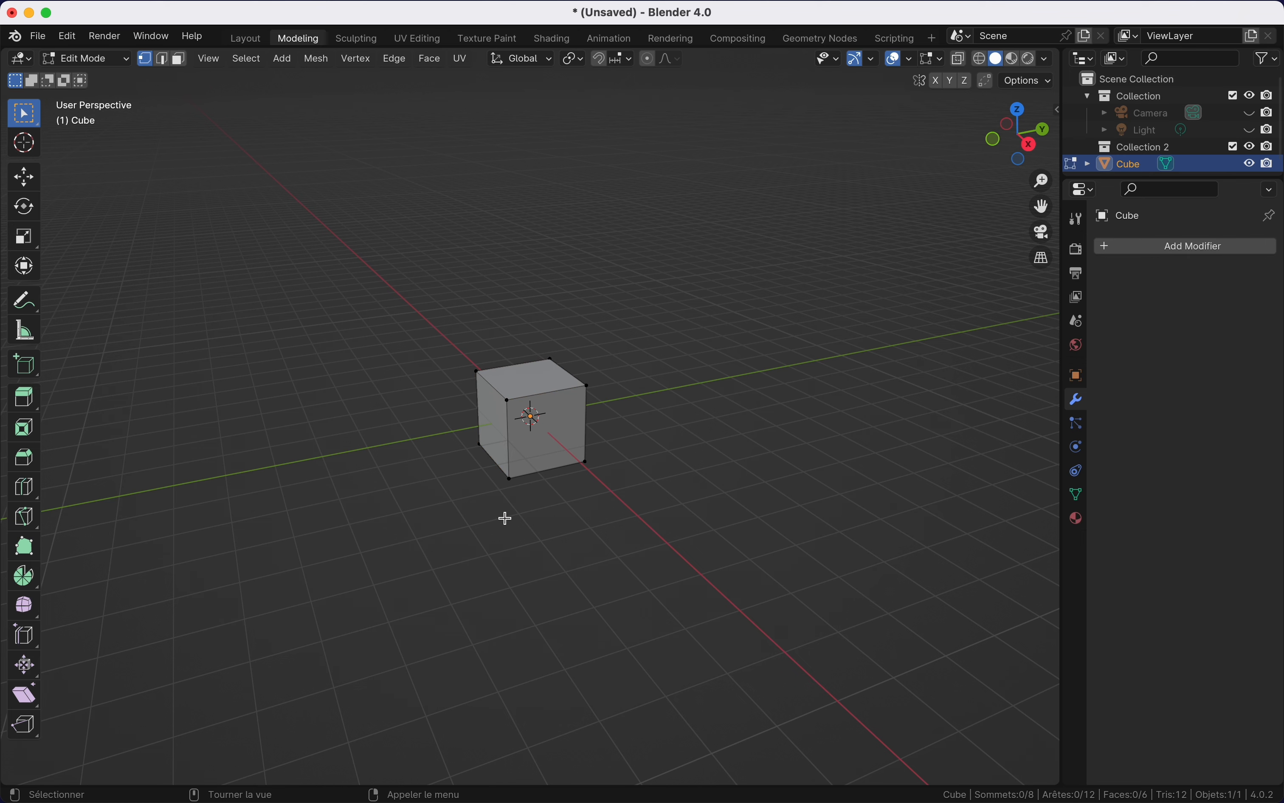
Step: Select the four corner vertices of the cube's front face so the whole face is highlighted, and clear the selection
click(509, 406)
shift+click(510, 471)
ctrl+scroll(569, 443, up, 3)
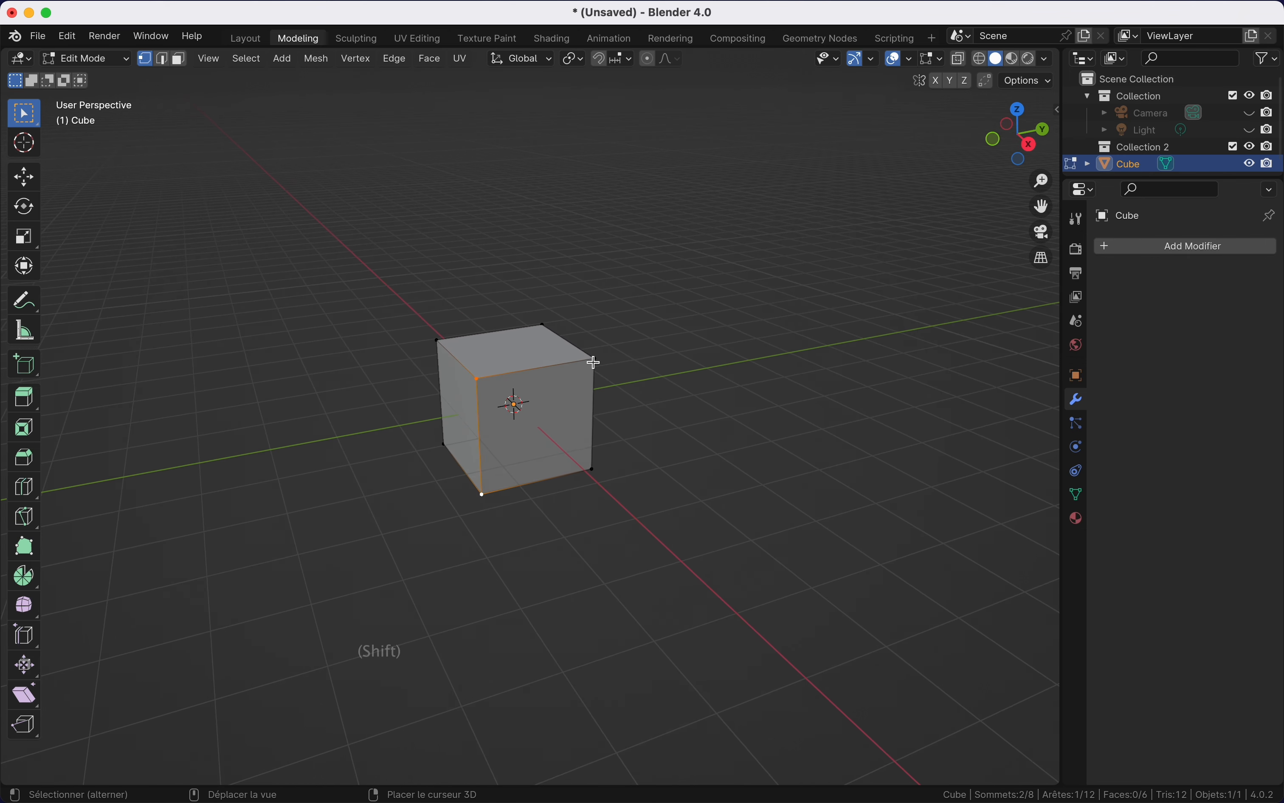
shift+click(592, 363)
shift+click(594, 467)
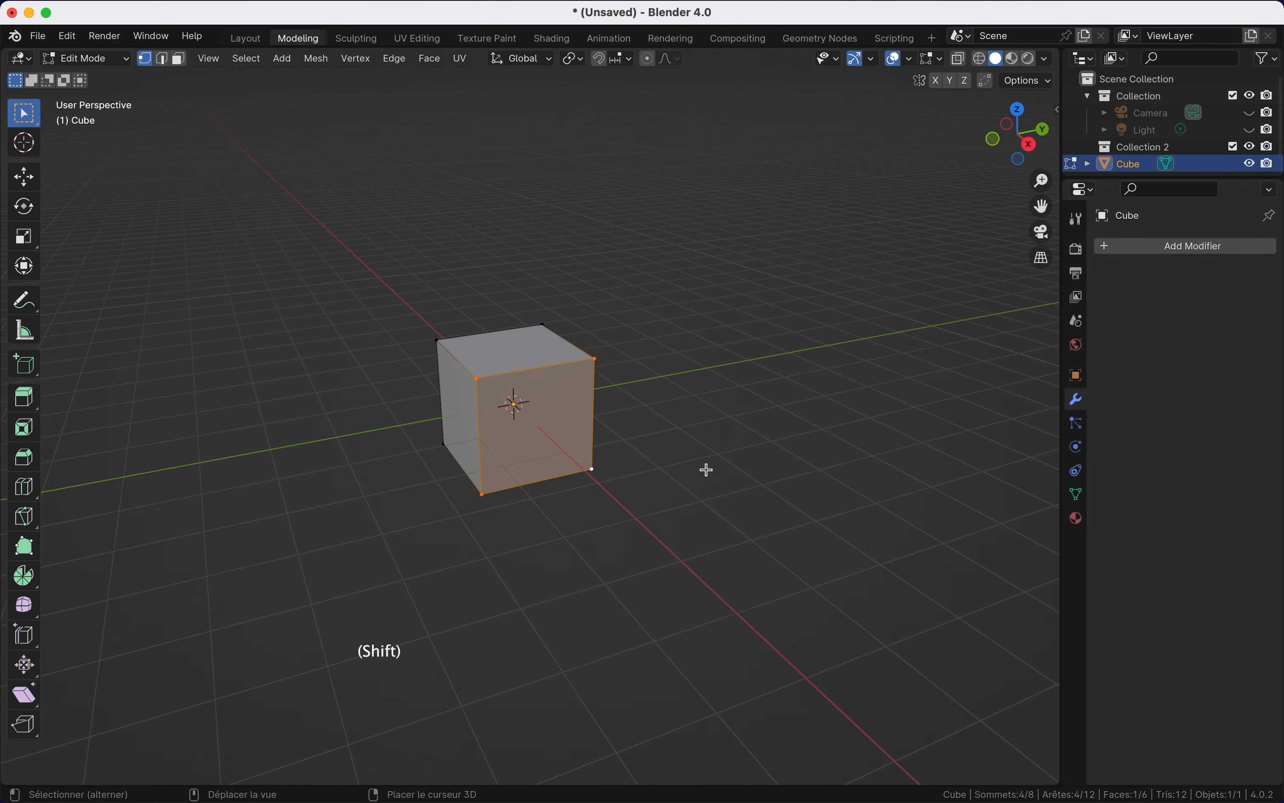
click(610, 384)
Step: In edge select mode, select the edges that meet at the cube's nearest top corner
click(163, 59)
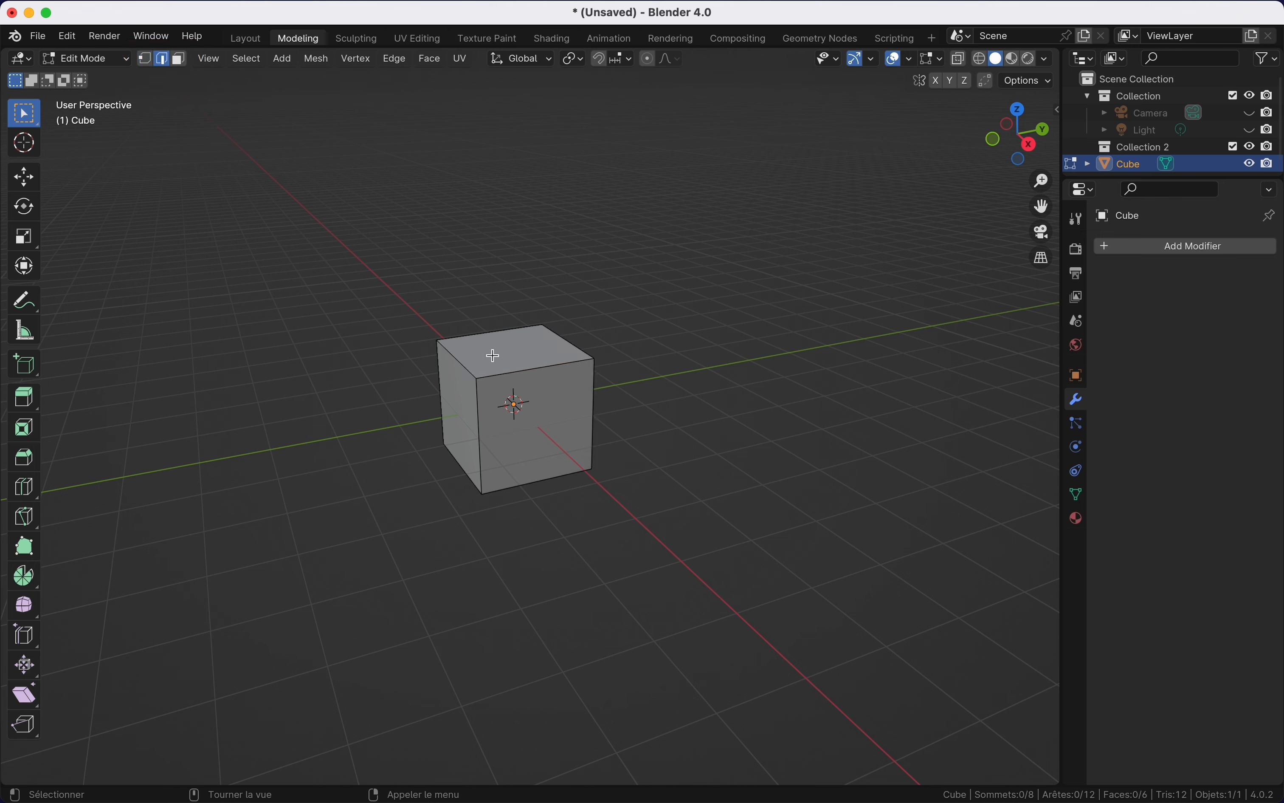
click(518, 378)
shift+click(474, 364)
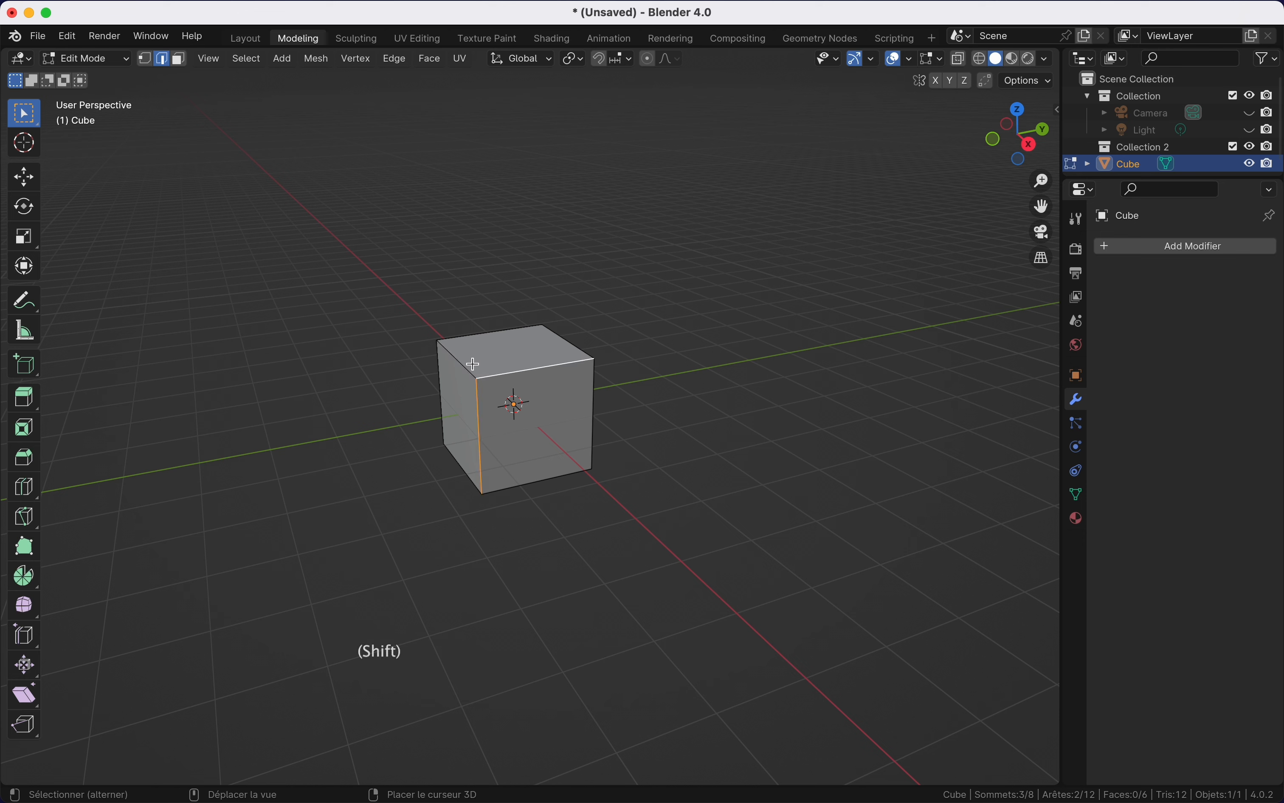
Step: In face select mode, select the cube's top face and its two visible side faces, and clear the selection
click(180, 59)
click(482, 344)
shift+click(523, 404)
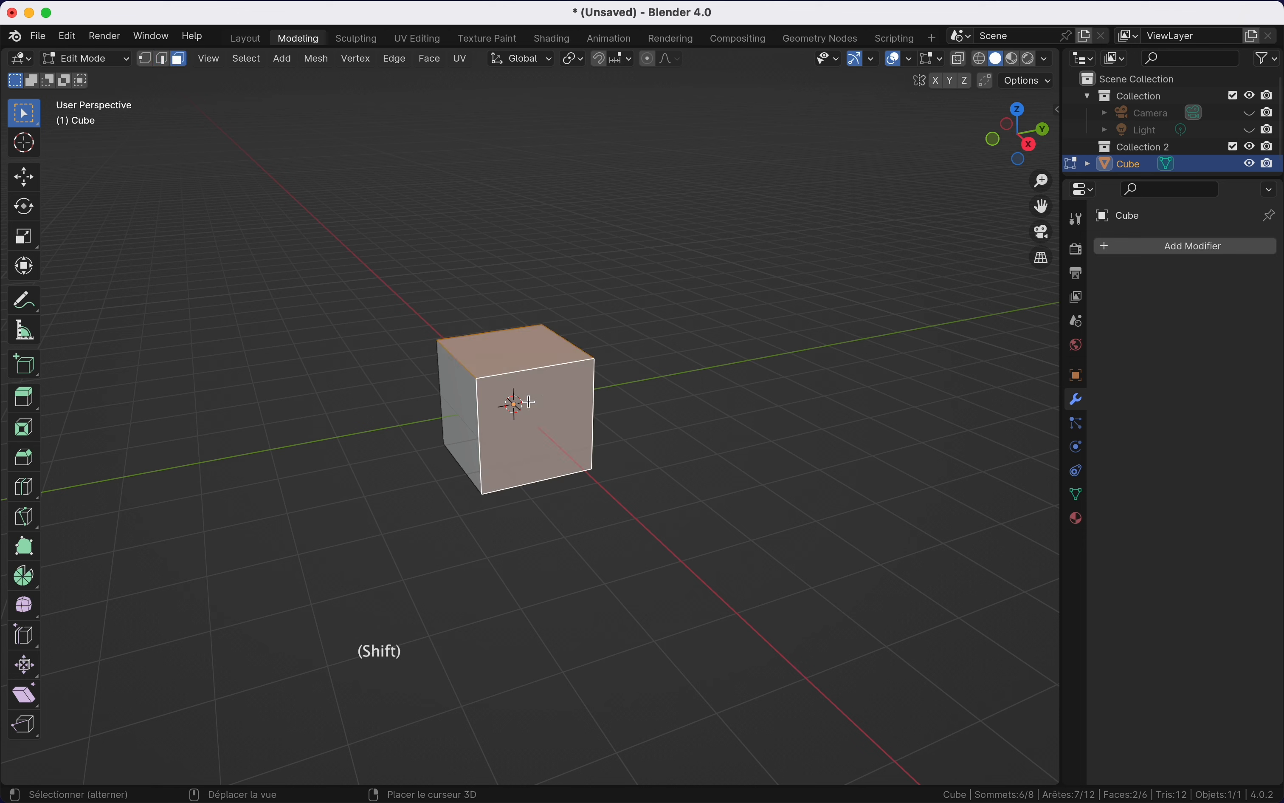
shift+click(459, 401)
click(632, 417)
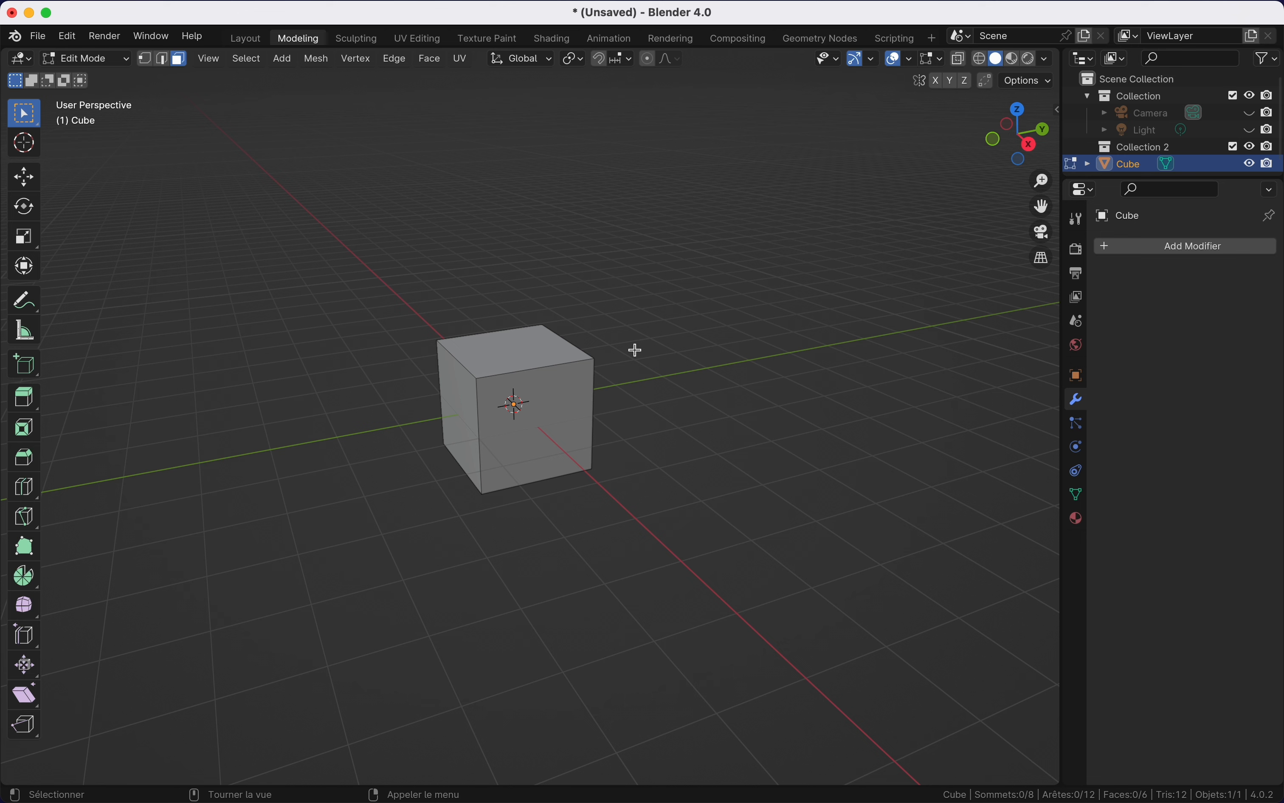
Step: Cycle the mesh selection mode through vertex, edge and face
key(1)
key(2)
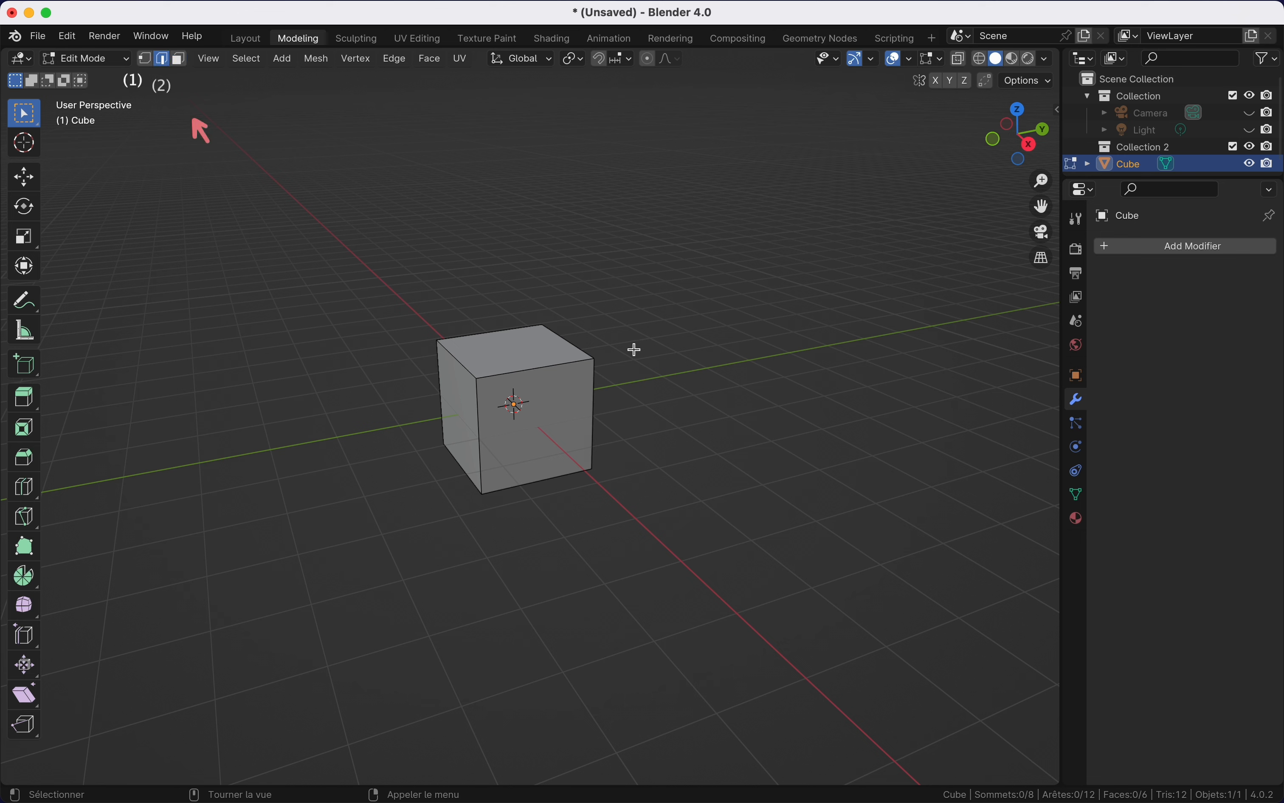
key(3)
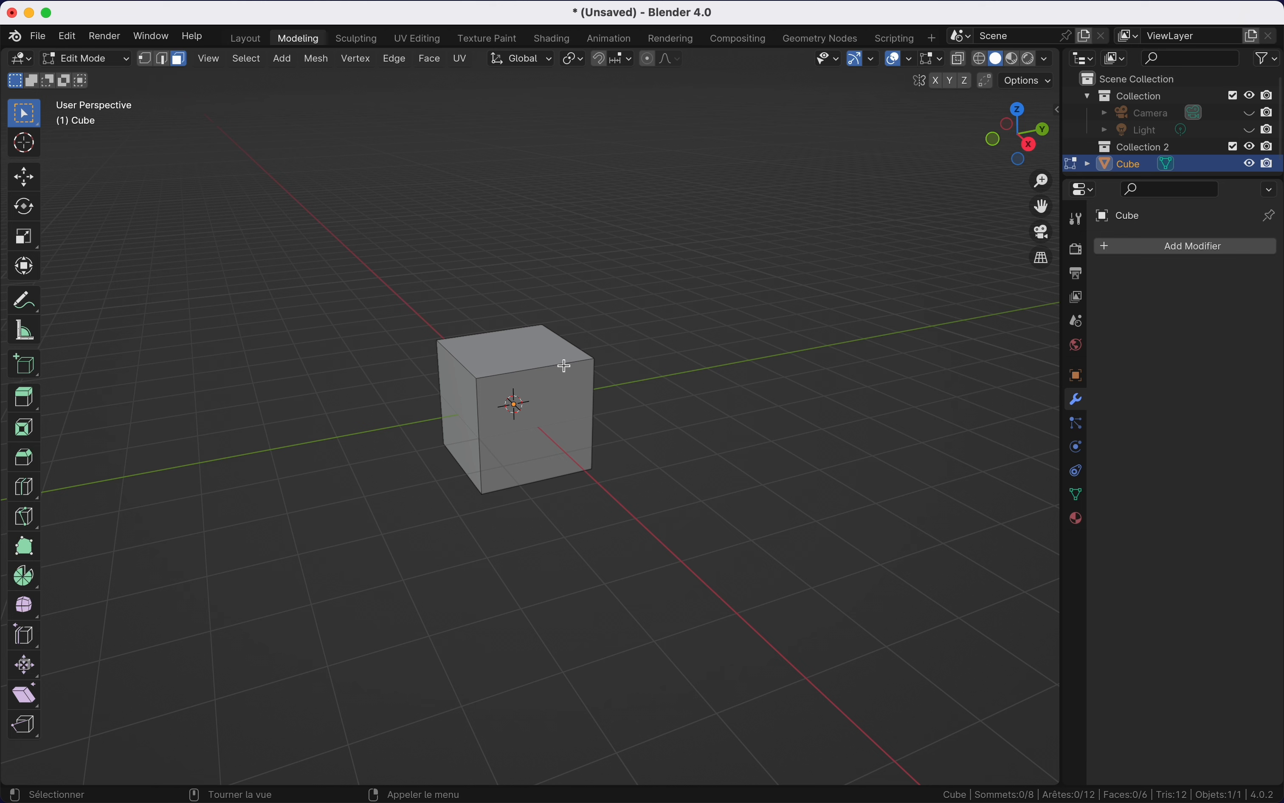
Step: In vertex select mode, move the front face's upper-right vertex outward along the global Y axis by about 0.34 m
key(1)
click(595, 359)
key(g)
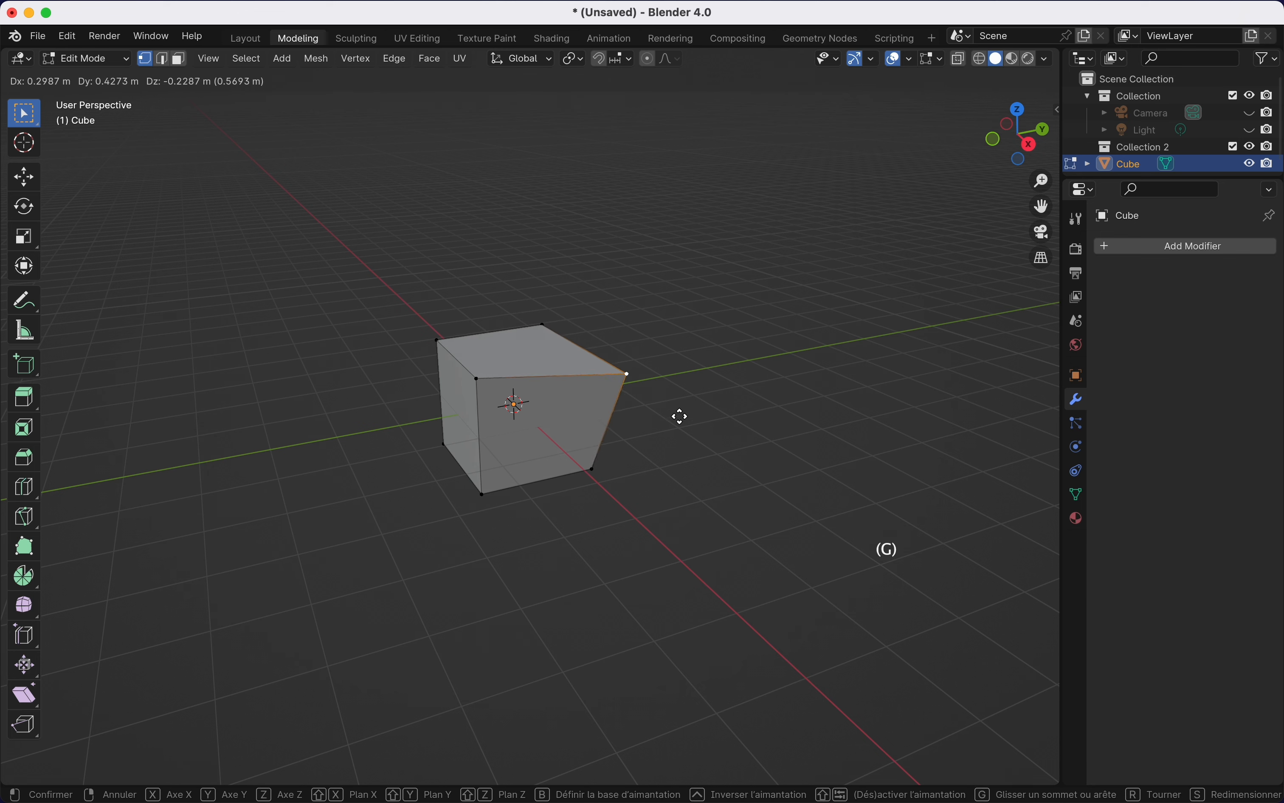
key(y)
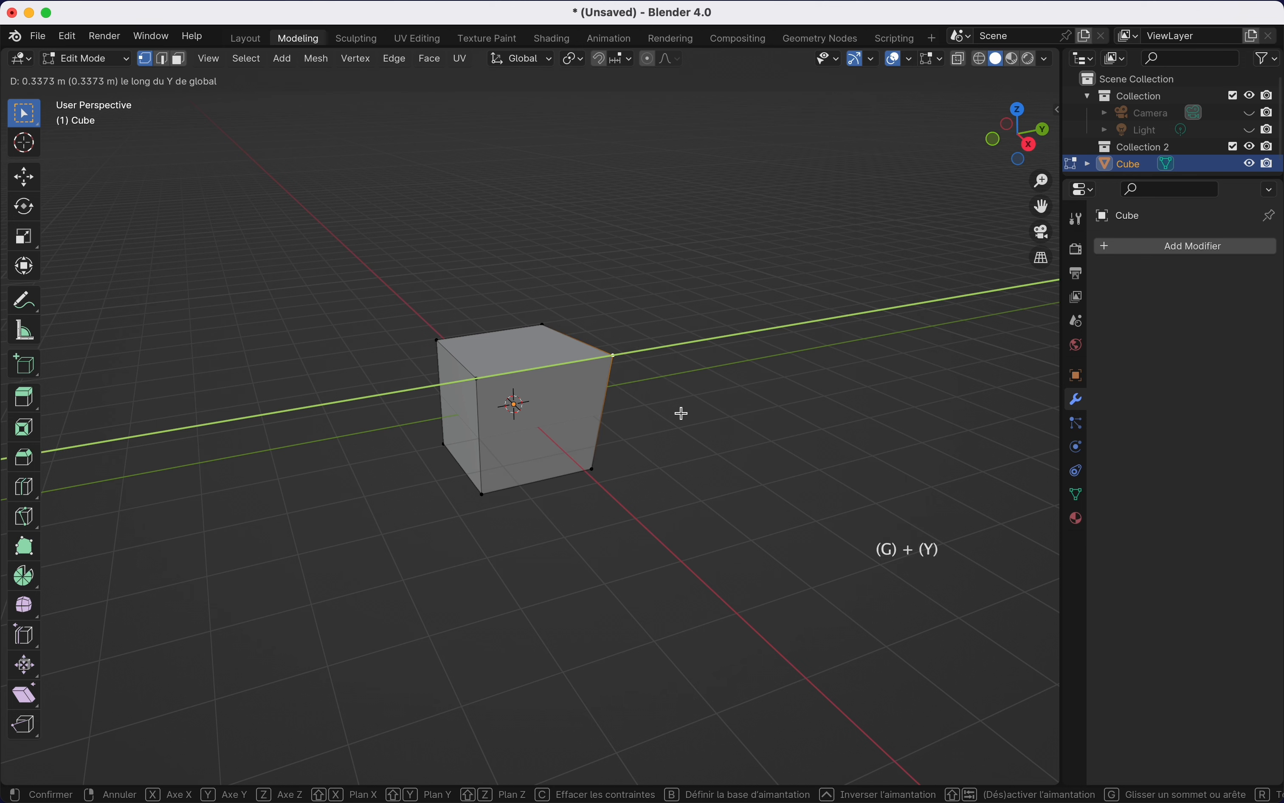
click(683, 413)
Step: Try rotating and then scaling the two vertices of the front face's upper edge, undoing each change
key(r)
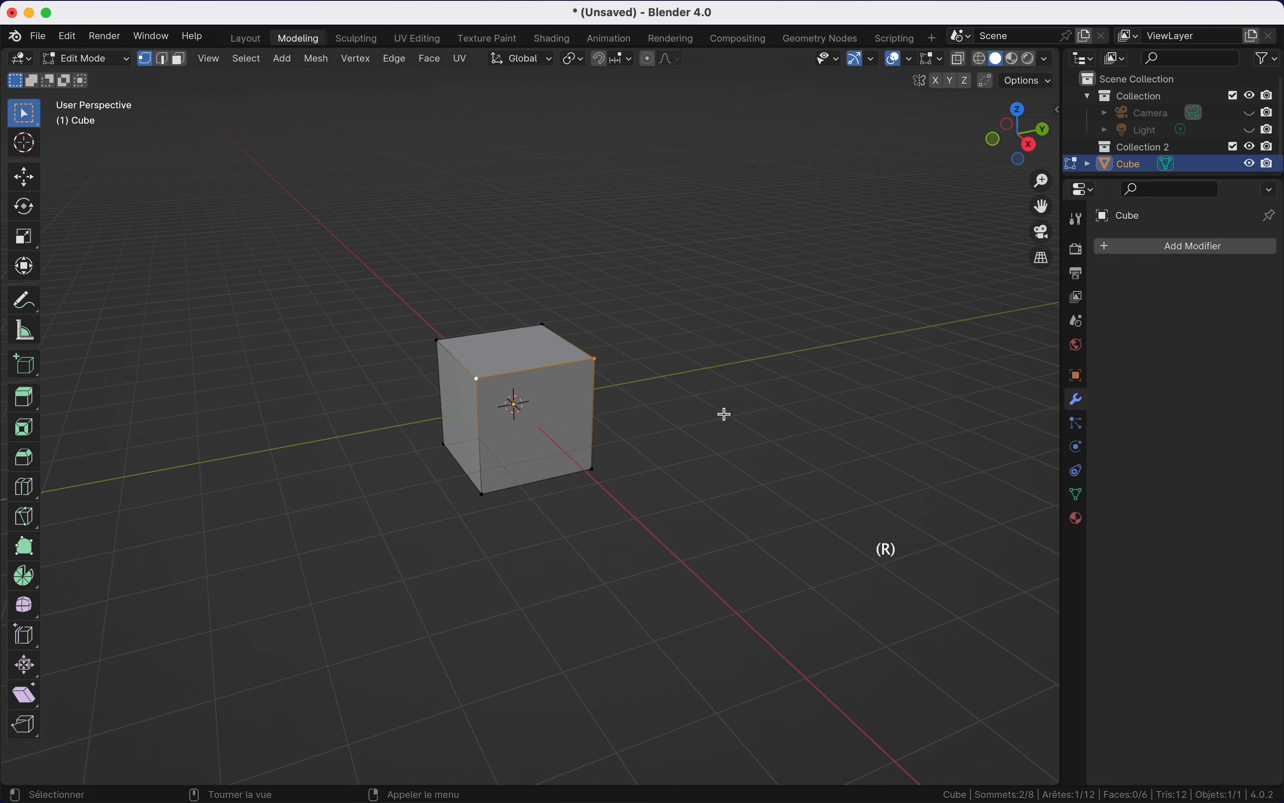
click(675, 468)
key(super+z)
key(s)
click(804, 441)
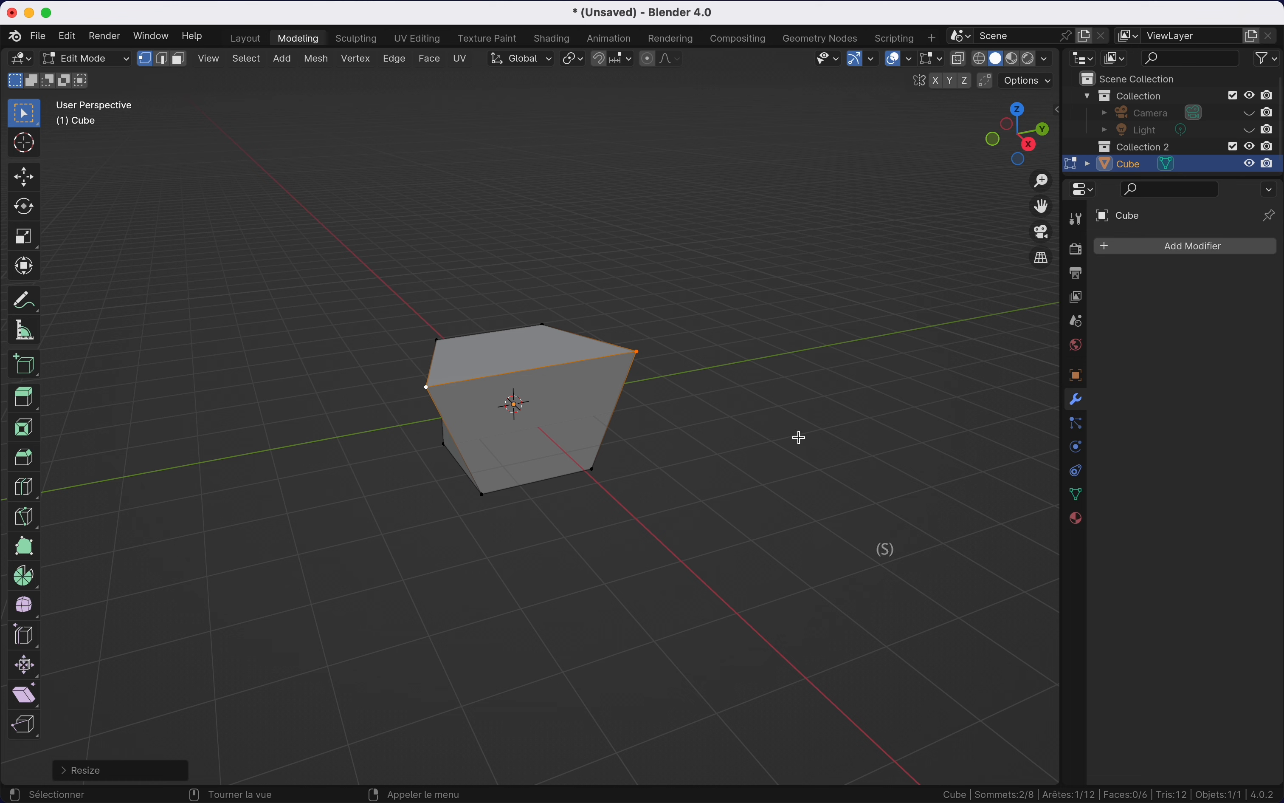
key(super+z)
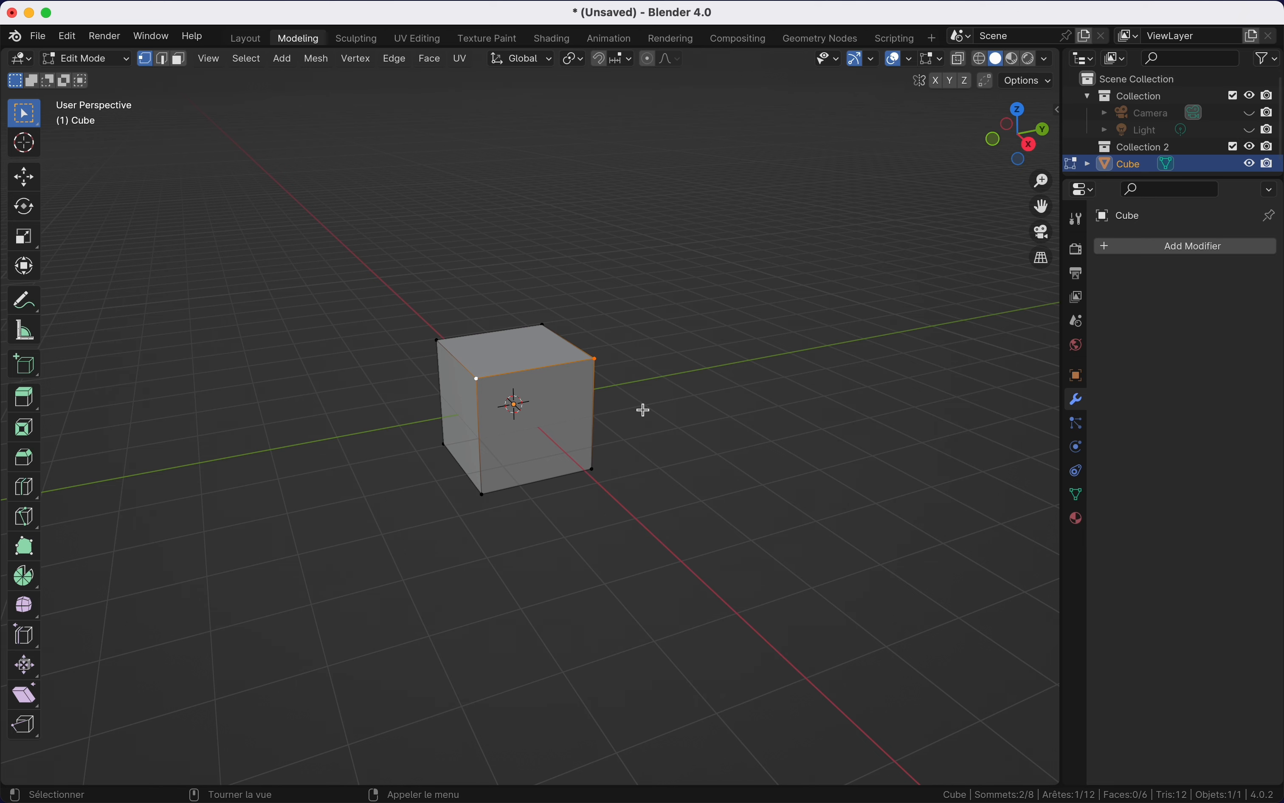
Step: Select the cube's entire mesh and move it freely up and away from its origin
key(a)
scroll(644, 410, up, 3)
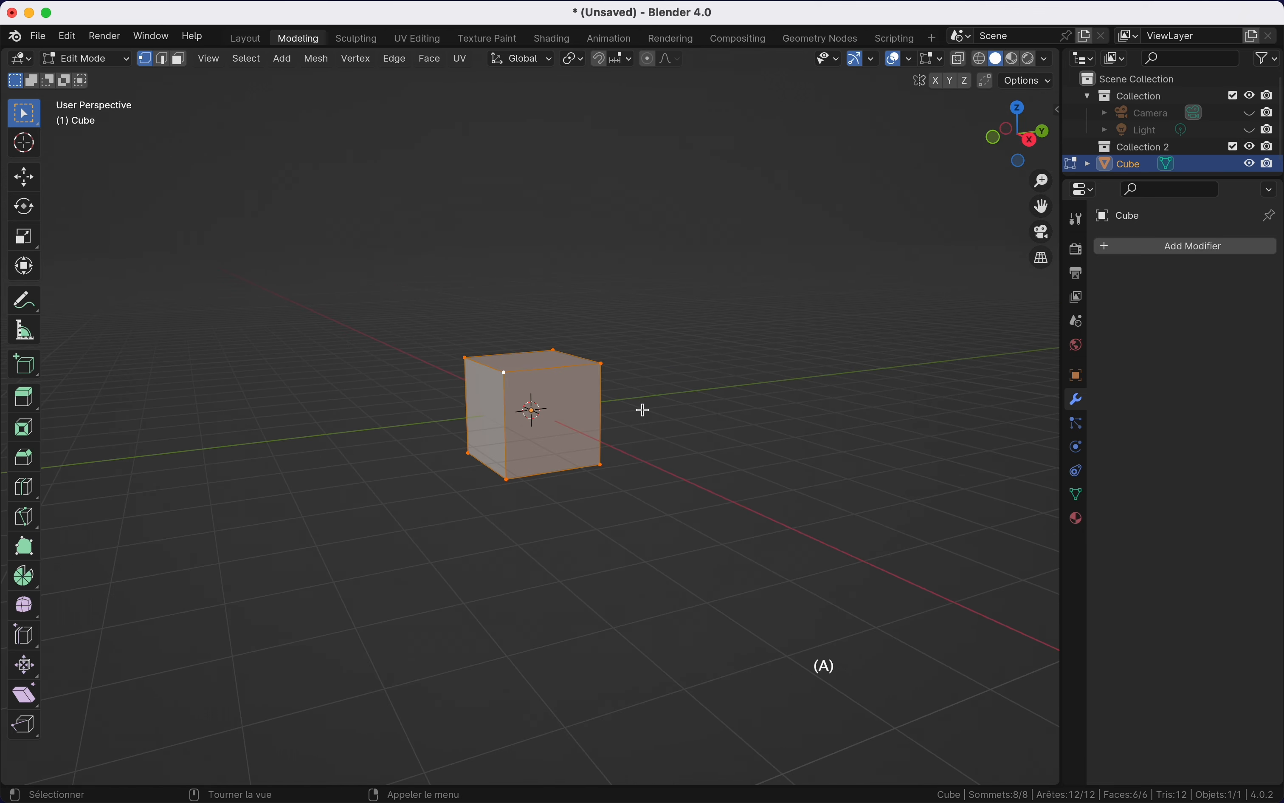
key(g)
click(776, 298)
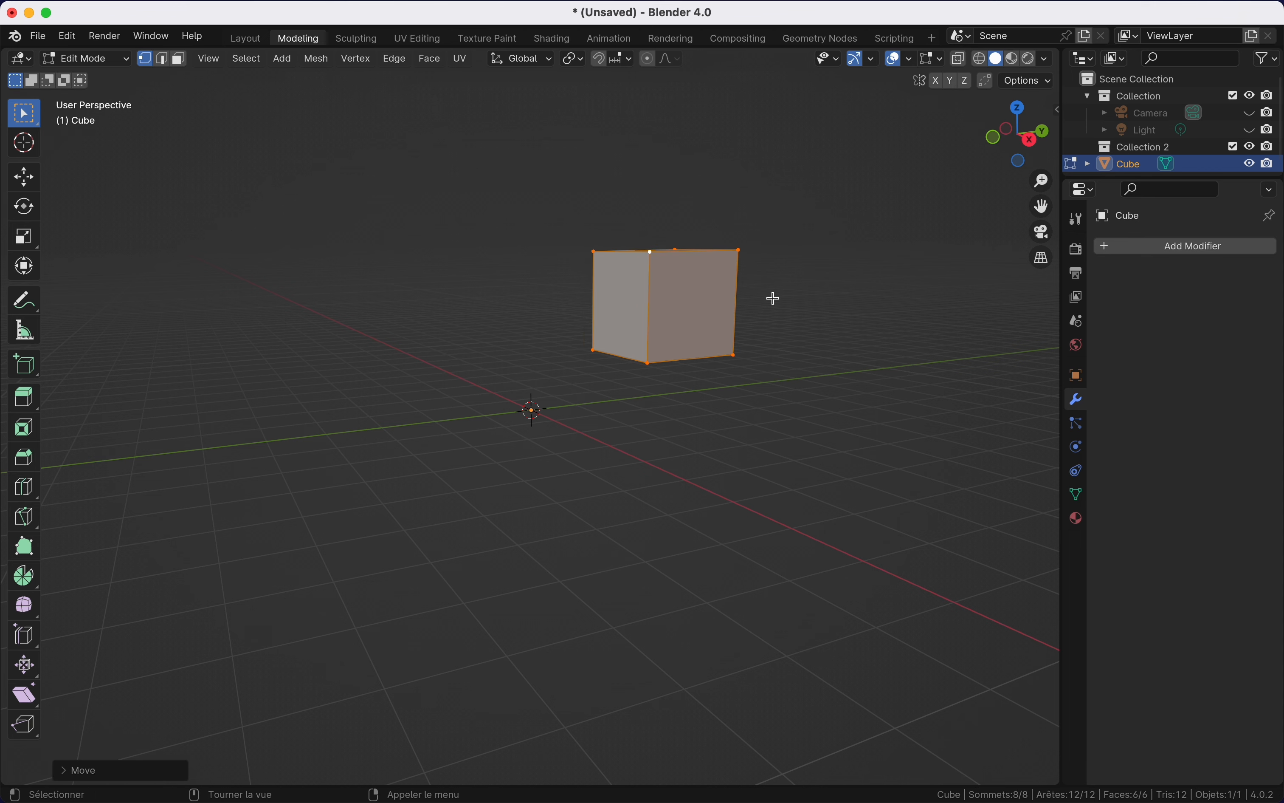
Step: Place the 3D cursor on the far side of the origin from the mesh and rotate the whole mesh clockwise
shift+right_click(253, 466)
key(r)
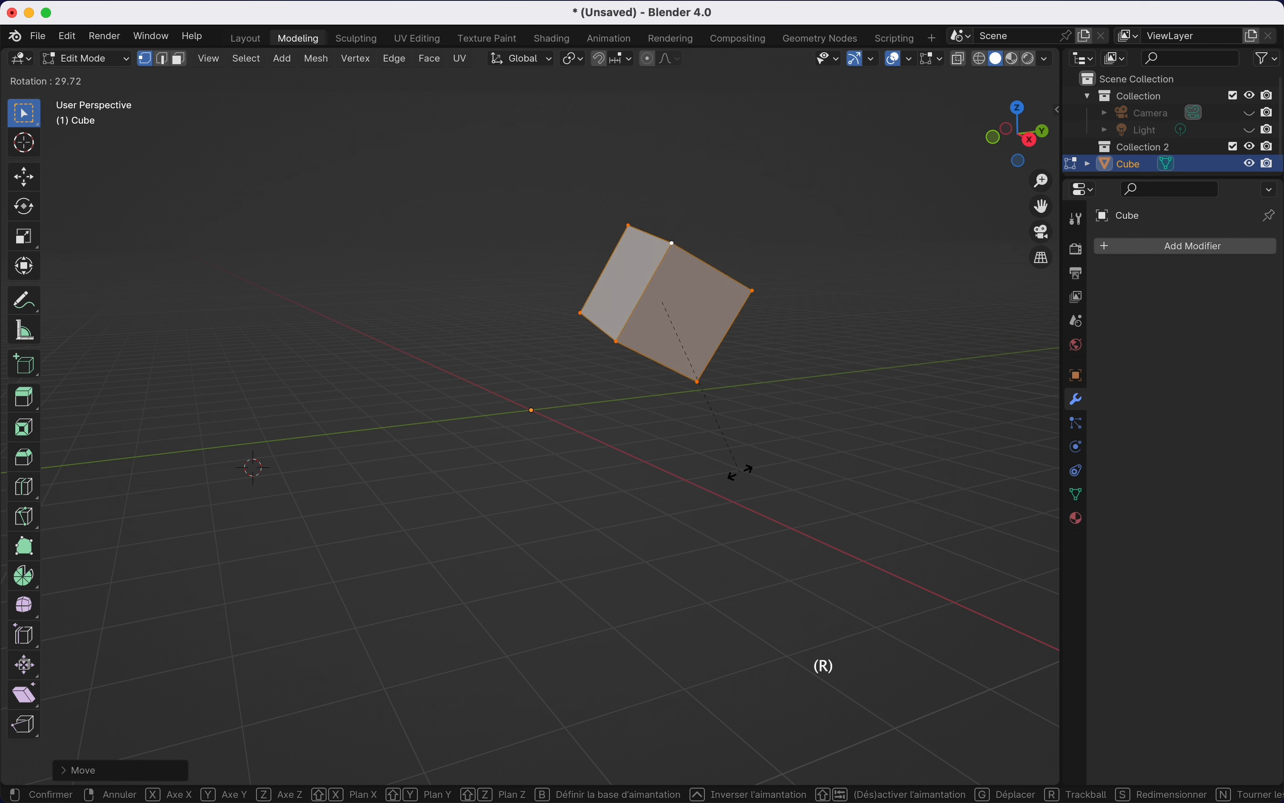
click(774, 438)
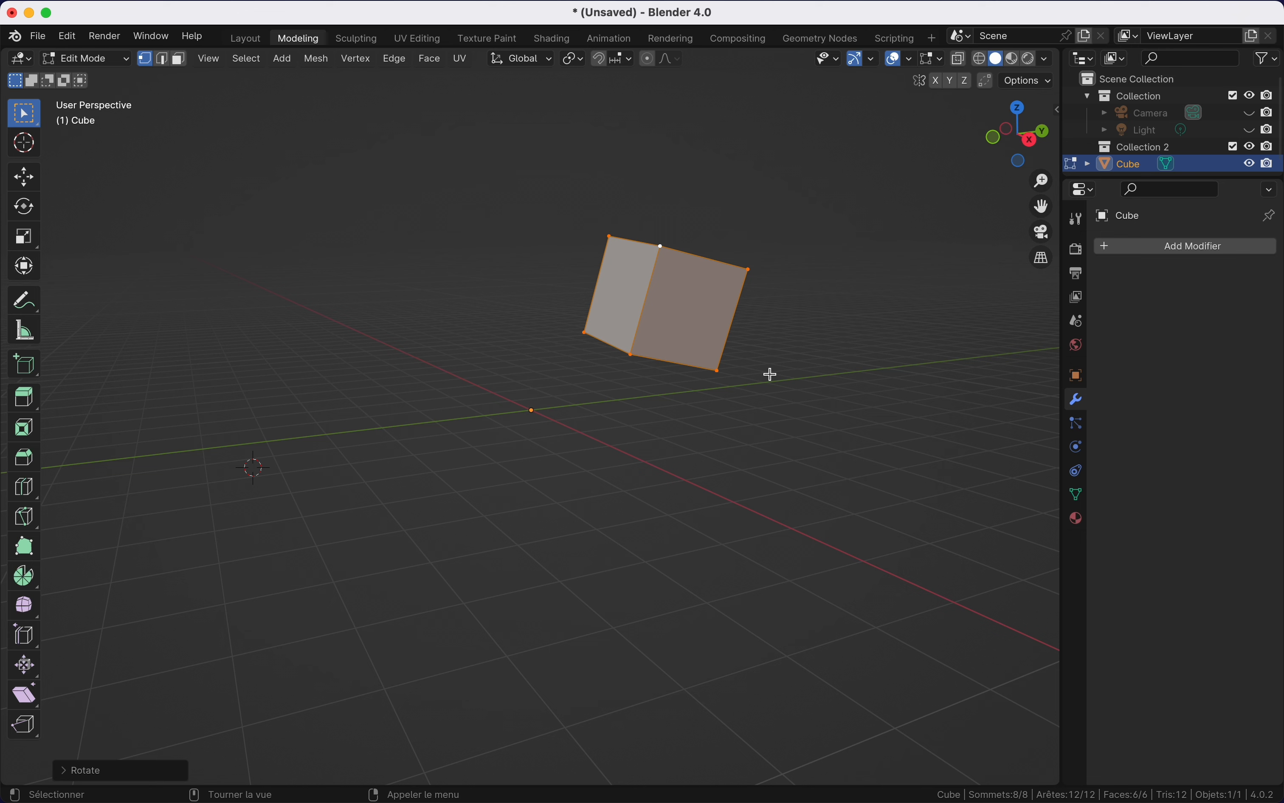
Step: Switch to Object Mode, examine the cube's transform values, and toggle between Edit Mode and Object Mode
click(85, 59)
click(87, 77)
key(n)
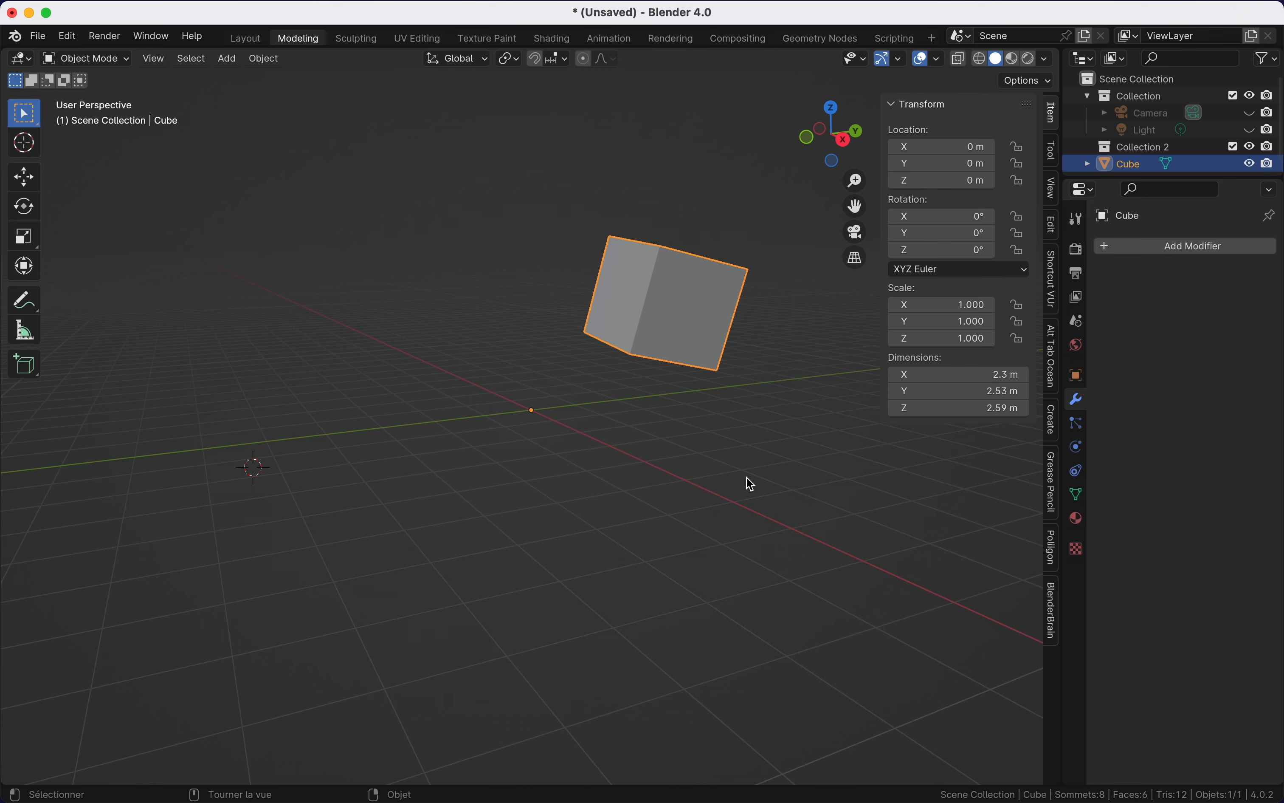
key(Tab)
key(Tab)
key(Tab)
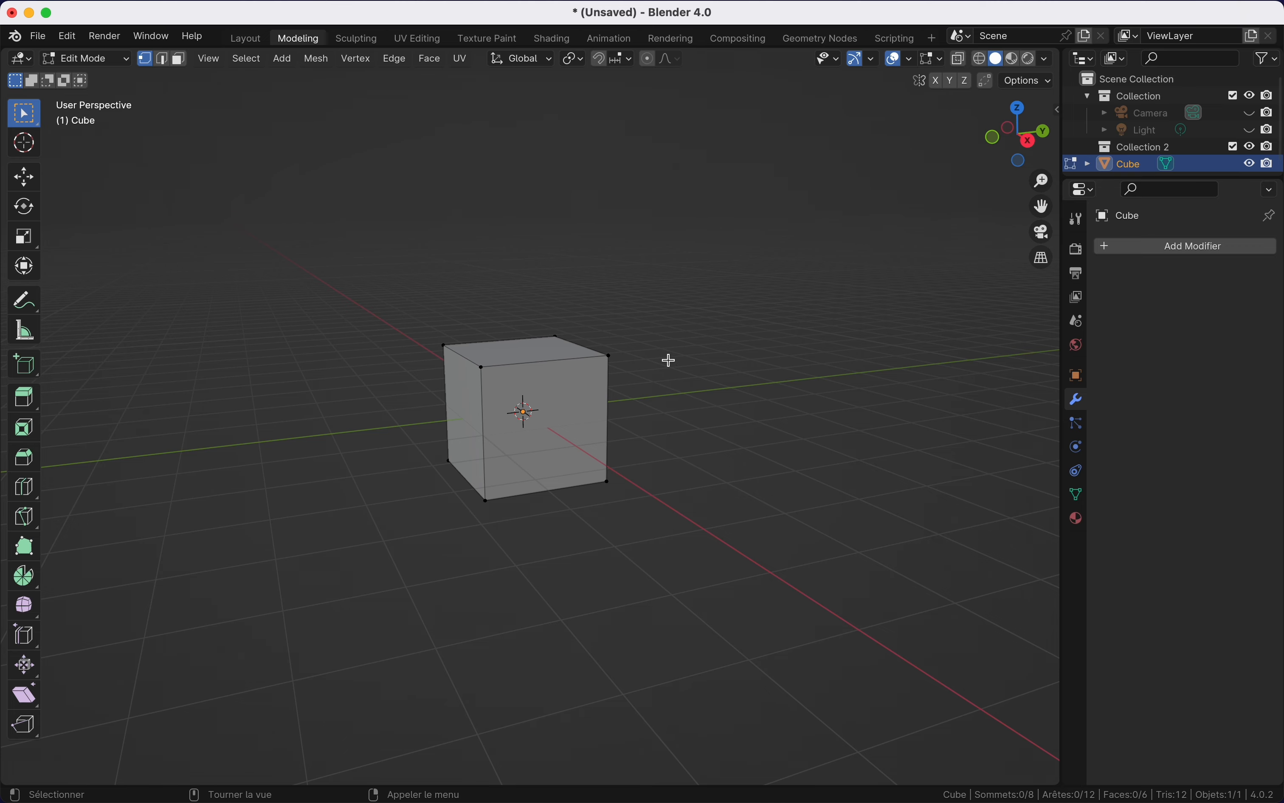
Step: In face select mode, extrude the cube's front face outward and extrude the new block's top face upward
click(180, 58)
scroll(104, 218, left, 3)
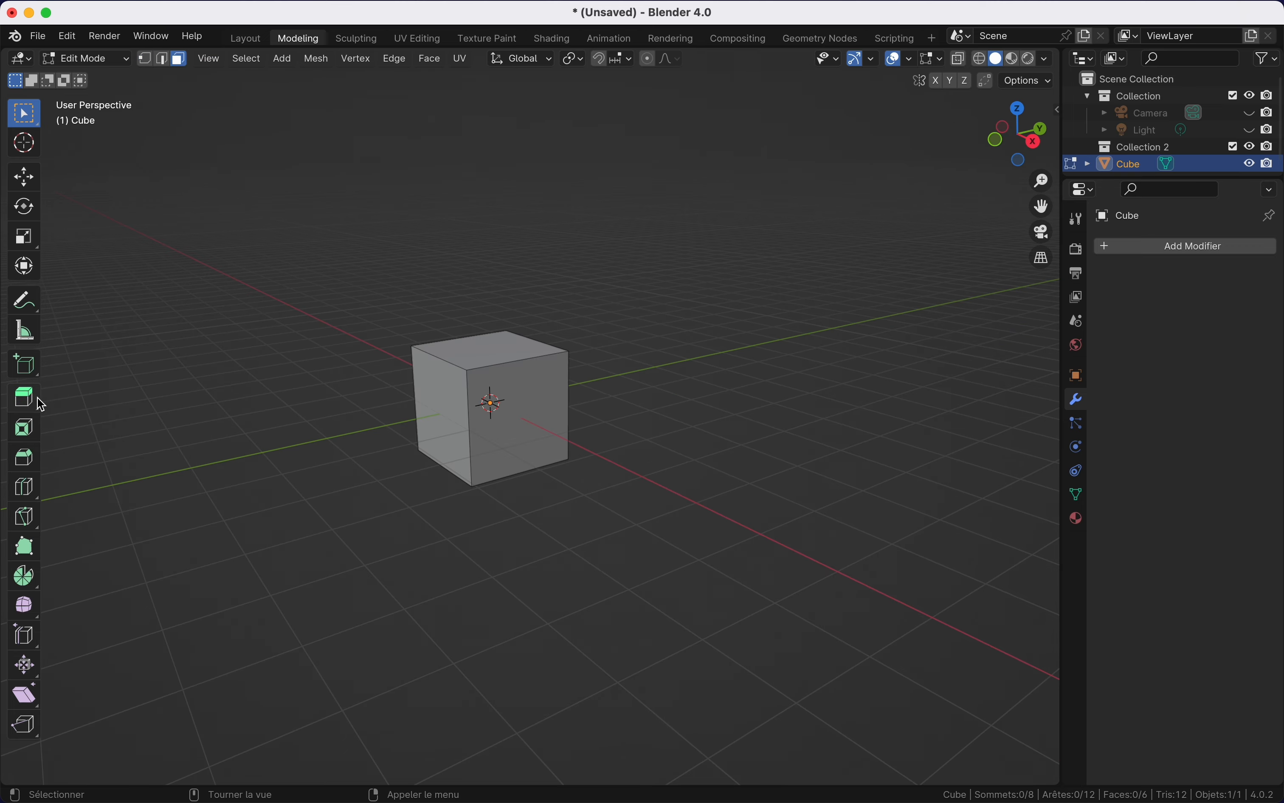
click(34, 399)
click(510, 426)
scroll(510, 427, left, 4)
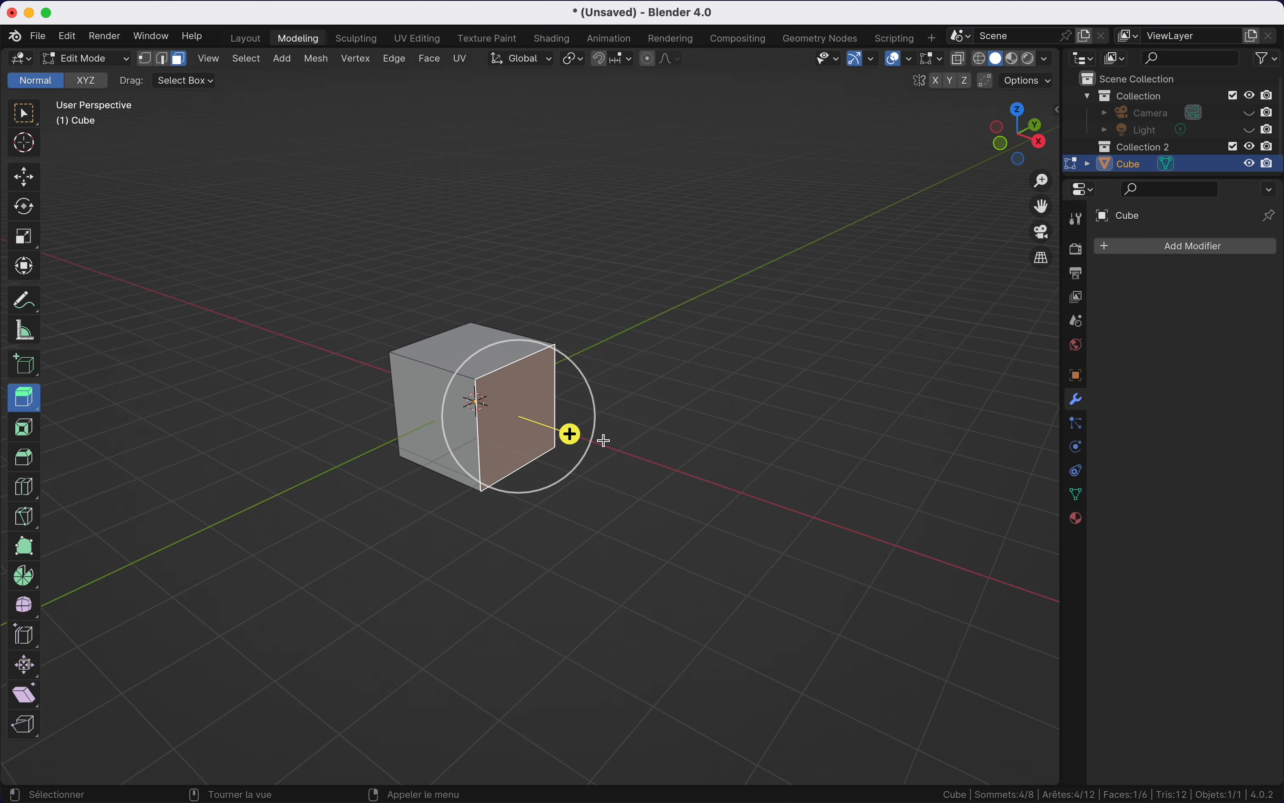
drag(602, 438, 696, 471)
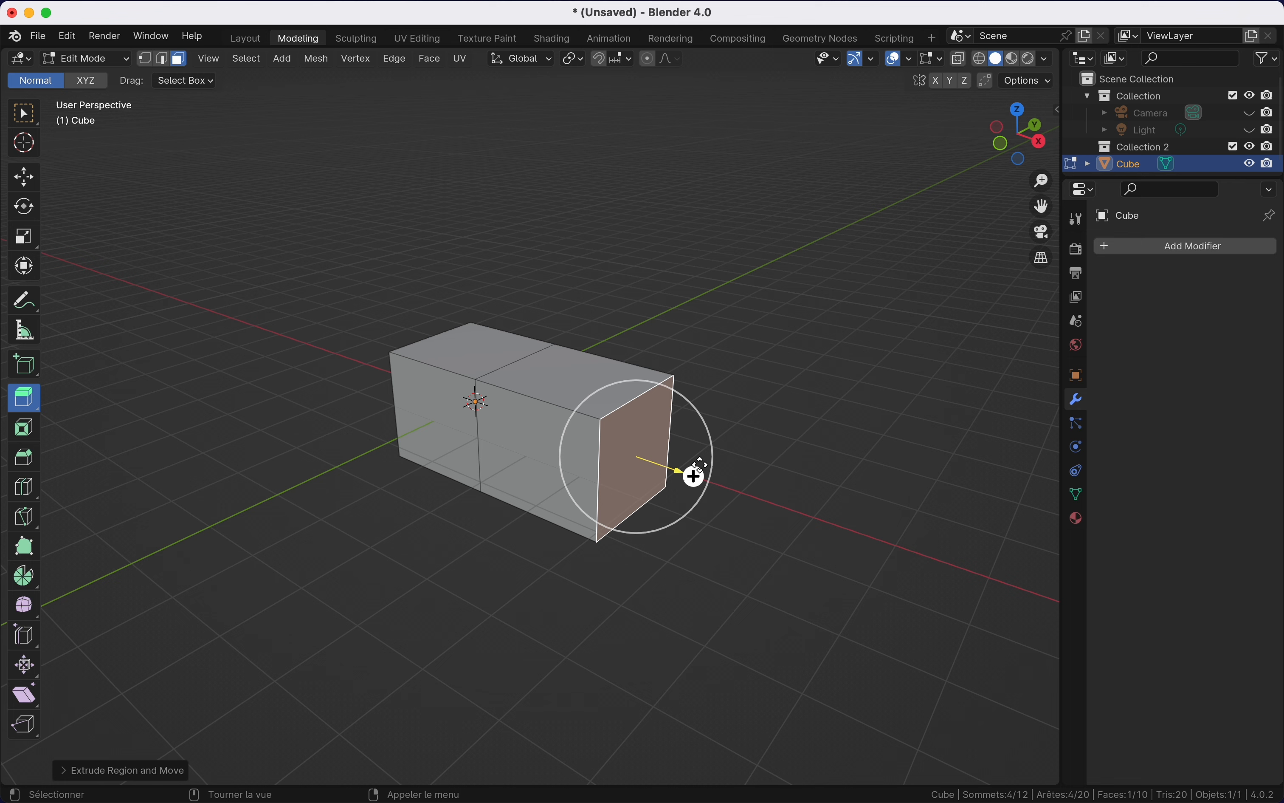
click(589, 385)
drag(576, 315, 584, 234)
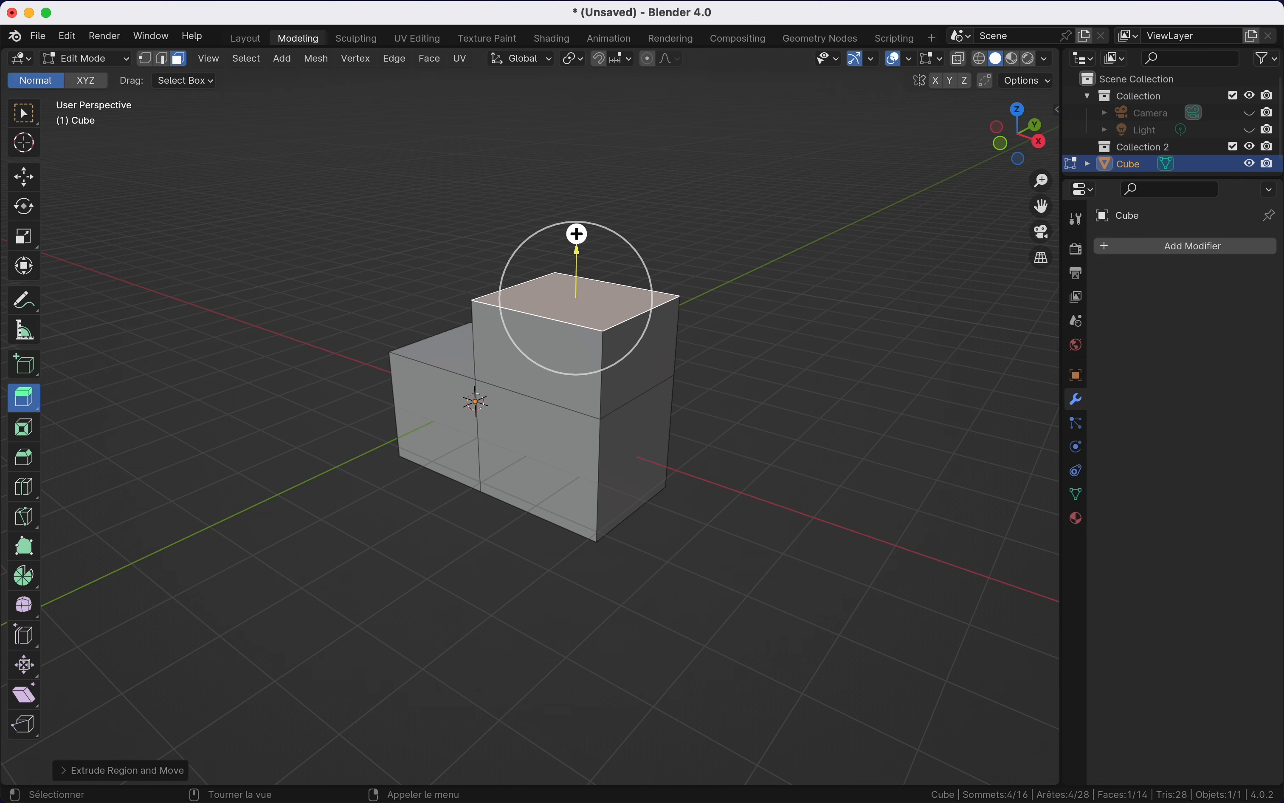
Step: In vertex select mode, extrude the raised block's top corner vertex outward along the Y axis
click(146, 59)
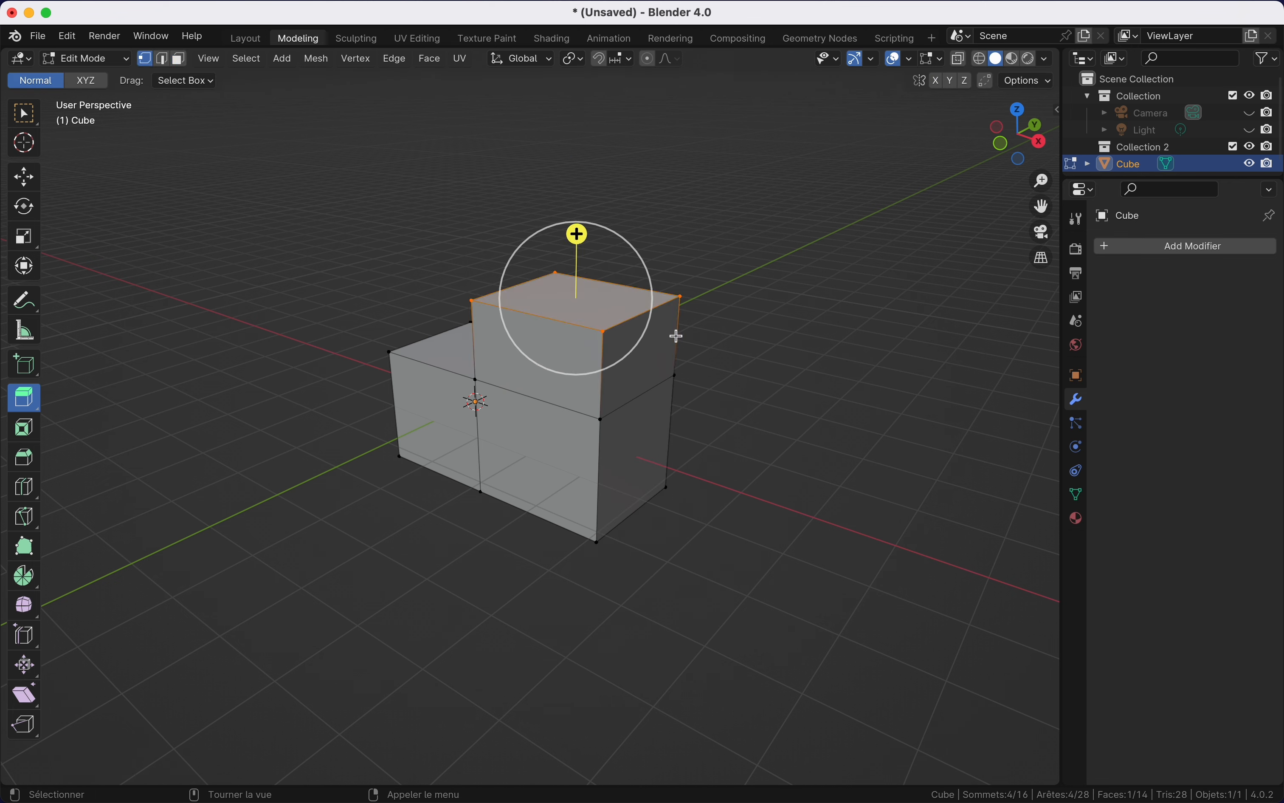
click(676, 310)
key(e)
key(y)
click(751, 260)
middle_drag(794, 254, 854, 256)
shift+middle_drag(850, 266, 714, 254)
Step: In edge select mode, extrude one top side edge of the raised block outward into a flat flap
click(162, 59)
click(619, 289)
middle_drag(618, 286, 525, 259)
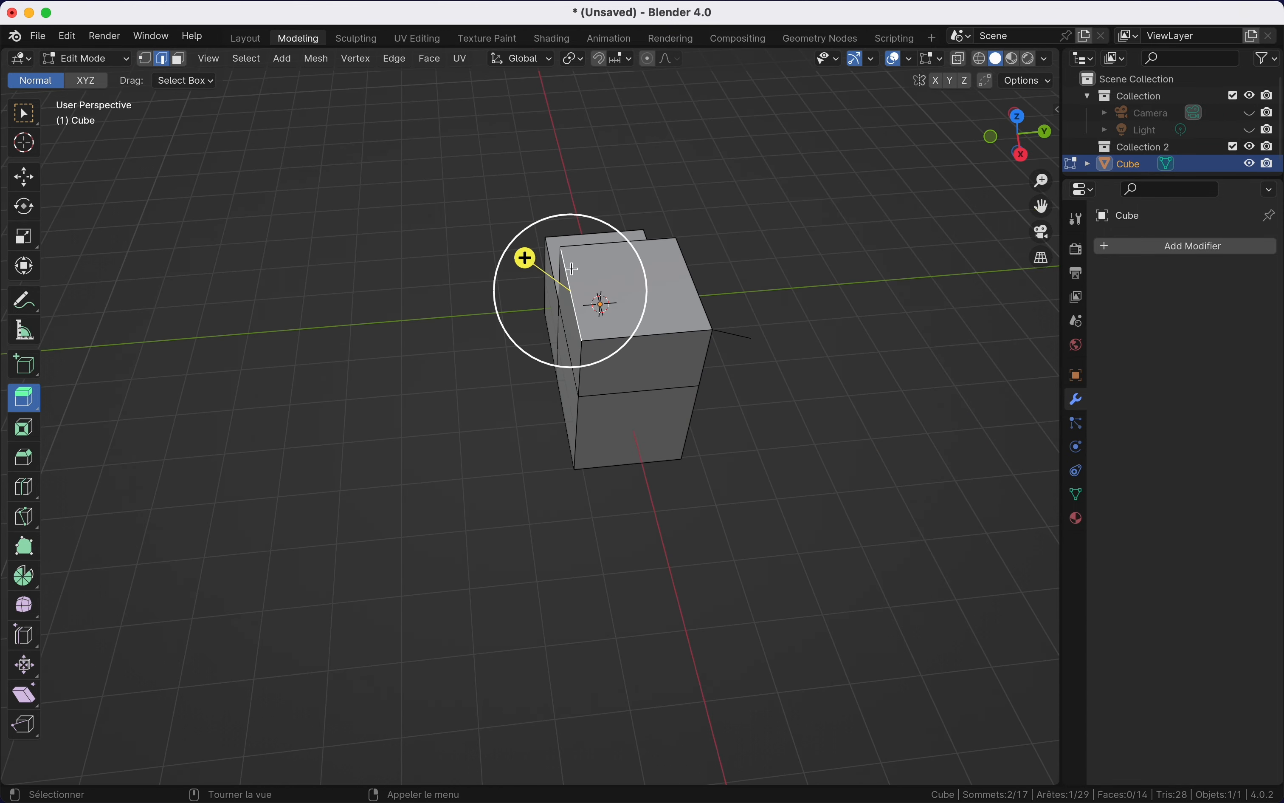
drag(525, 258, 424, 230)
Step: In face select mode, extrude the raised block's top face further upward
click(177, 60)
click(651, 302)
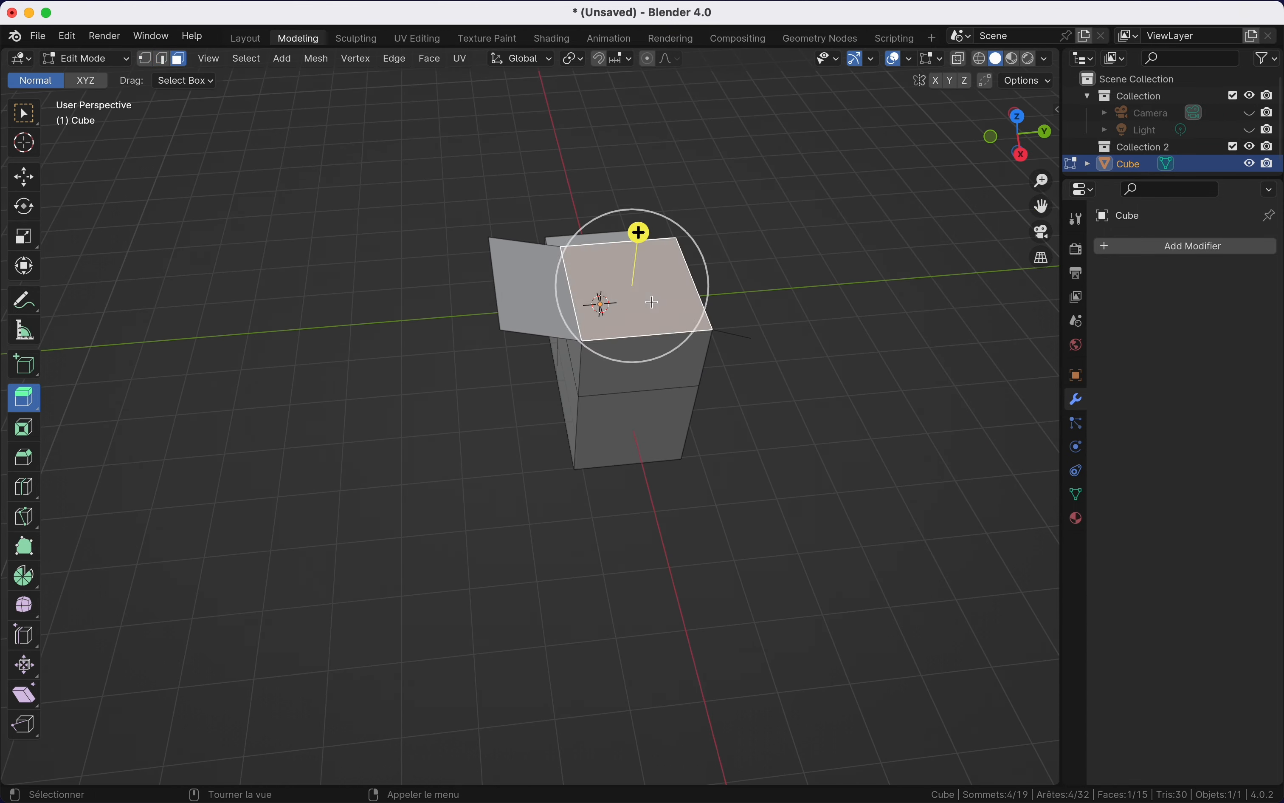
scroll(651, 302, left, 5)
drag(629, 233, 635, 155)
scroll(636, 156, right, 7)
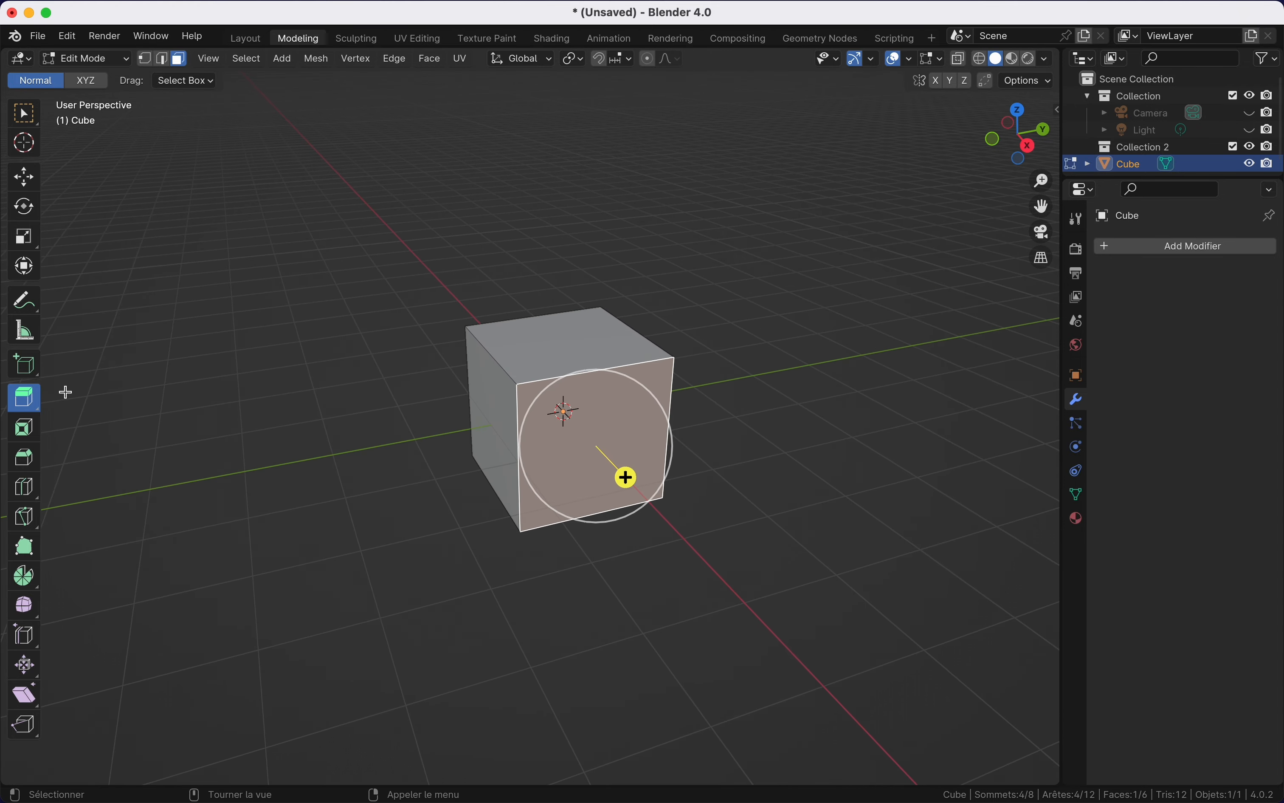
Step: Inset the cube's top face with the Inset Faces tool to create a smaller face inside it
click(40, 432)
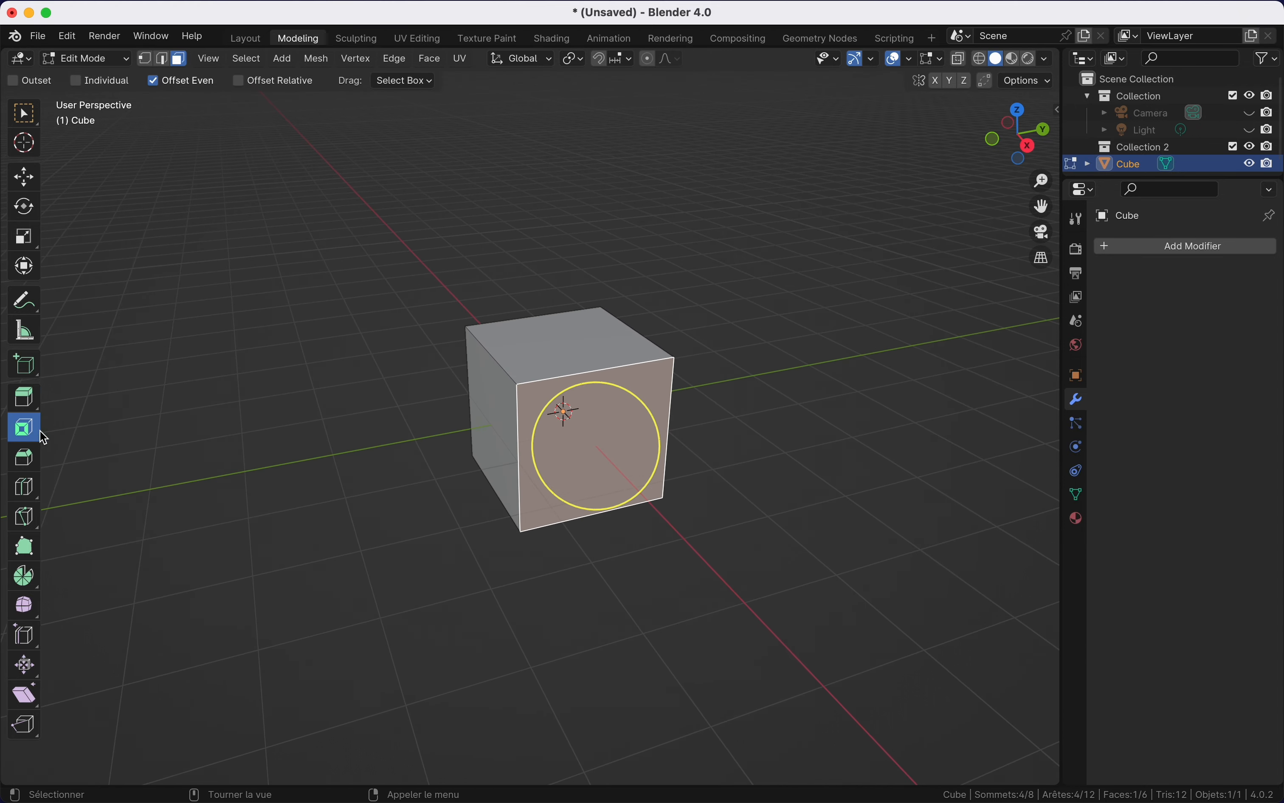
click(536, 346)
drag(623, 307, 602, 310)
scroll(602, 313, up, 3)
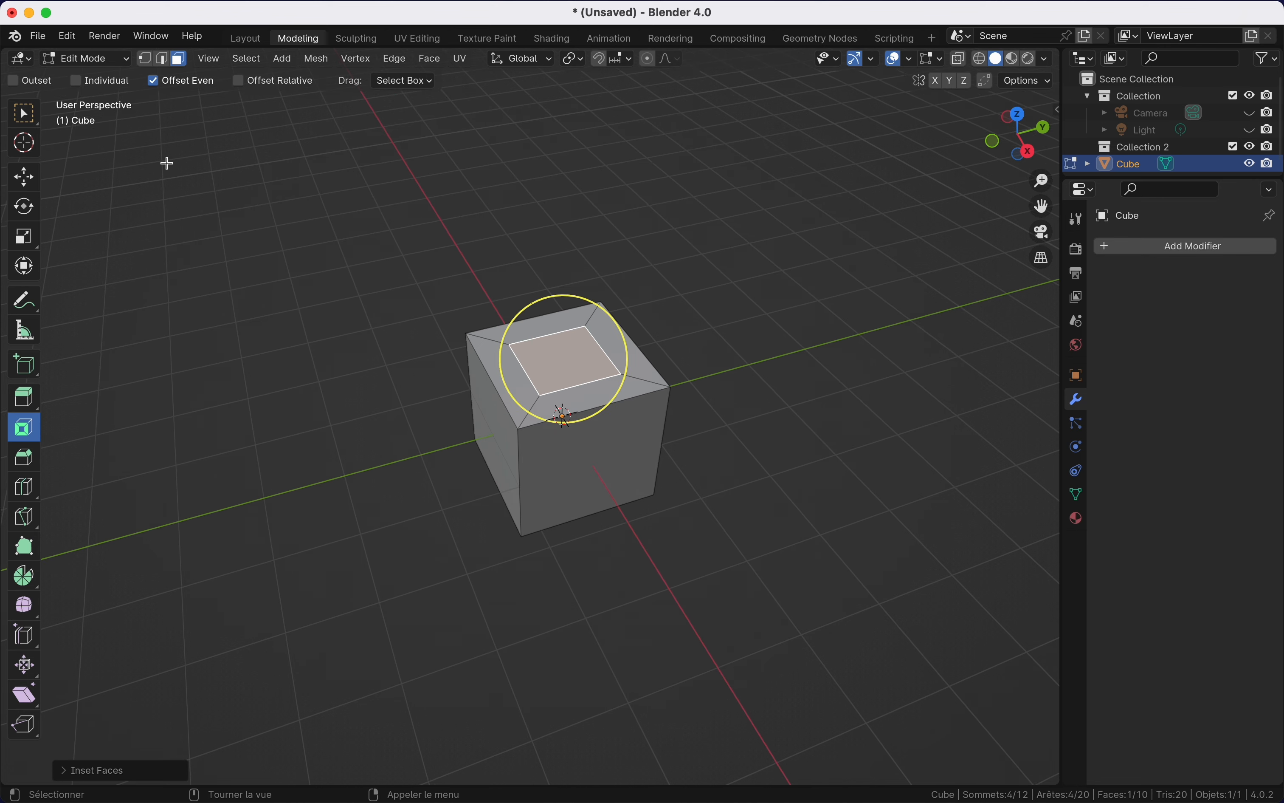
Step: With the Select Box tool, pick faces of the inset border in turn, ending with the inner top face selected
click(25, 113)
click(560, 326)
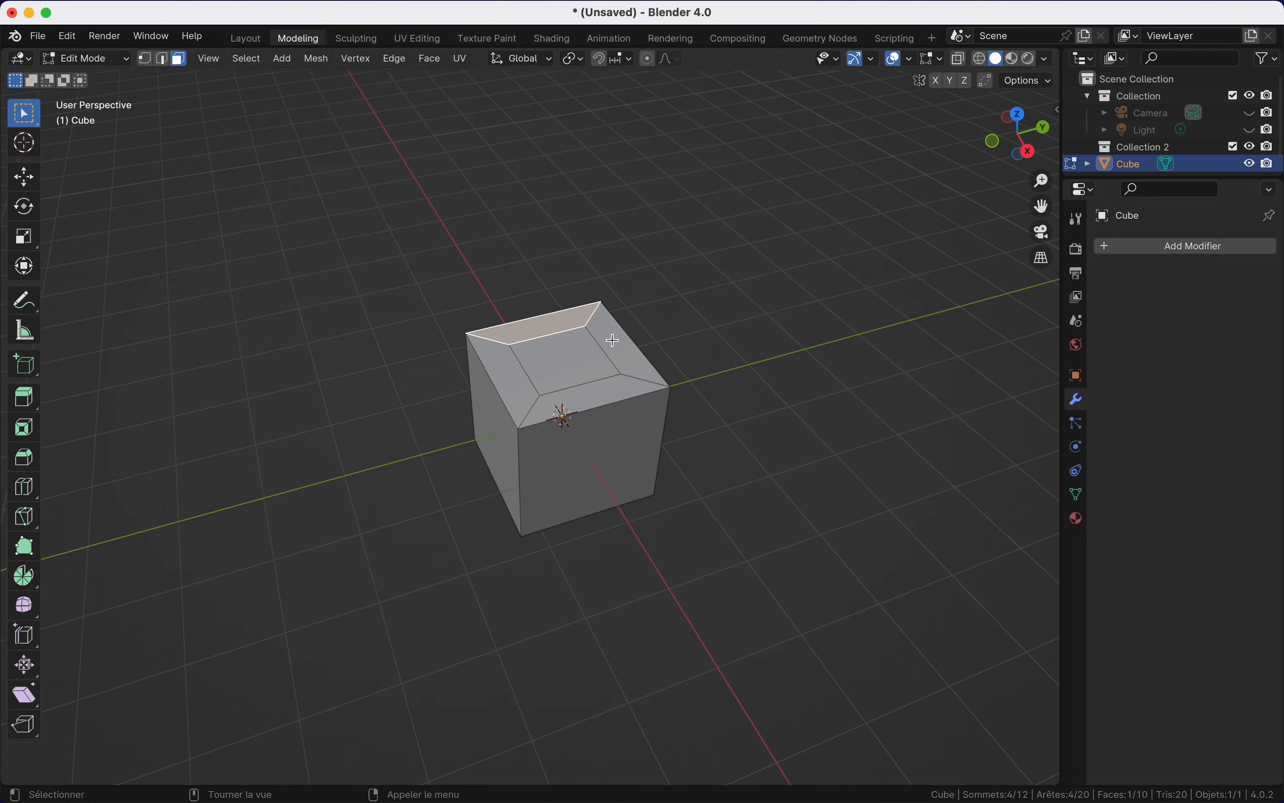
click(613, 340)
click(567, 380)
middle_drag(569, 395, 569, 366)
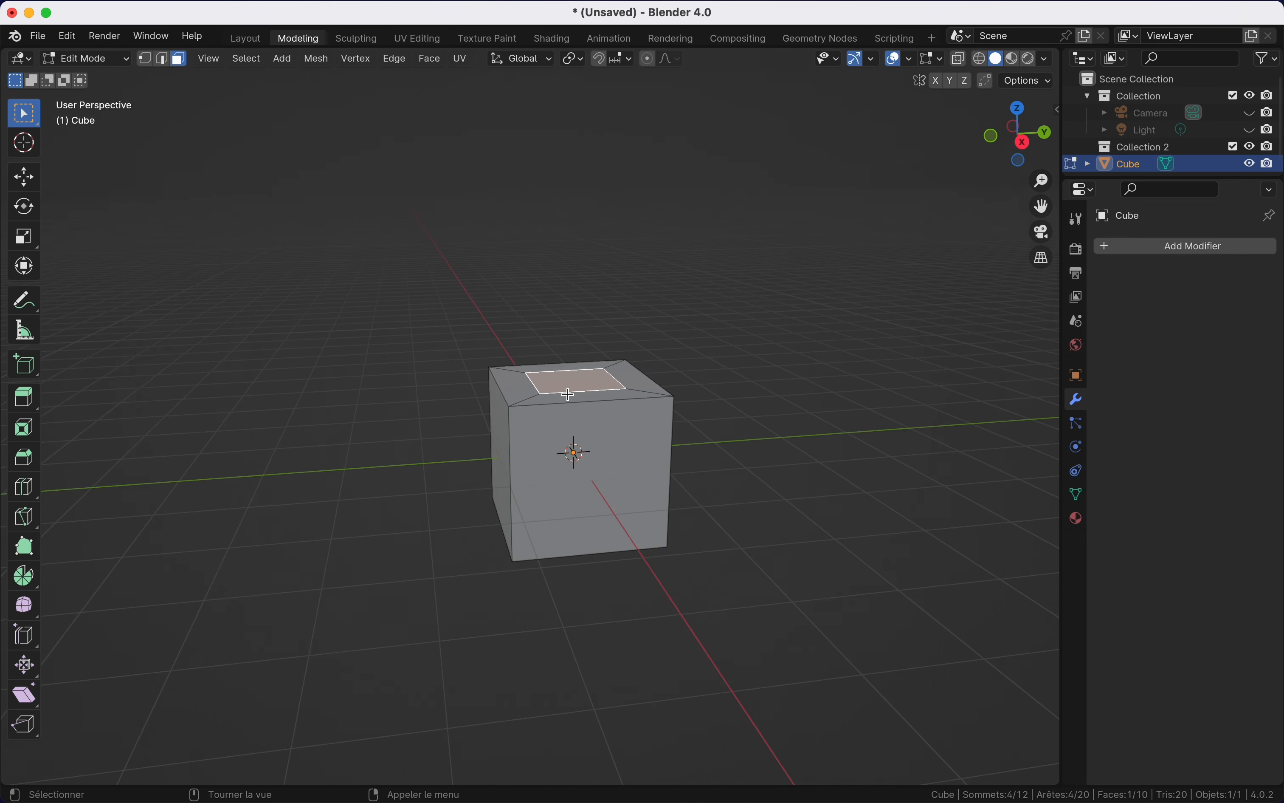
Step: Move the inner top face upward so the inset border slopes into a tapered top on the cube
key(g)
click(570, 364)
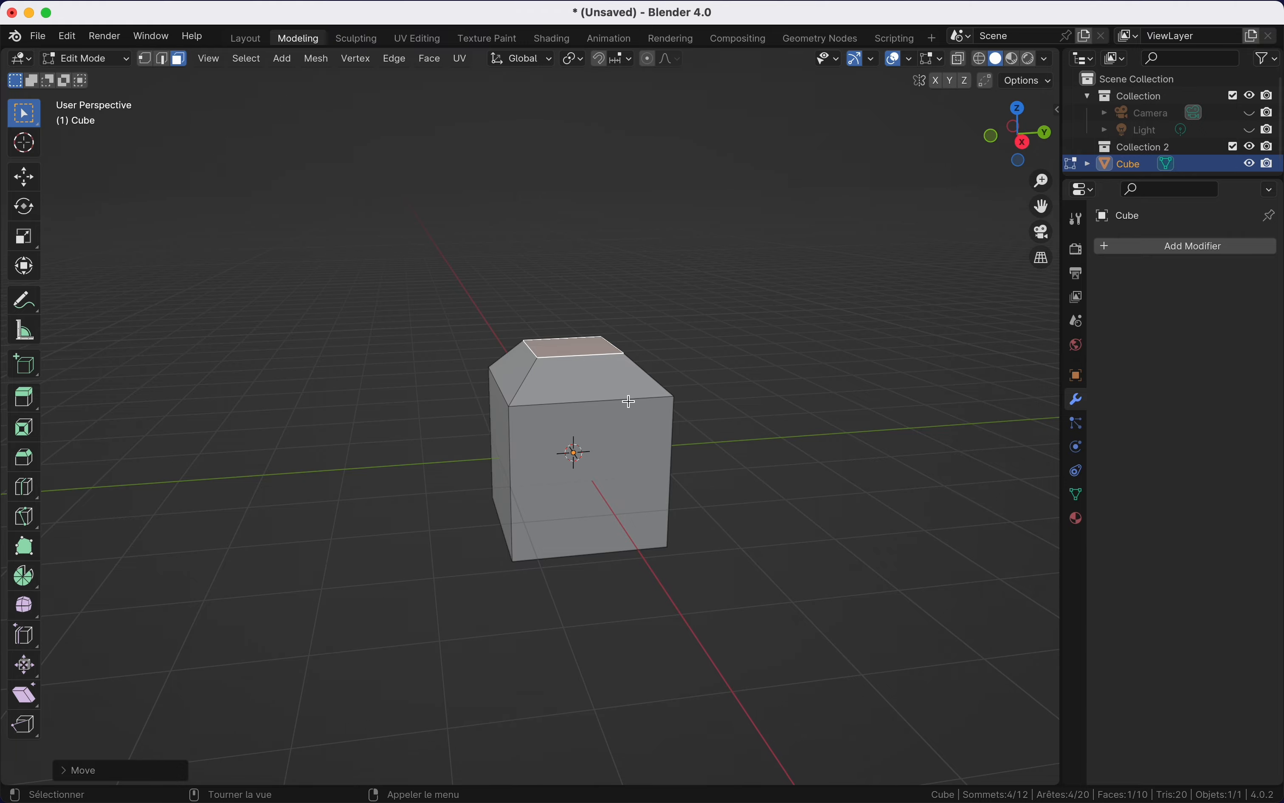
scroll(628, 401, left, 5)
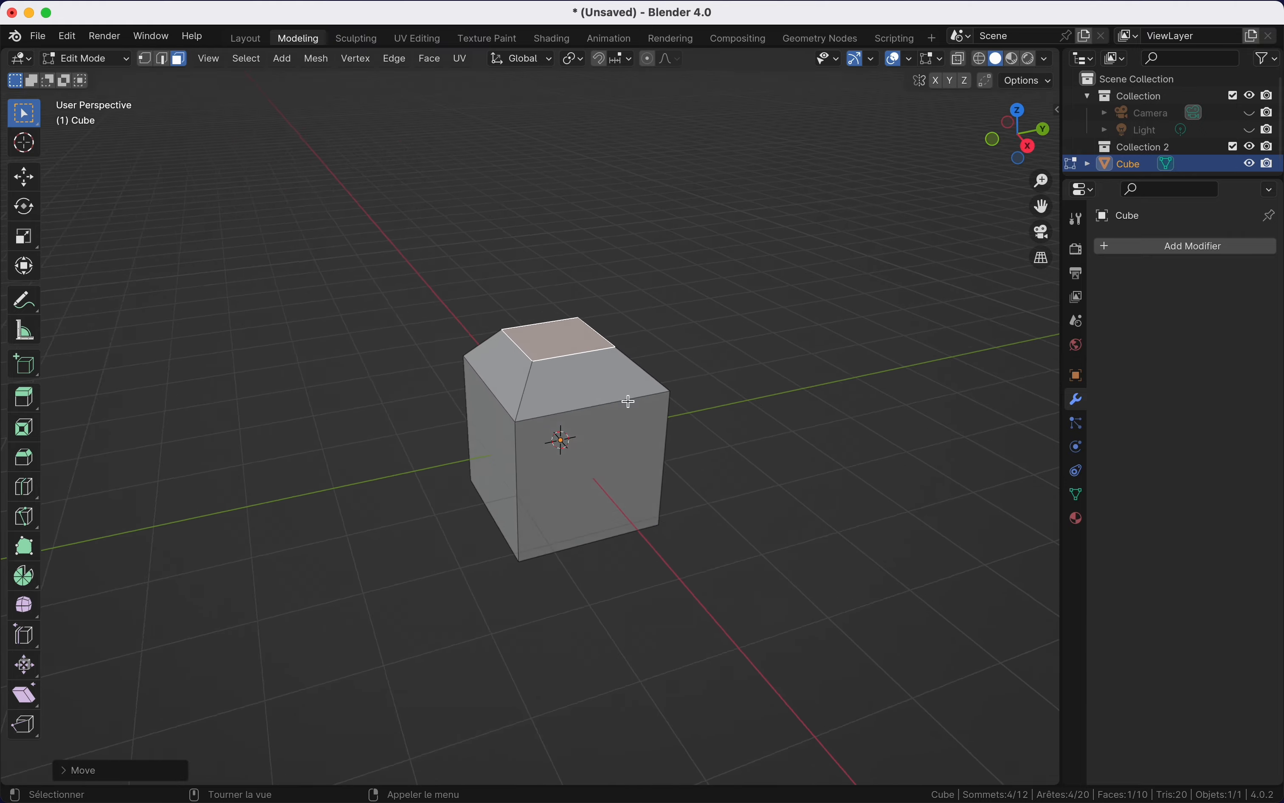
scroll(628, 401, up, 4)
scroll(627, 402, down, 3)
scroll(628, 401, right, 8)
middle_drag(630, 402, 683, 423)
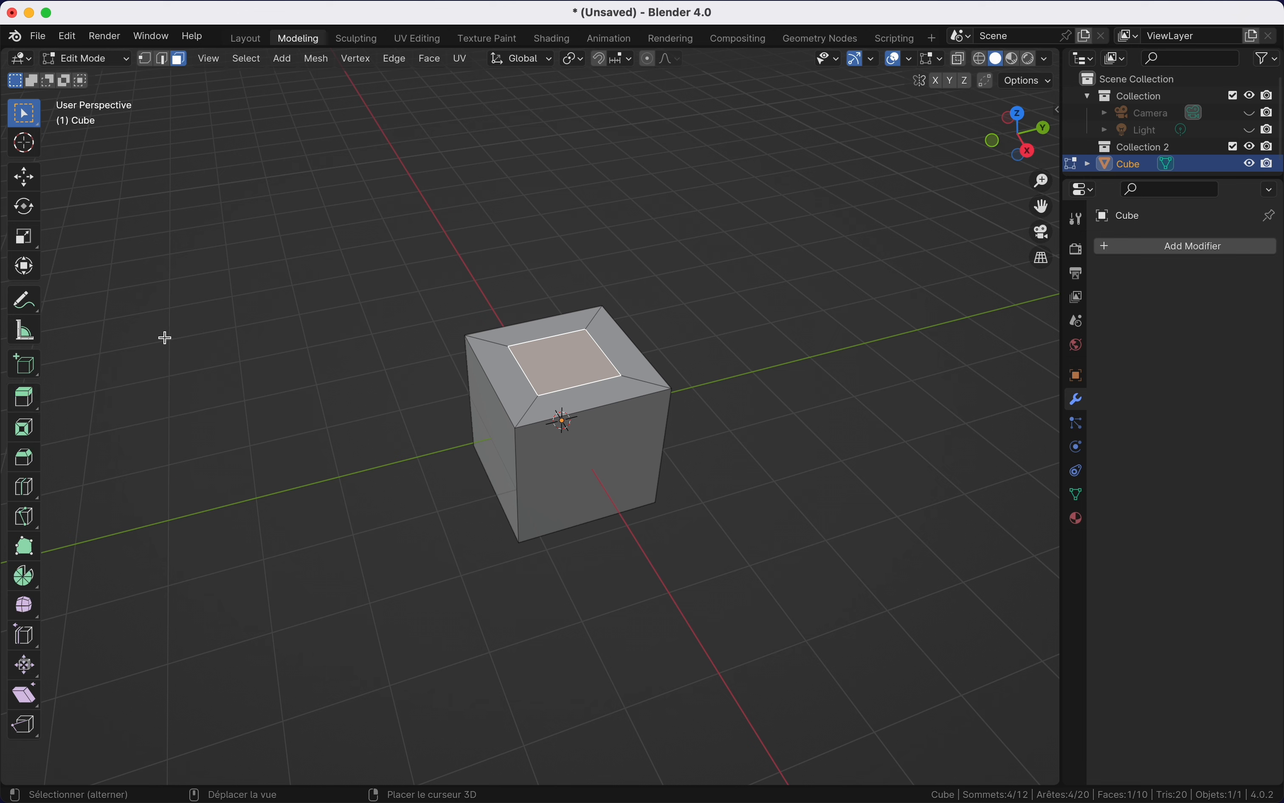
Step: Bring up the quick list of Edit Mode tools and pick Select Box from it
key(shift+space)
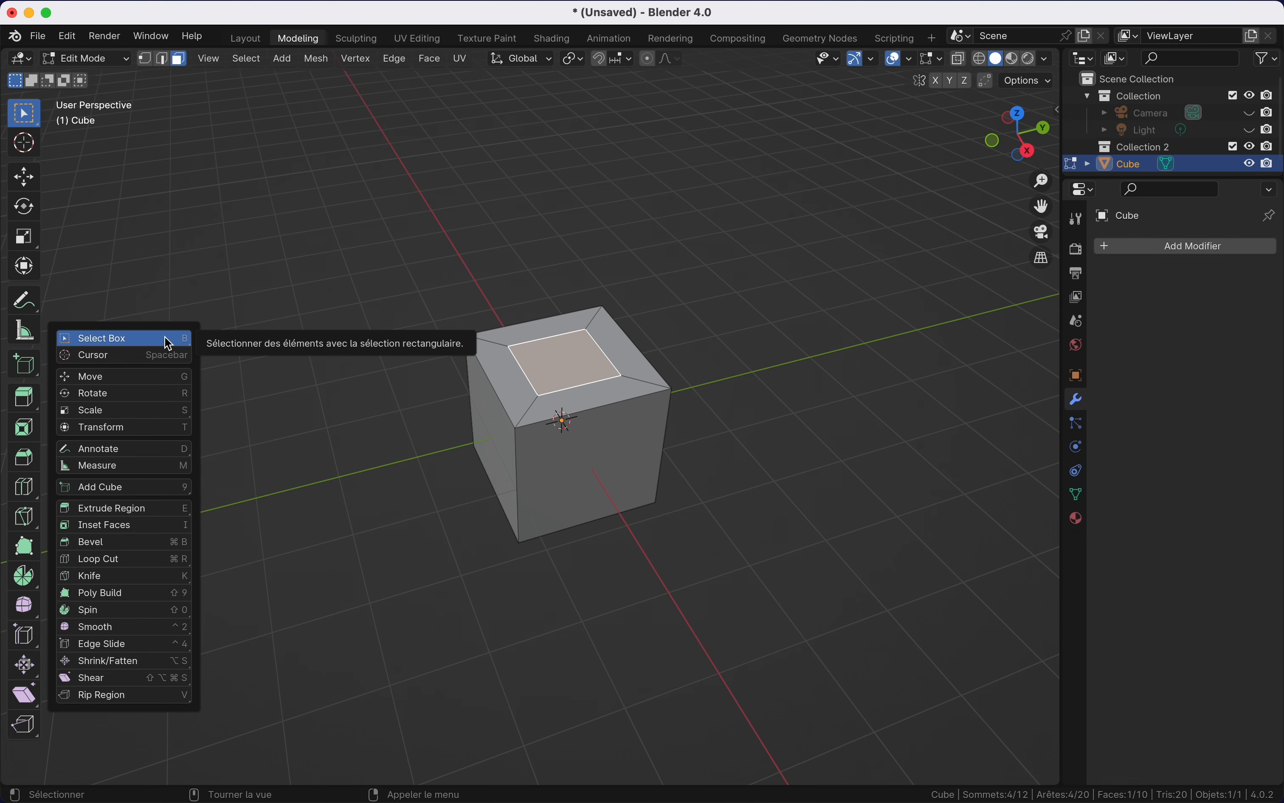
click(169, 338)
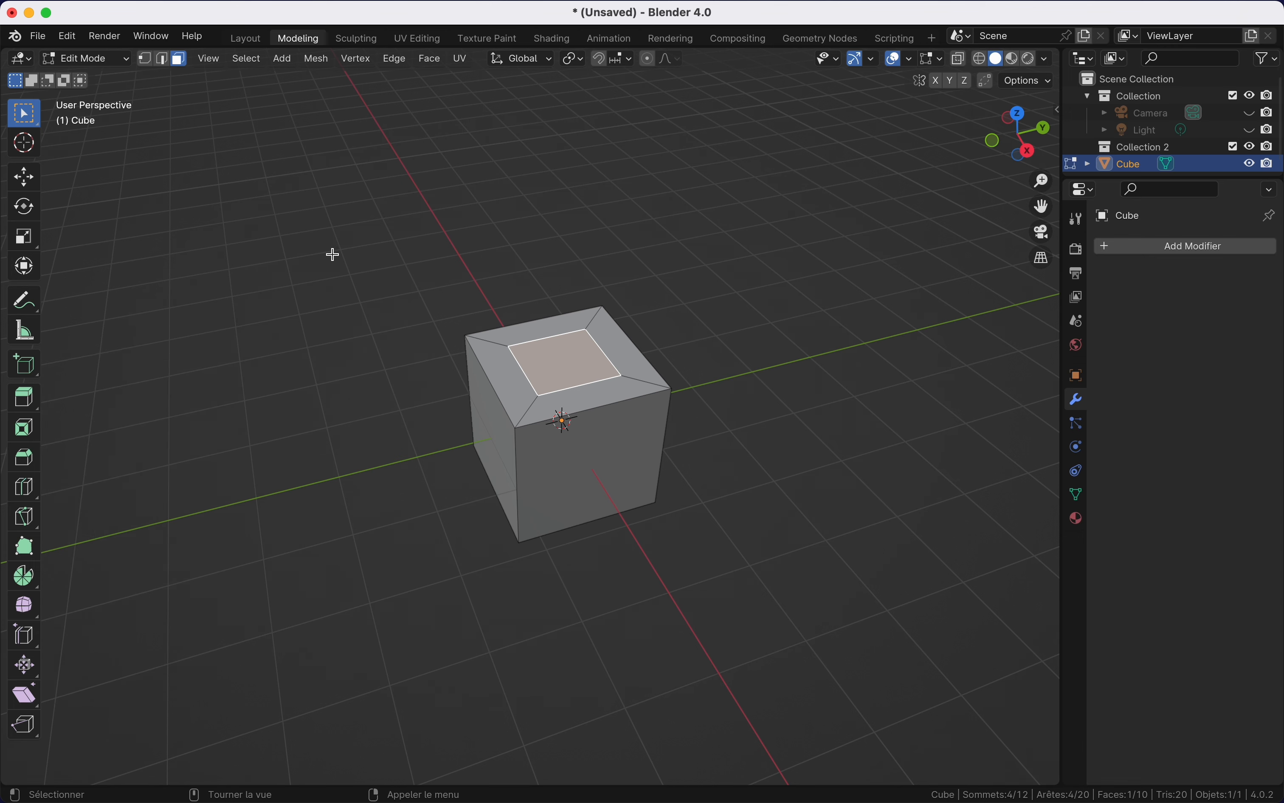
scroll(460, 396, down, 5)
shift+scroll(462, 397, up, 3)
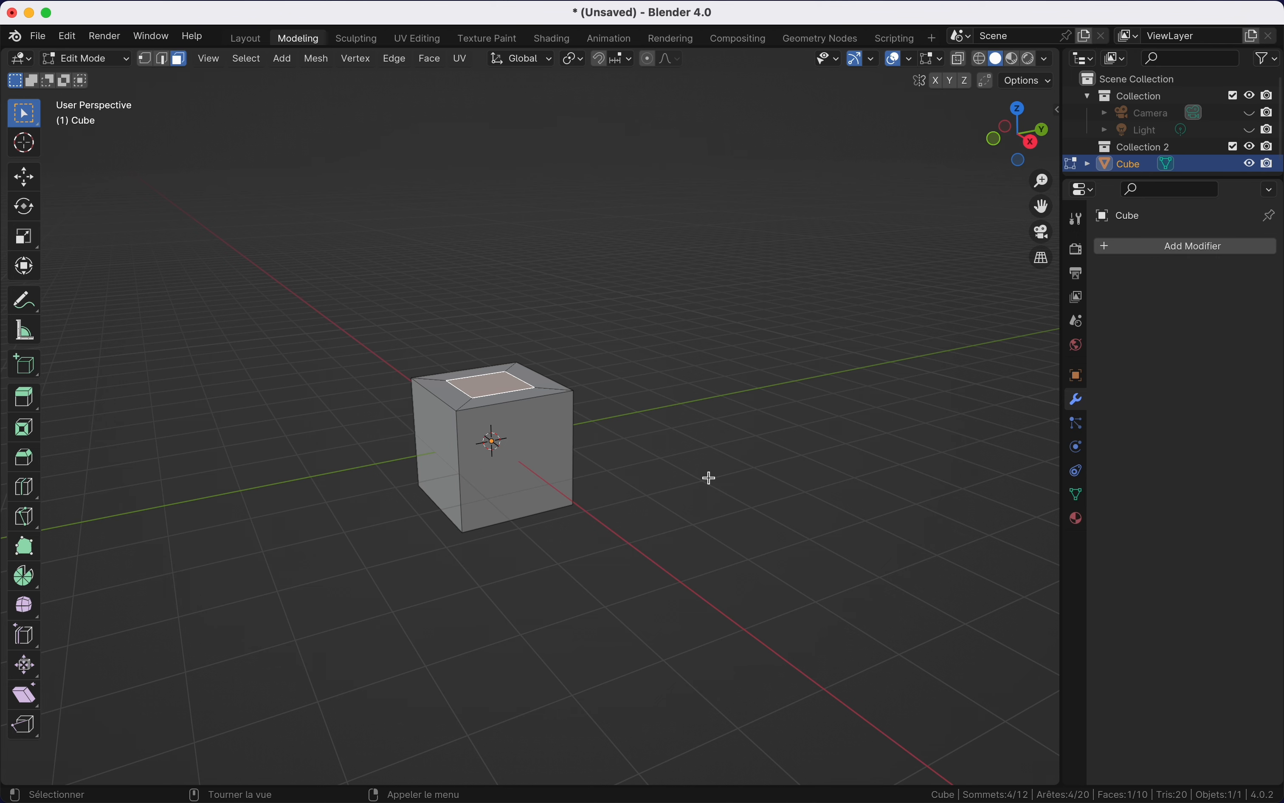
Step: Undo the face selections and the inset on the cube's top face
key(ctrl+z)
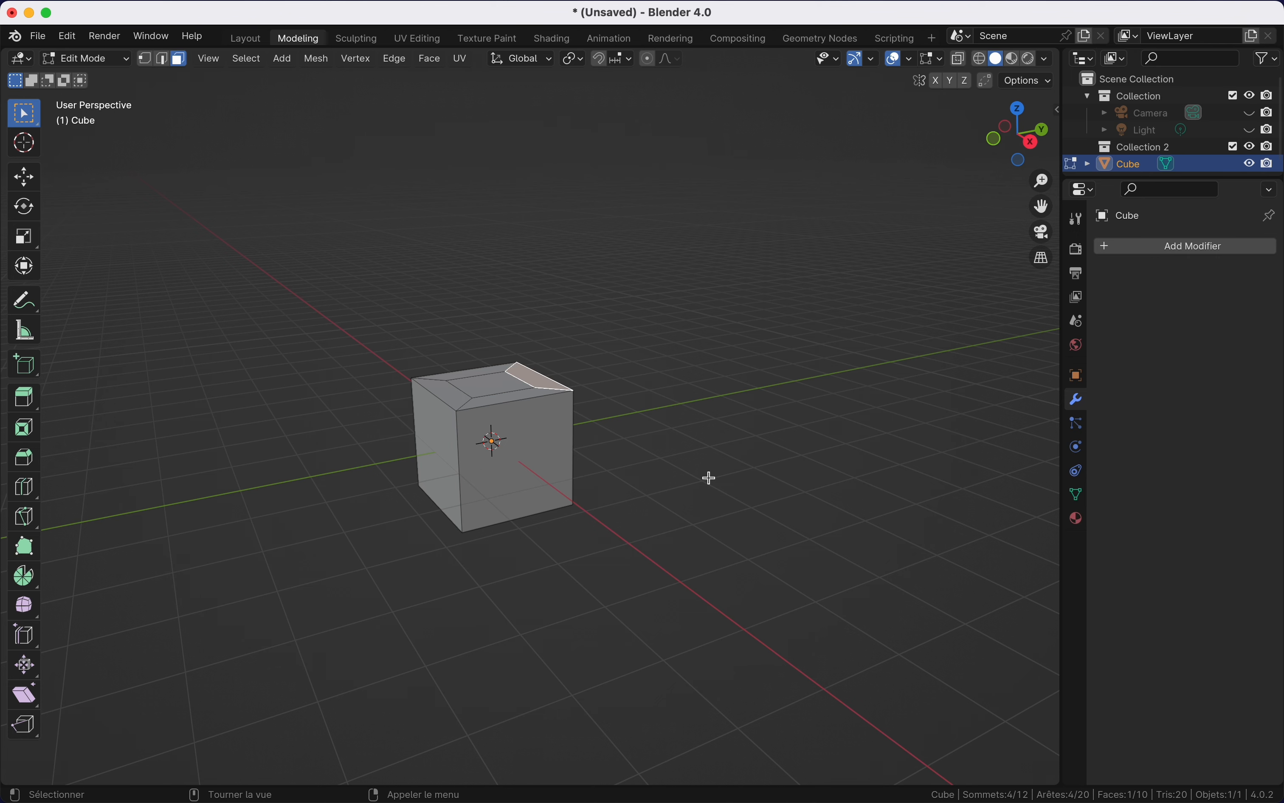
key(ctrl+z)
key(ctrl+z)
shift+scroll(711, 478, up, 2)
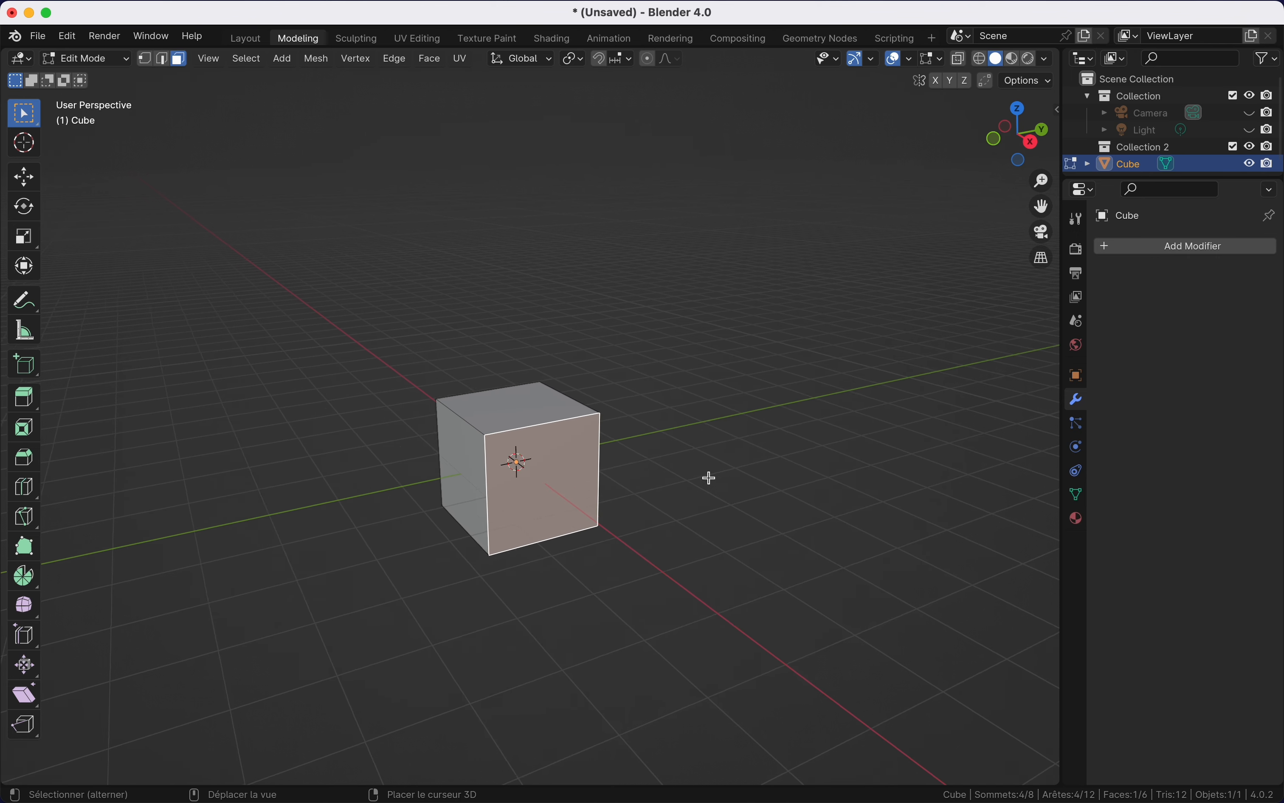
scroll(711, 478, up, 3)
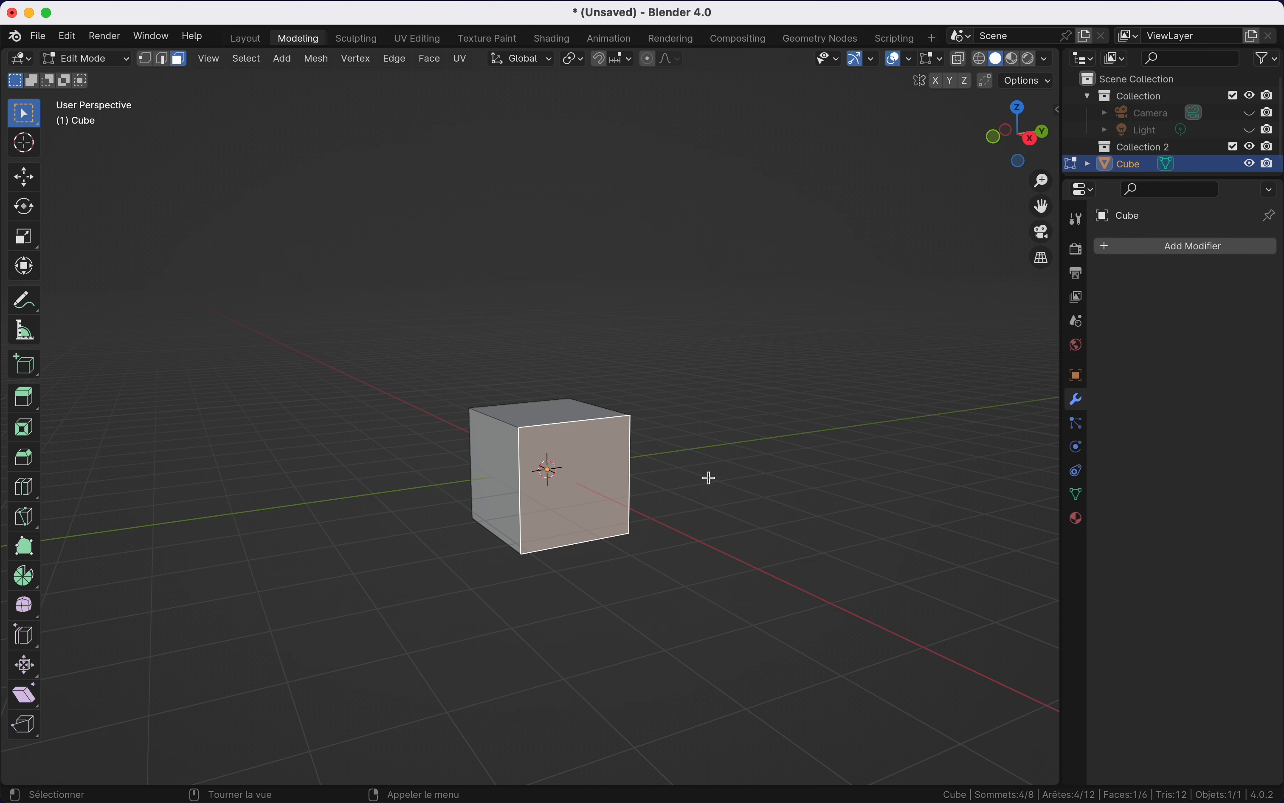
Step: Switch to vertex select mode and browse the modifier categories Edit, Generate, Deform and Physics available for the cube
key(1)
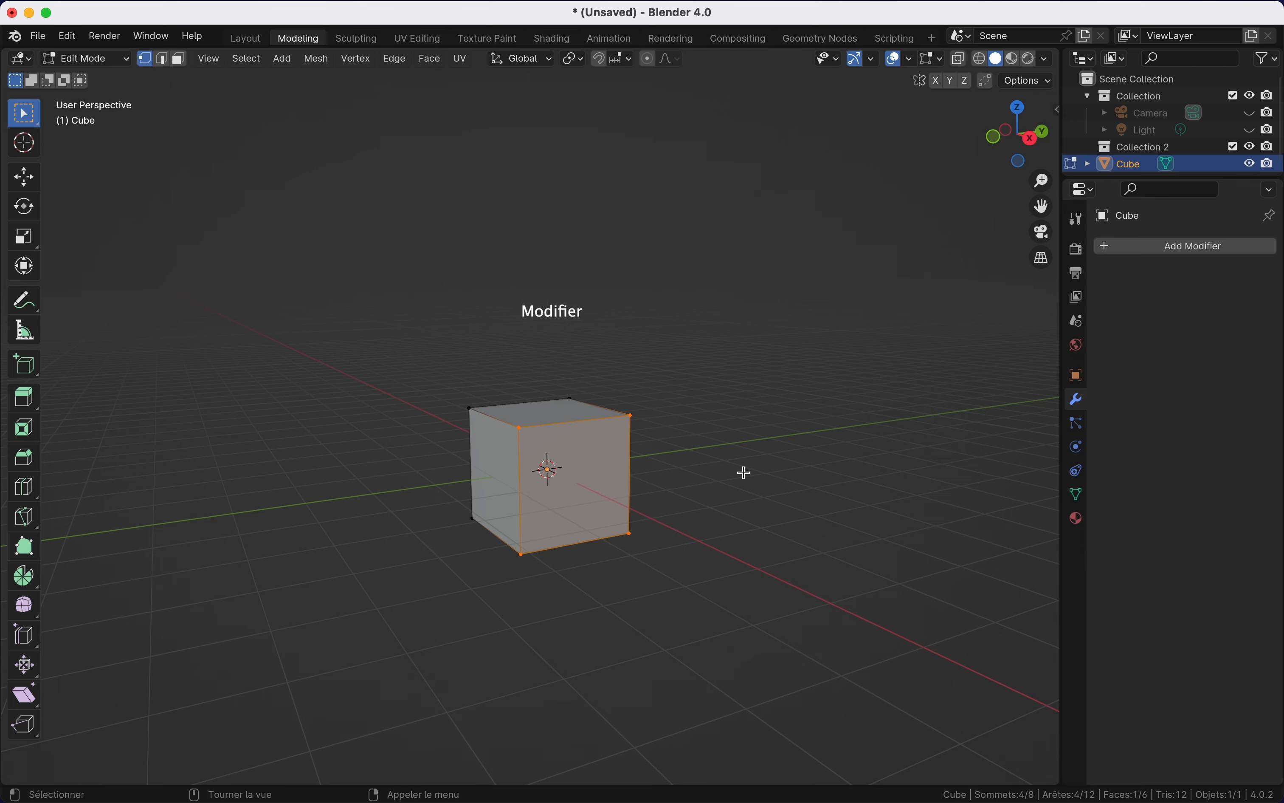
scroll(743, 472, down, 2)
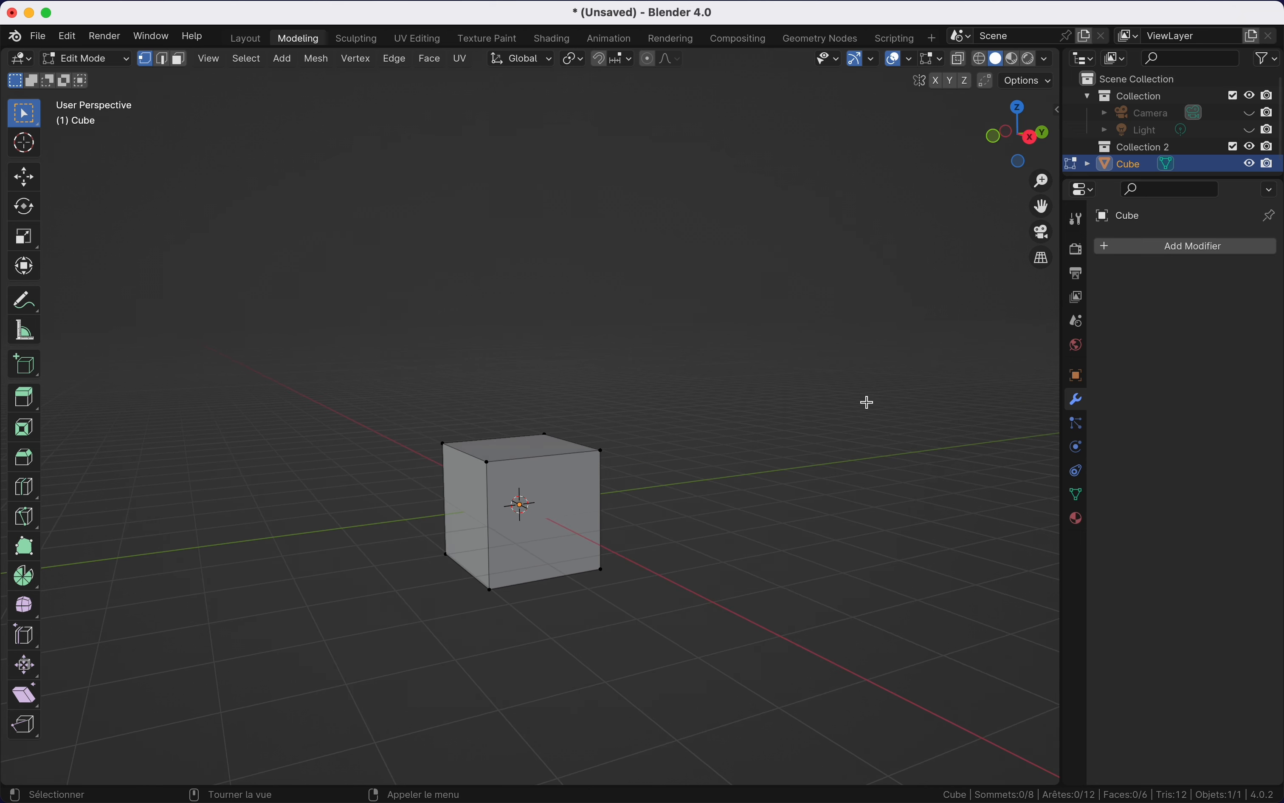
click(1120, 250)
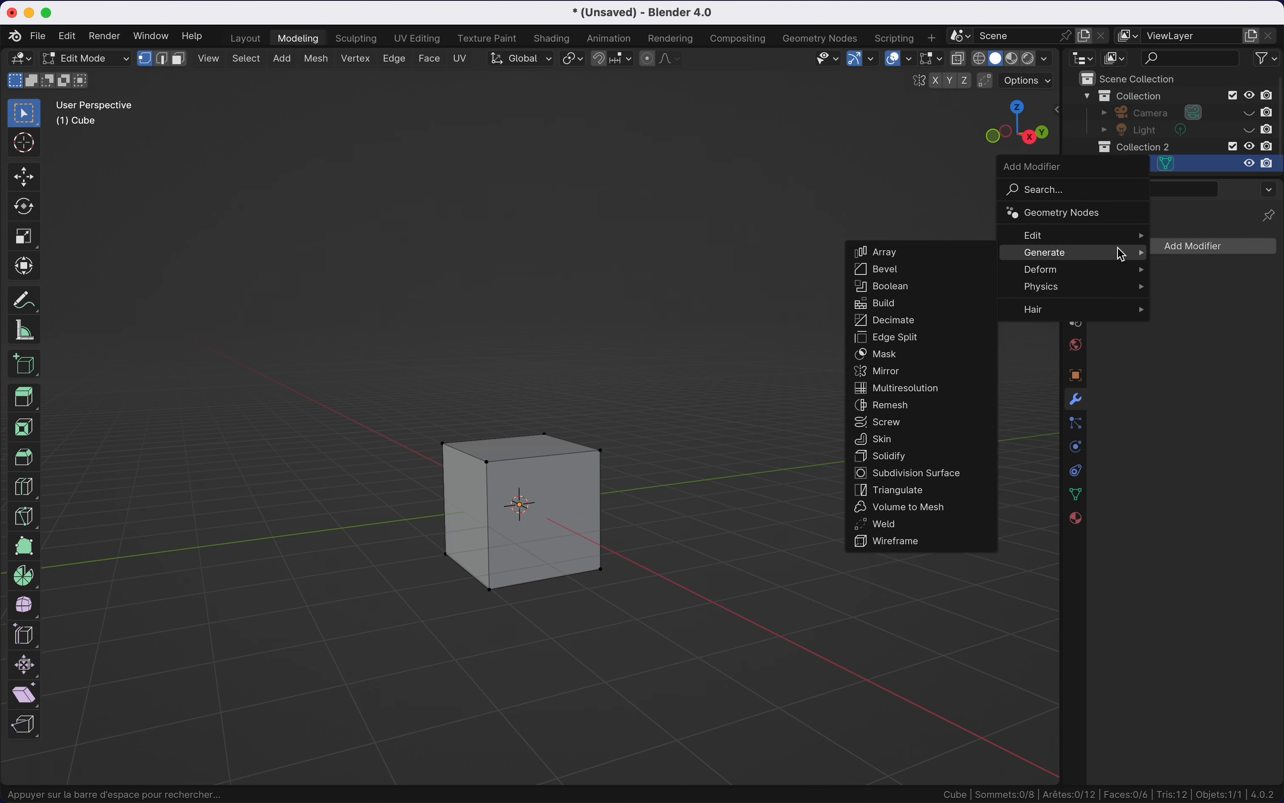
mouse_move(1116, 238)
mouse_move(1122, 272)
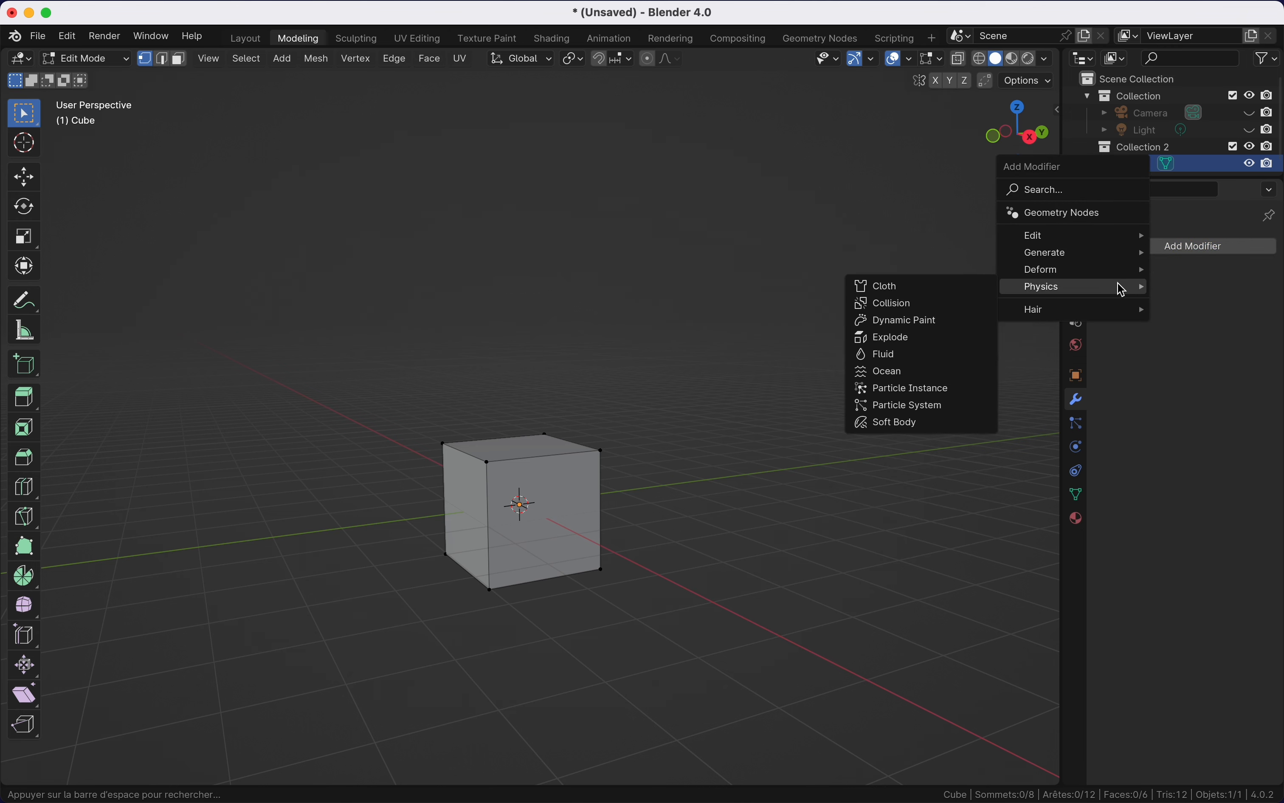
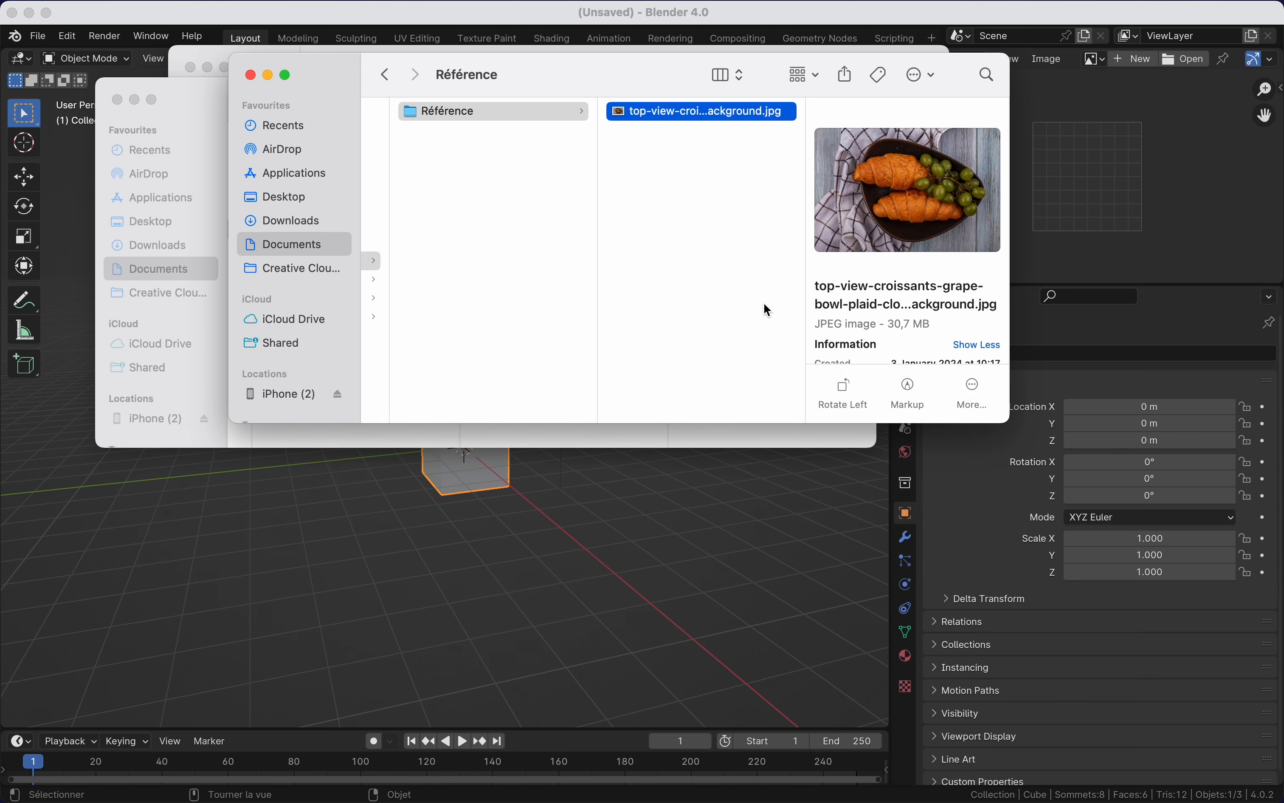
Step: Load the croissant reference photo from the Référence folder into the image editor above the object properties
drag(732, 118, 1062, 175)
click(1056, 169)
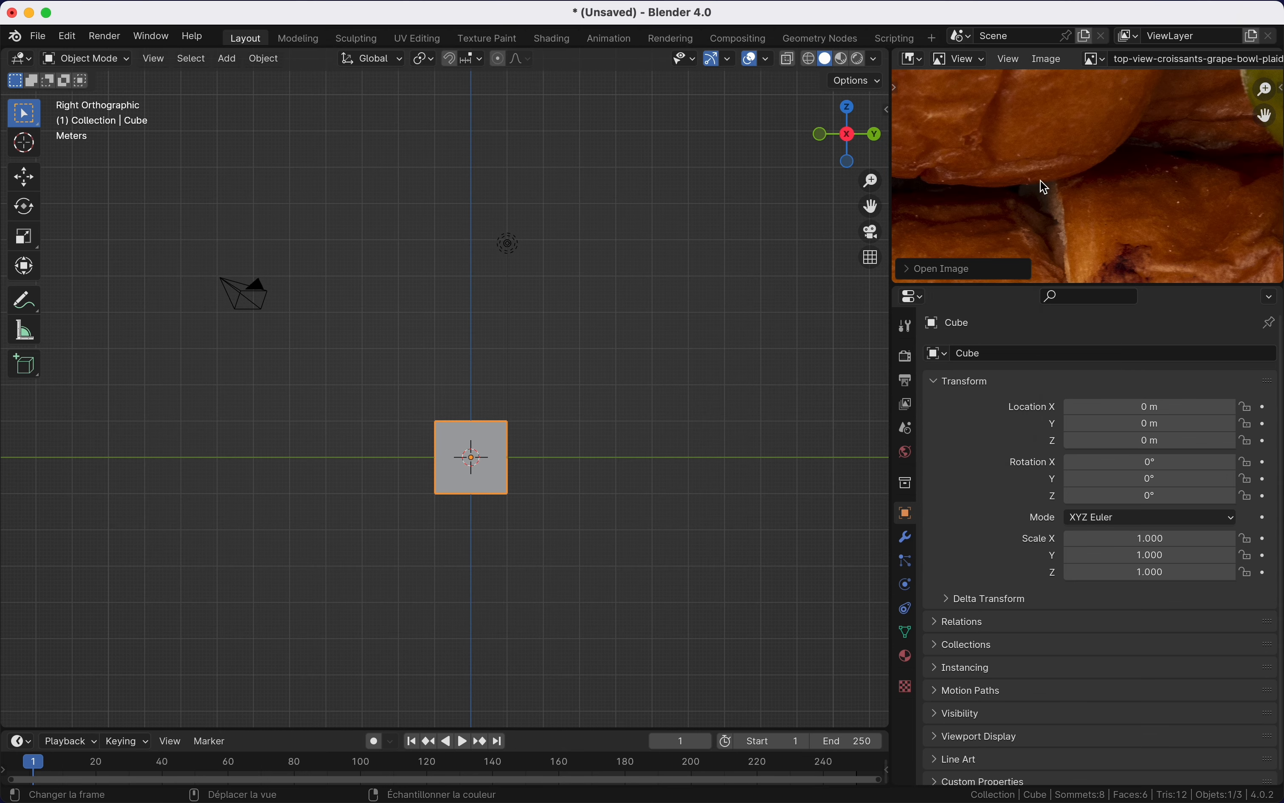
ctrl+scroll(1041, 179, down, 10)
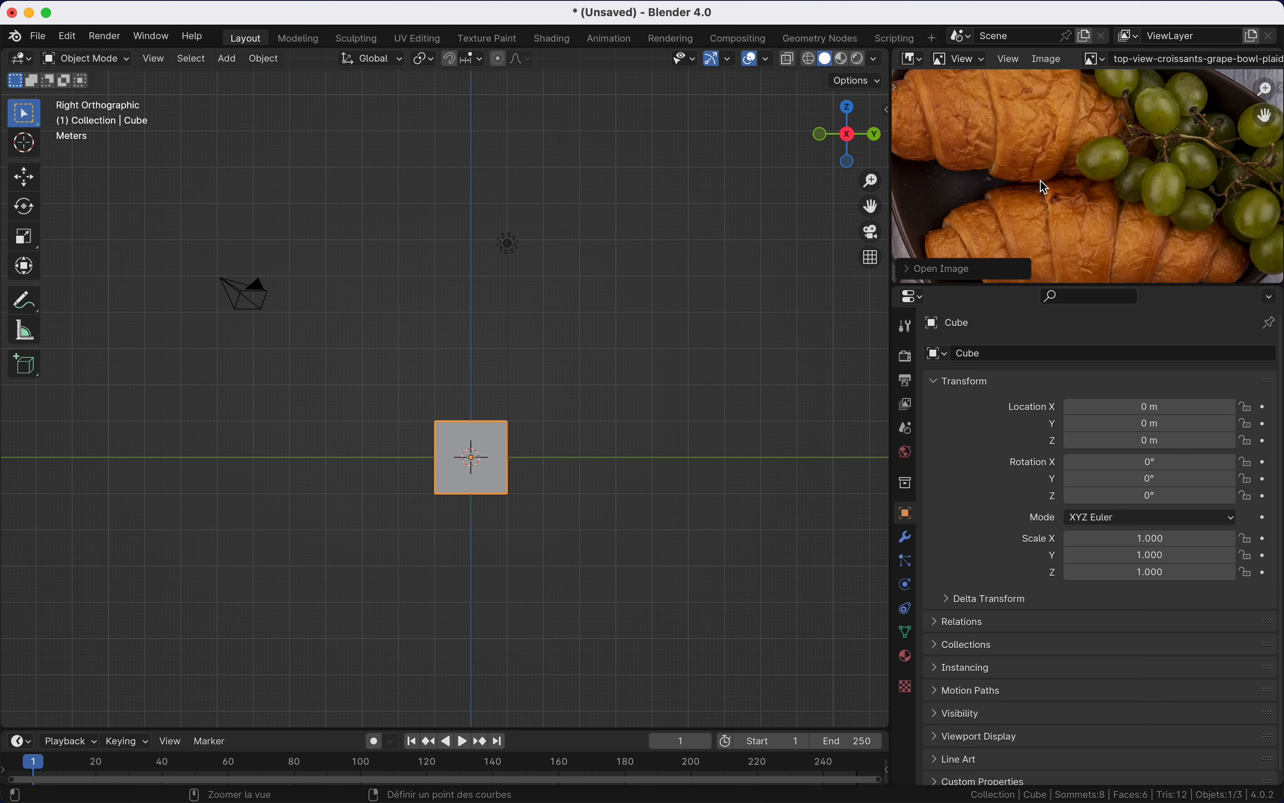
ctrl+scroll(1040, 179, down, 3)
ctrl+scroll(1041, 179, down, 3)
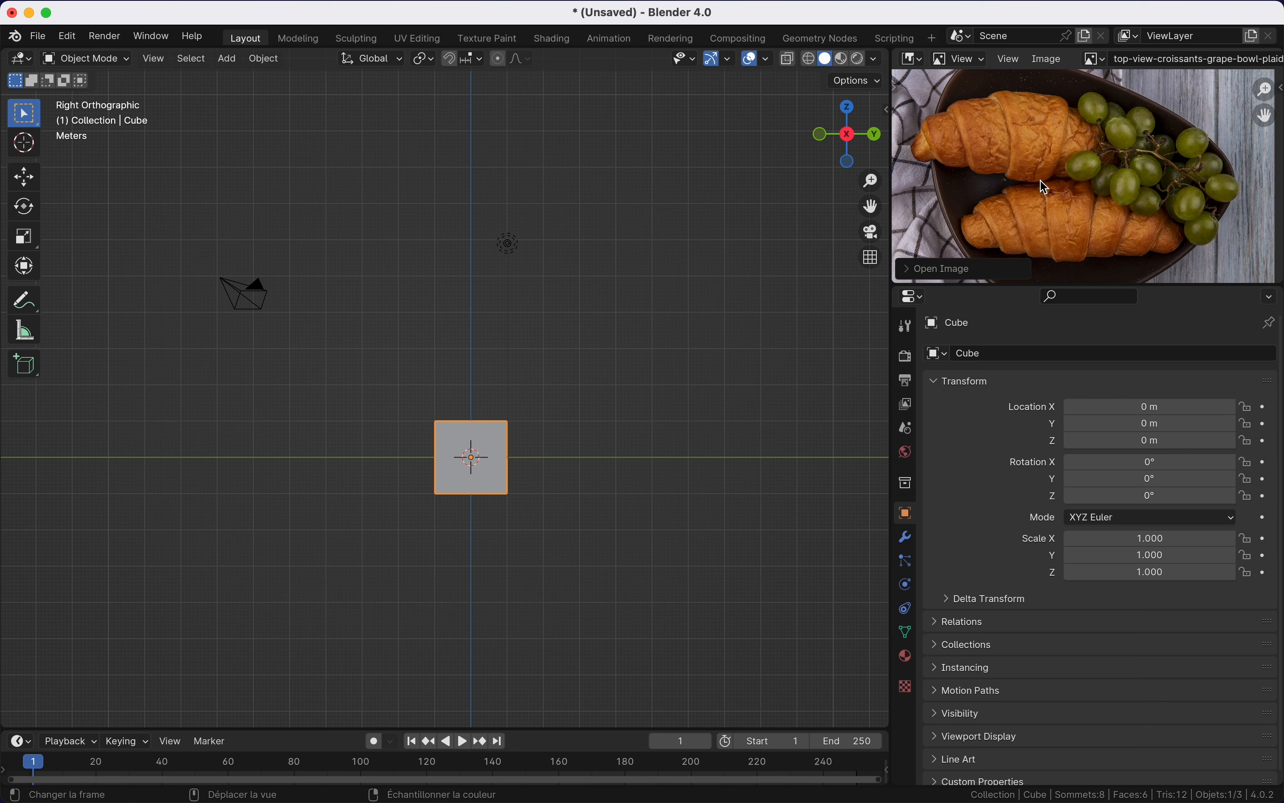
Step: Delete all default objects in the scene: the cube, the camera and the light
click(821, 355)
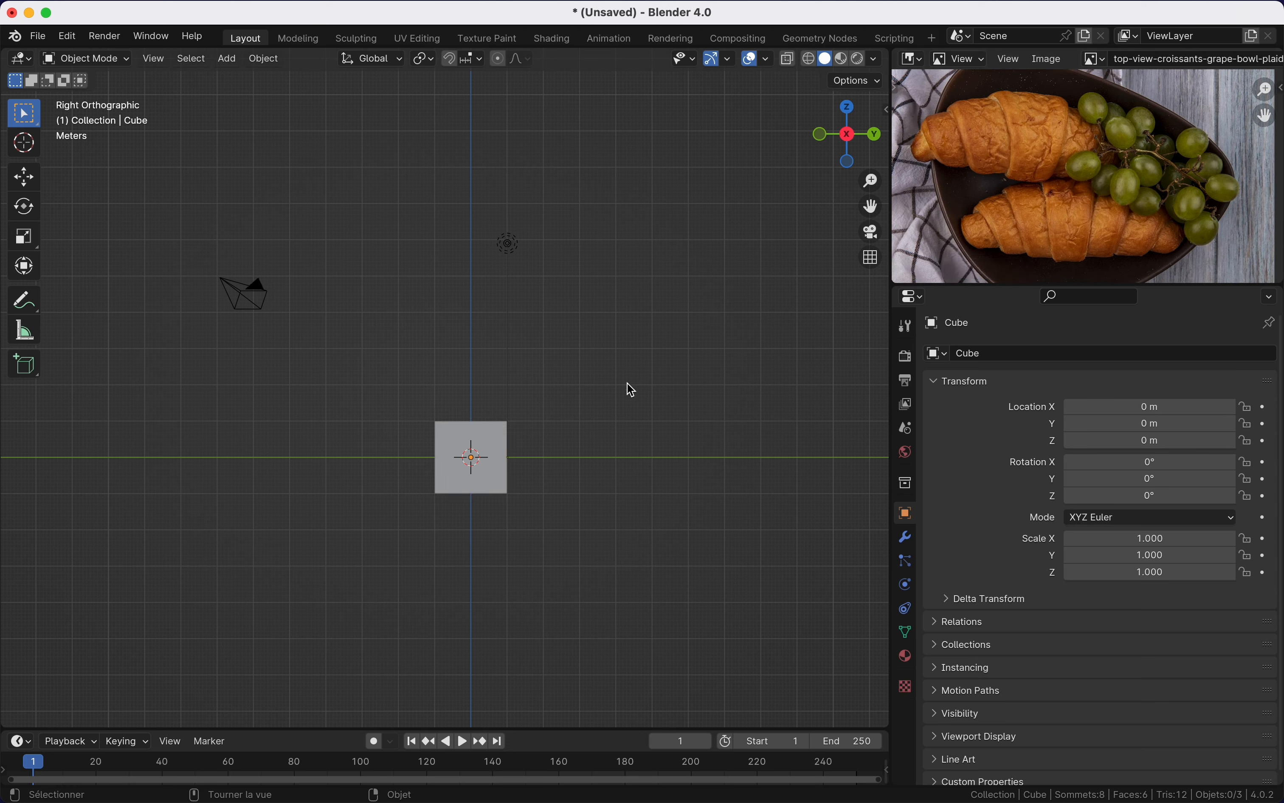
click(502, 429)
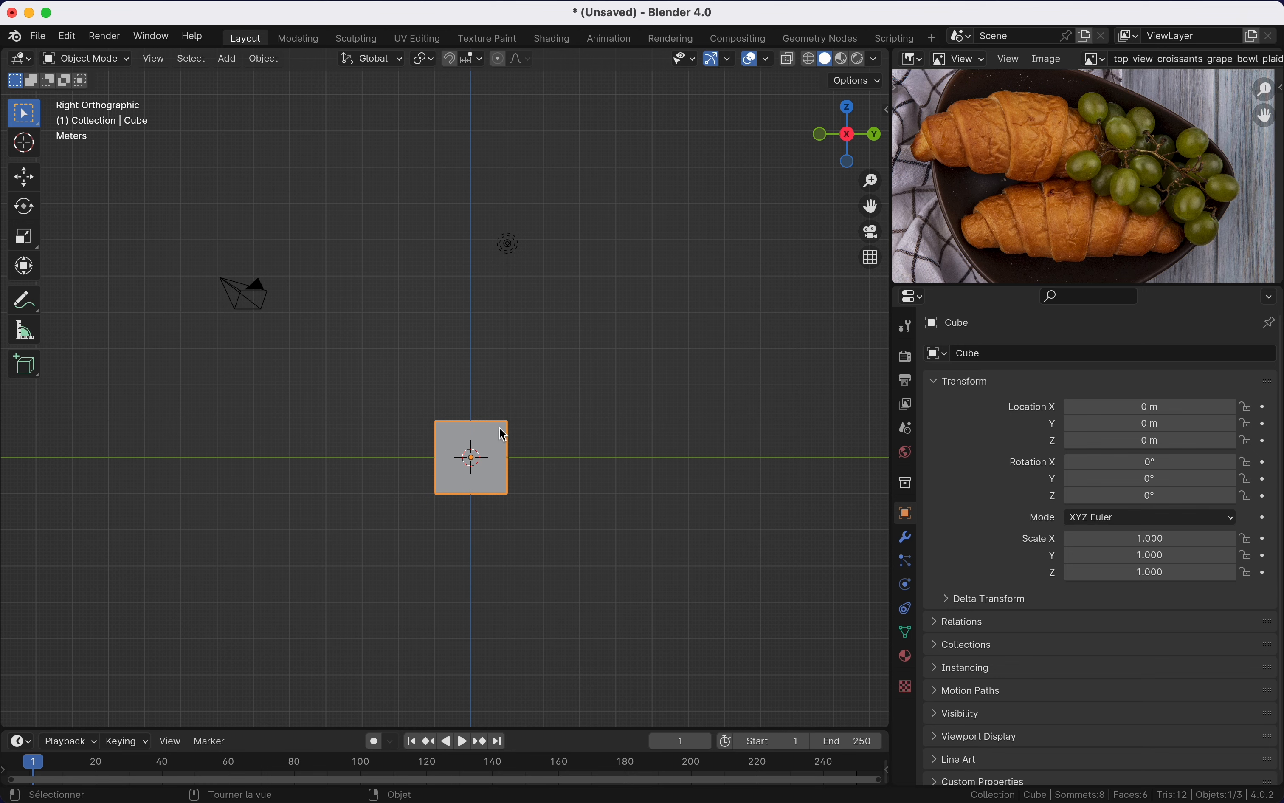
scroll(499, 428, up, 5)
scroll(499, 428, down, 5)
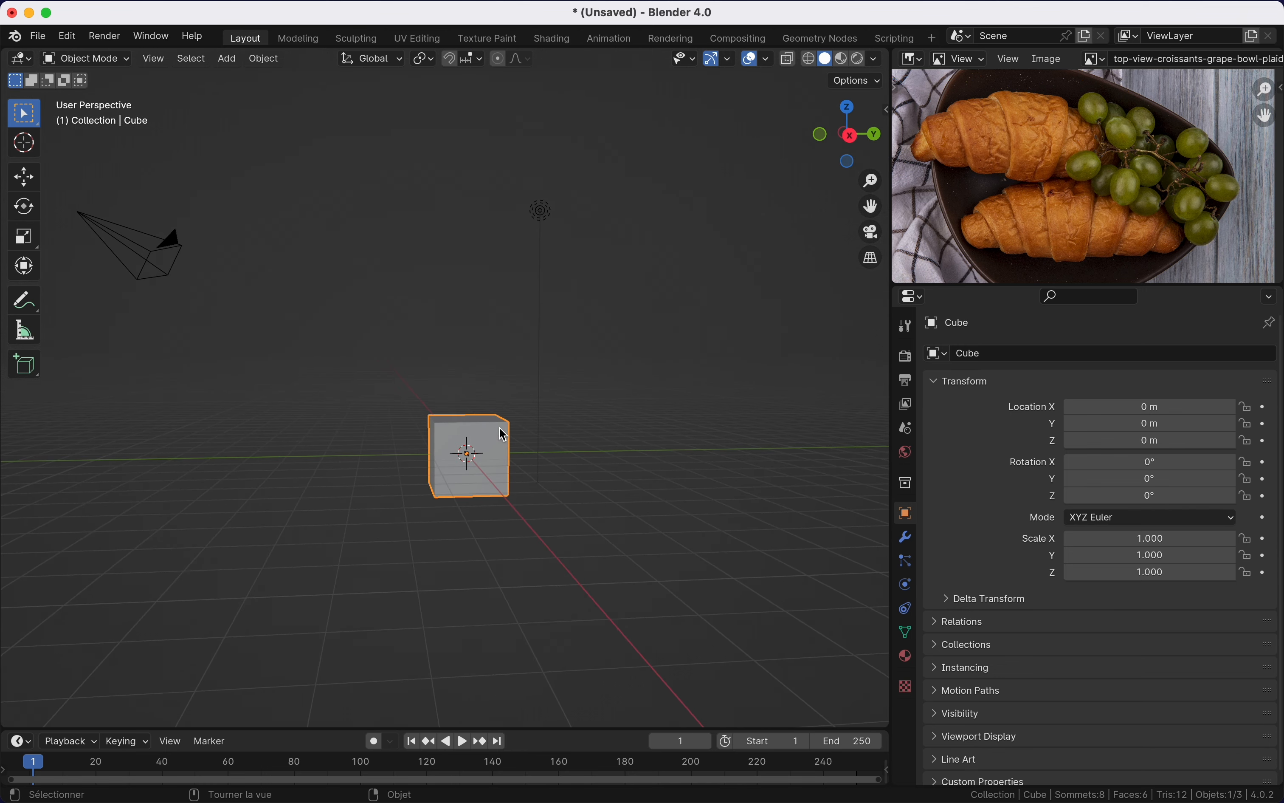
scroll(500, 428, left, 3)
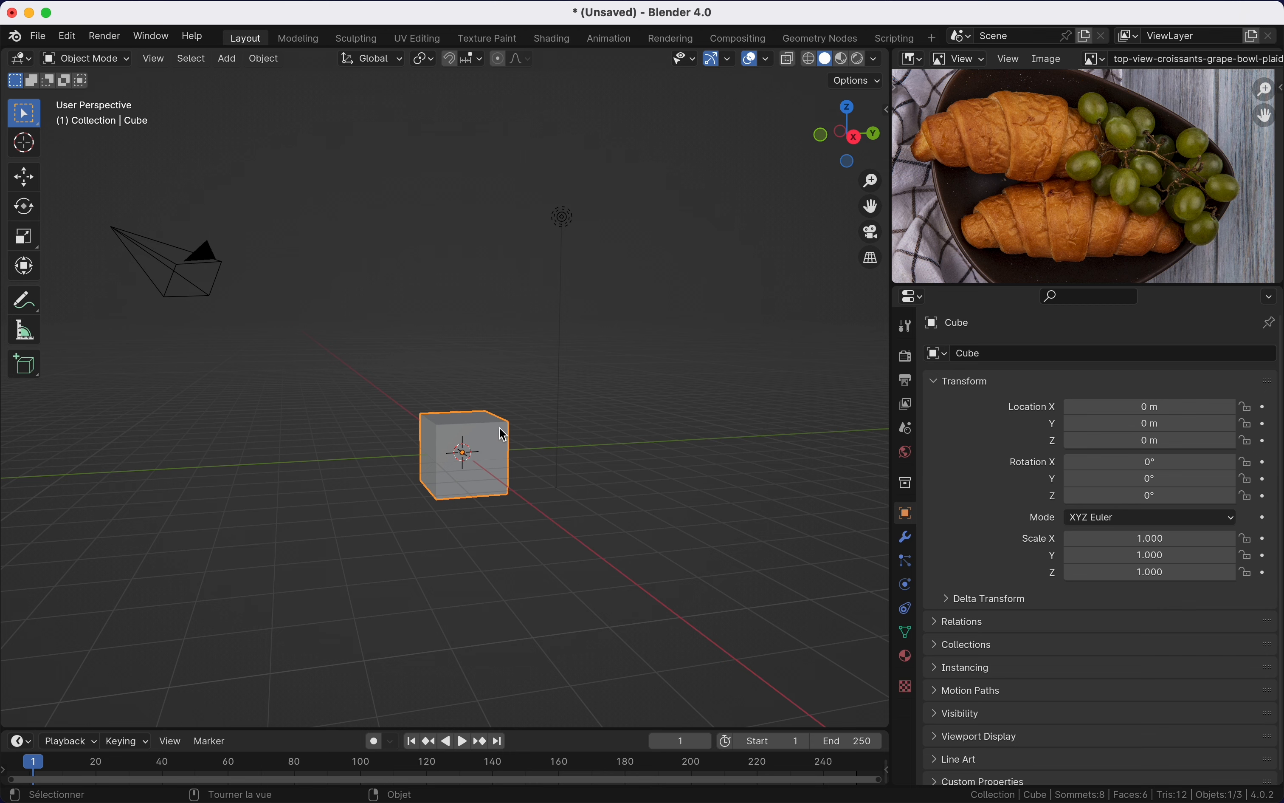
ctrl+scroll(482, 441, up, 3)
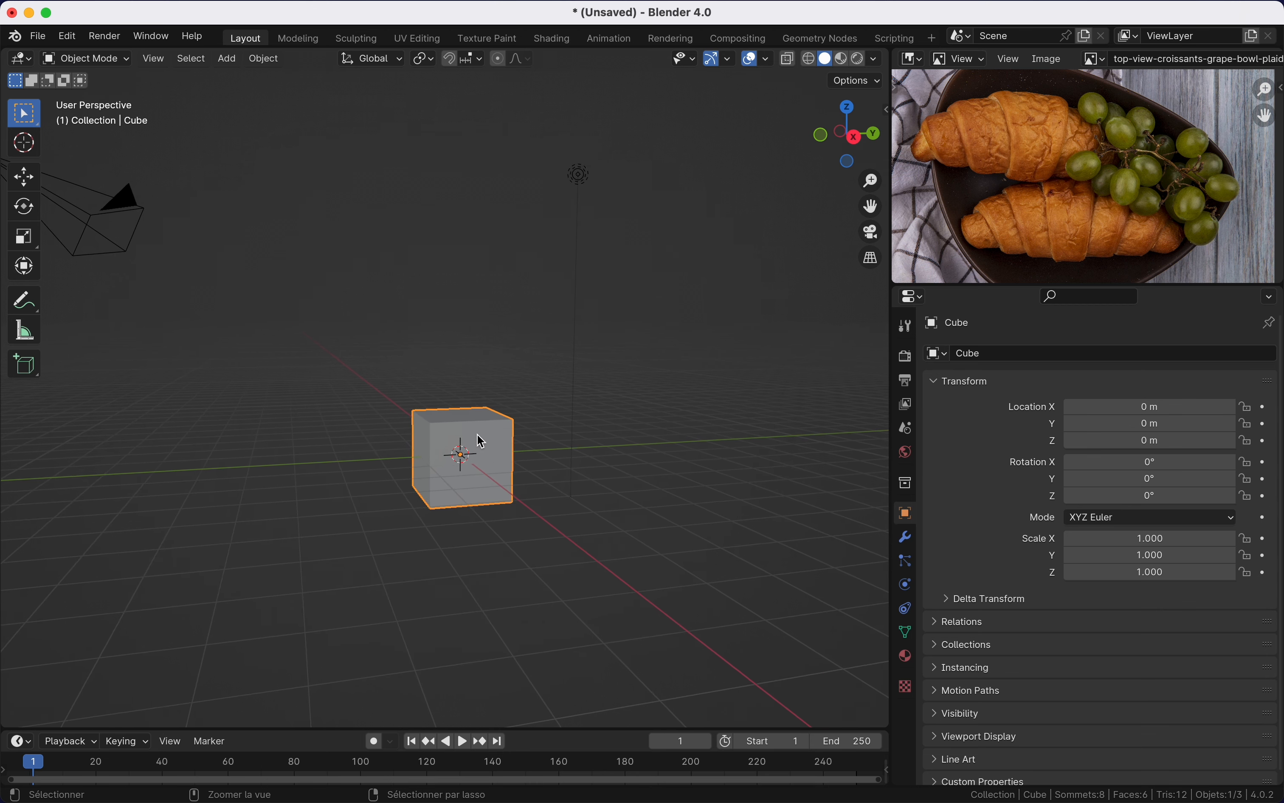
shift+scroll(478, 435, left, 4)
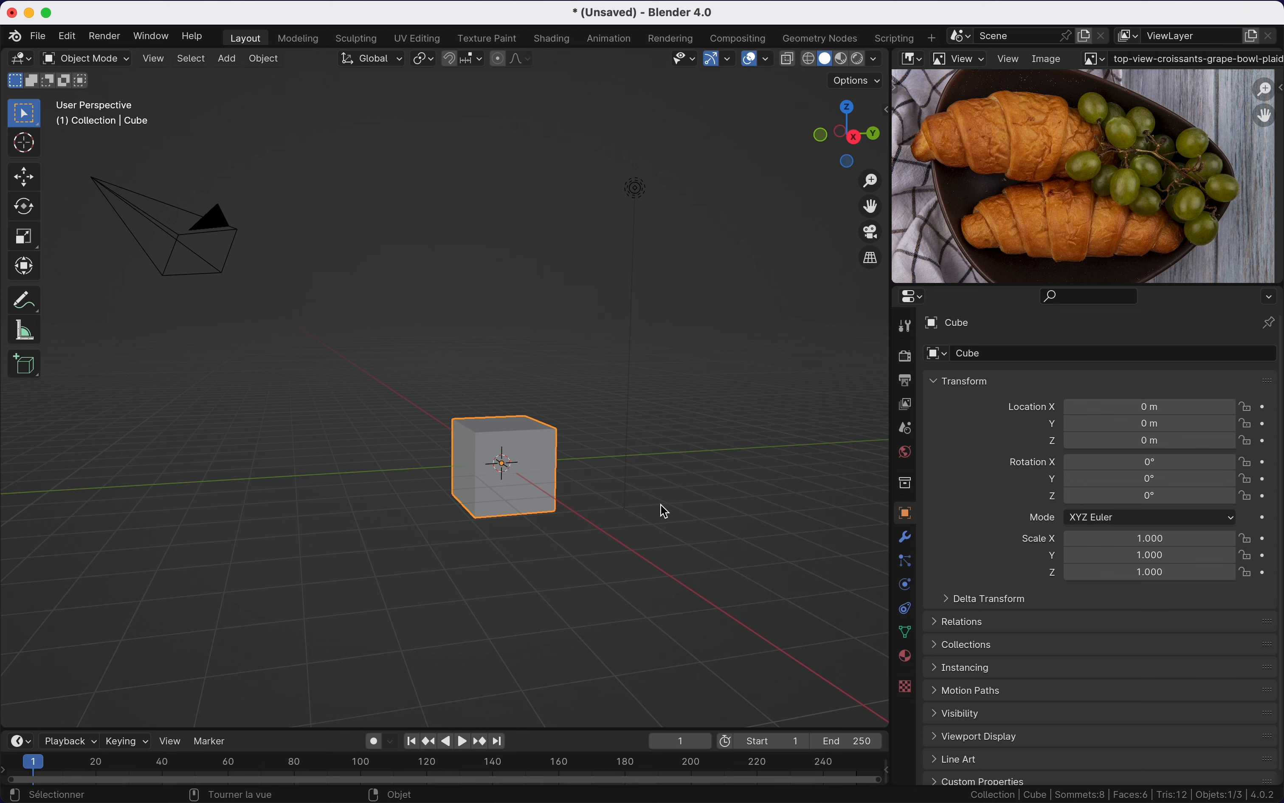
key(a)
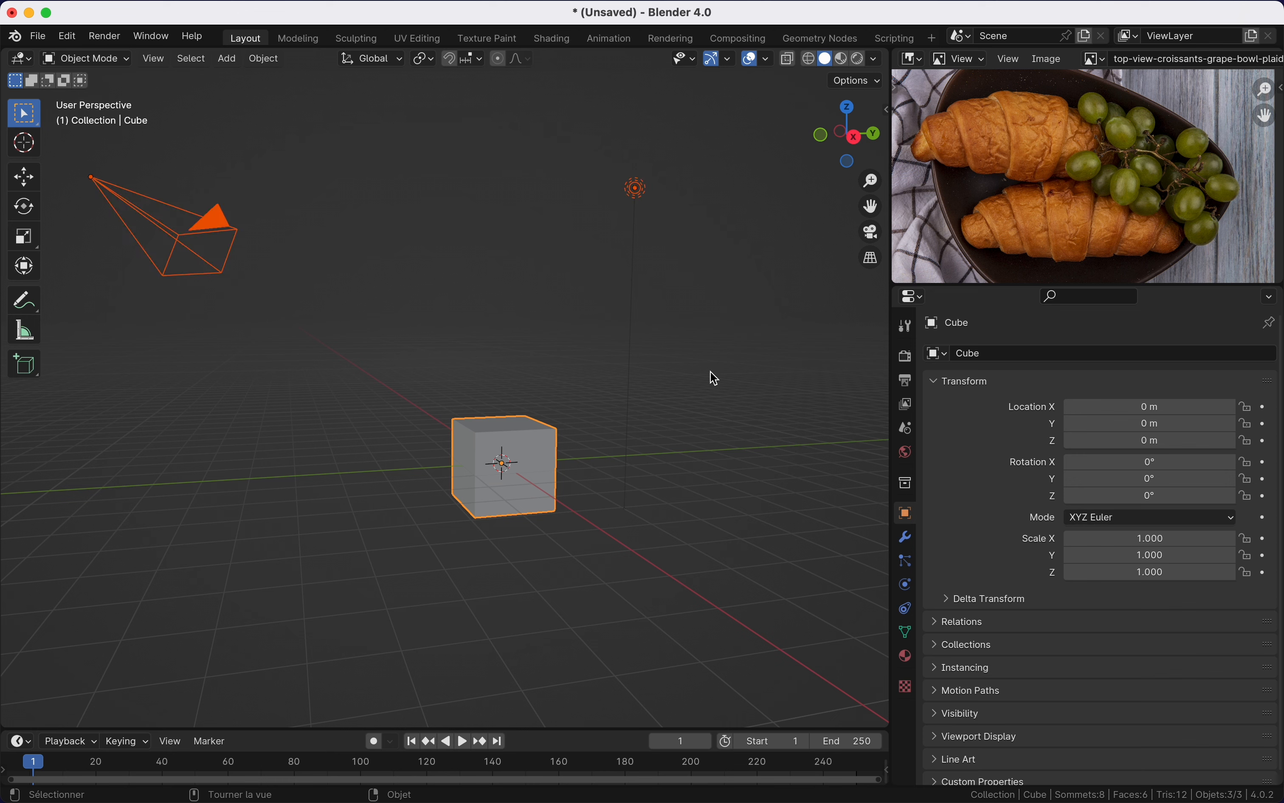
key(x)
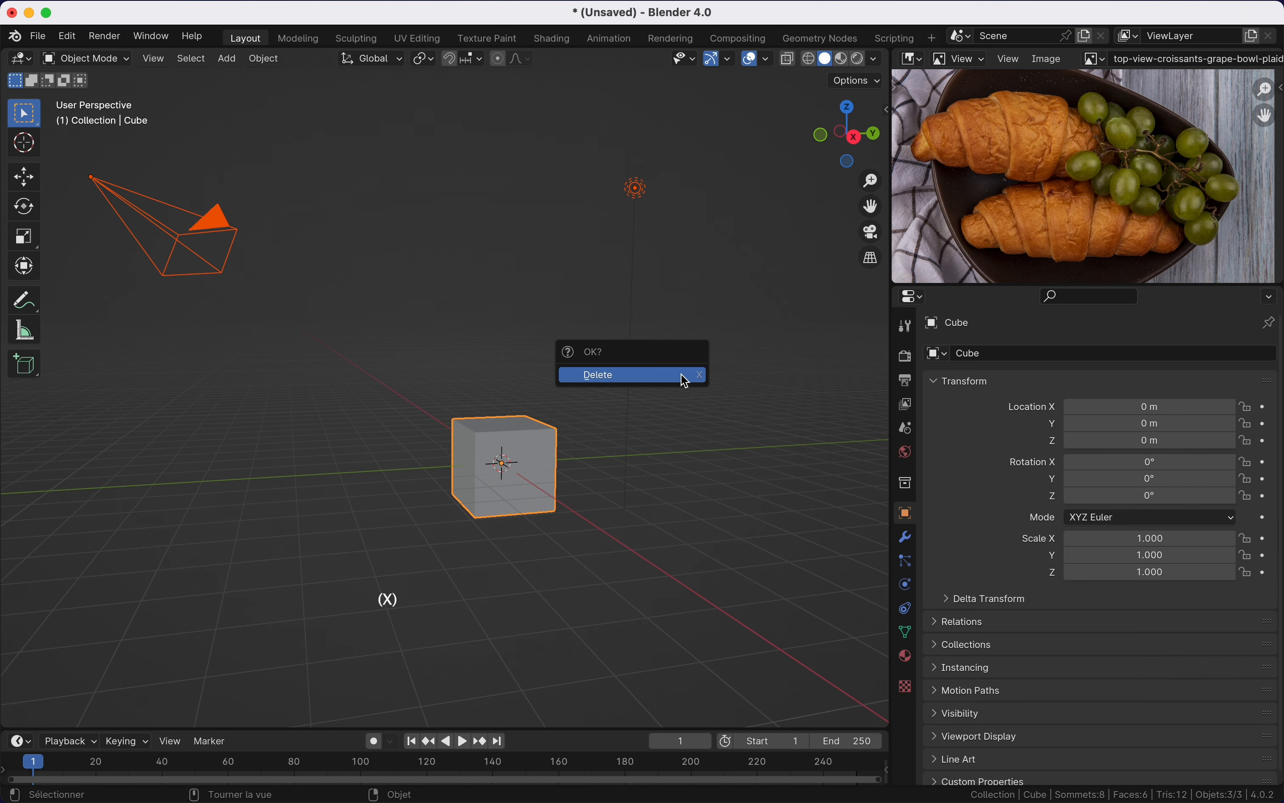
click(681, 372)
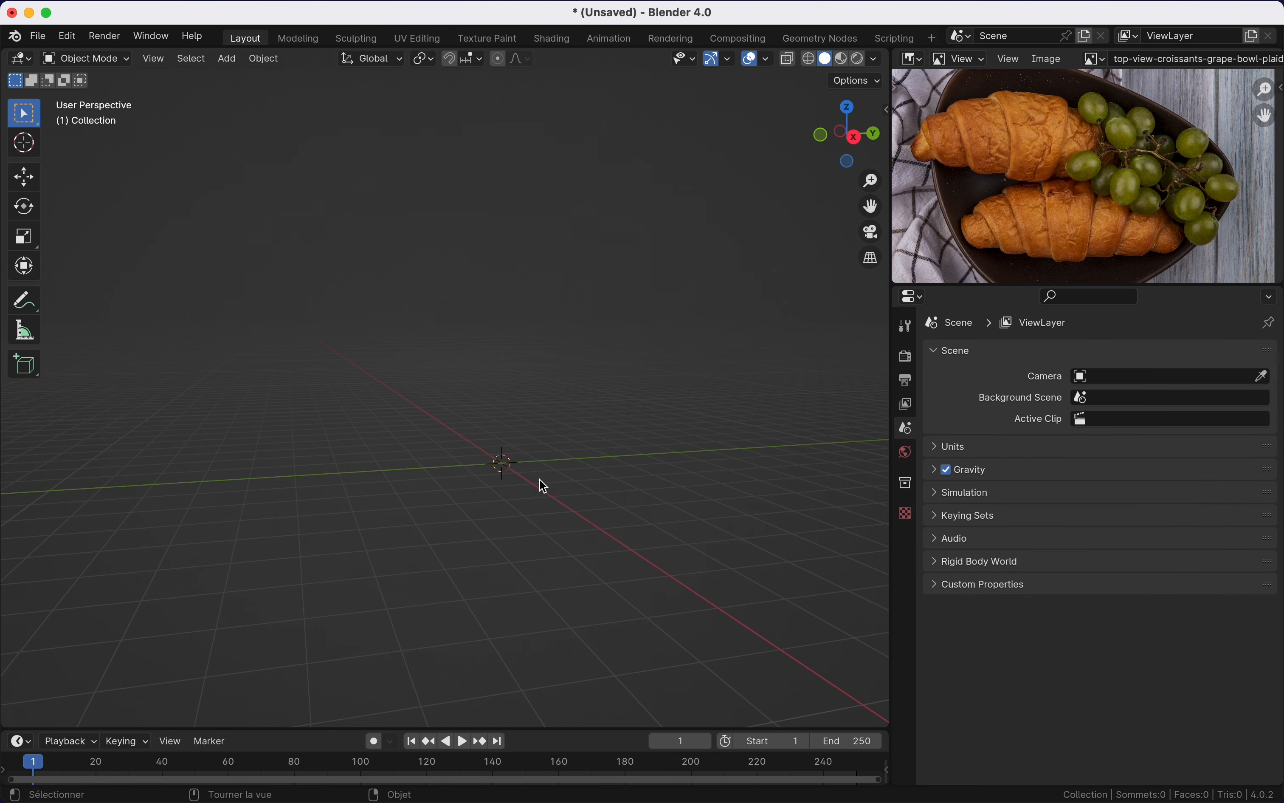
Step: Widen the 3D viewport and reposition the croissant photo inside the narrowed image editor
drag(893, 566, 951, 564)
middle_drag(1096, 170, 1144, 176)
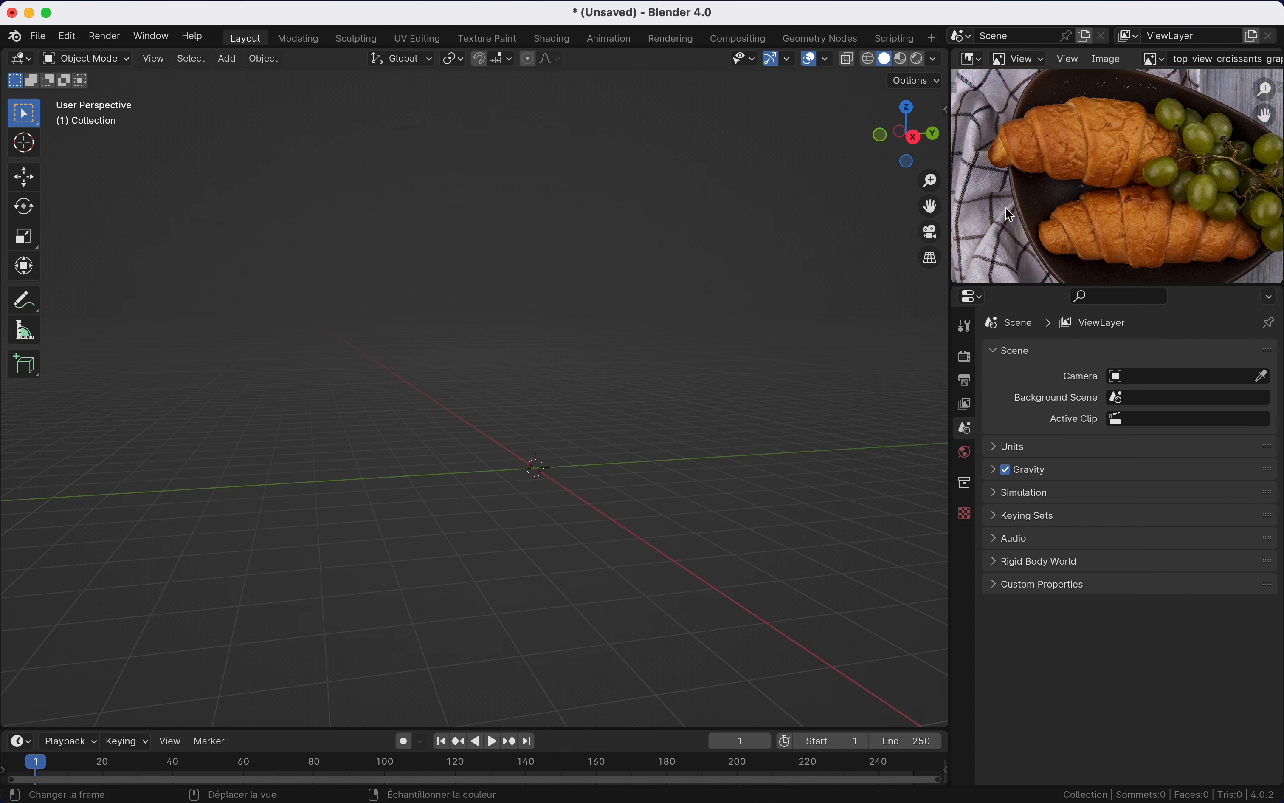
Step: Add a Monkey mesh to the empty scene and view its face from the front
click(229, 62)
key(shift+a)
mouse_move(419, 385)
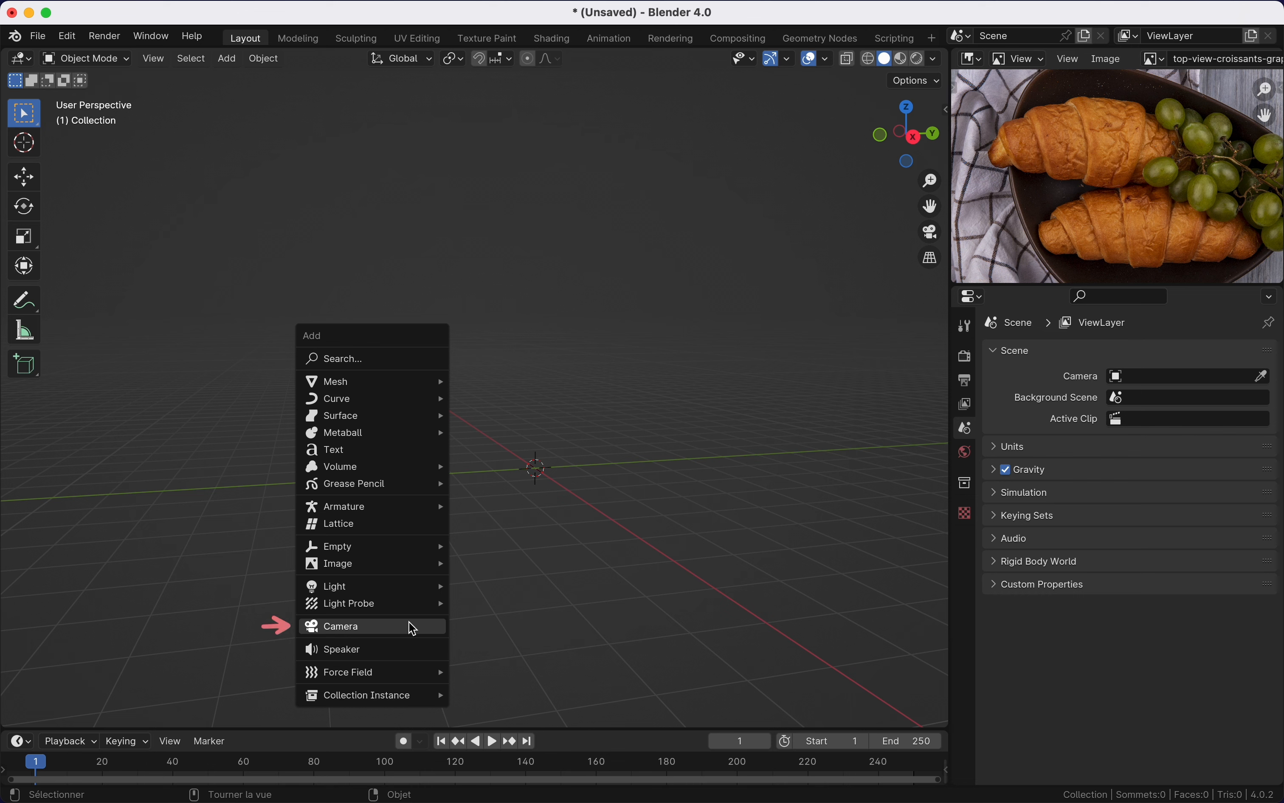
mouse_move(401, 587)
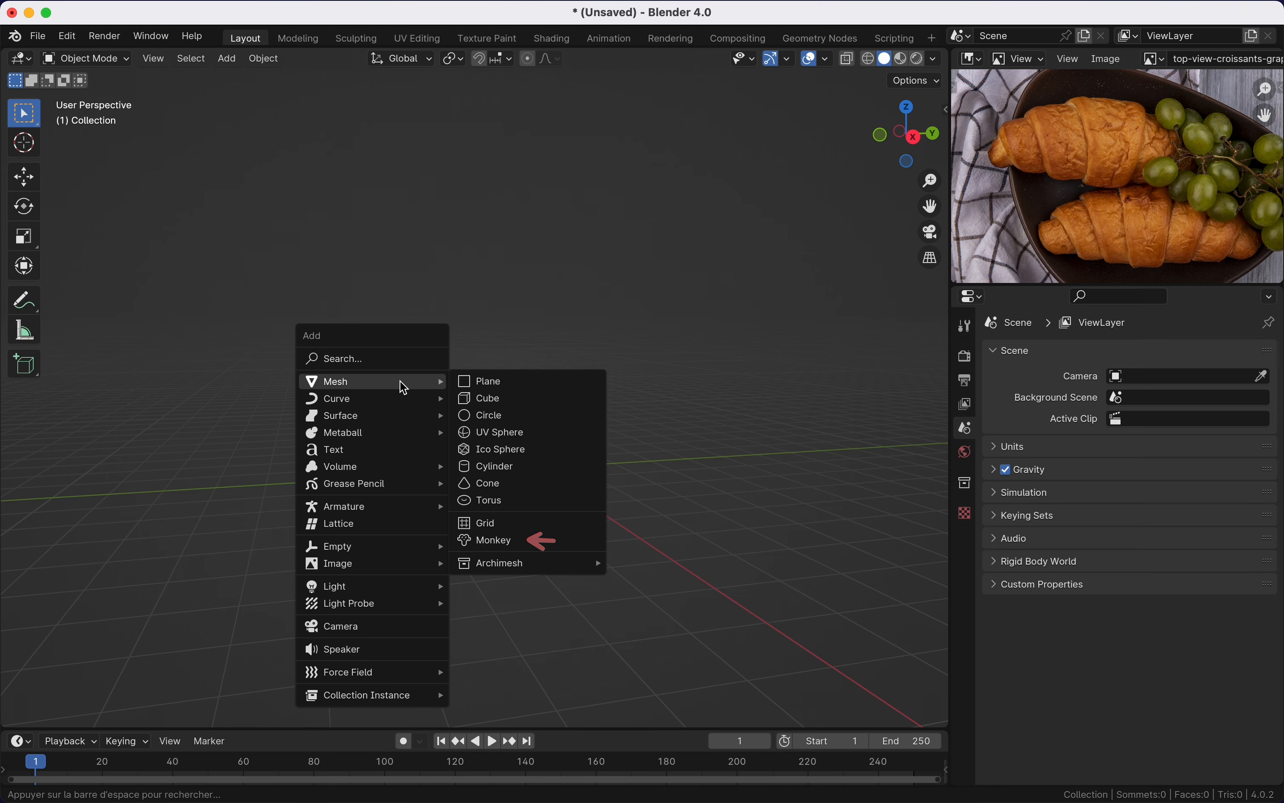
click(545, 541)
scroll(542, 453, left, 10)
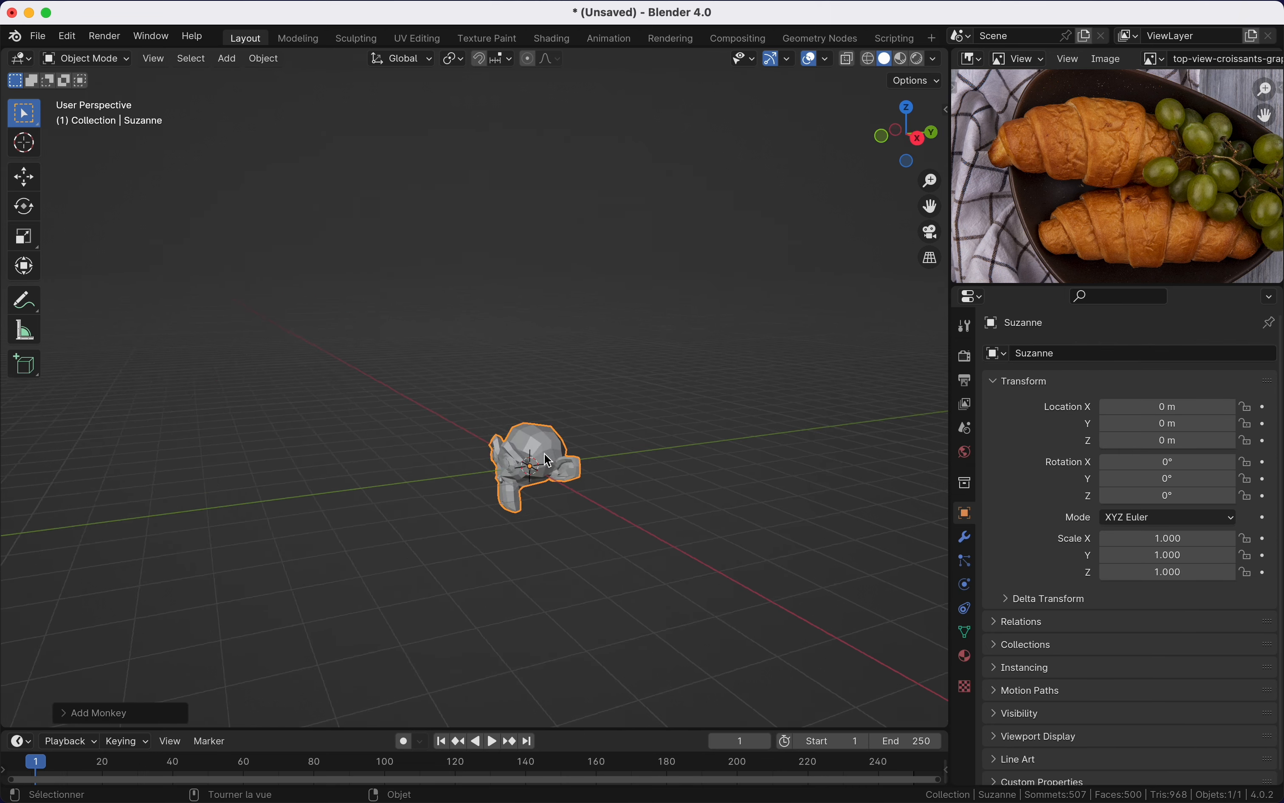
ctrl+scroll(543, 453, up, 3)
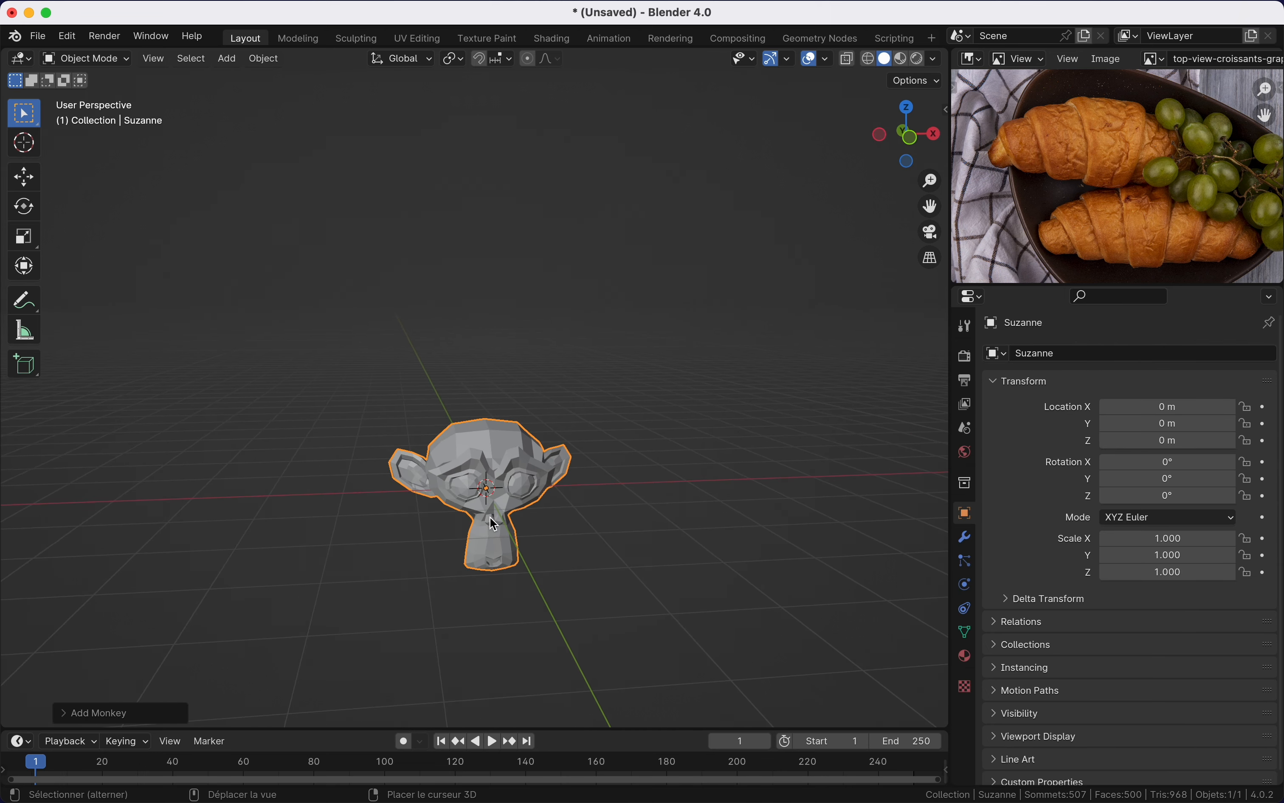
shift+scroll(489, 517, down, 3)
scroll(488, 517, right, 5)
scroll(489, 516, left, 3)
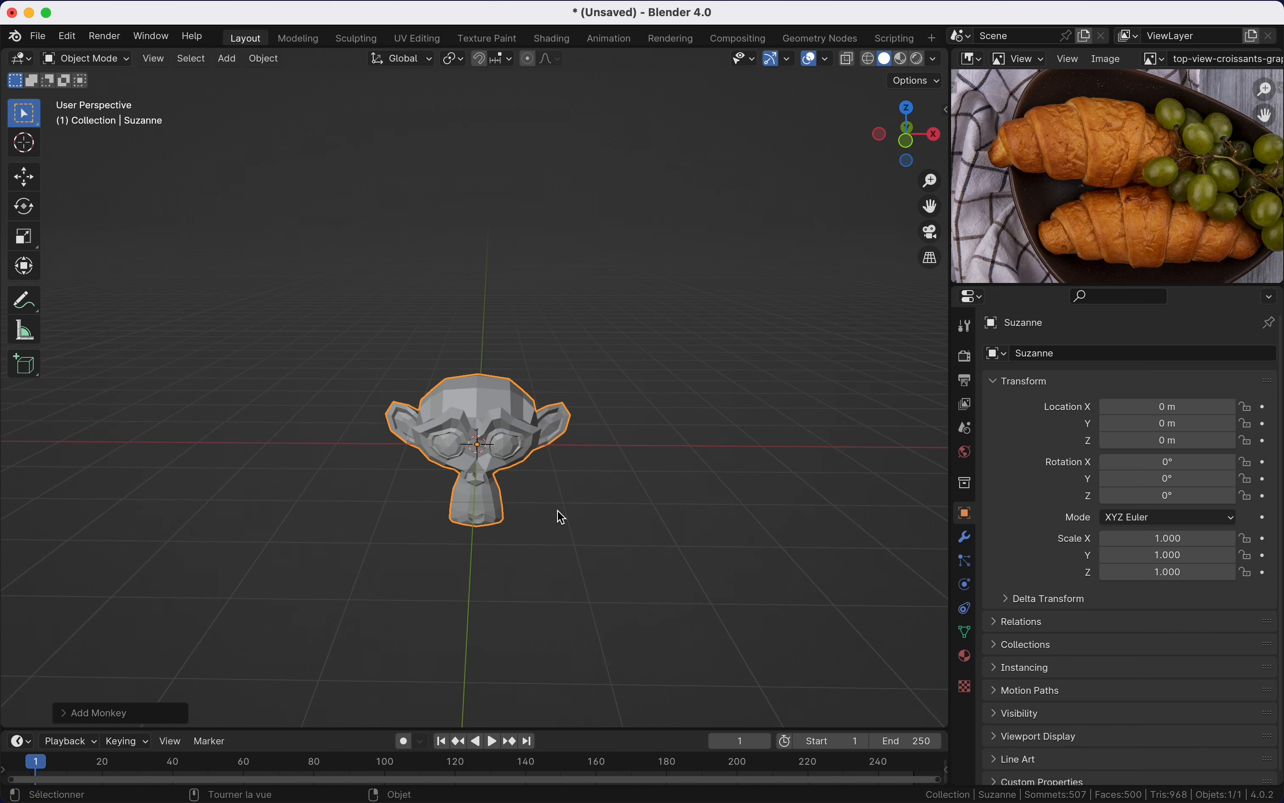
Step: Delete the monkey head and add a Cylinder mesh in its place
key(x)
click(653, 383)
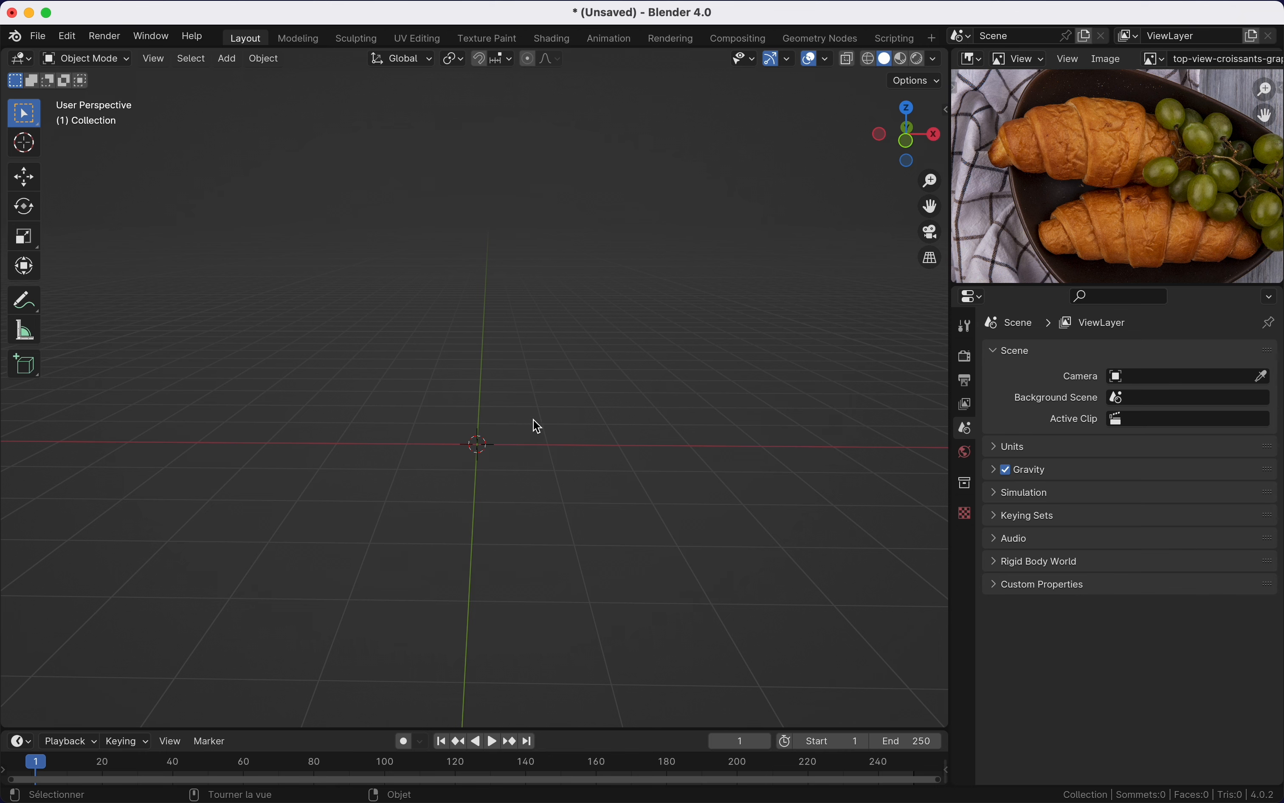
key(shift+a)
mouse_move(600, 361)
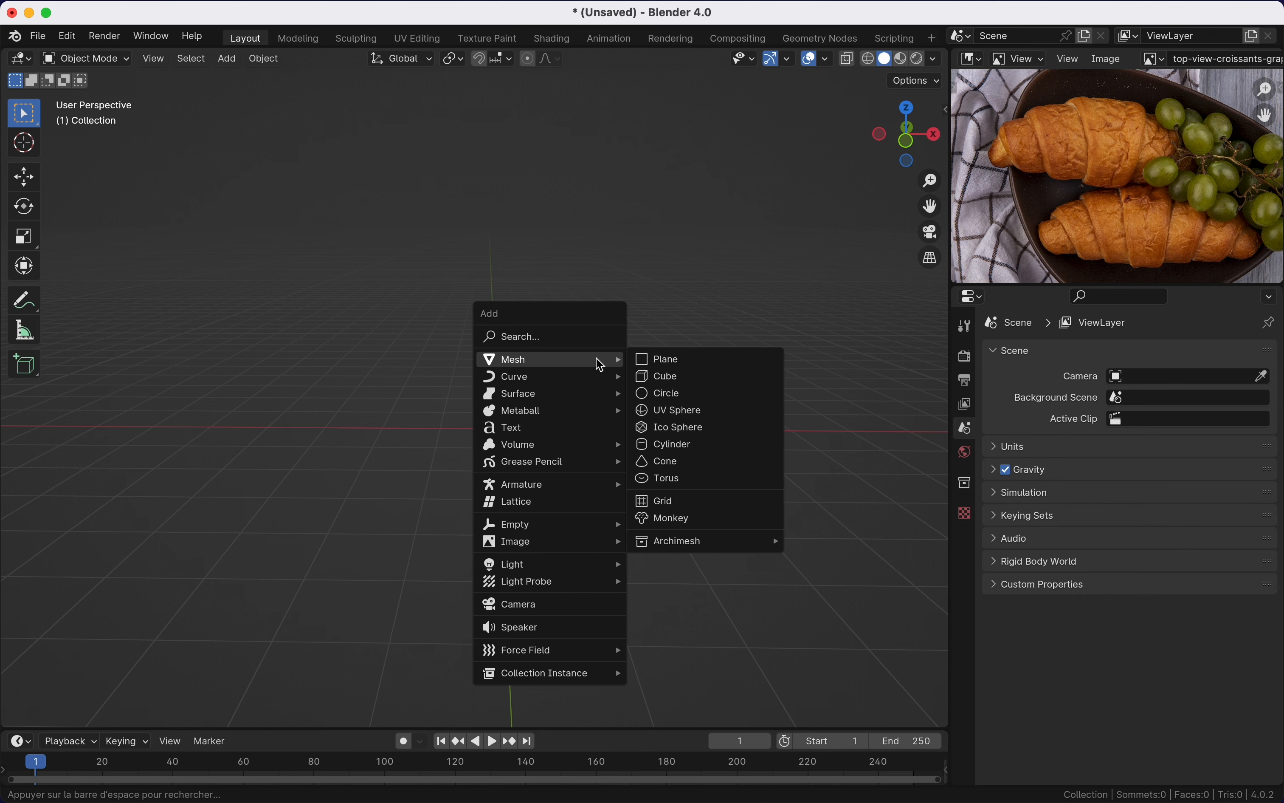
click(664, 442)
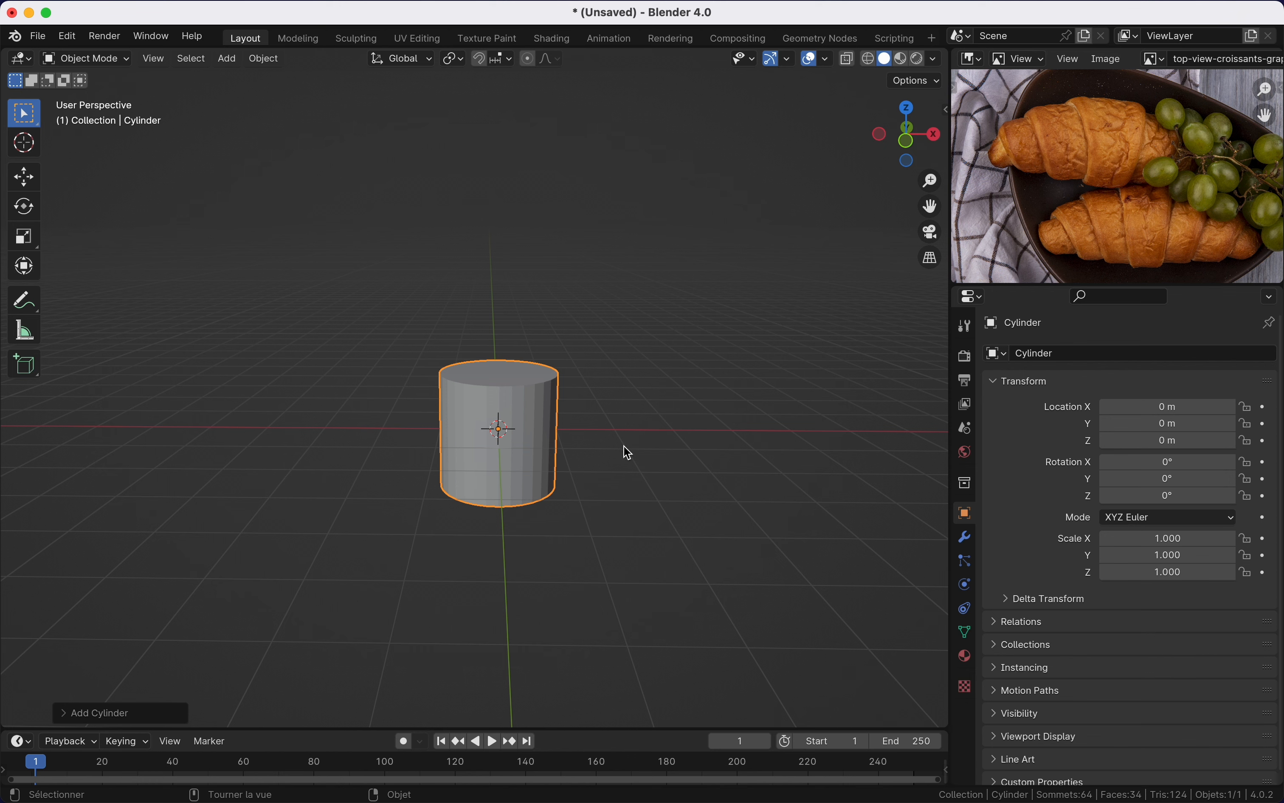
Step: Replace the cylinder with a new one created at a 3D cursor placed away from the world origin
key(x)
click(625, 392)
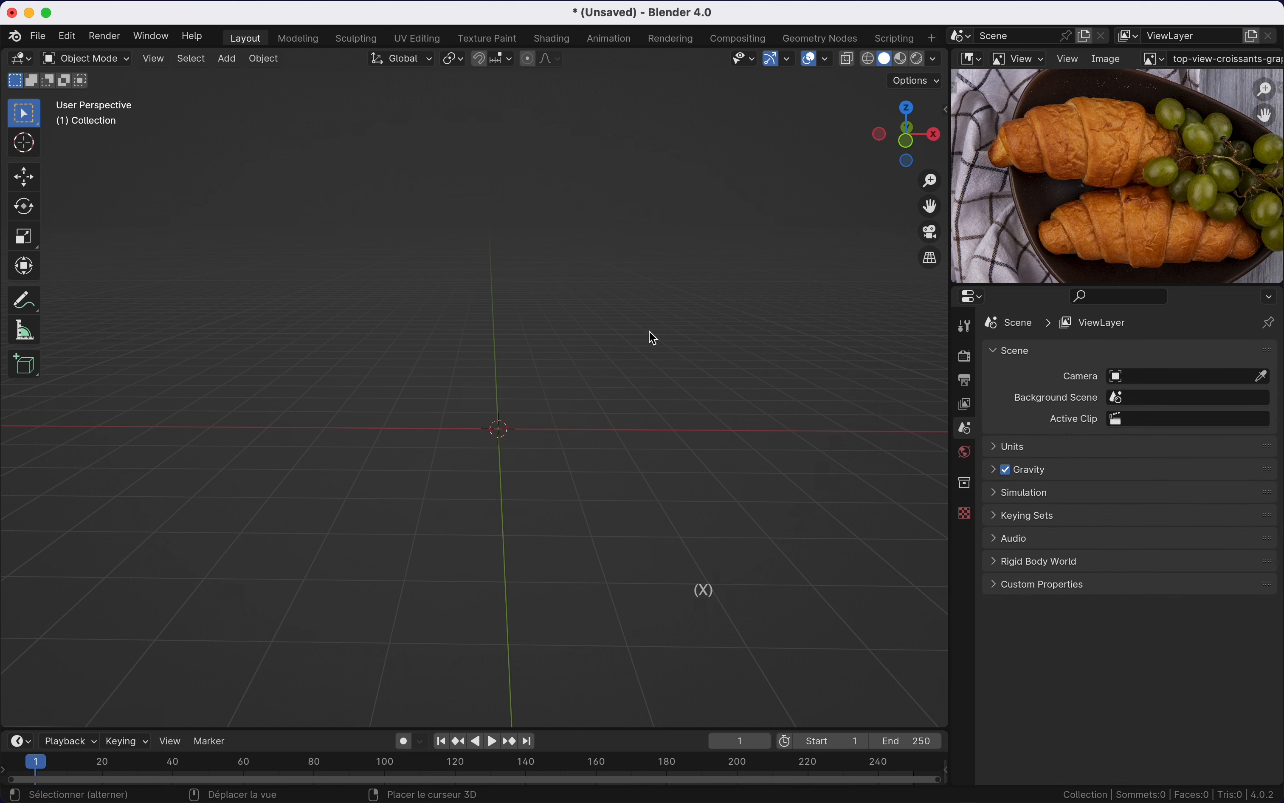
shift+right_click(651, 332)
key(shift+a)
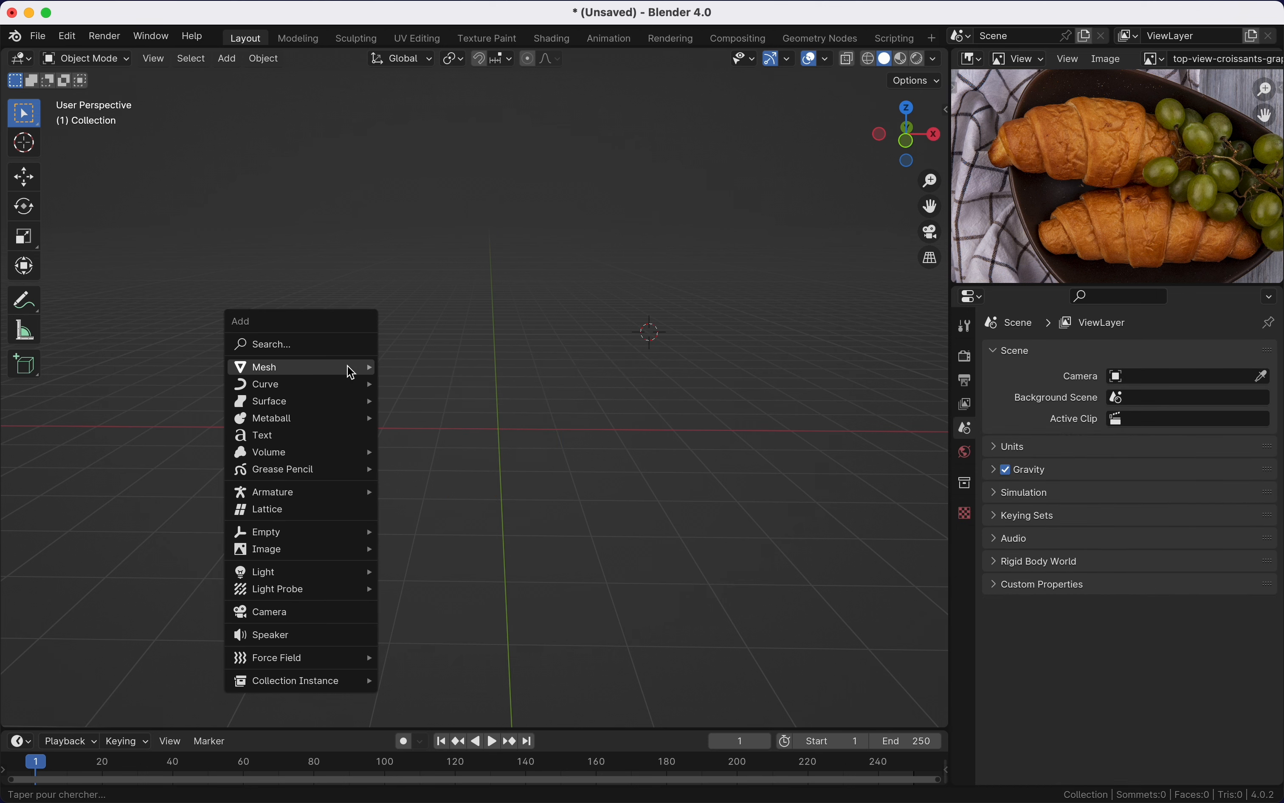
mouse_move(351, 372)
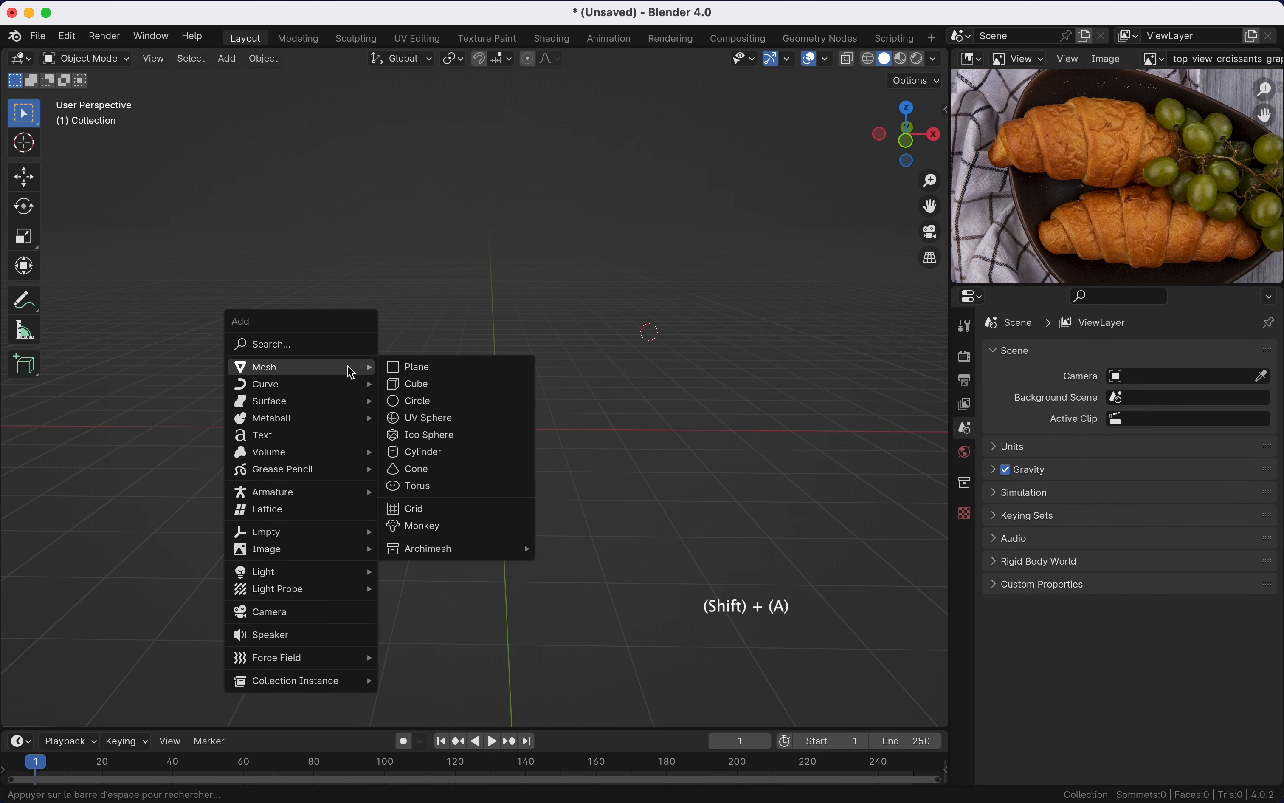
click(426, 451)
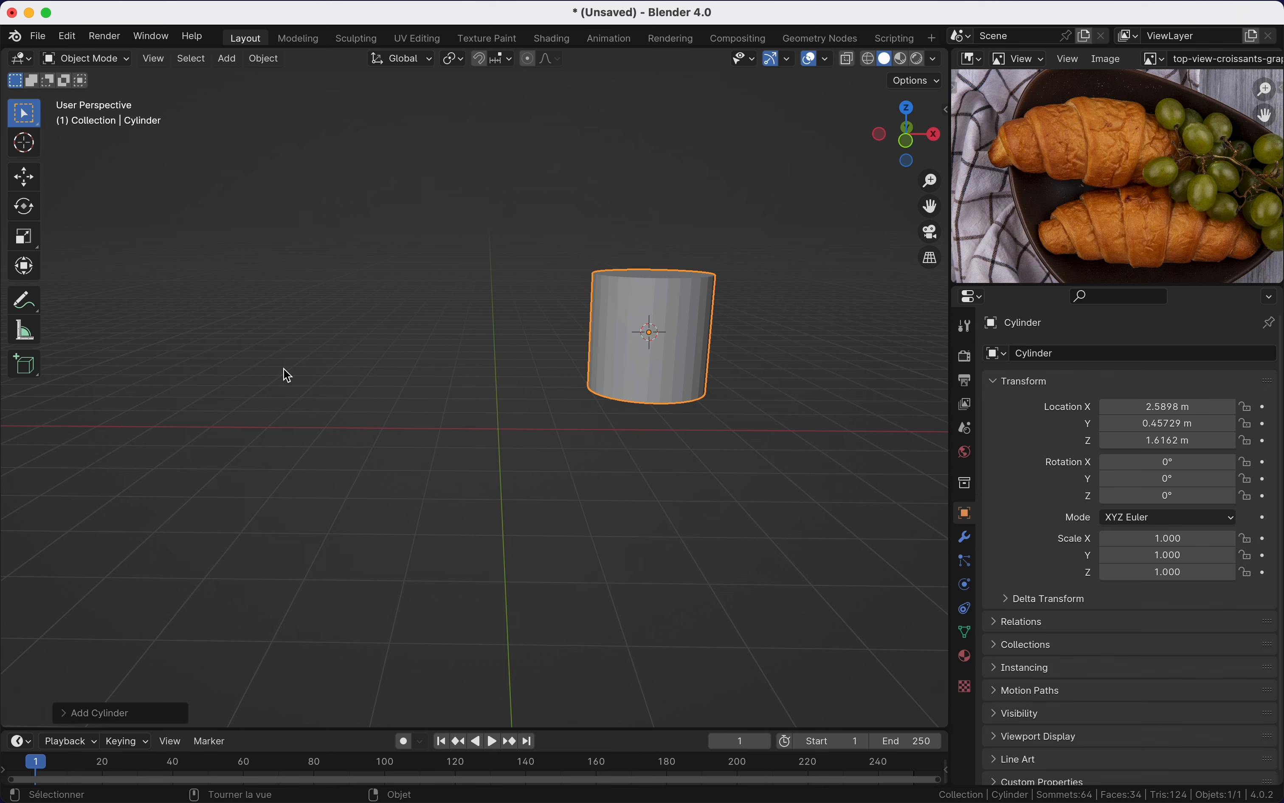
Step: Snap the 3D cursor back to the world origin and replace the off-centre cylinder with a new one there
key(shift+s)
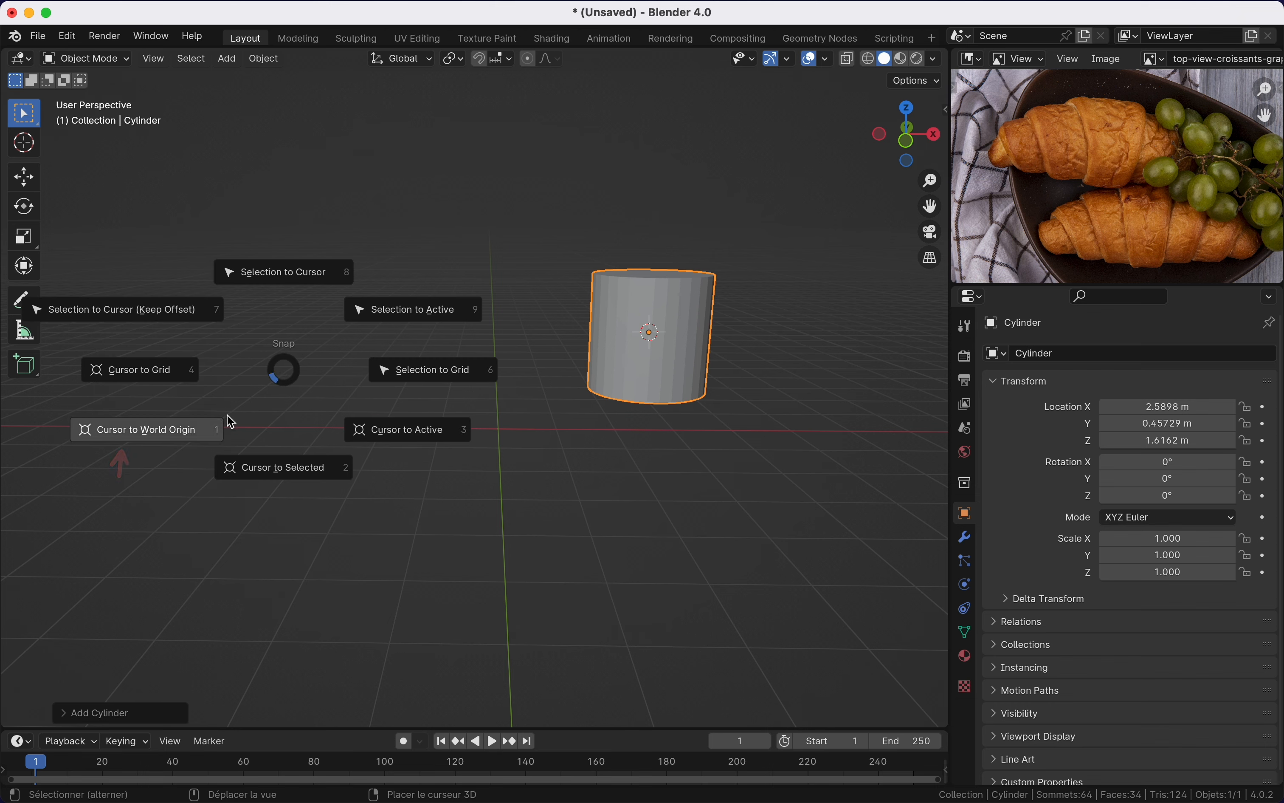
click(231, 421)
key(x)
click(229, 417)
key(shift+a)
mouse_move(289, 373)
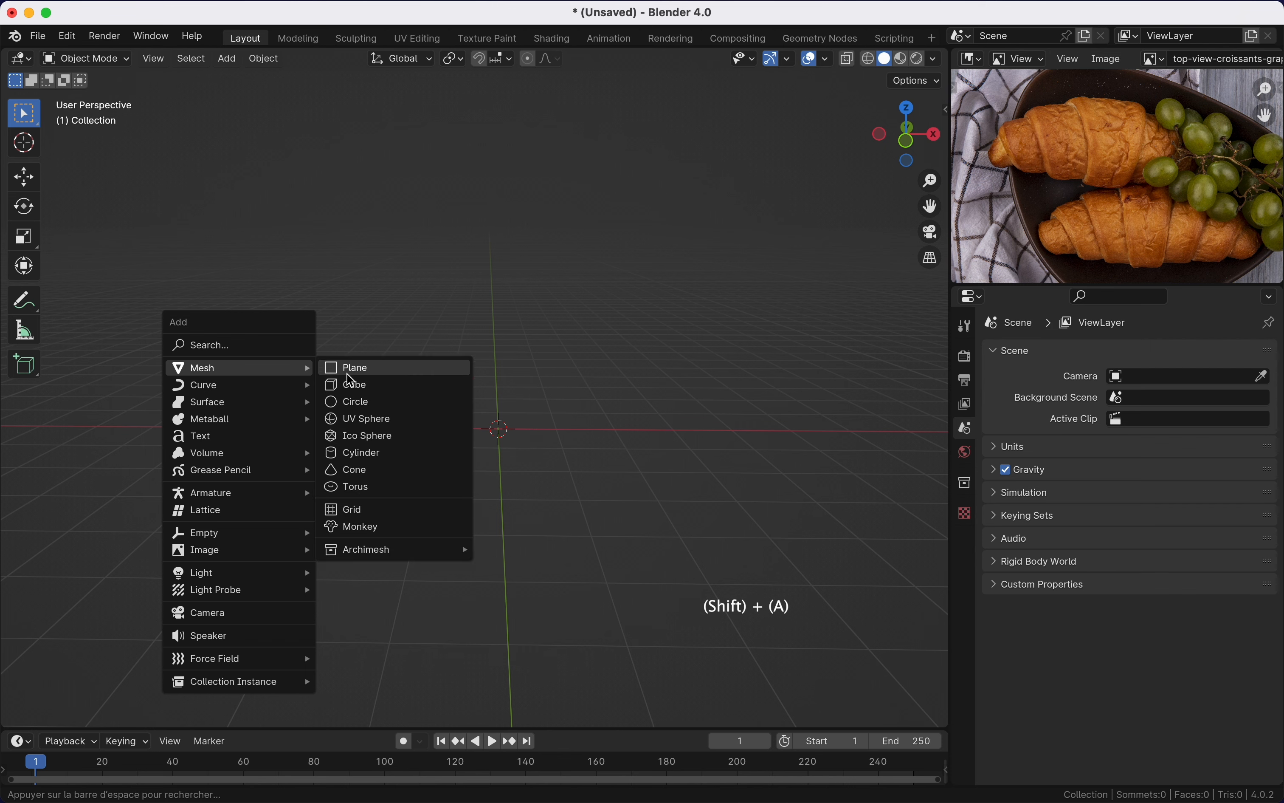
click(381, 454)
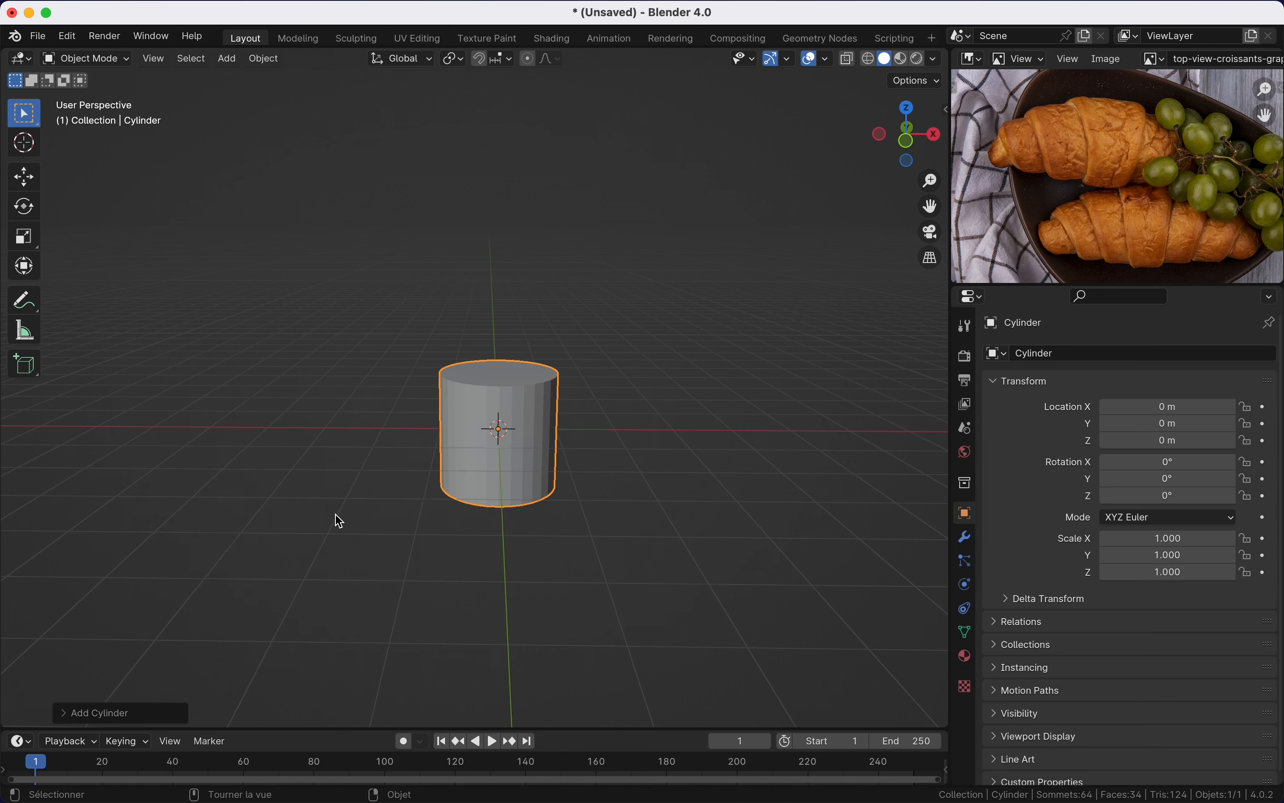
Step: Expand the Add Cylinder creation settings, deselect and reselect the cylinder, and bring the same settings up again
click(117, 713)
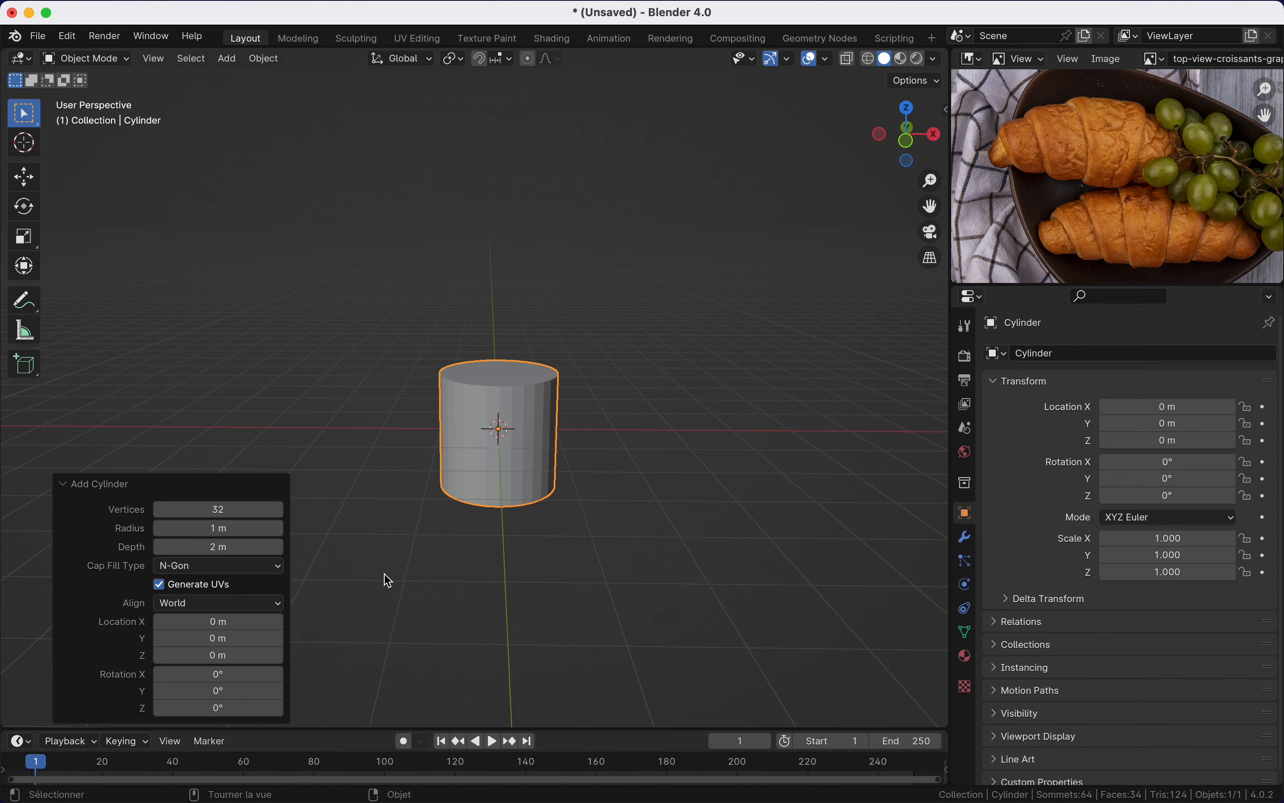
click(338, 335)
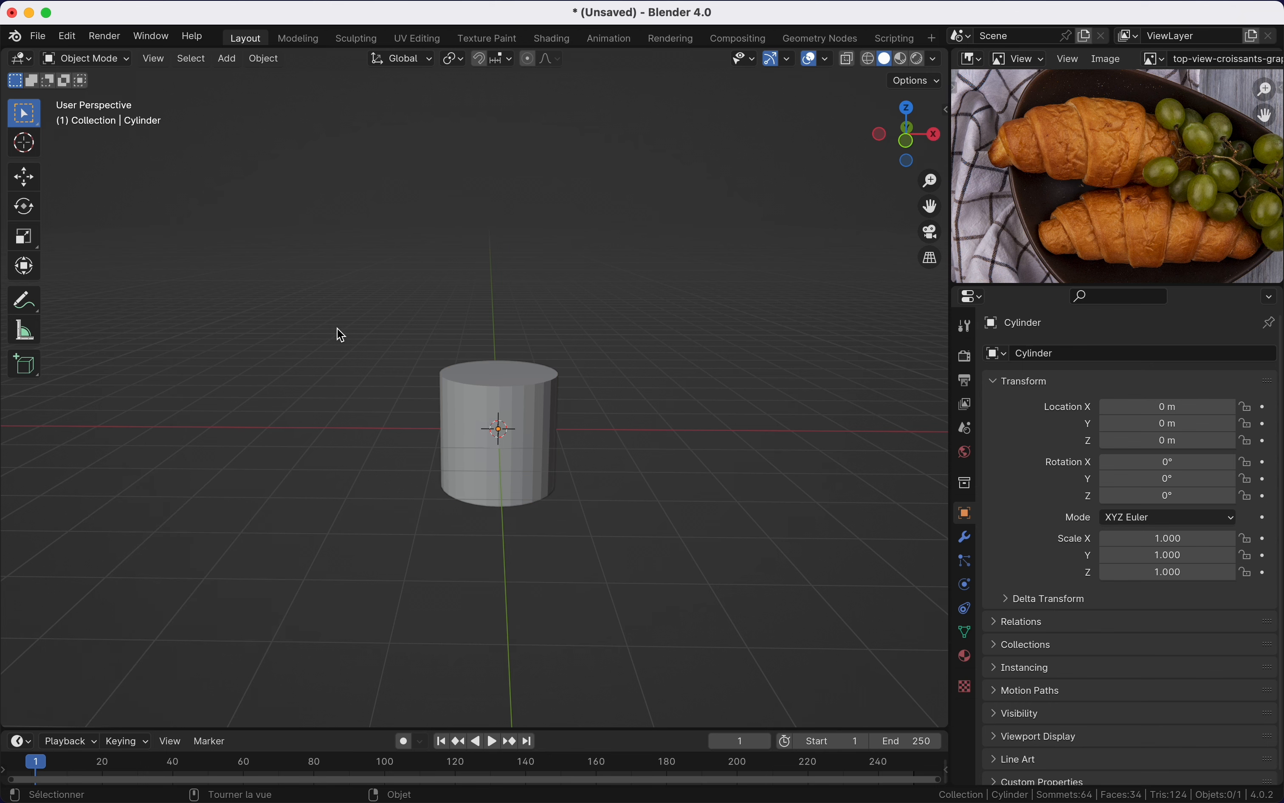
click(548, 418)
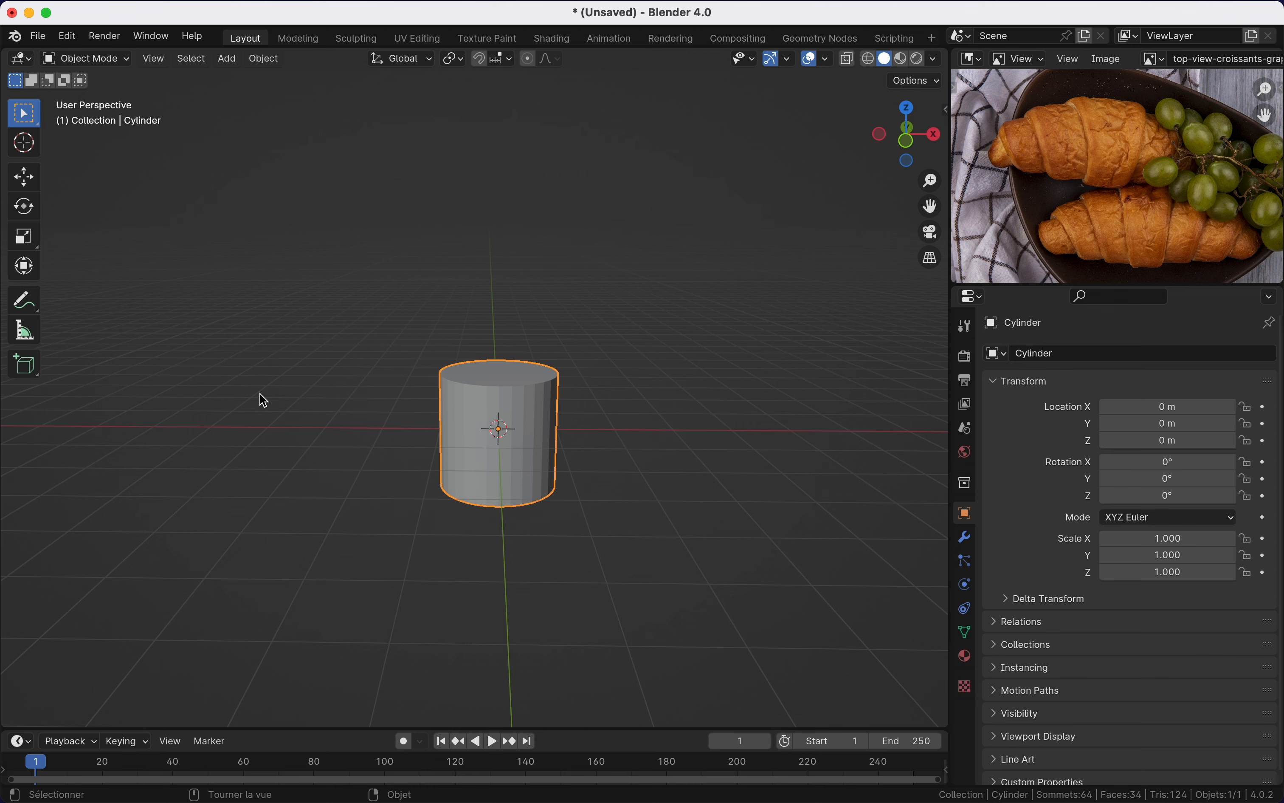
key(F9)
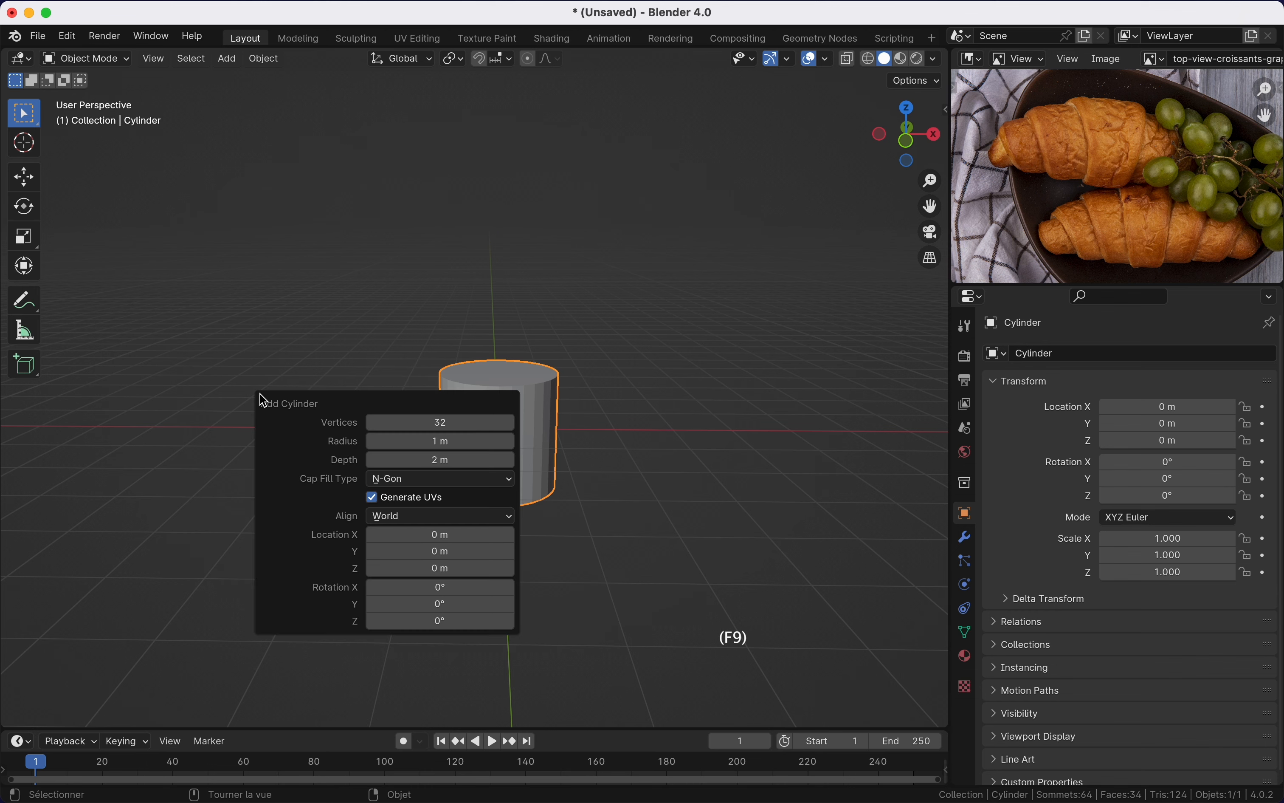
click(260, 340)
click(542, 438)
Step: Move the cylinder freely about 1.08 m in X, 0.18 m in Y and 0.63 m in Z, and recall the last operation's settings
key(g)
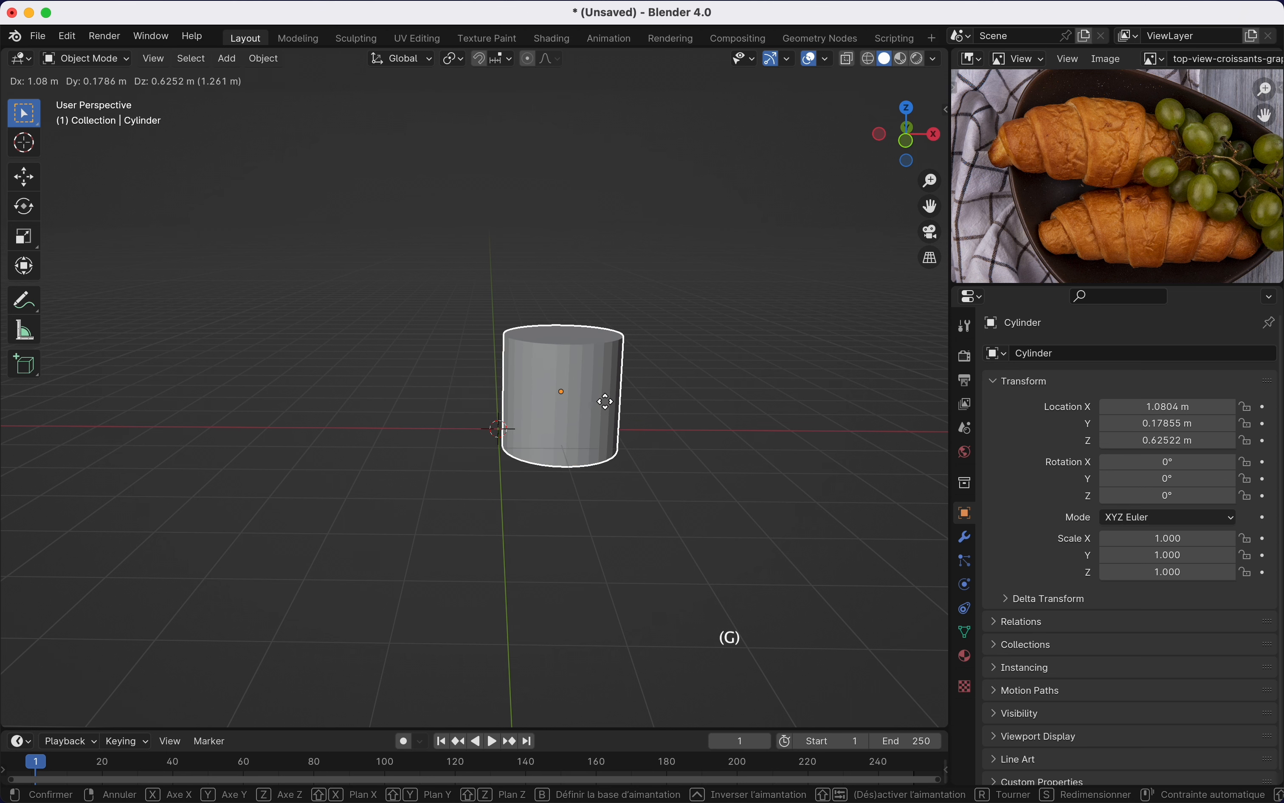
click(610, 404)
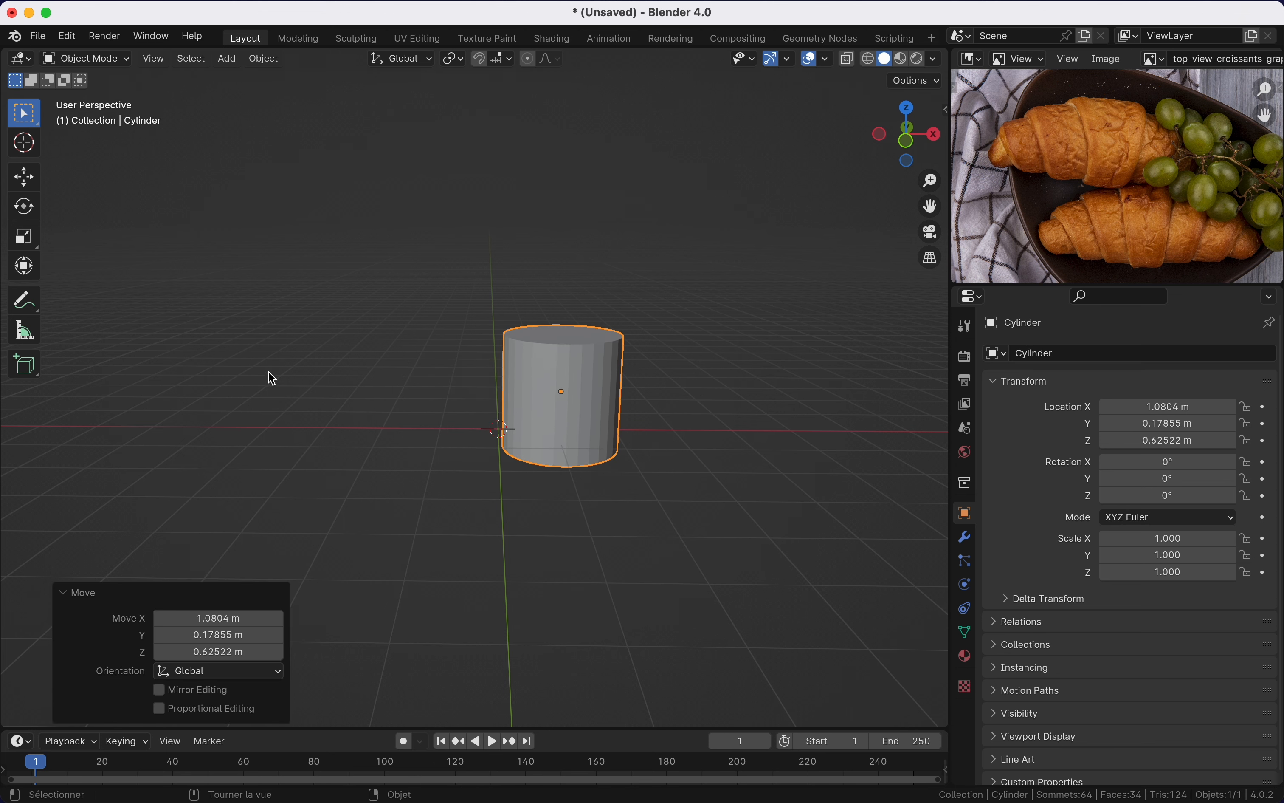
key(F9)
click(298, 264)
click(531, 405)
Step: Delete the moved cylinder and add a new Cylinder mesh at the world origin
key(x)
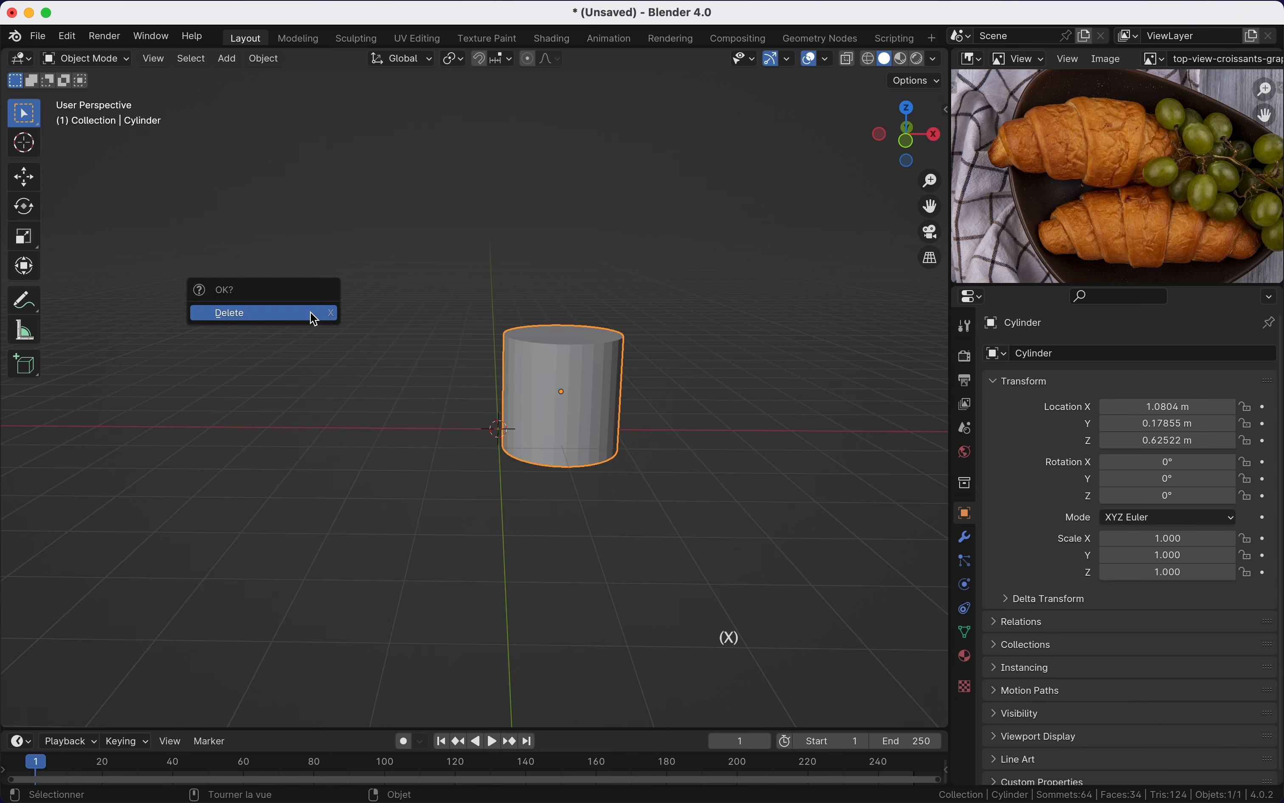
click(313, 316)
key(shift+a)
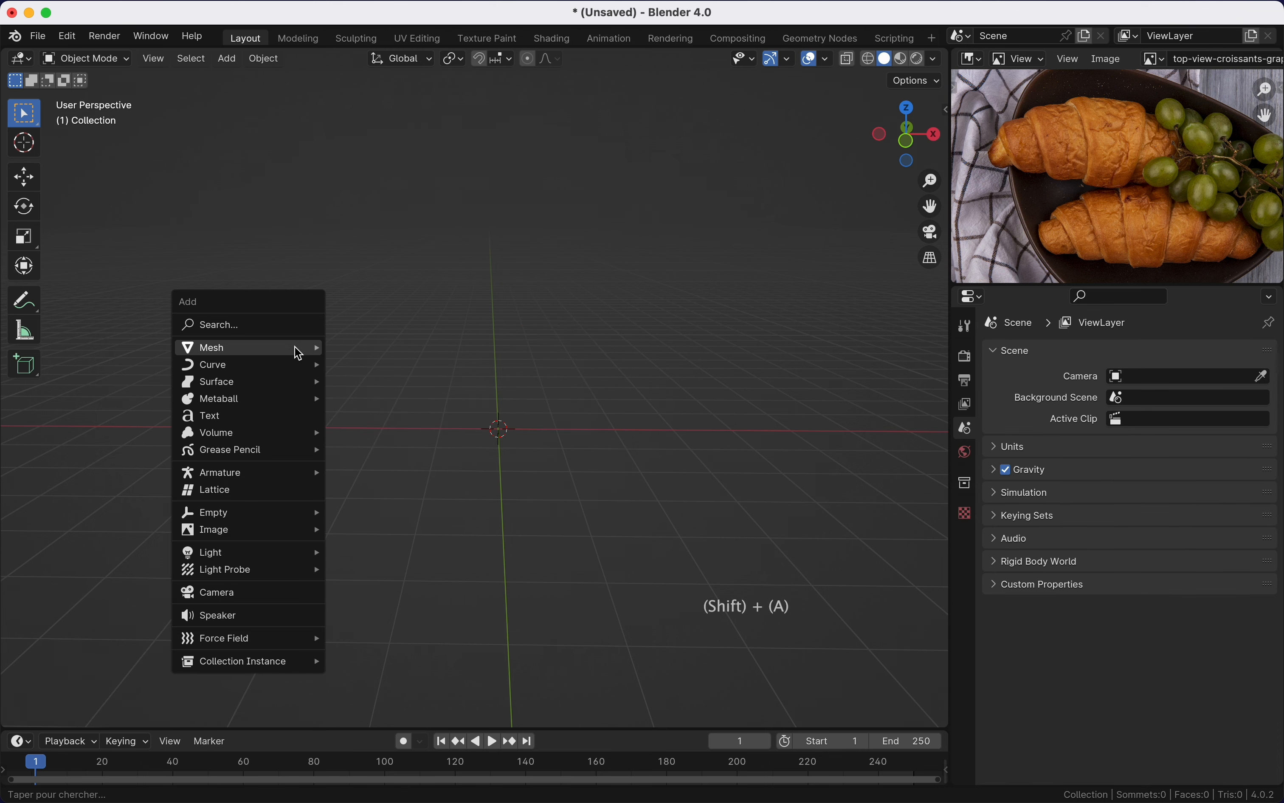
mouse_move(295, 350)
click(375, 433)
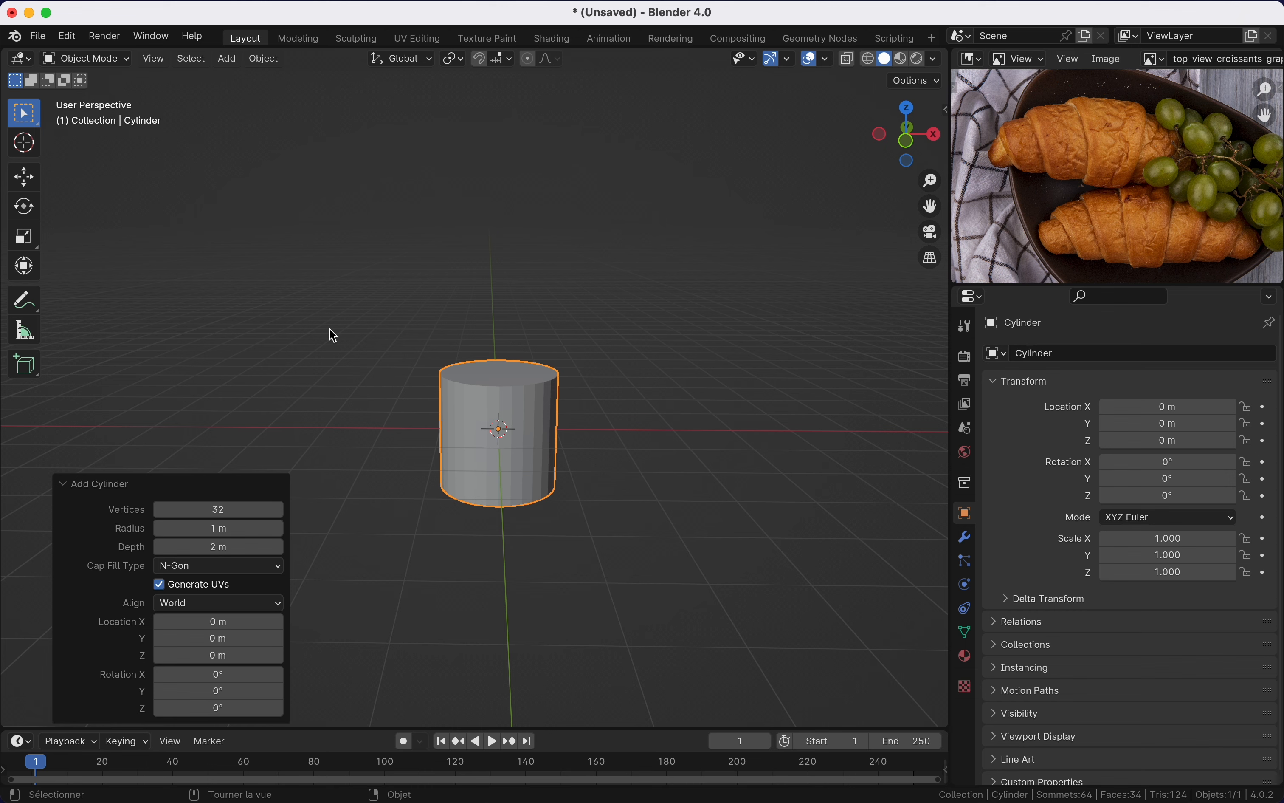
Step: Set the new cylinder's vertex count to 16 in its creation settings and deselect it
drag(257, 506, 291, 510)
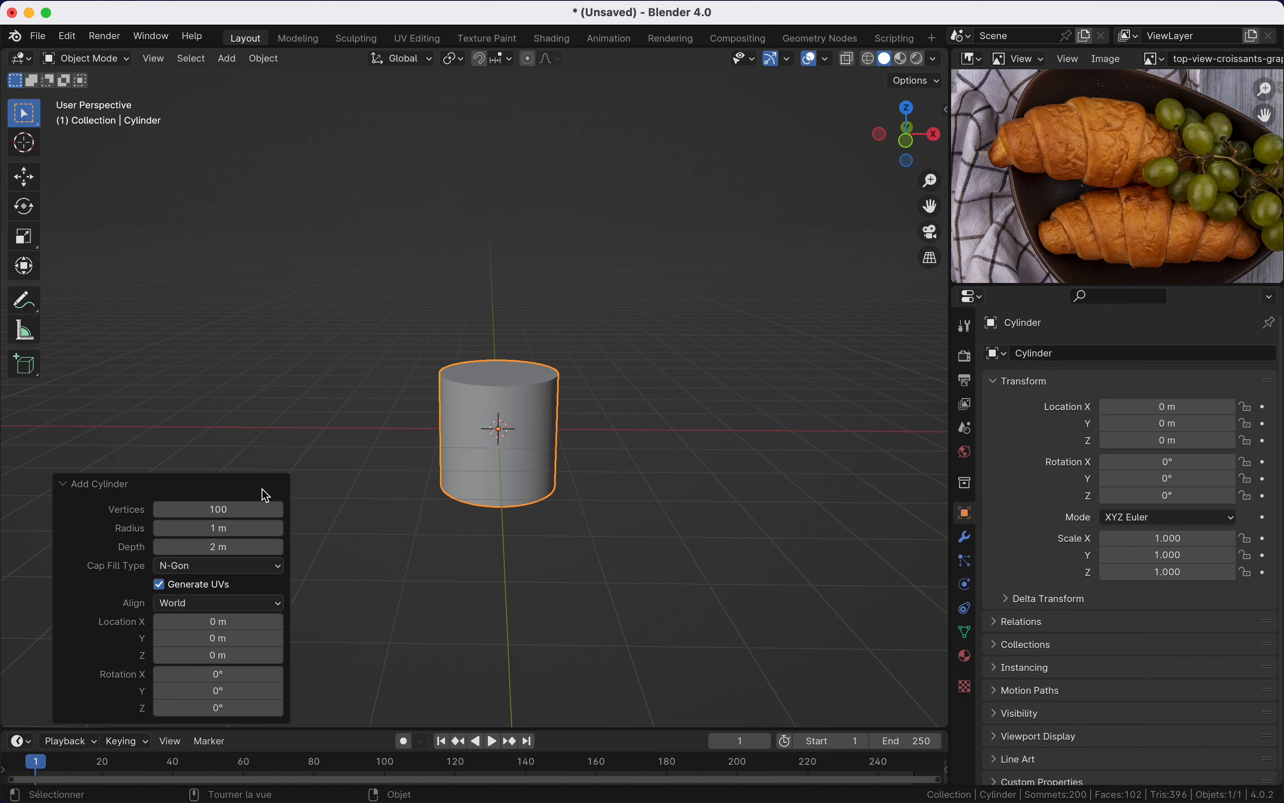
click(247, 508)
text(16)
key(Return)
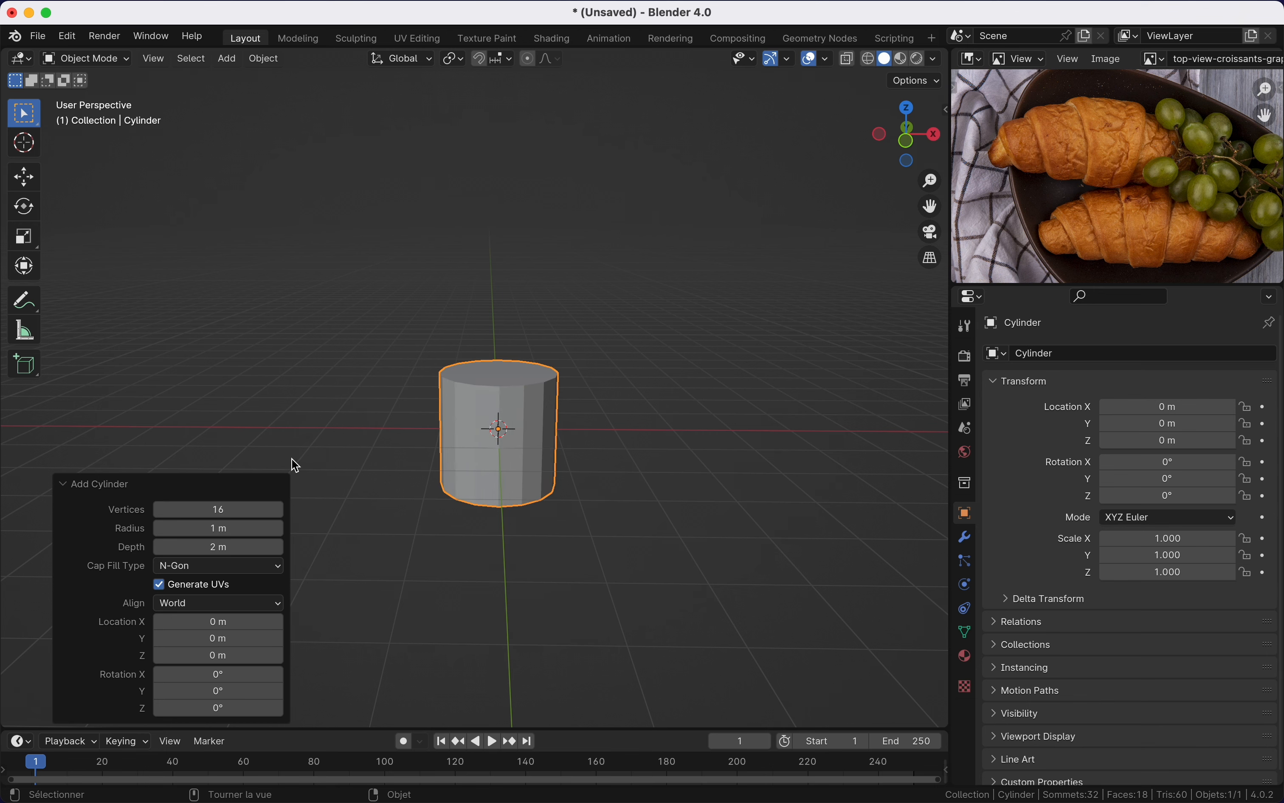
click(317, 454)
middle_drag(340, 459, 341, 456)
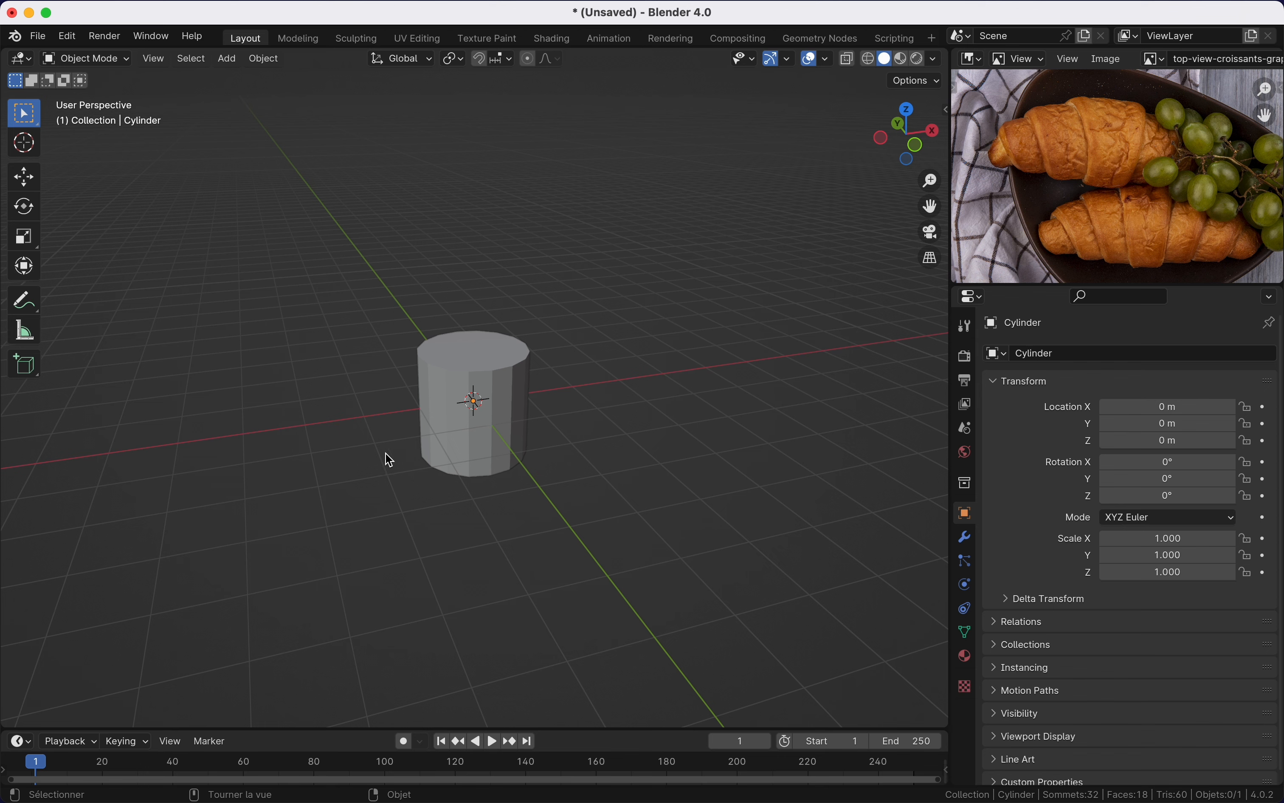
Step: Rename the cylinder to Croissant in an Outliner shown in place of the reference photo, and restore the Image Editor there
click(500, 448)
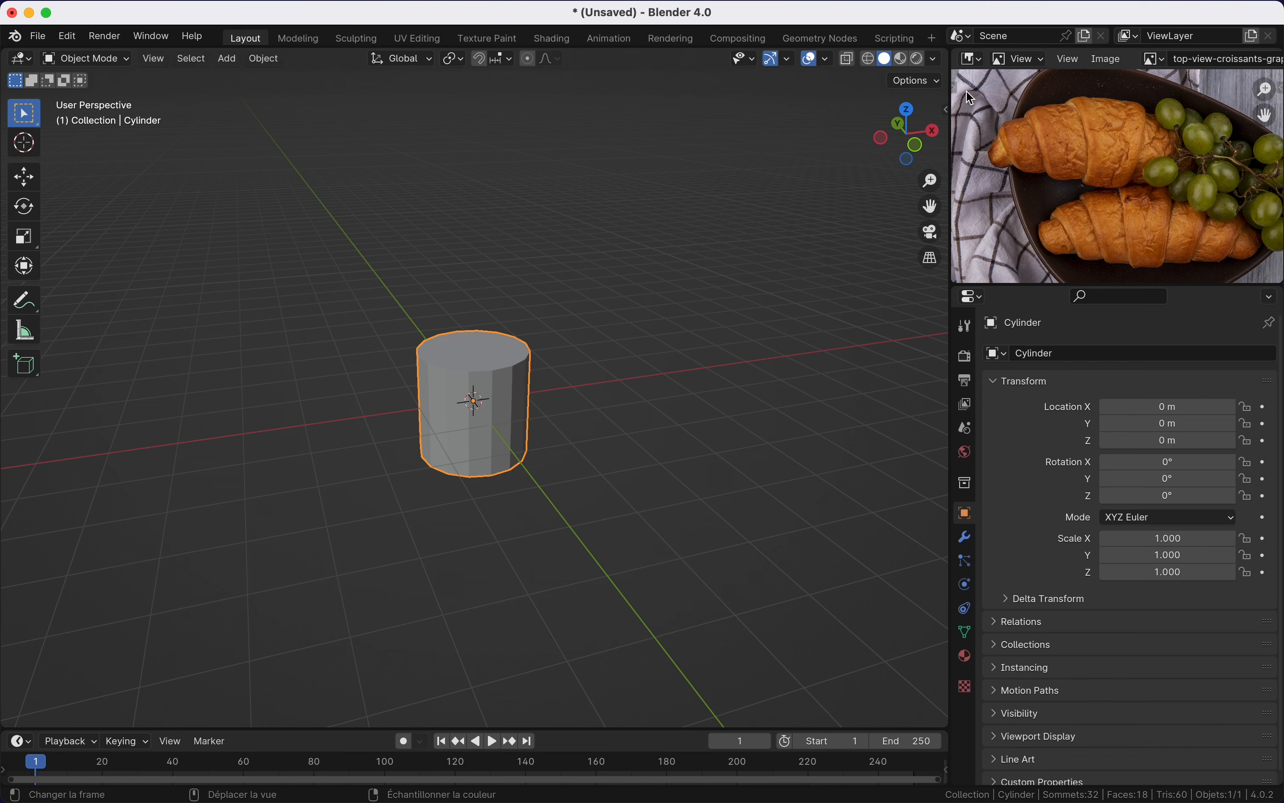
click(977, 60)
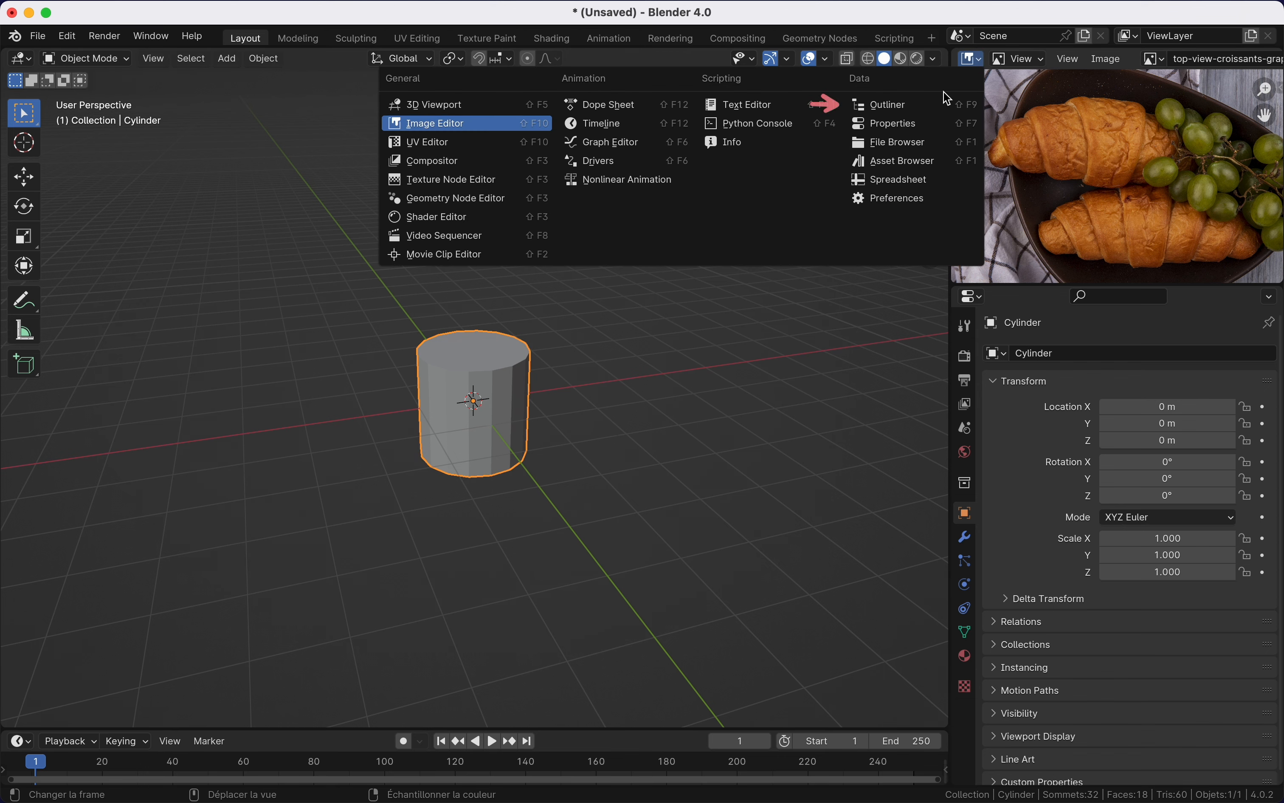
click(940, 109)
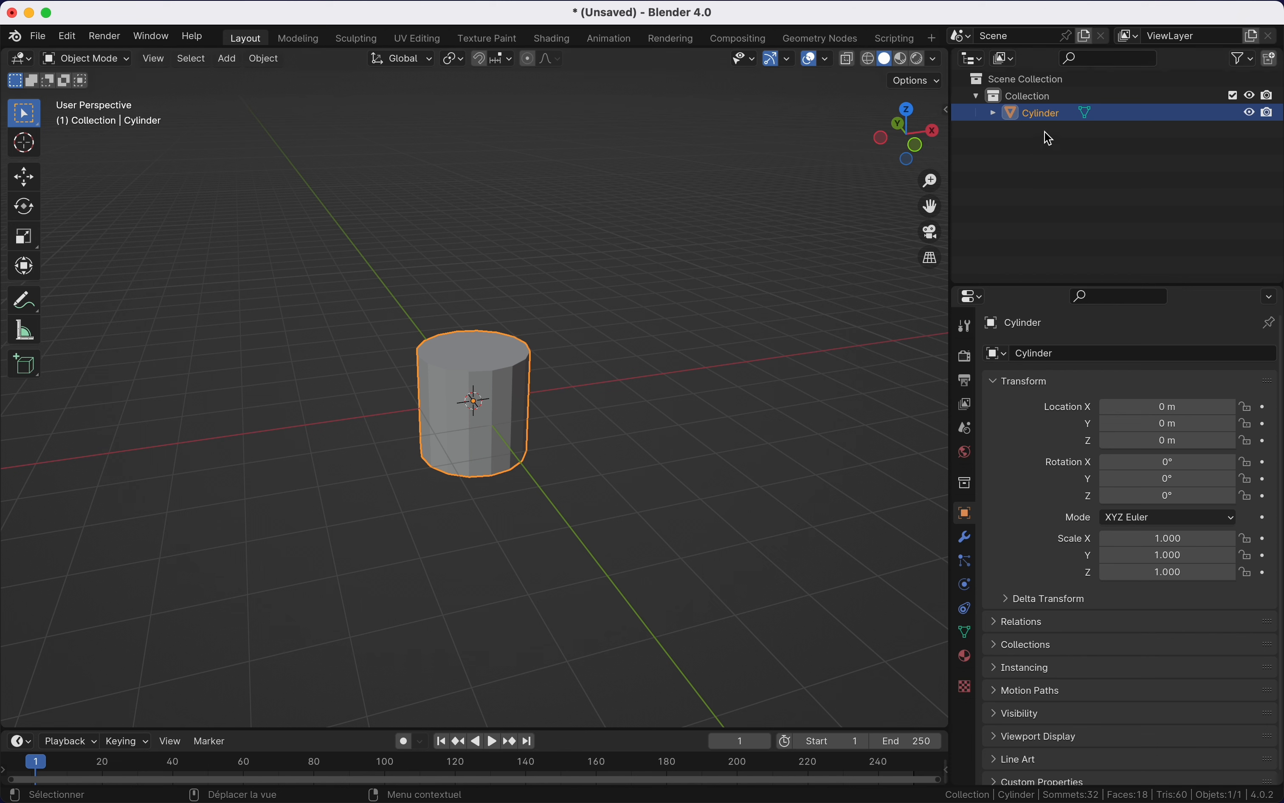
double_click(1050, 115)
text(Croissant)
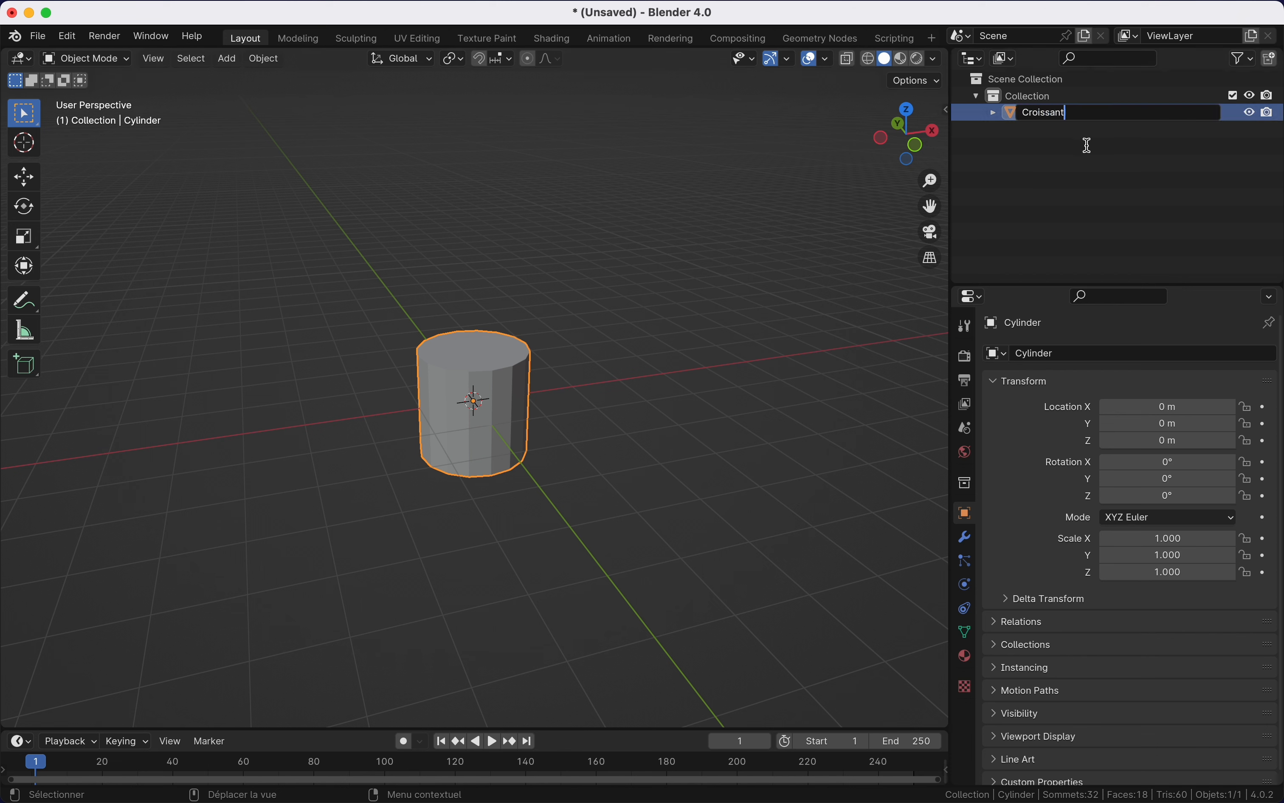
key(Return)
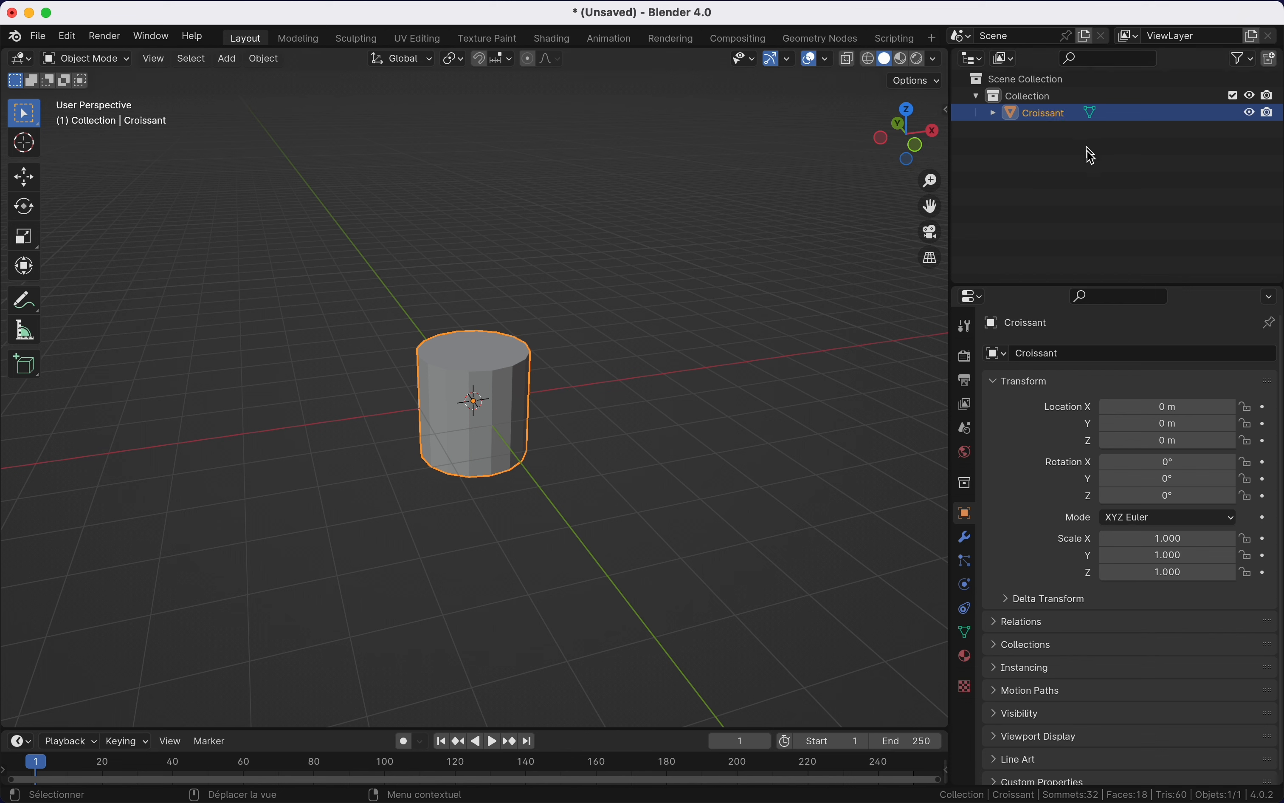
click(974, 58)
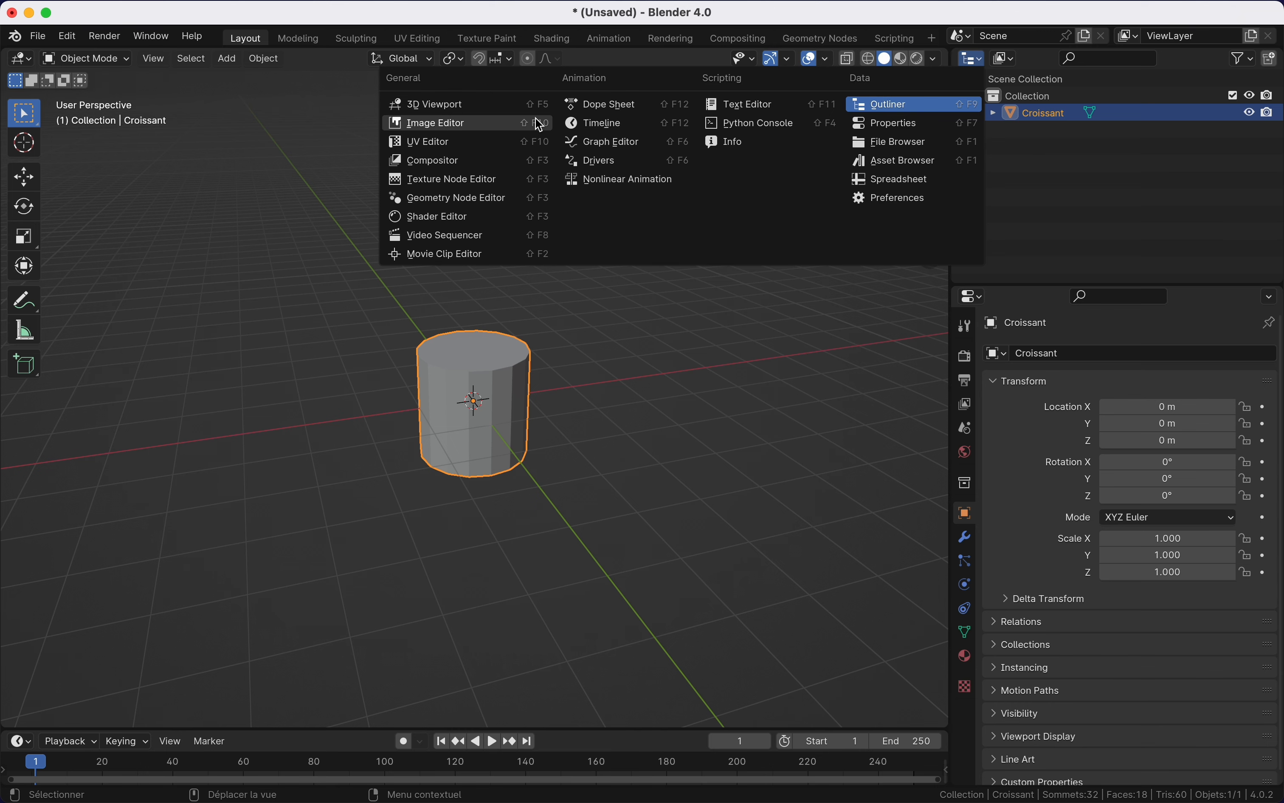
click(516, 123)
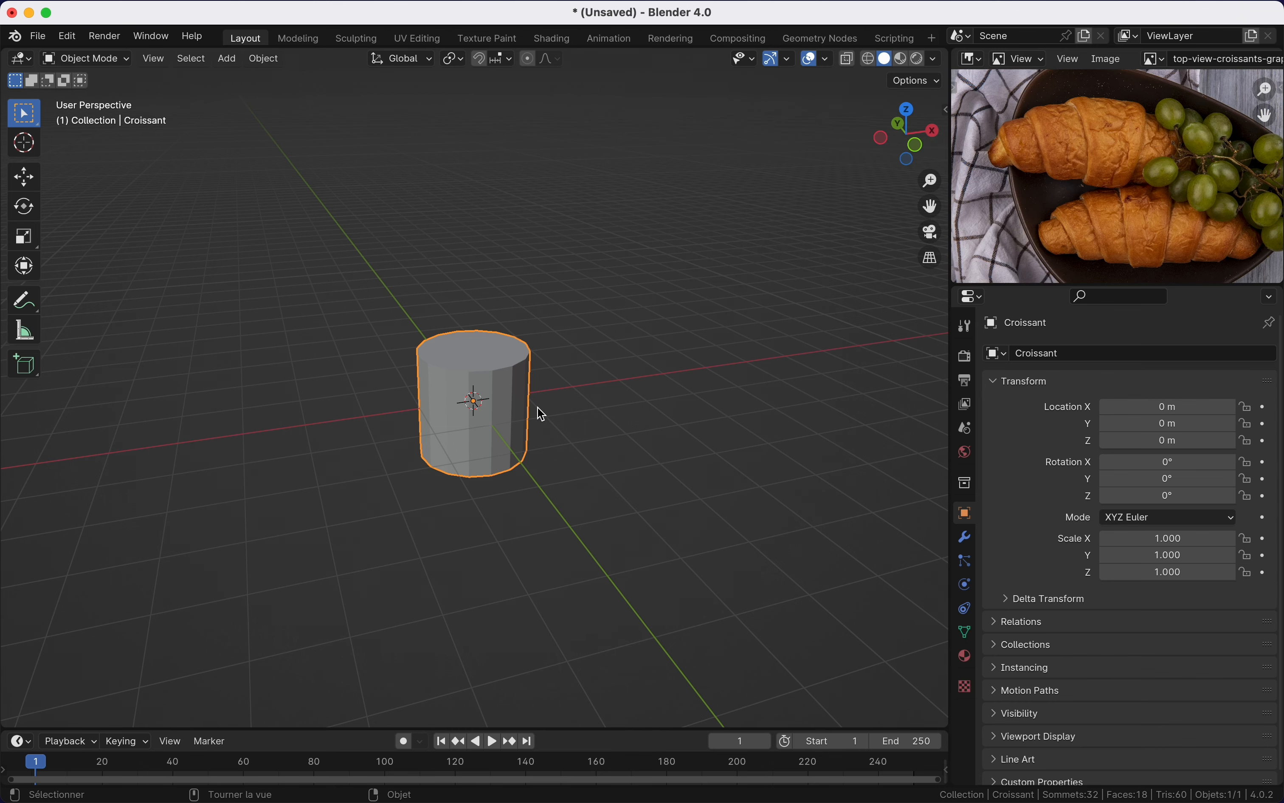
Step: Show the viewport's transform values and rotate the Croissant cylinder 90° around the global Y axis
scroll(537, 406, right, 2)
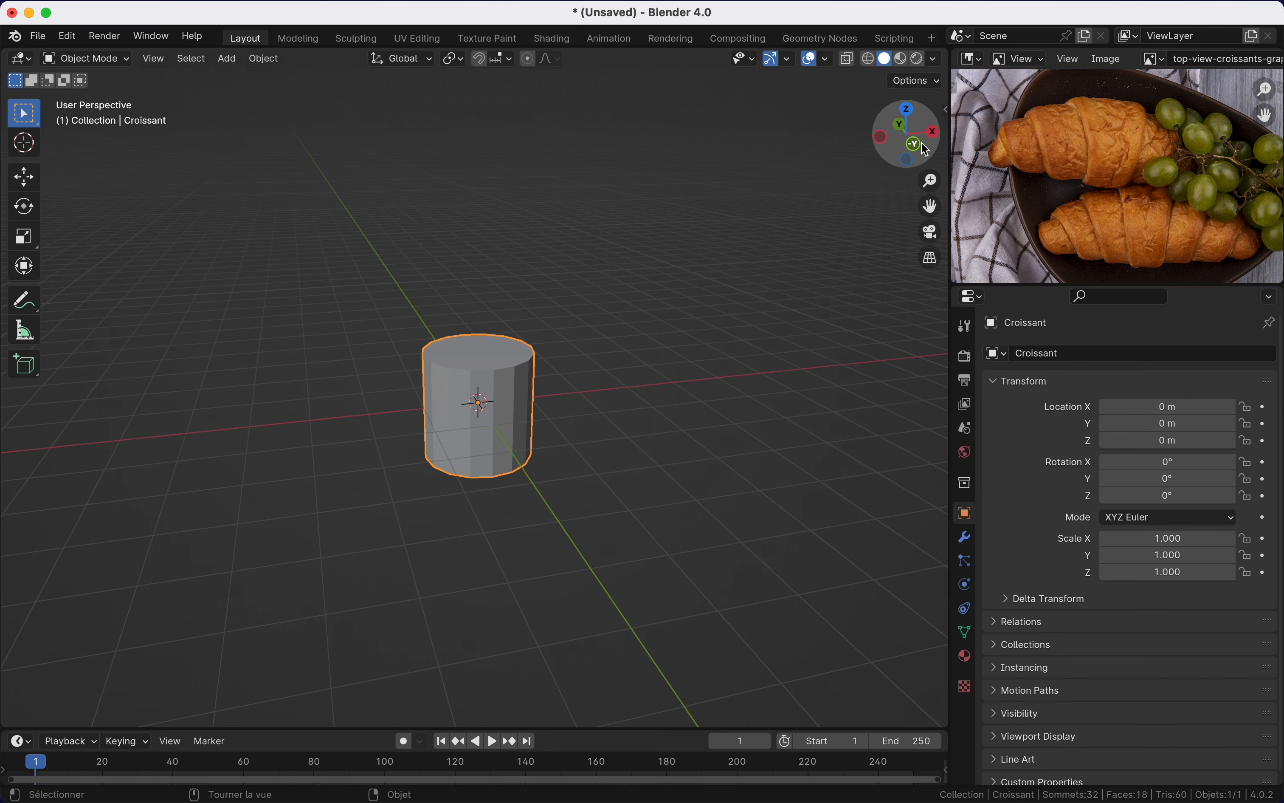
click(913, 108)
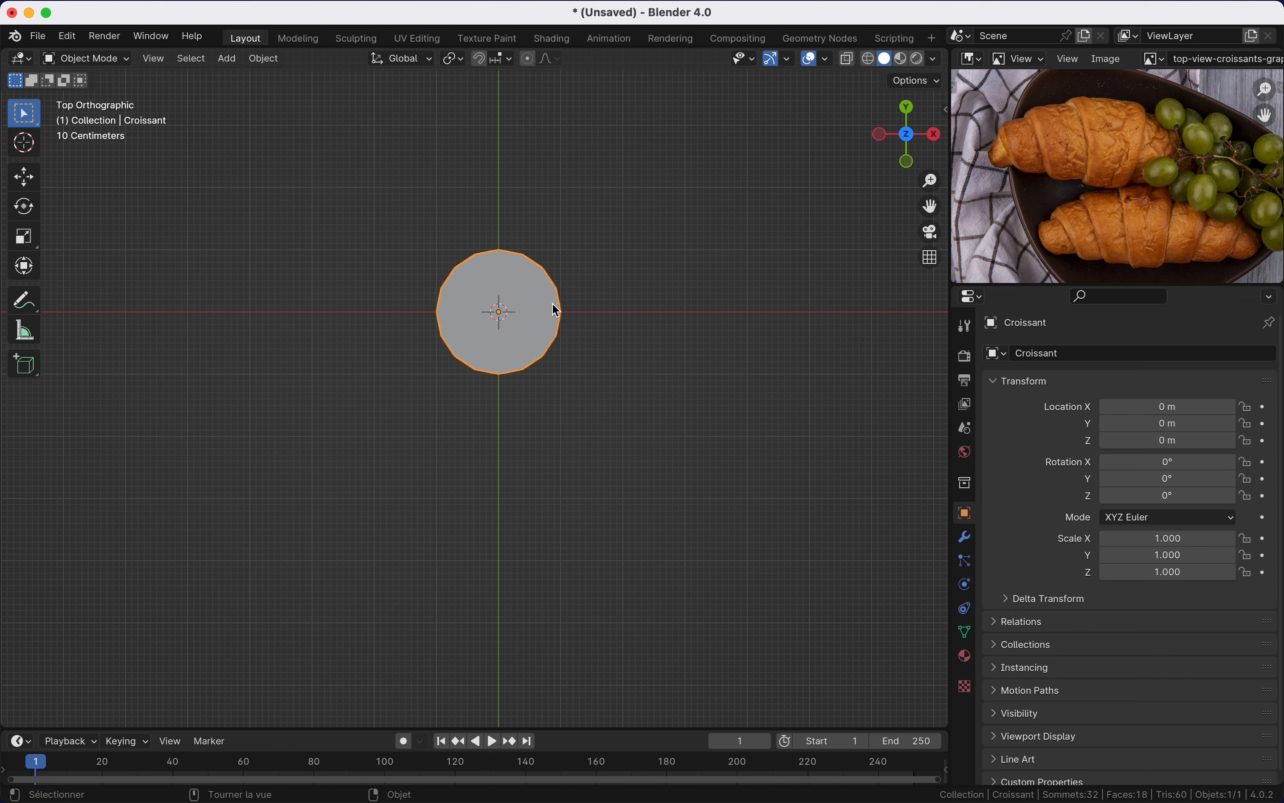
scroll(553, 304, down, 10)
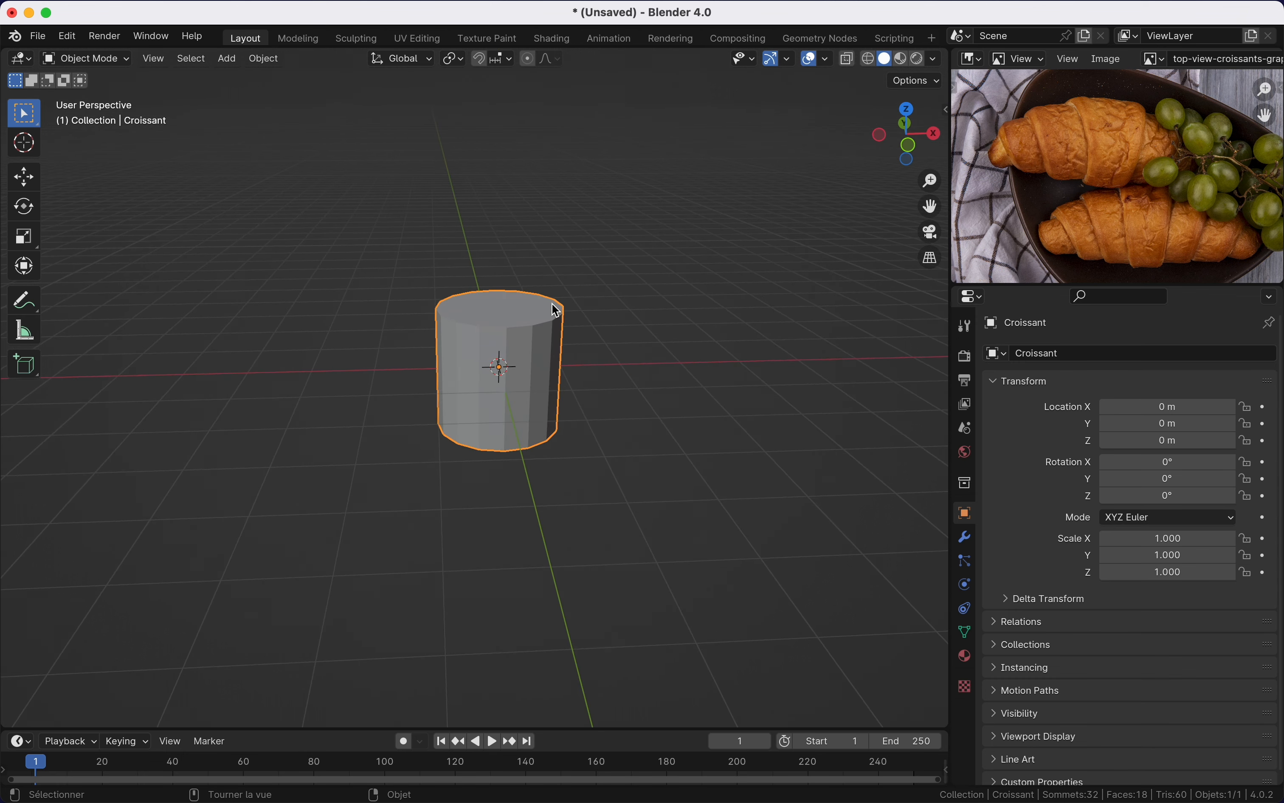
scroll(561, 366, left, 3)
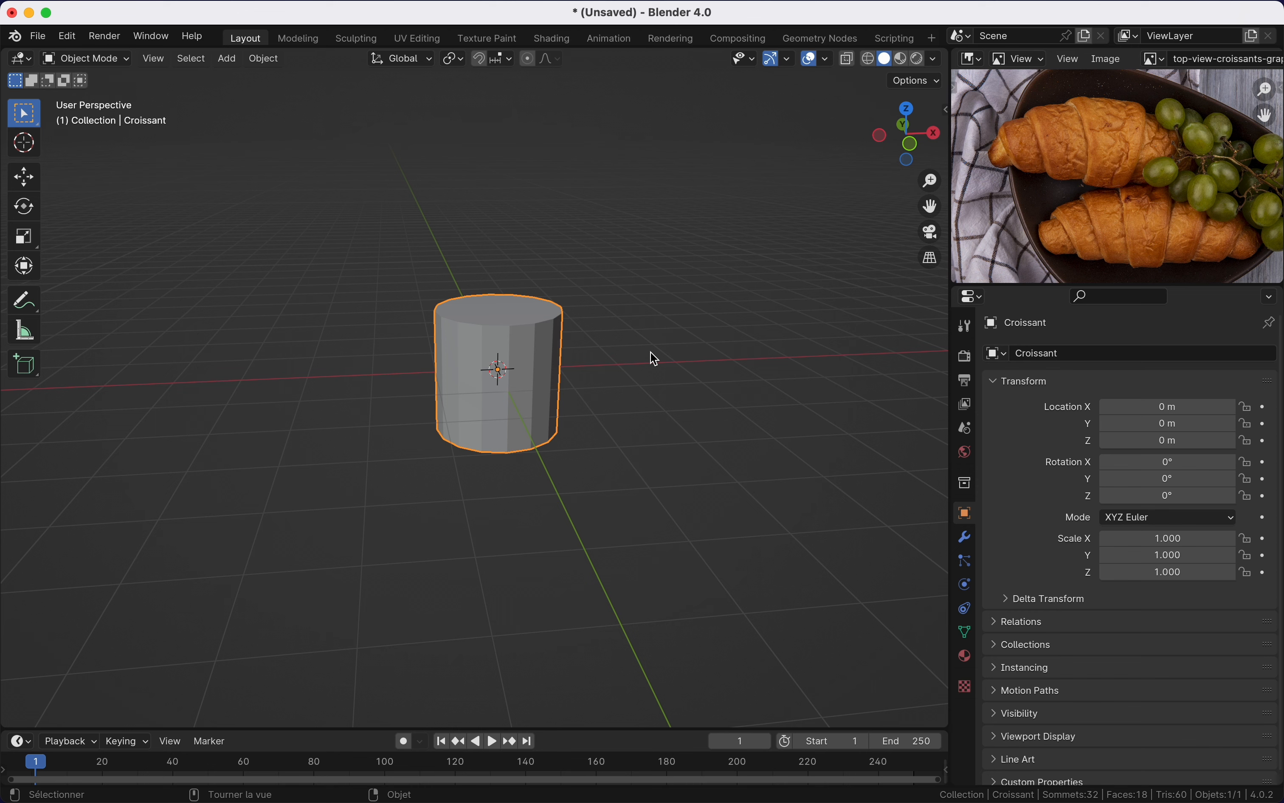
key(n)
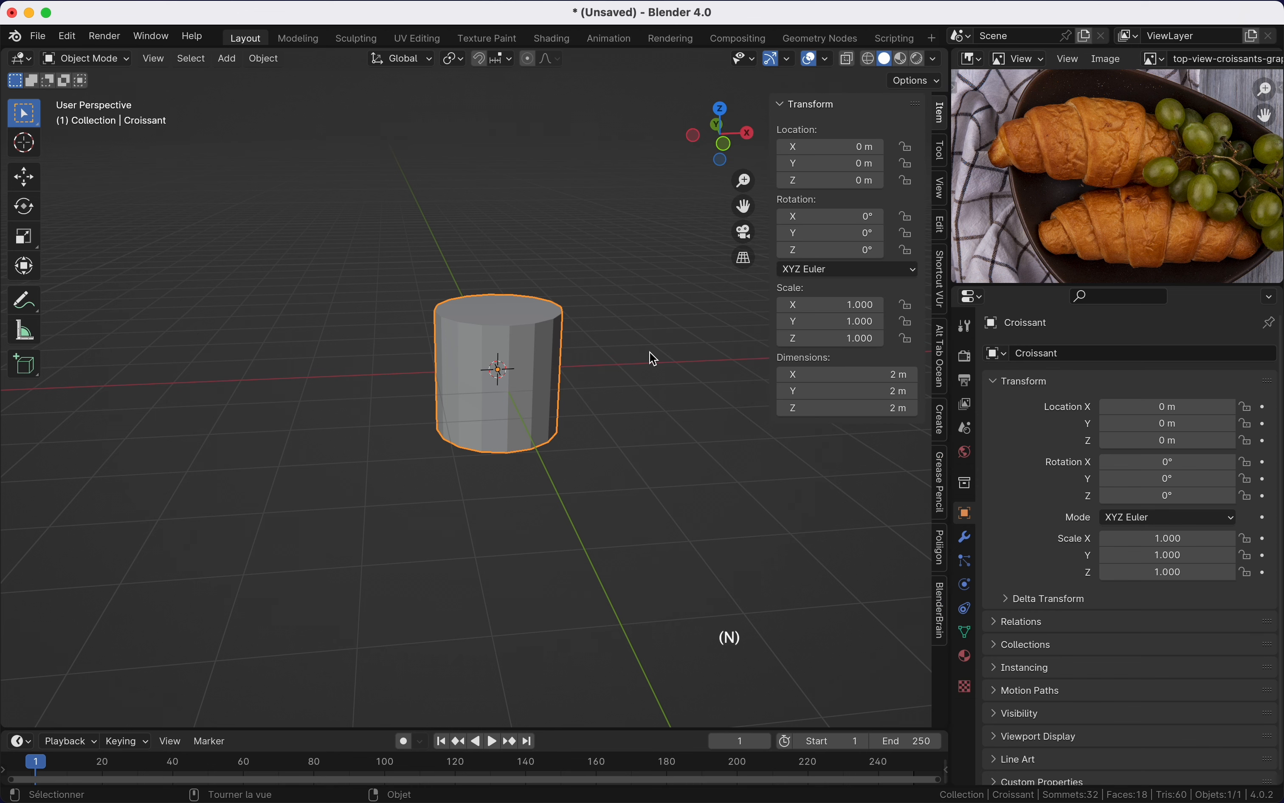
key(r)
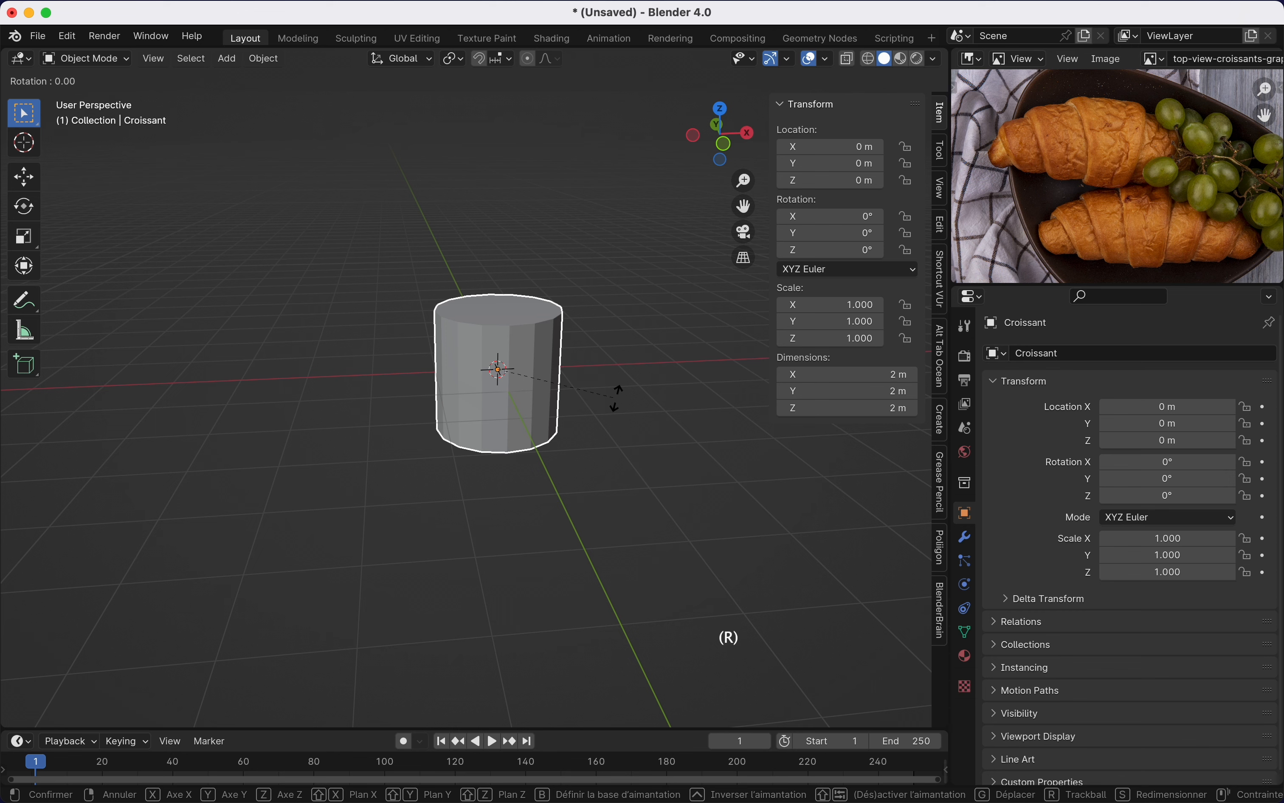
key(y)
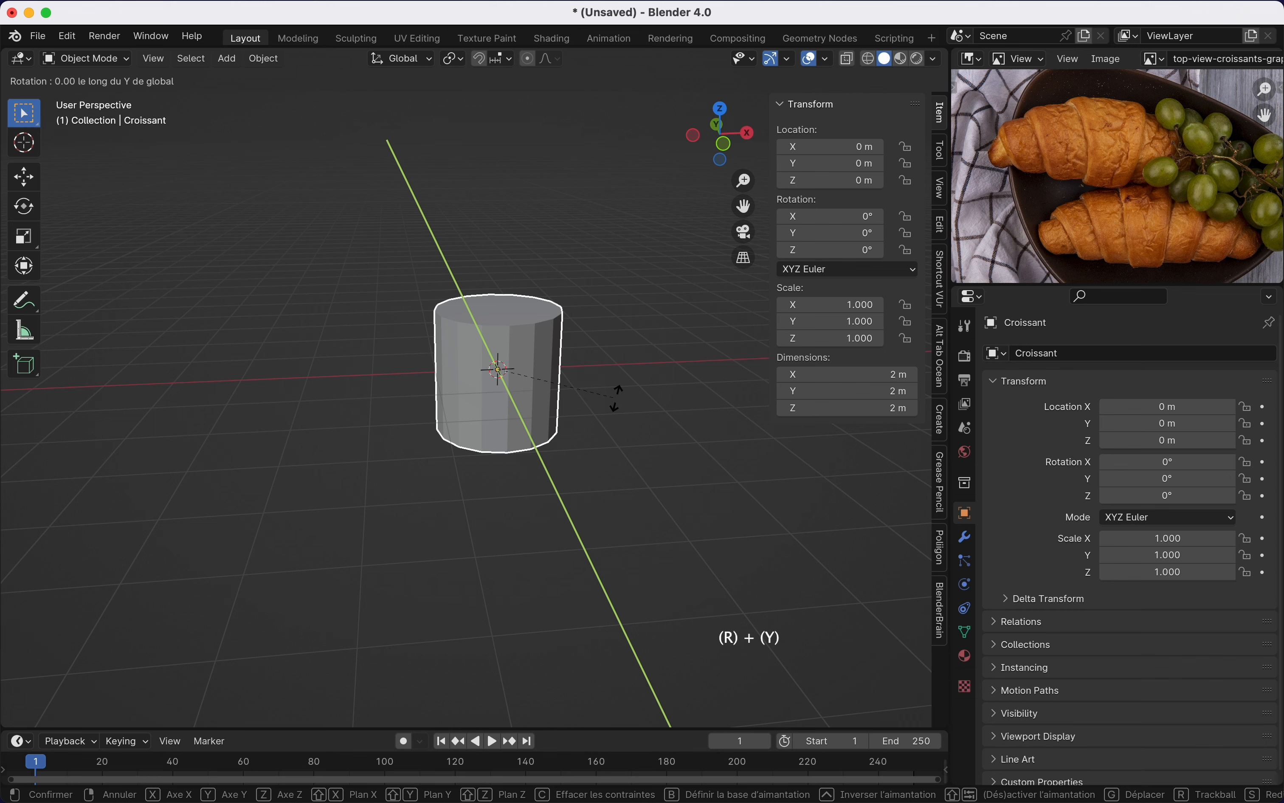
text(90)
click(619, 401)
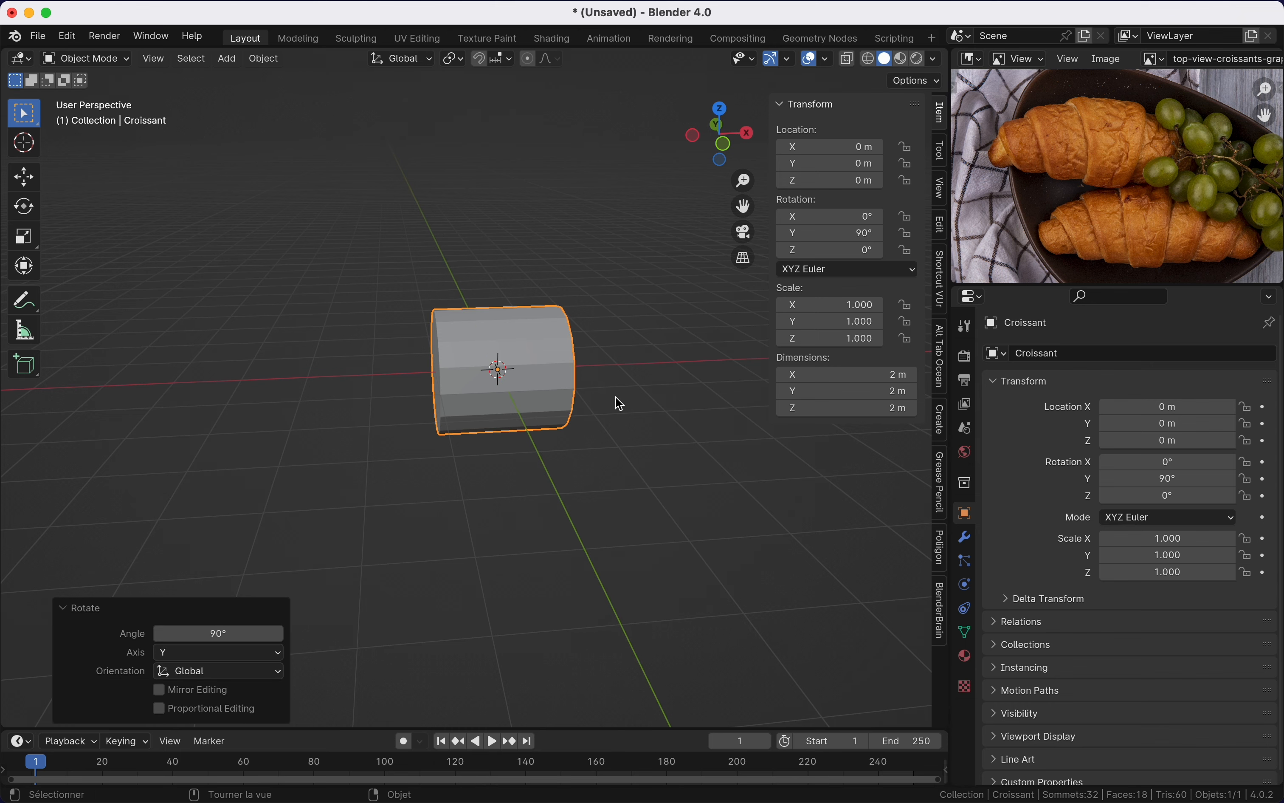
click(96, 608)
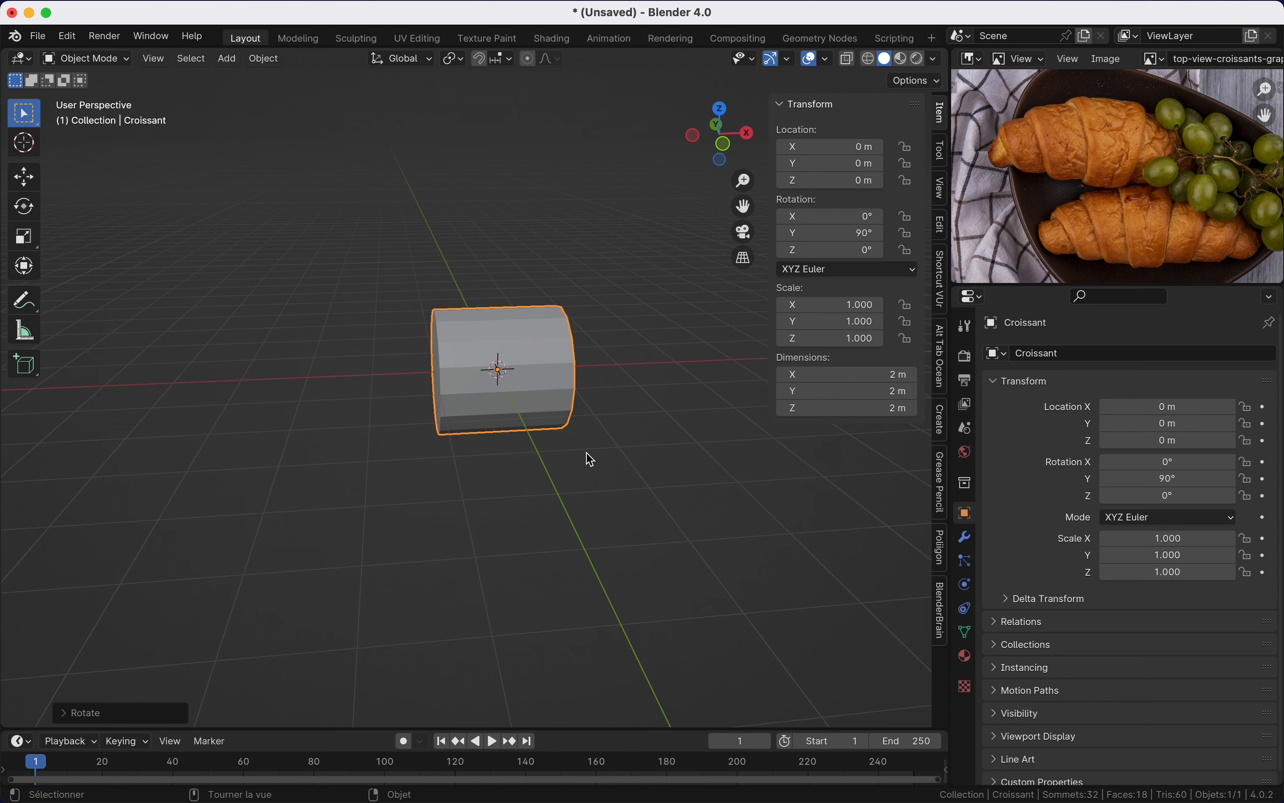
scroll(540, 385, right, 5)
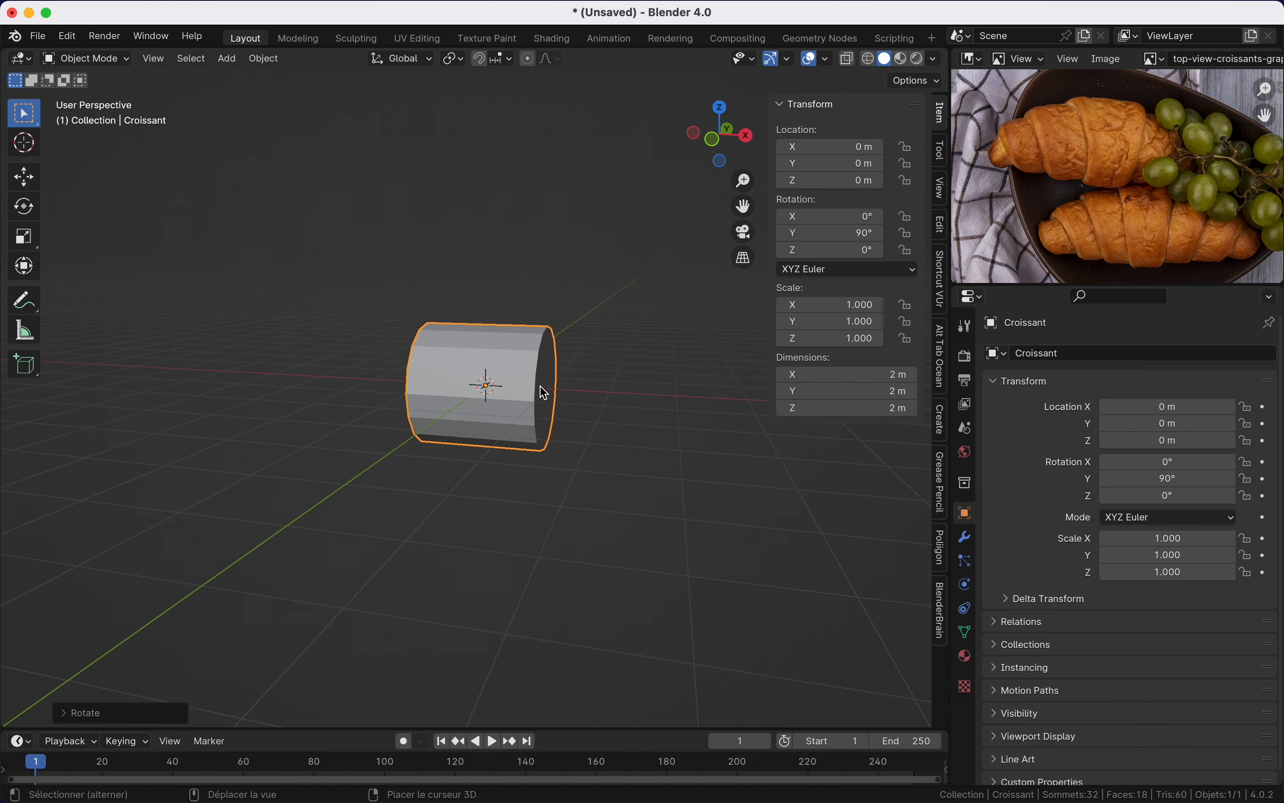
scroll(544, 393, right, 3)
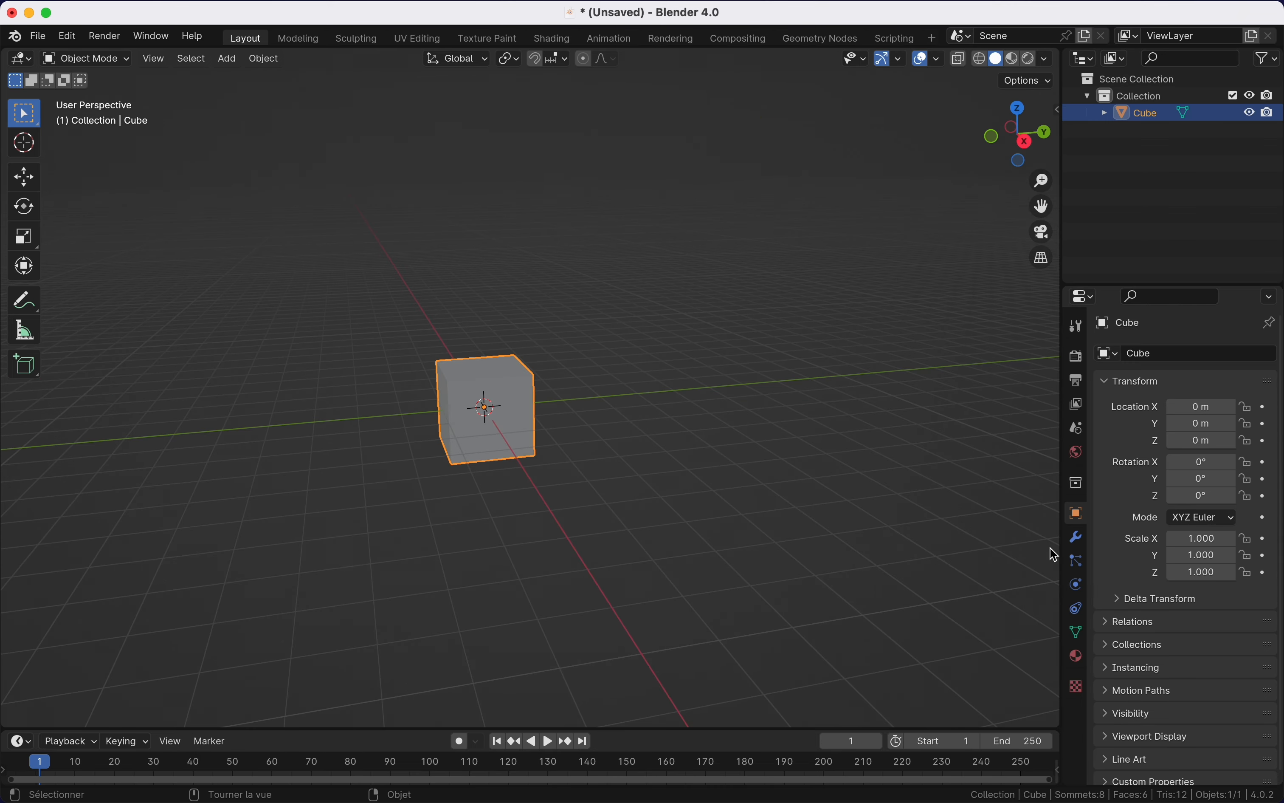
Step: Add a Mirror modifier to the cube in the demonstration scene
click(1077, 538)
click(1135, 354)
mouse_move(1138, 356)
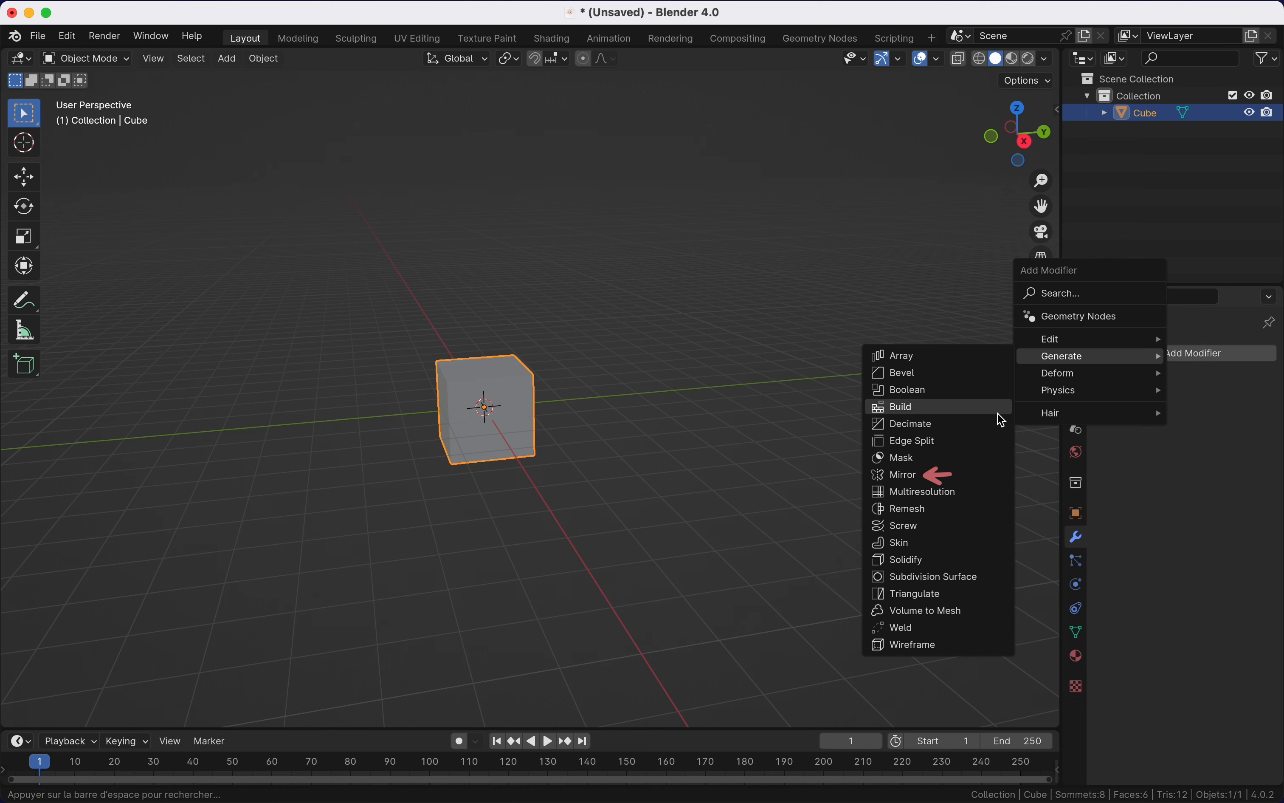
click(969, 476)
scroll(522, 378, right, 2)
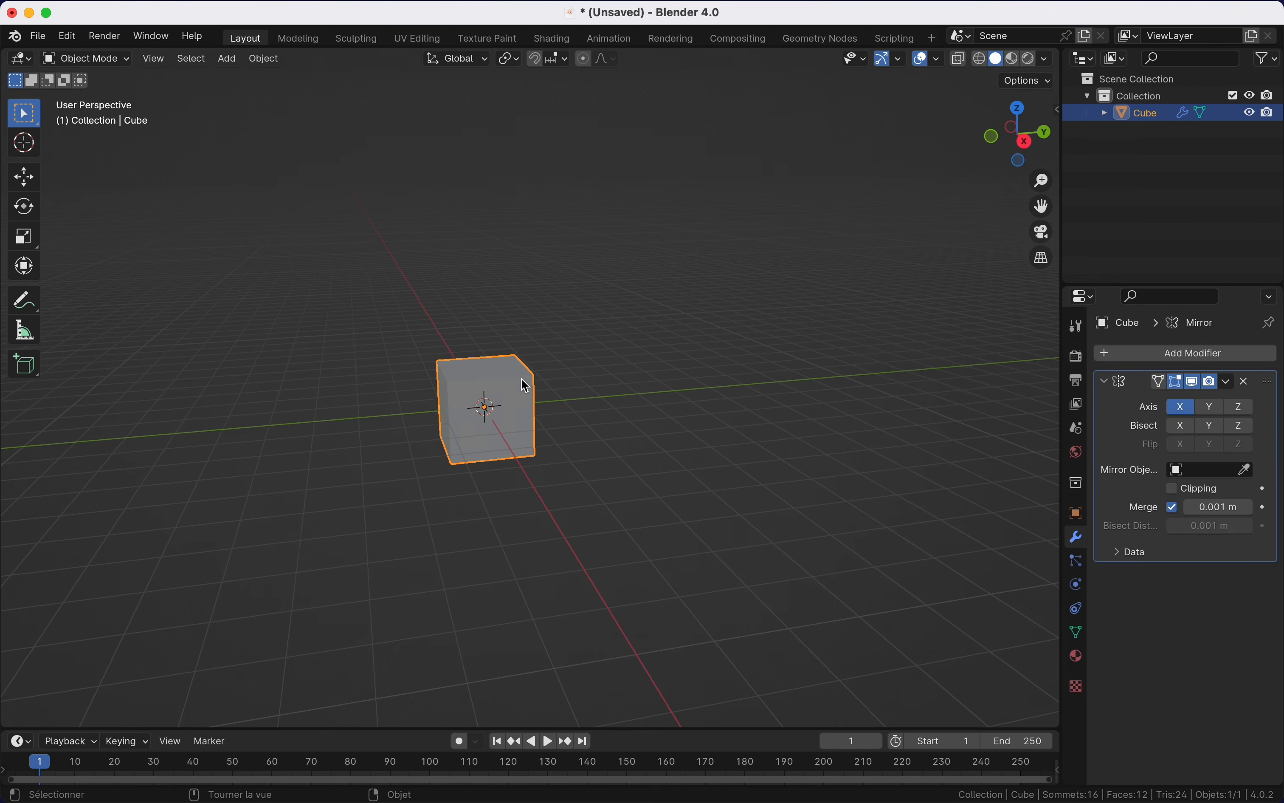
Step: Examine the cube with its X-axis Mirror modifier from several angles around its origin
shift+scroll(522, 378, up, 1)
scroll(522, 378, left, 2)
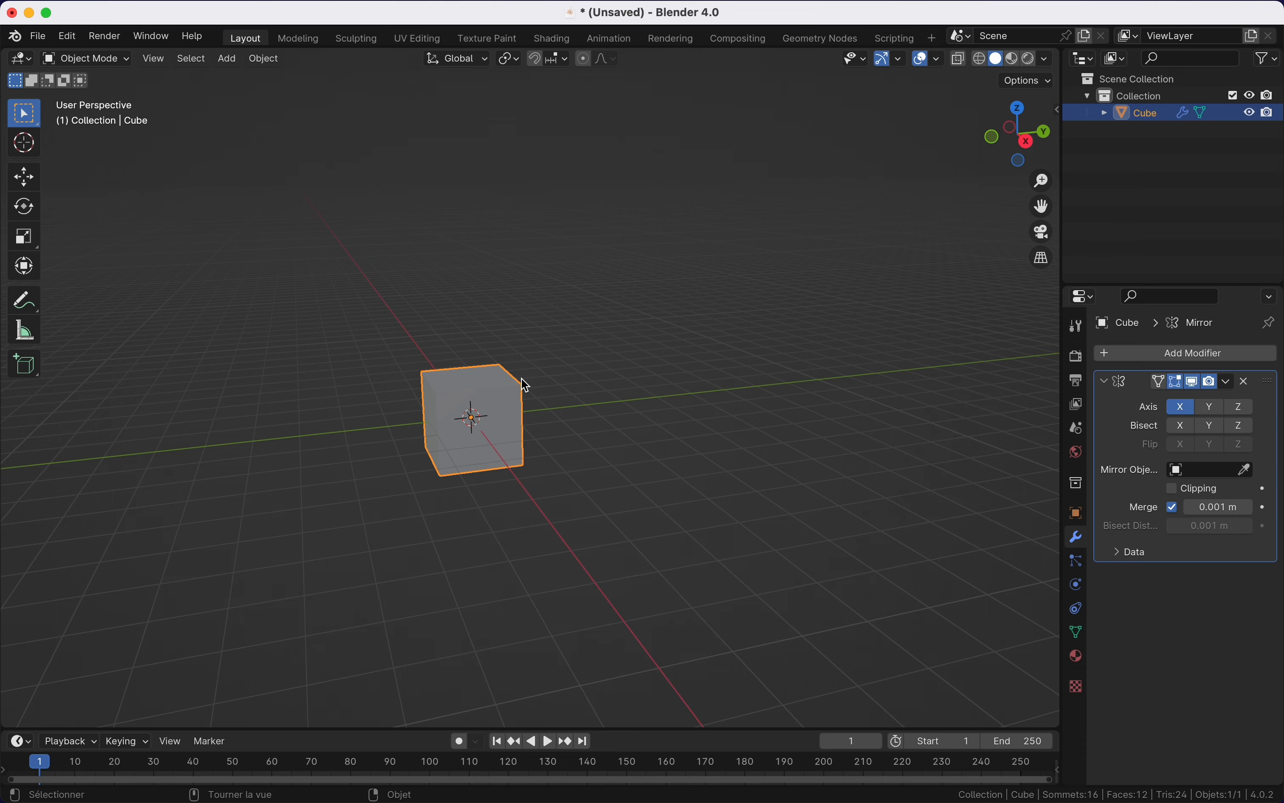
scroll(469, 433, left, 10)
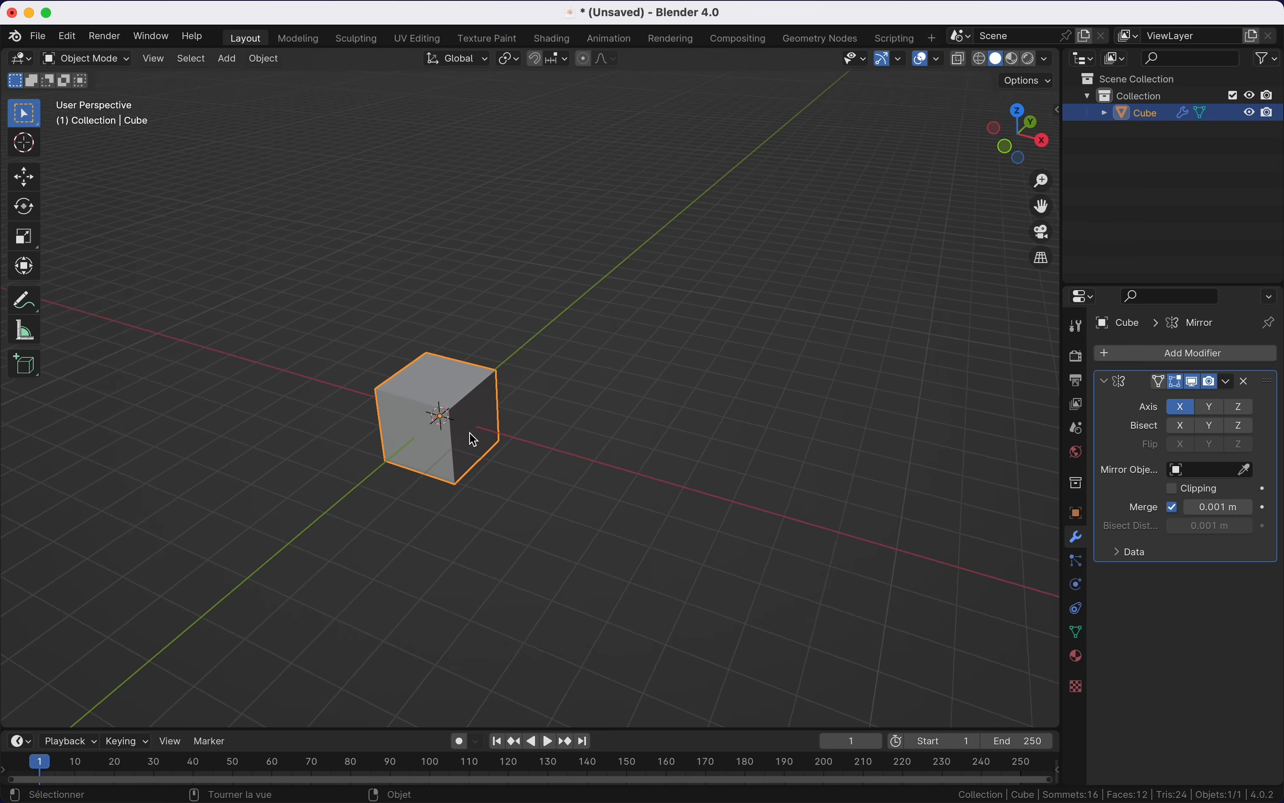
scroll(469, 433, left, 2)
scroll(467, 433, right, 2)
scroll(465, 433, down, 2)
shift+scroll(463, 432, down, 1)
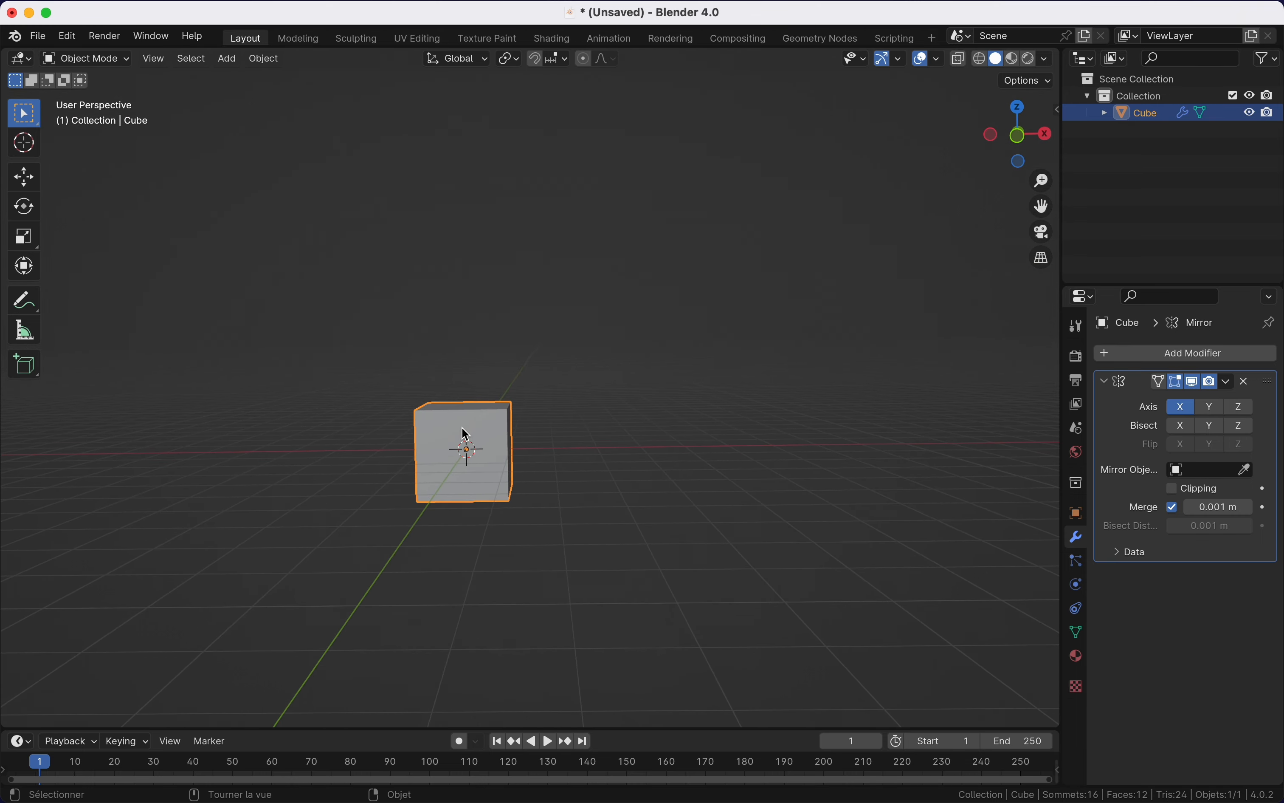
scroll(501, 463, left, 3)
scroll(501, 463, up, 2)
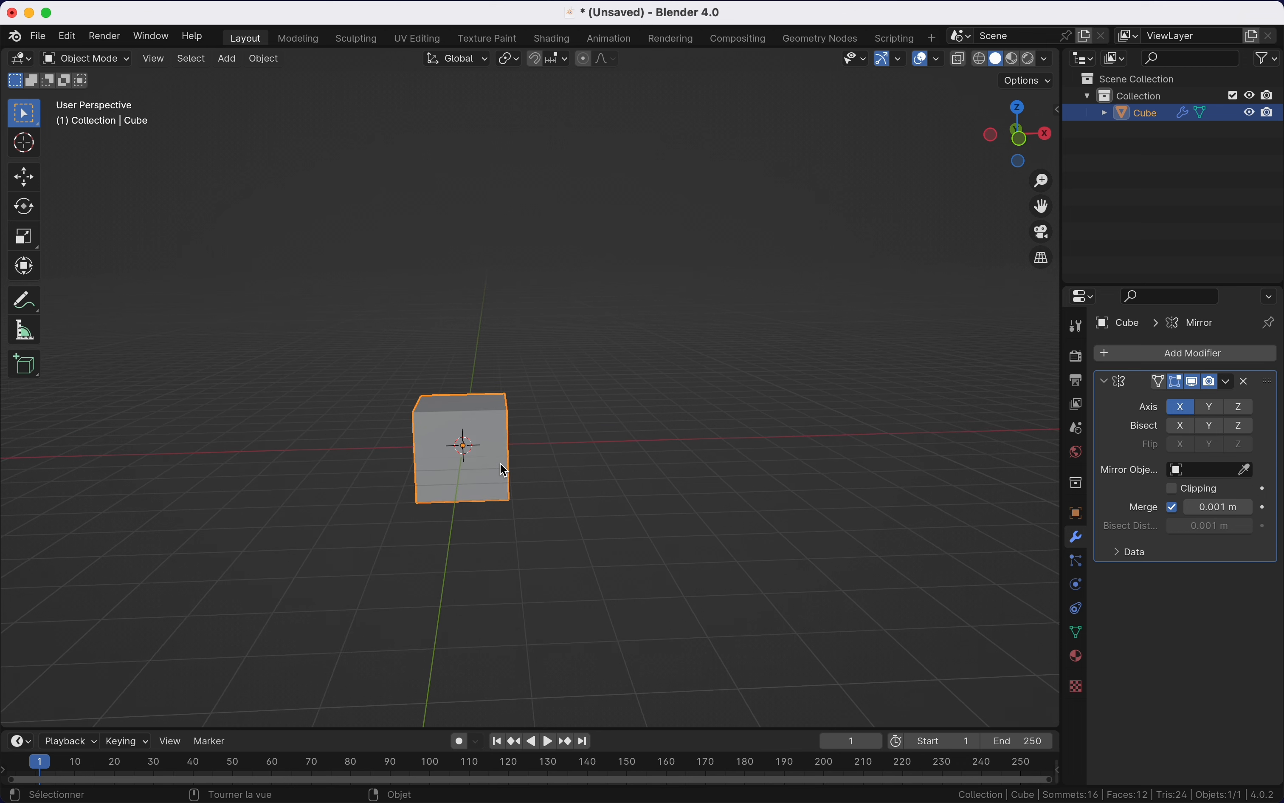
shift+scroll(500, 463, left, 1)
shift+scroll(500, 463, left, 1)
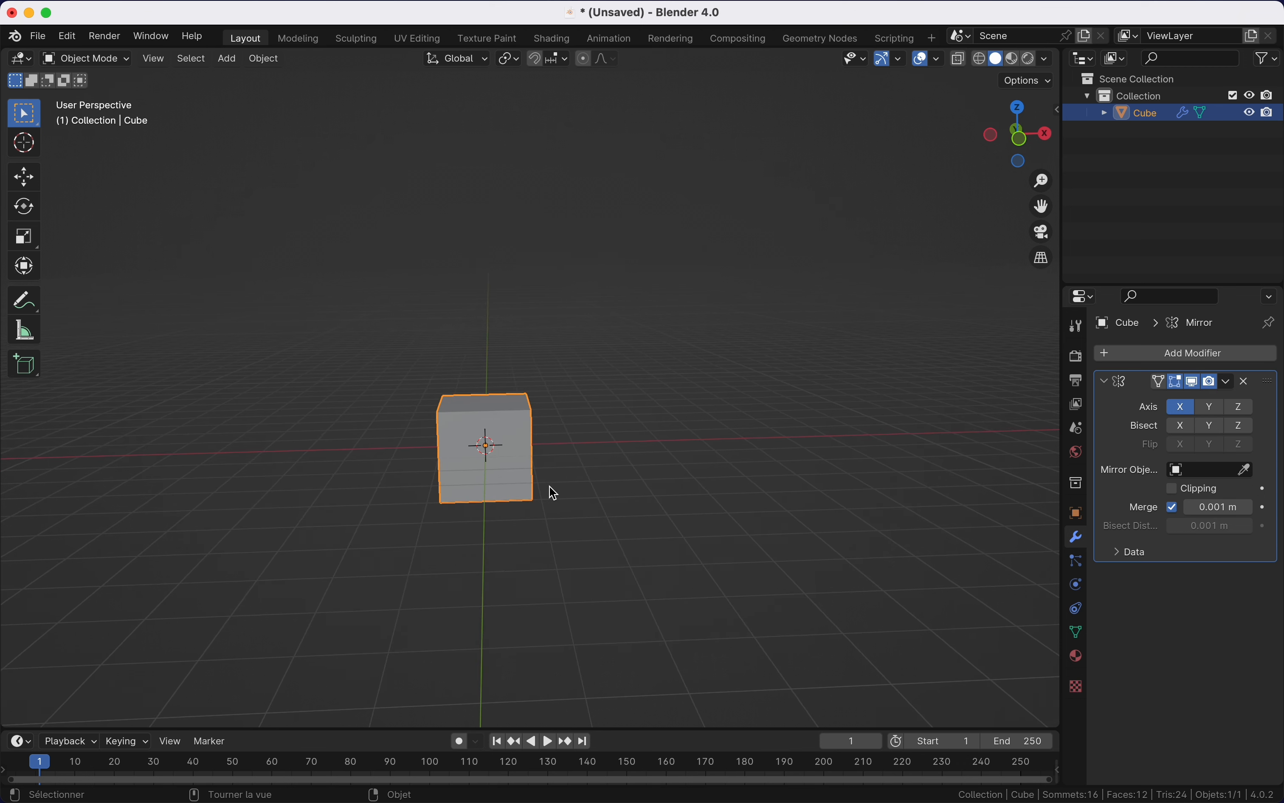
shift+scroll(553, 487, left, 1)
shift+scroll(558, 495, left, 1)
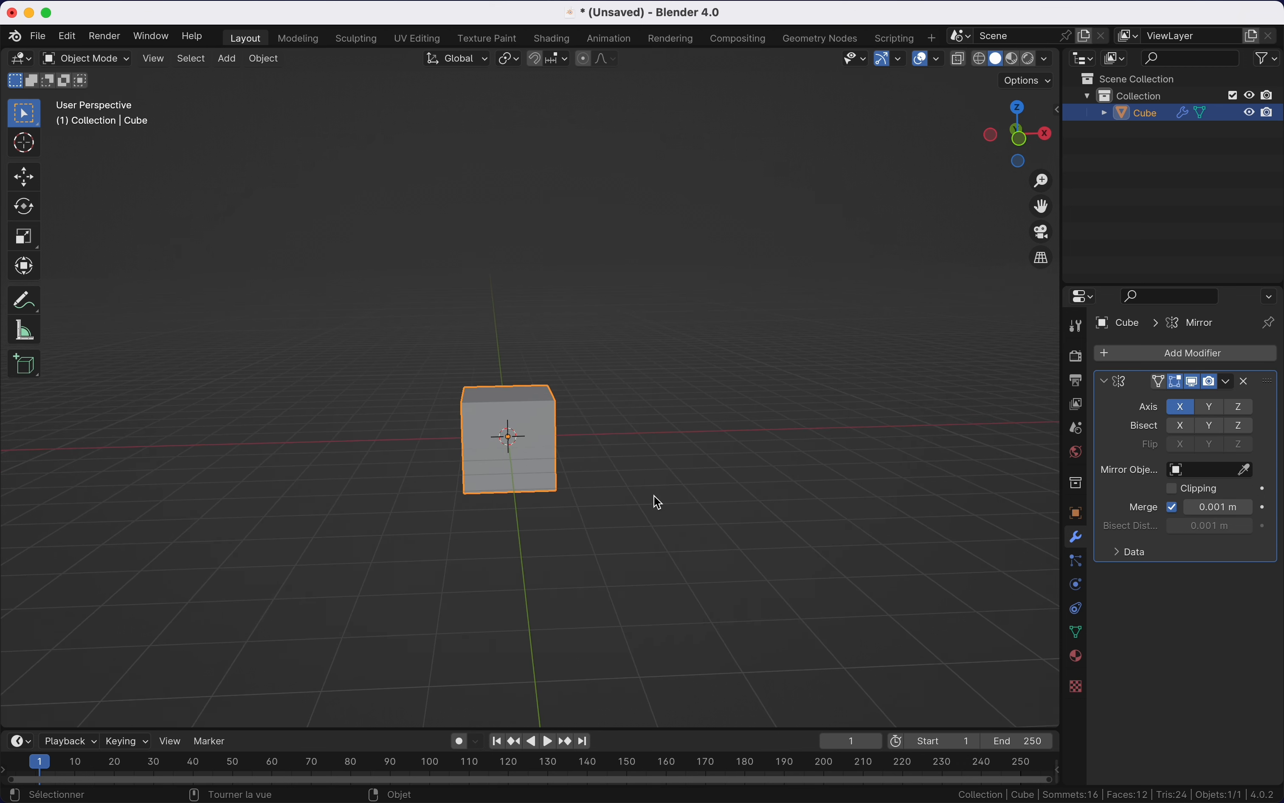
Step: Place the 3D cursor beside the cube on its negative X side and set the cube's origin to the 3D cursor
shift+right_click(355, 445)
right_click(390, 510)
mouse_move(410, 513)
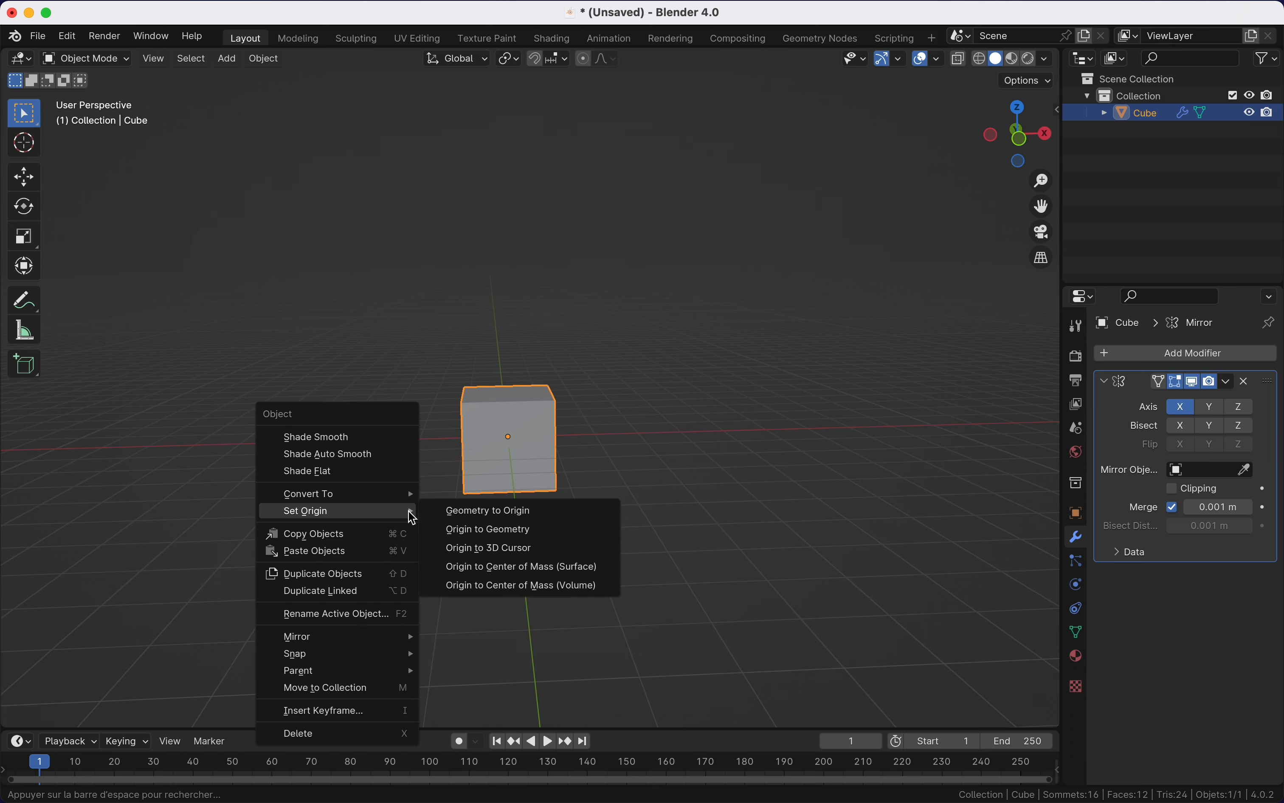
click(467, 552)
scroll(445, 537, left, 3)
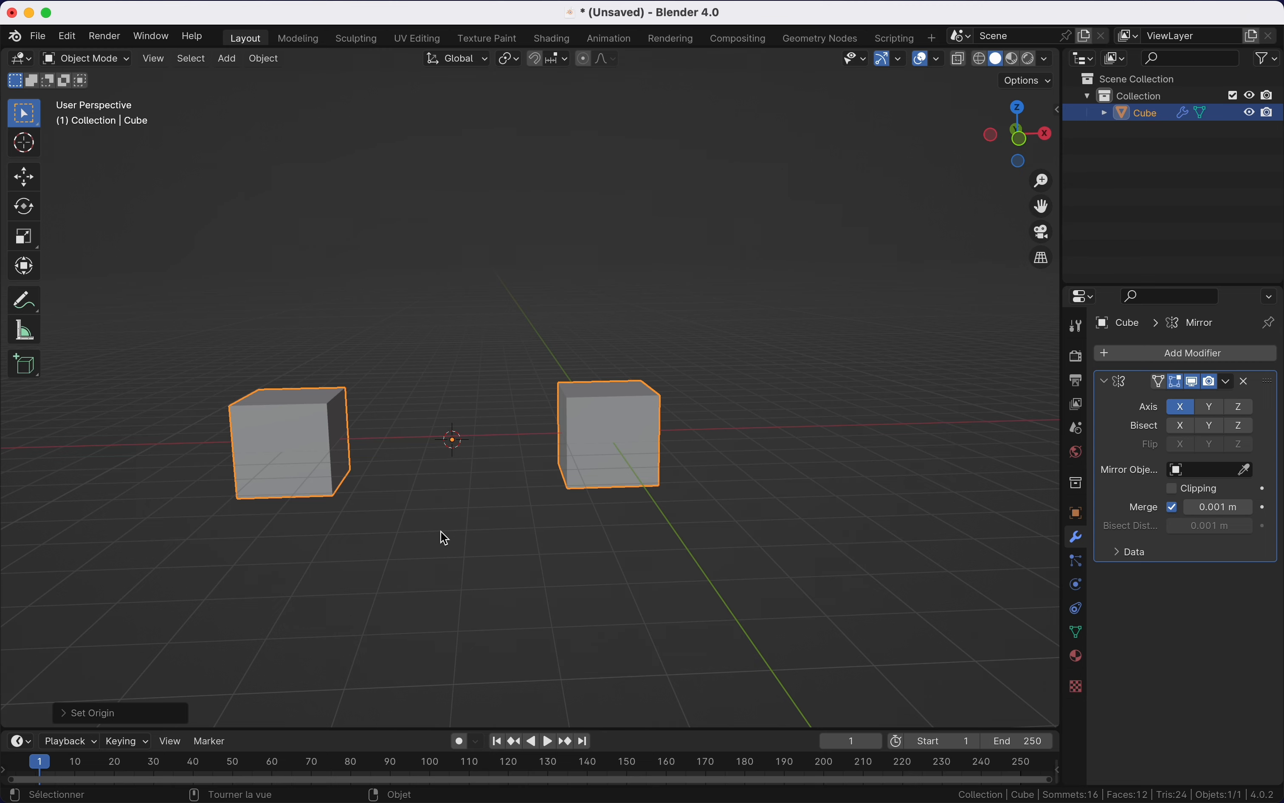
Step: Enter Edit Mode and move the cube's whole mesh freely closer to its origin and mirrored copy
key(Tab)
scroll(666, 529, left, 2)
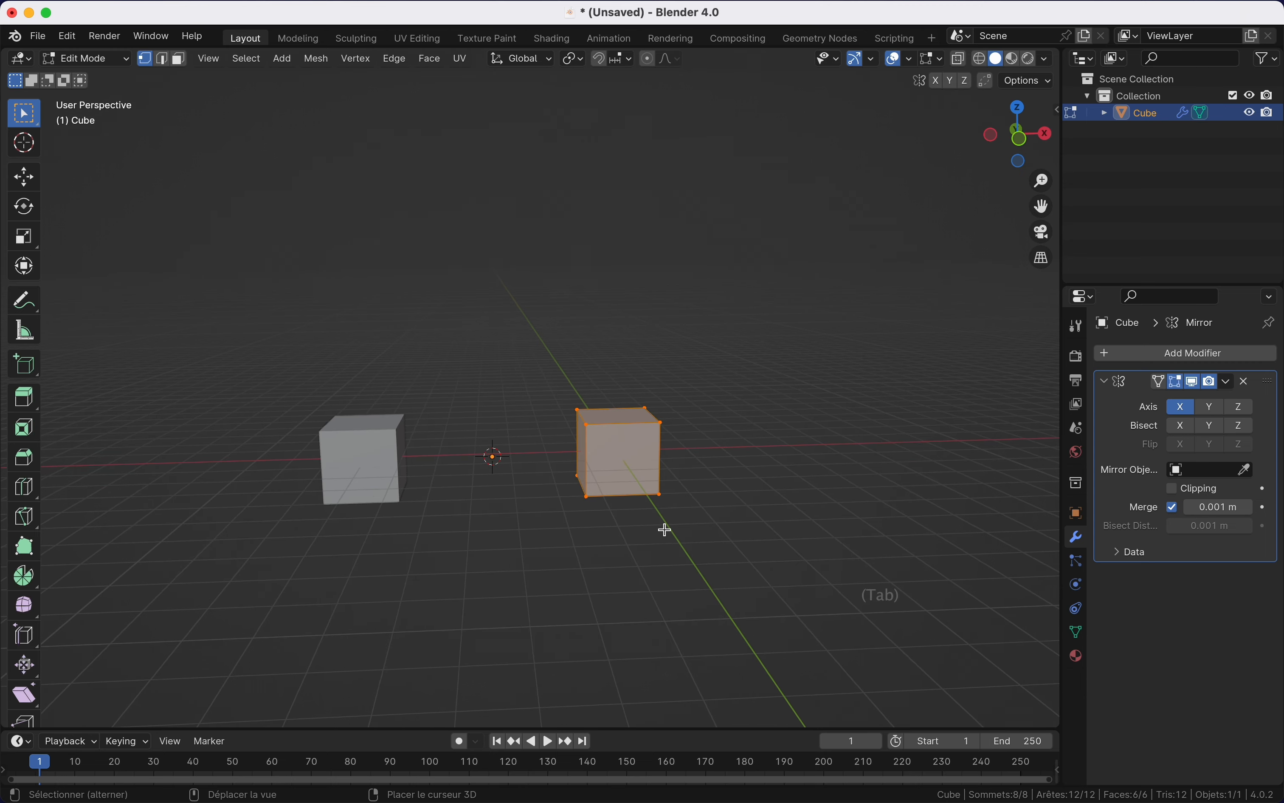
scroll(666, 530, left, 2)
key(g)
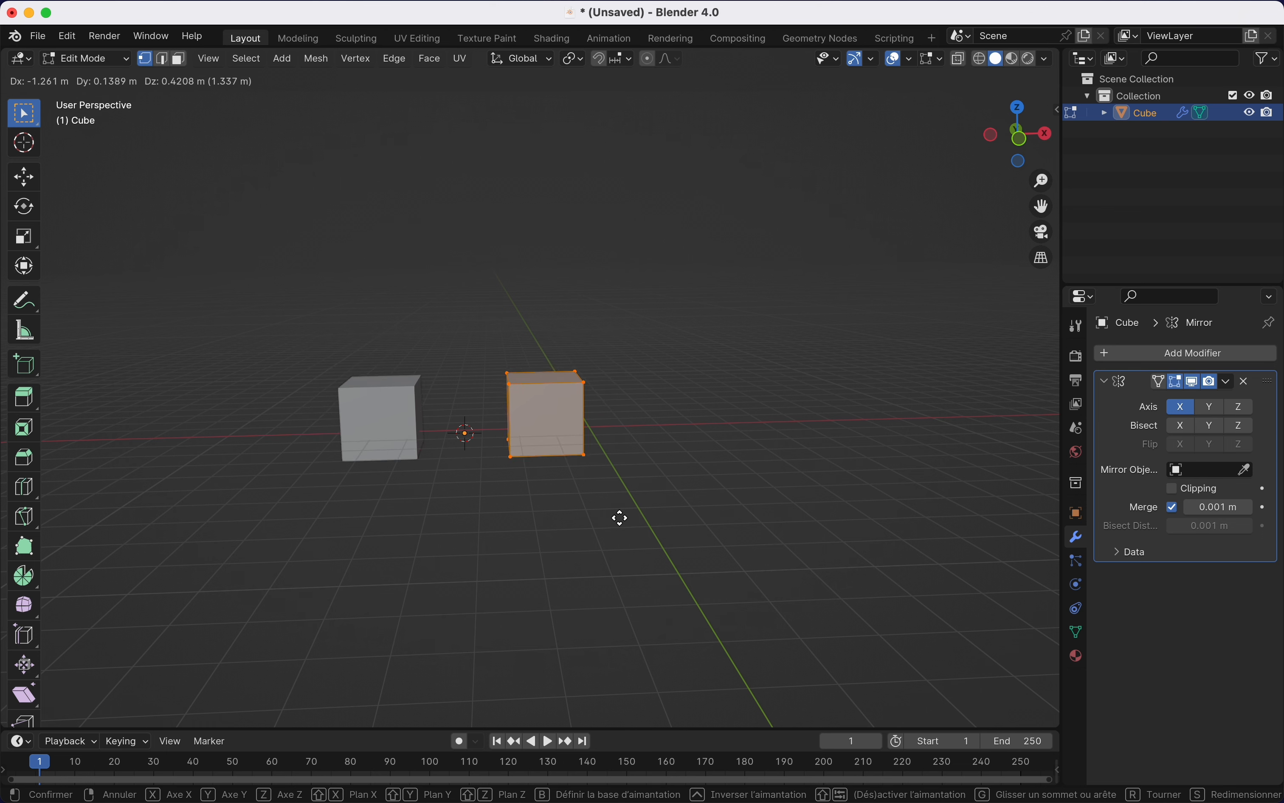
click(617, 529)
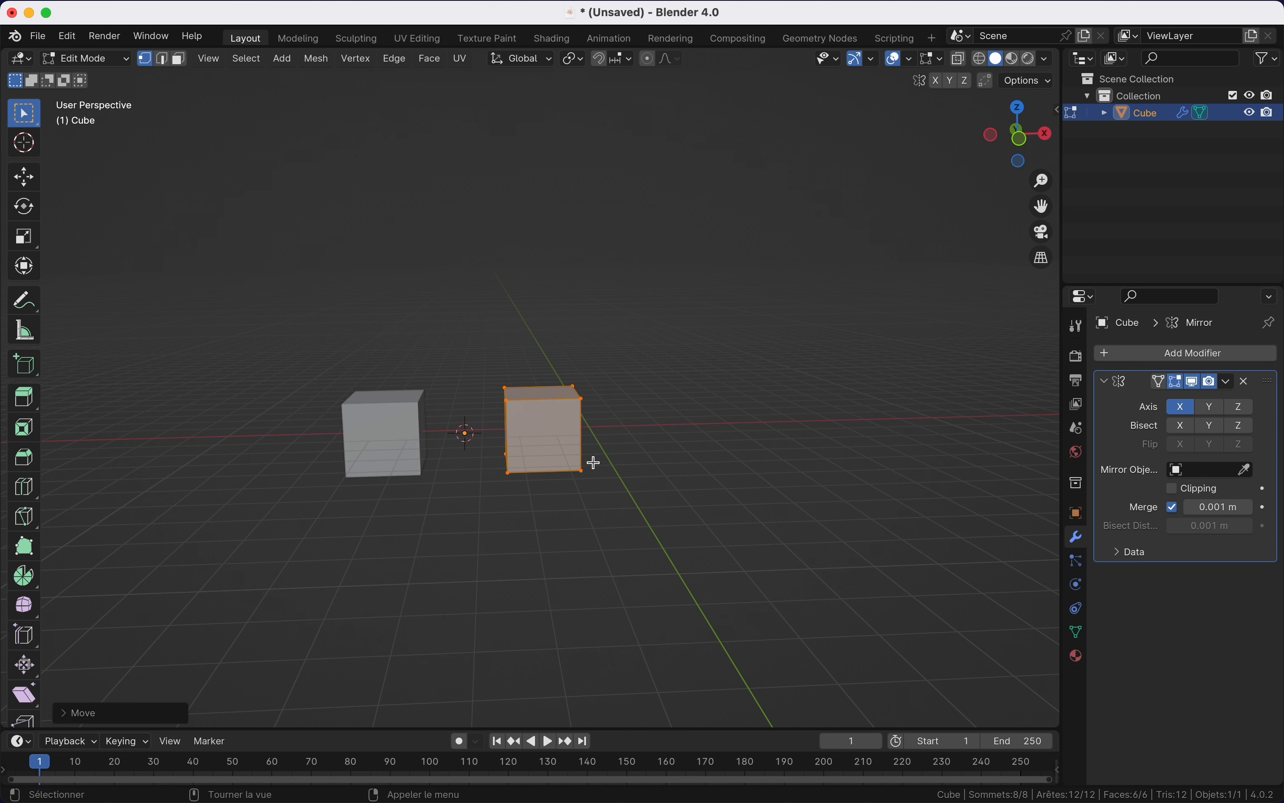
Step: Extrude the cube's outer side face away from the origin in face selection, and undo the extrusion
key(3)
scroll(586, 446, right, 10)
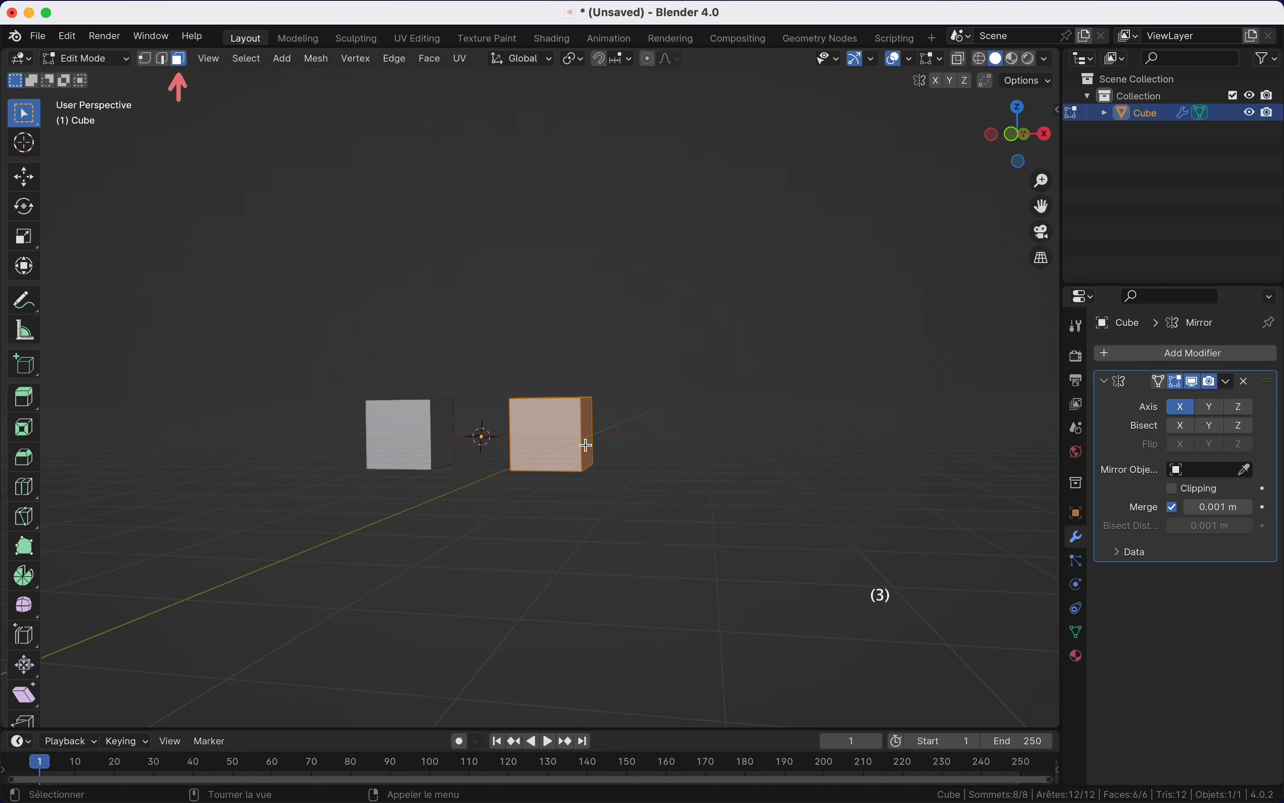
click(596, 427)
scroll(595, 427, left, 10)
key(e)
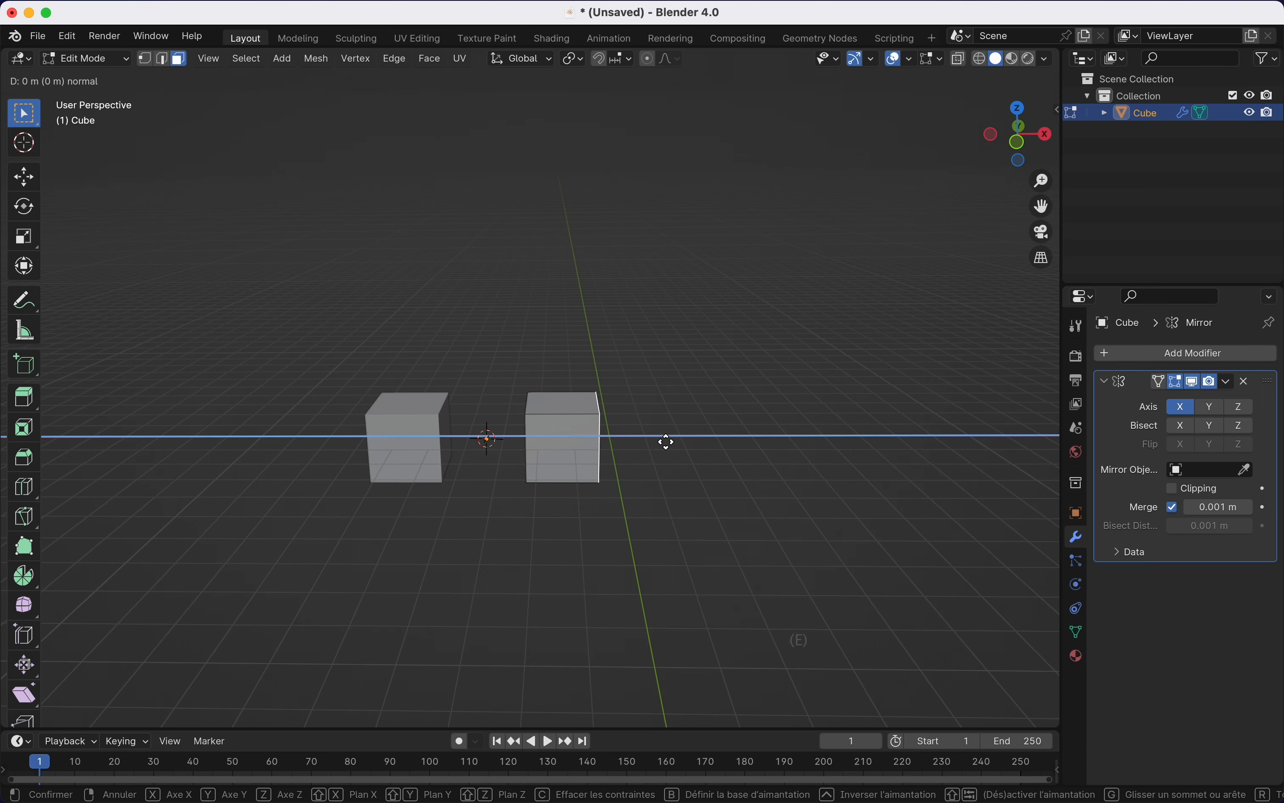
click(727, 450)
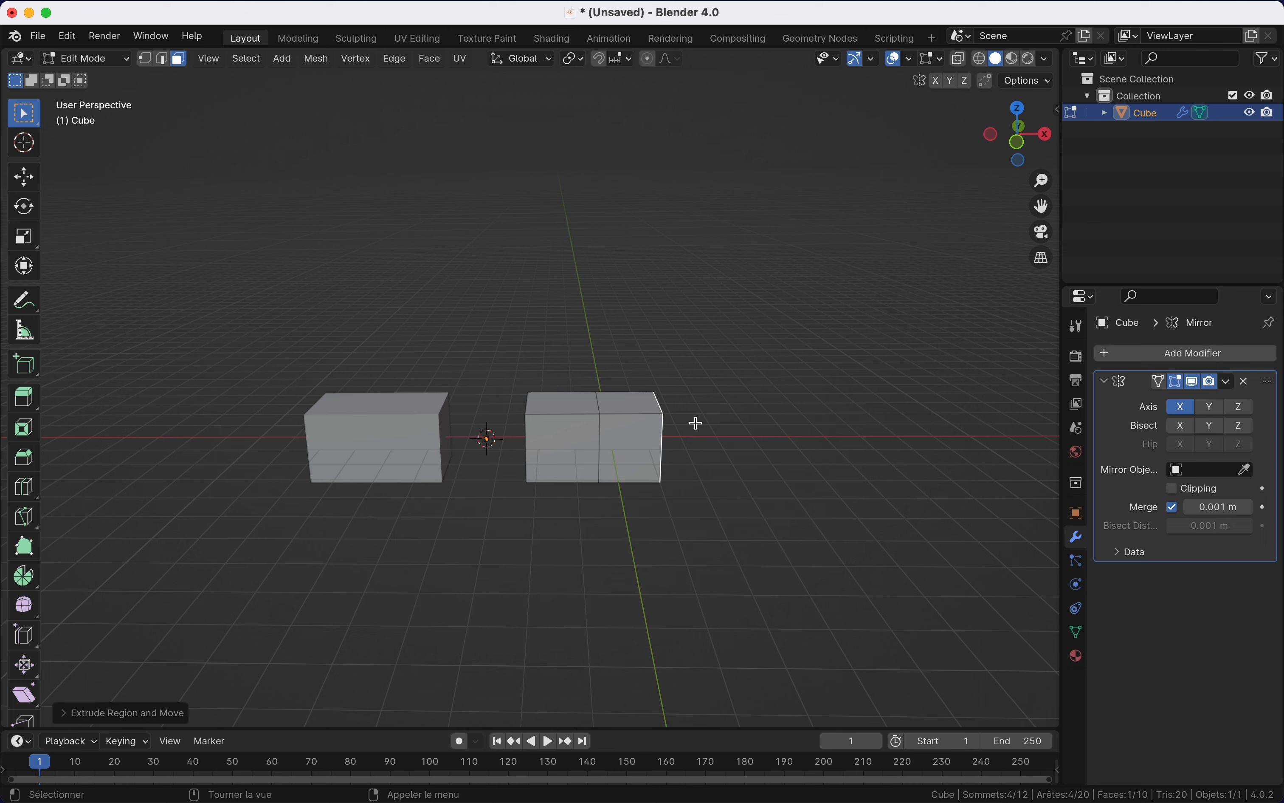
key(ctrl+z)
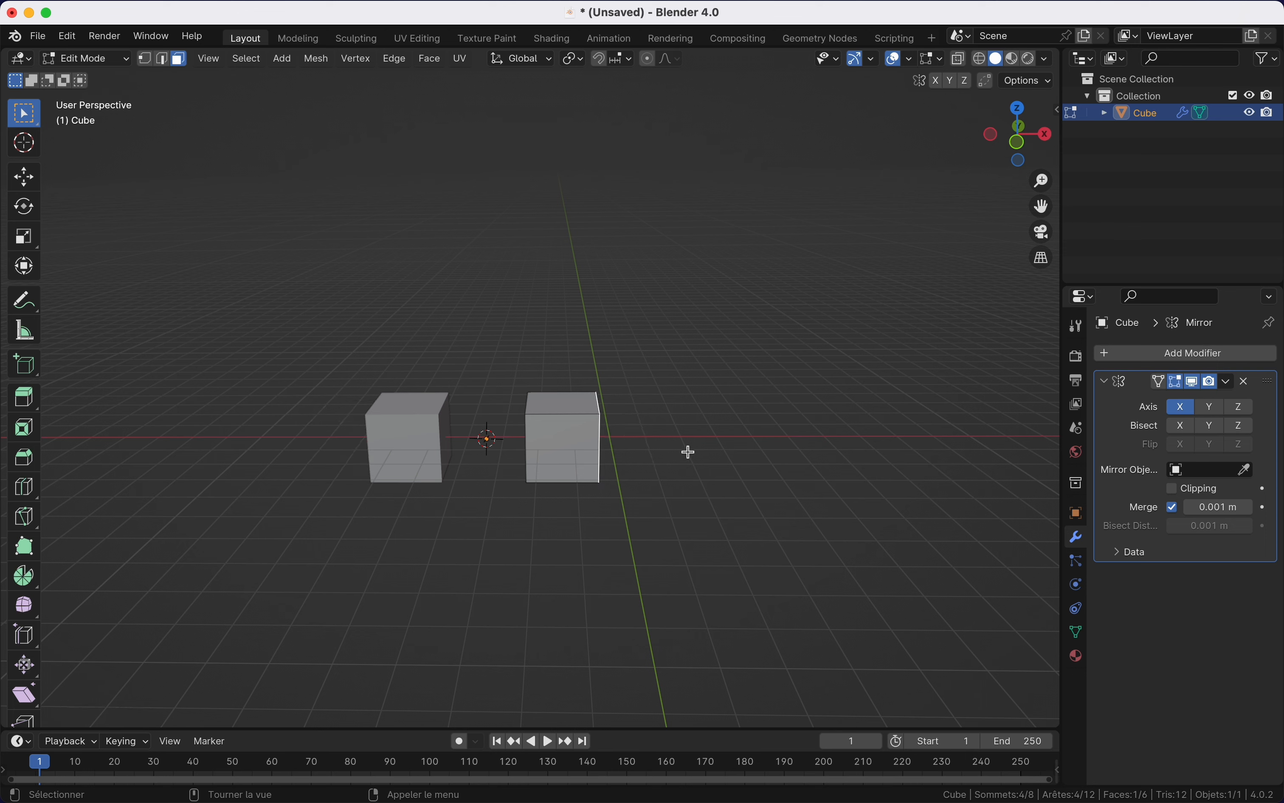
Step: Enable the Y axis on the Mirror modifier and move all the cube's vertices towards negative Y, clear of the X axis
key(1)
click(689, 453)
click(1216, 409)
scroll(649, 408, right, 10)
key(a)
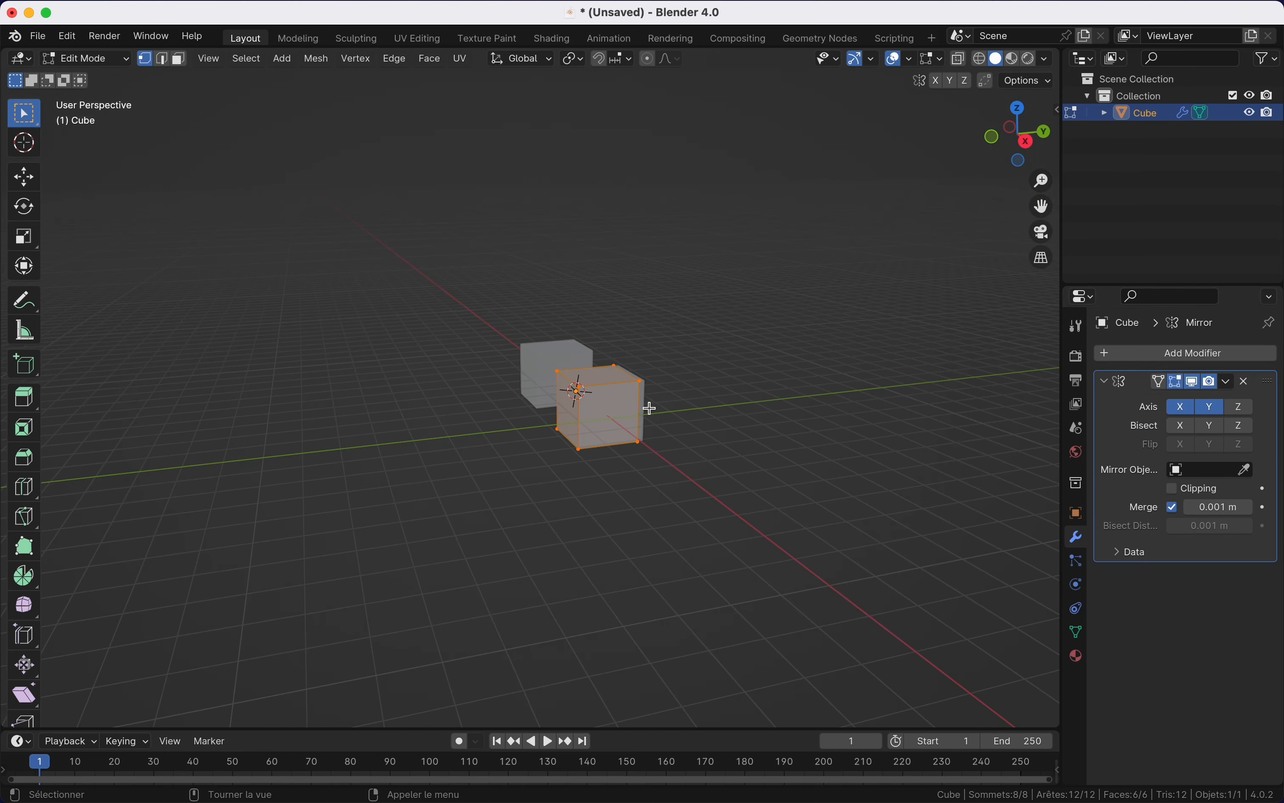
key(g)
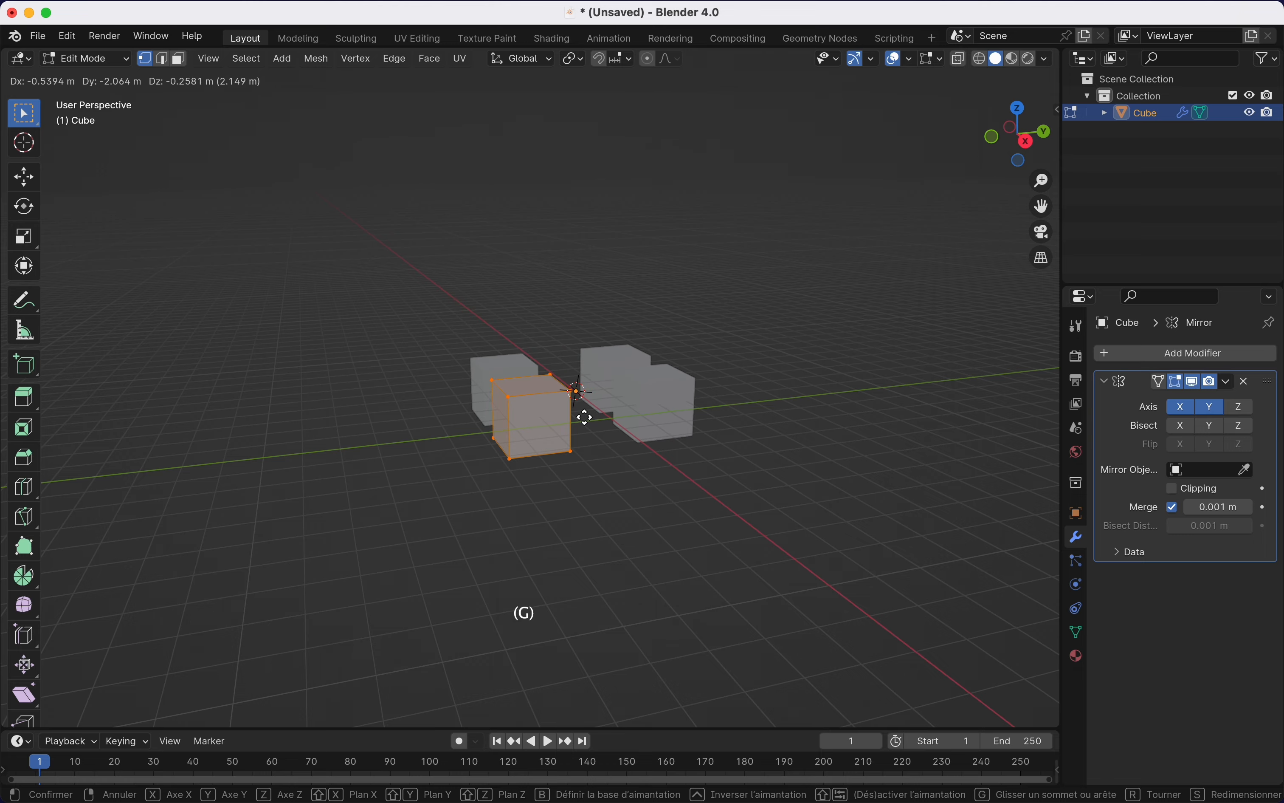
click(585, 418)
Step: Enable the Z axis on the Mirror modifier and move the cube's mesh down along Z
scroll(579, 417, right, 8)
click(1243, 408)
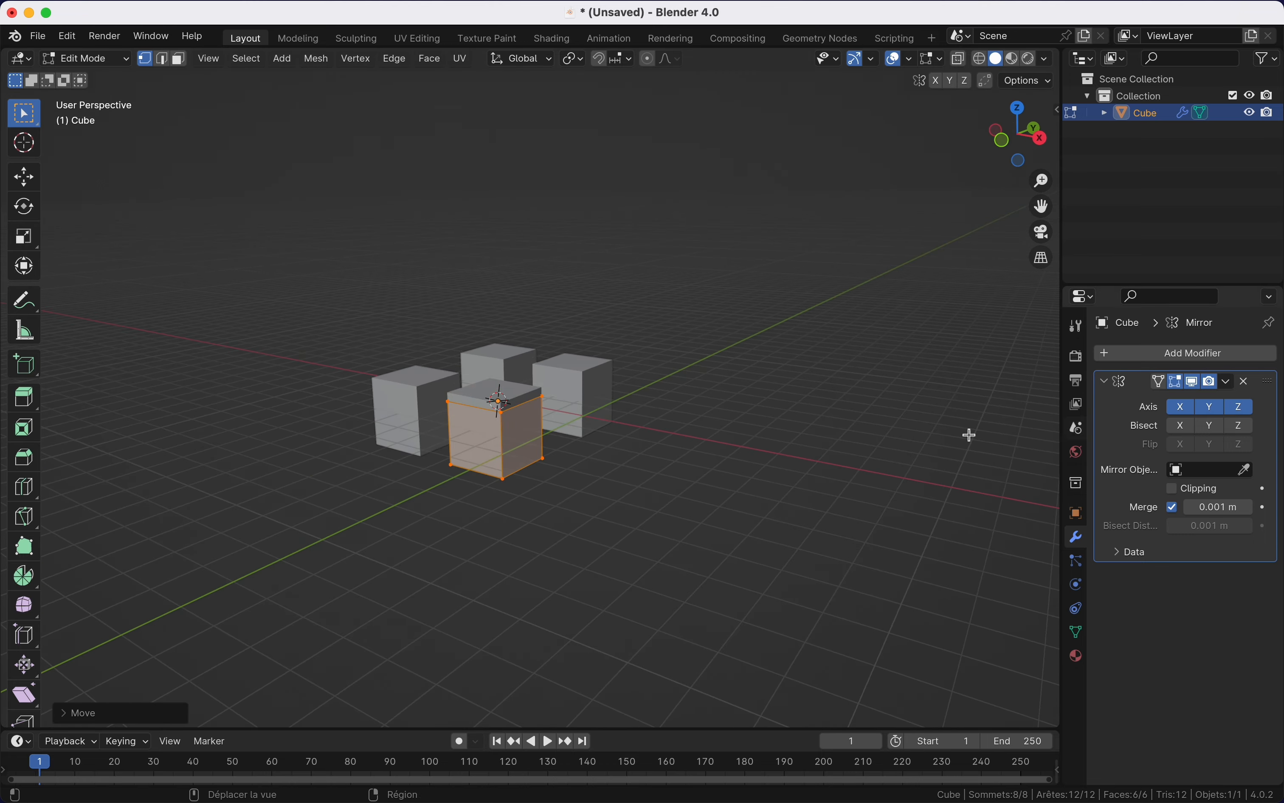
key(g)
key(z)
click(542, 507)
scroll(544, 507, down, 5)
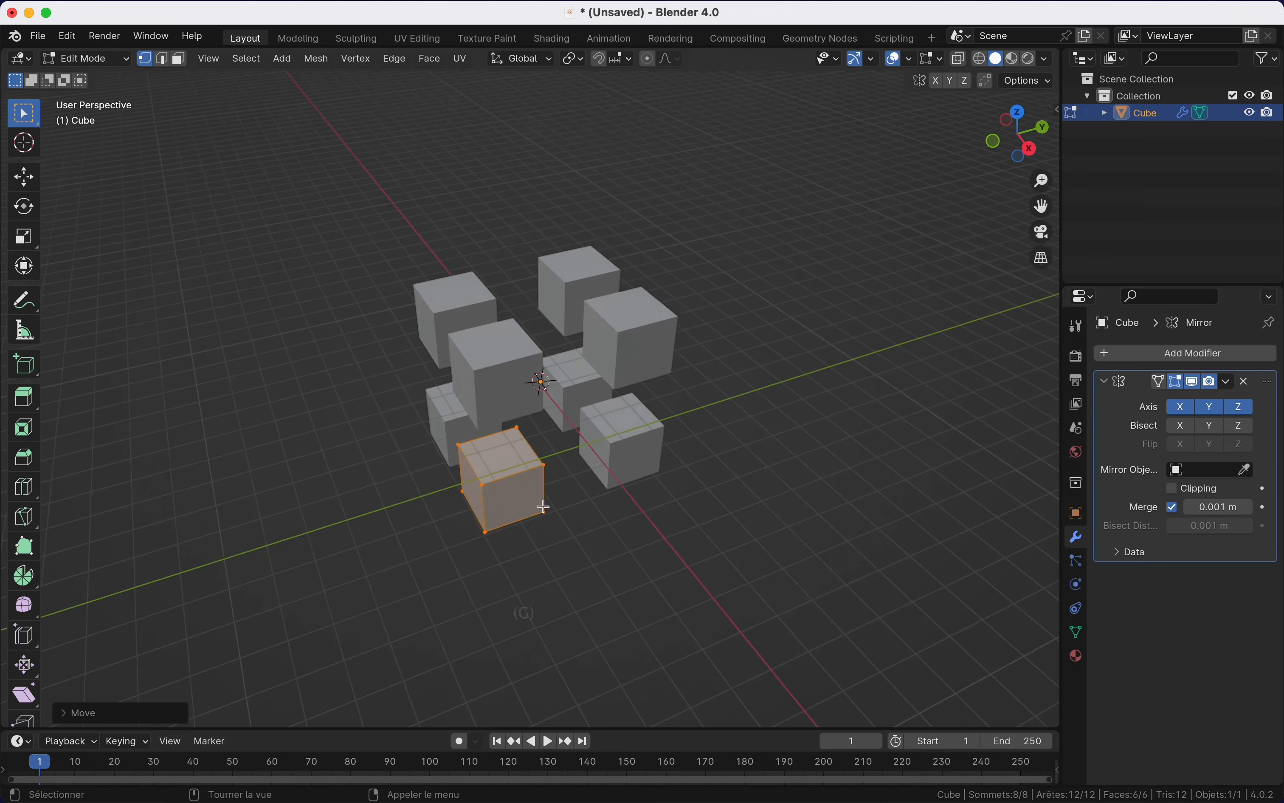
scroll(544, 508, right, 10)
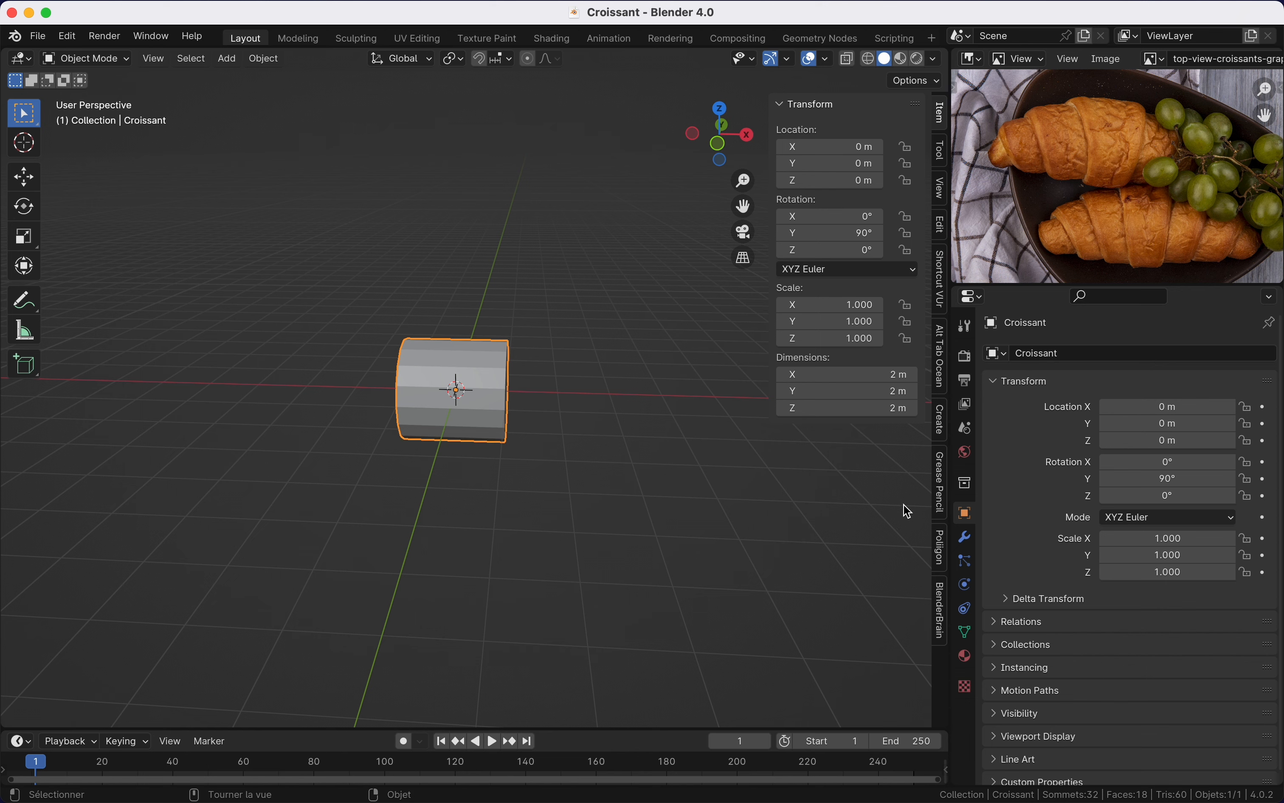
Step: Add a Mirror modifier to the Croissant cylinder in the Croissant file
click(966, 537)
click(1053, 353)
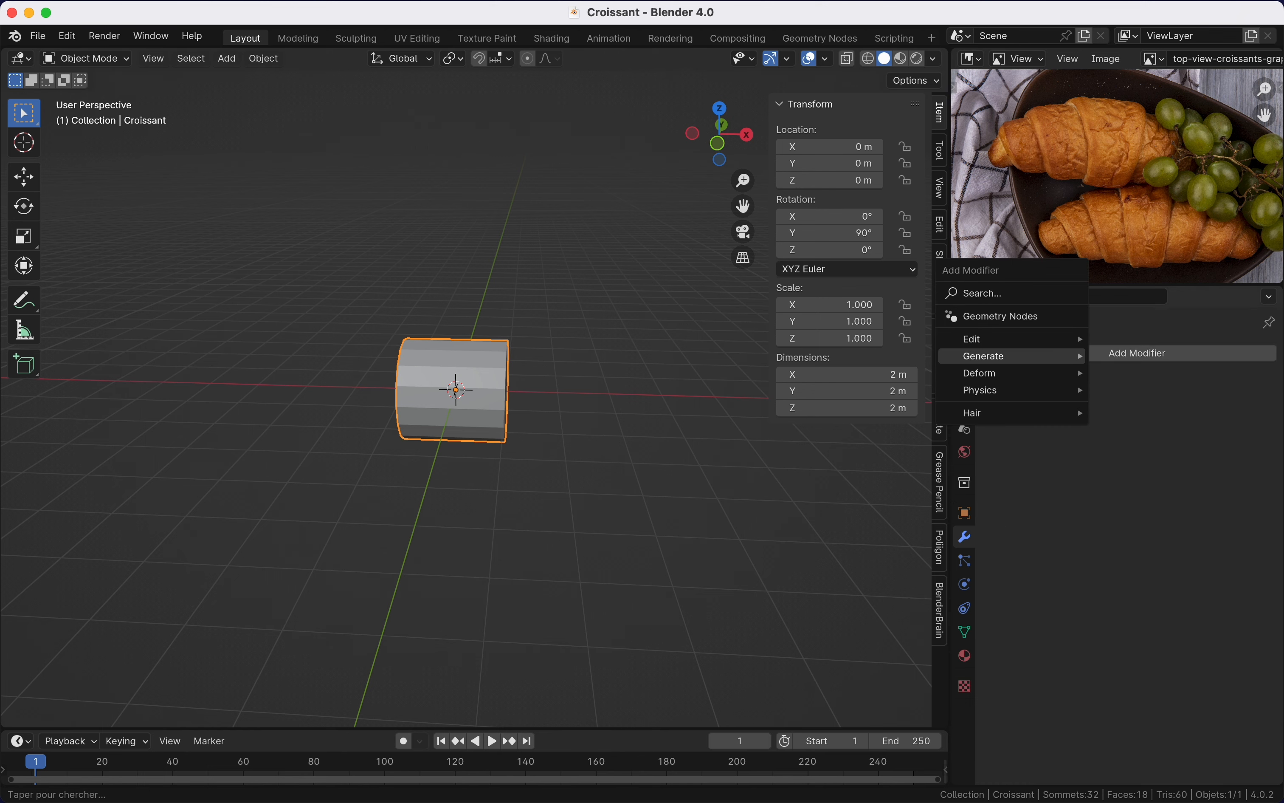
mouse_move(1053, 357)
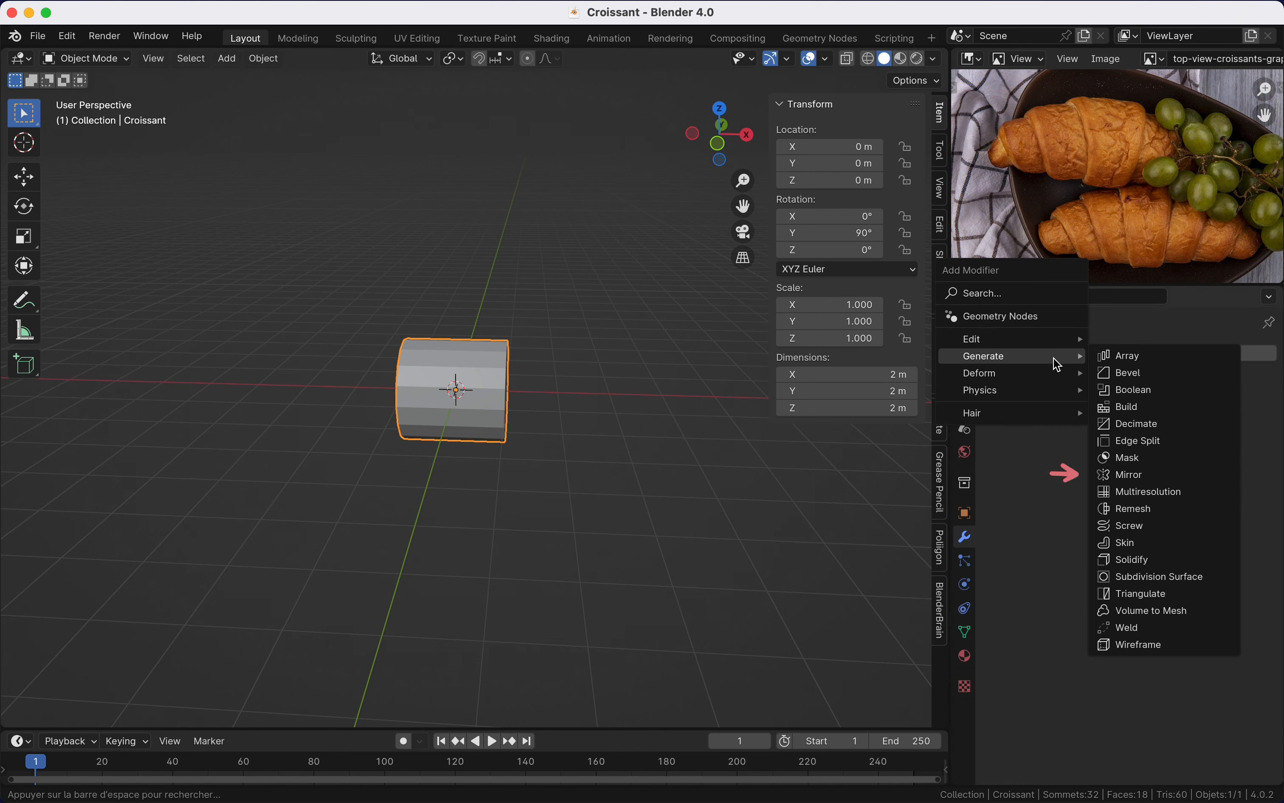
click(1159, 474)
scroll(546, 410, left, 5)
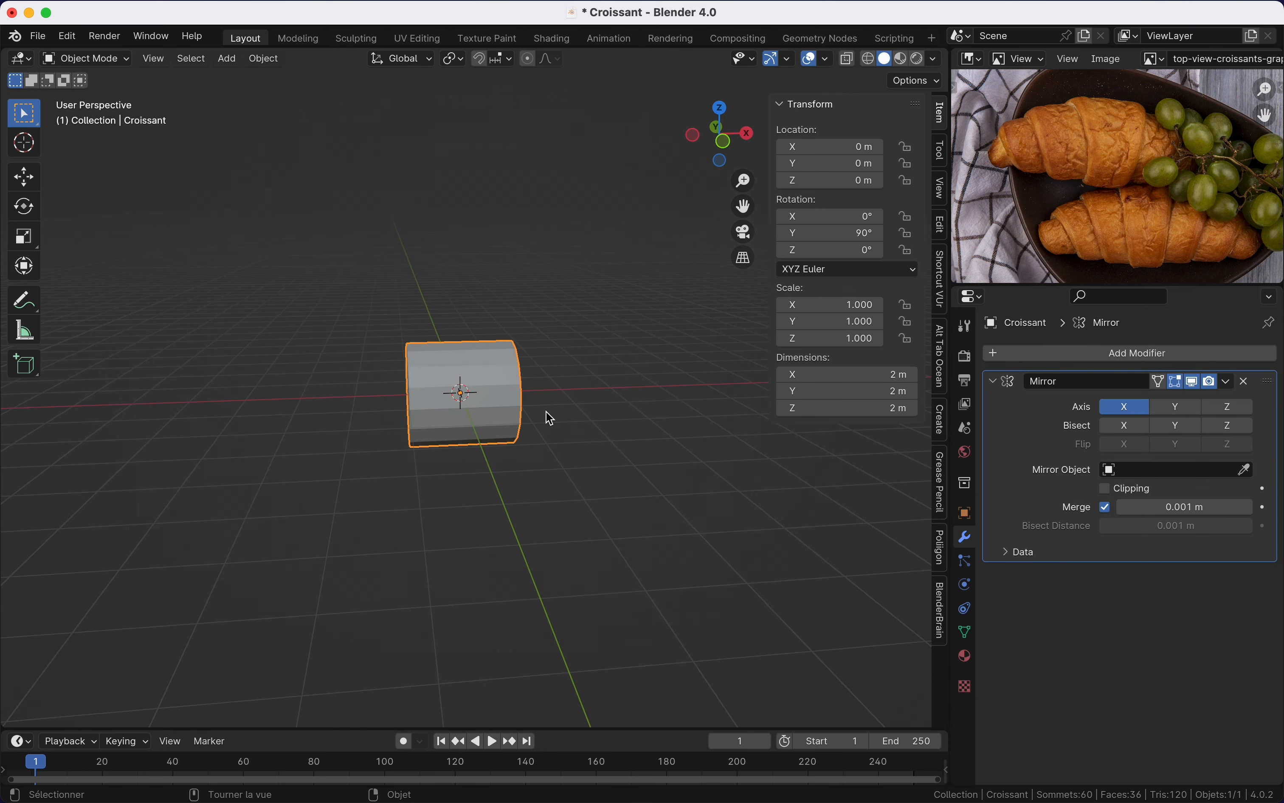
scroll(546, 410, right, 3)
ctrl+scroll(546, 410, down, 2)
shift+scroll(545, 411, right, 2)
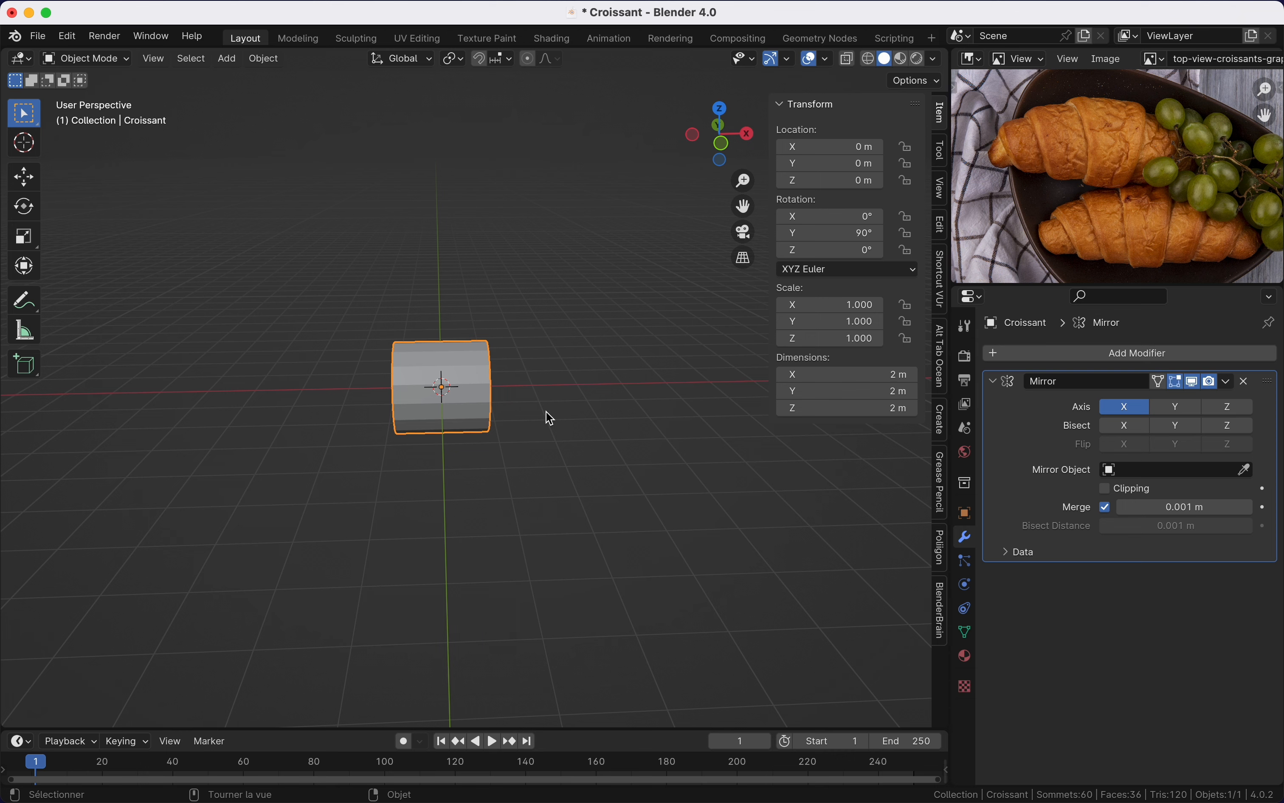
Step: Enter Edit Mode on the Croissant and move its whole mesh about 2.9 m along the global X axis
key(Tab)
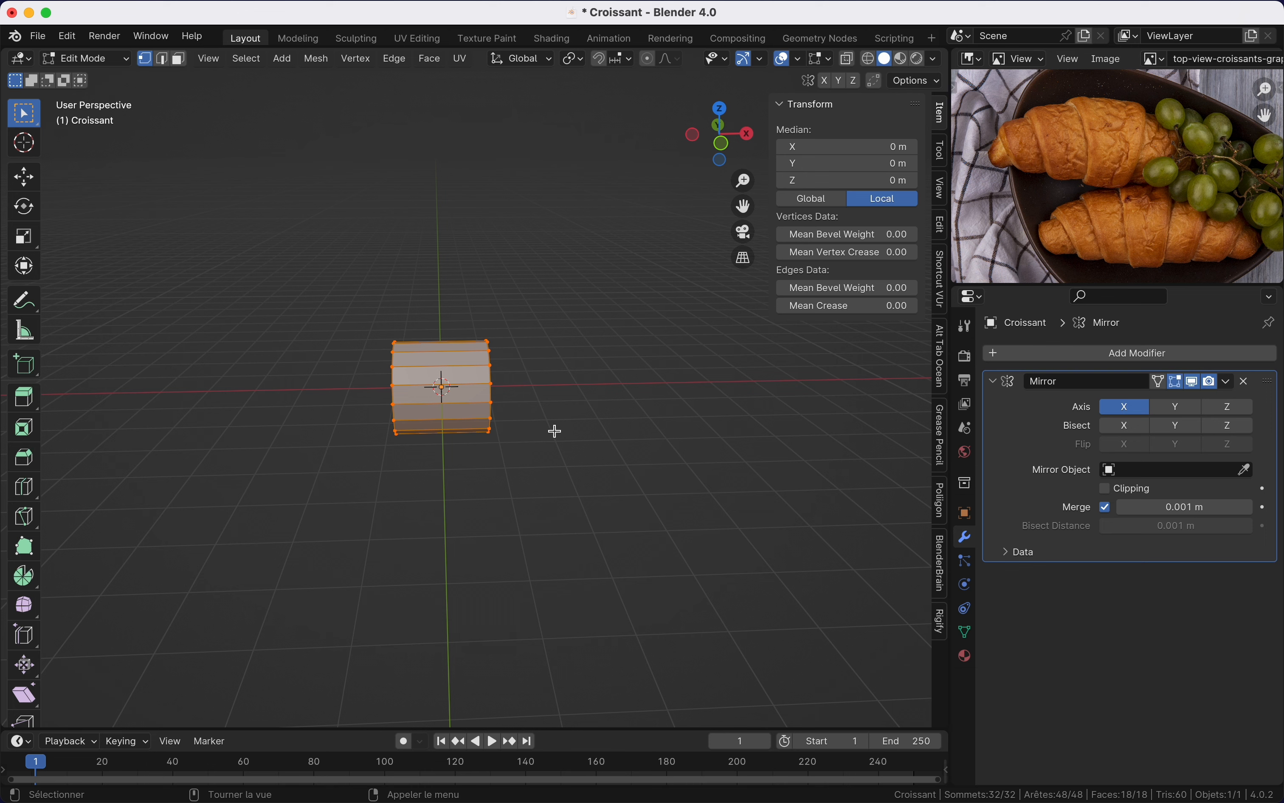
key(g)
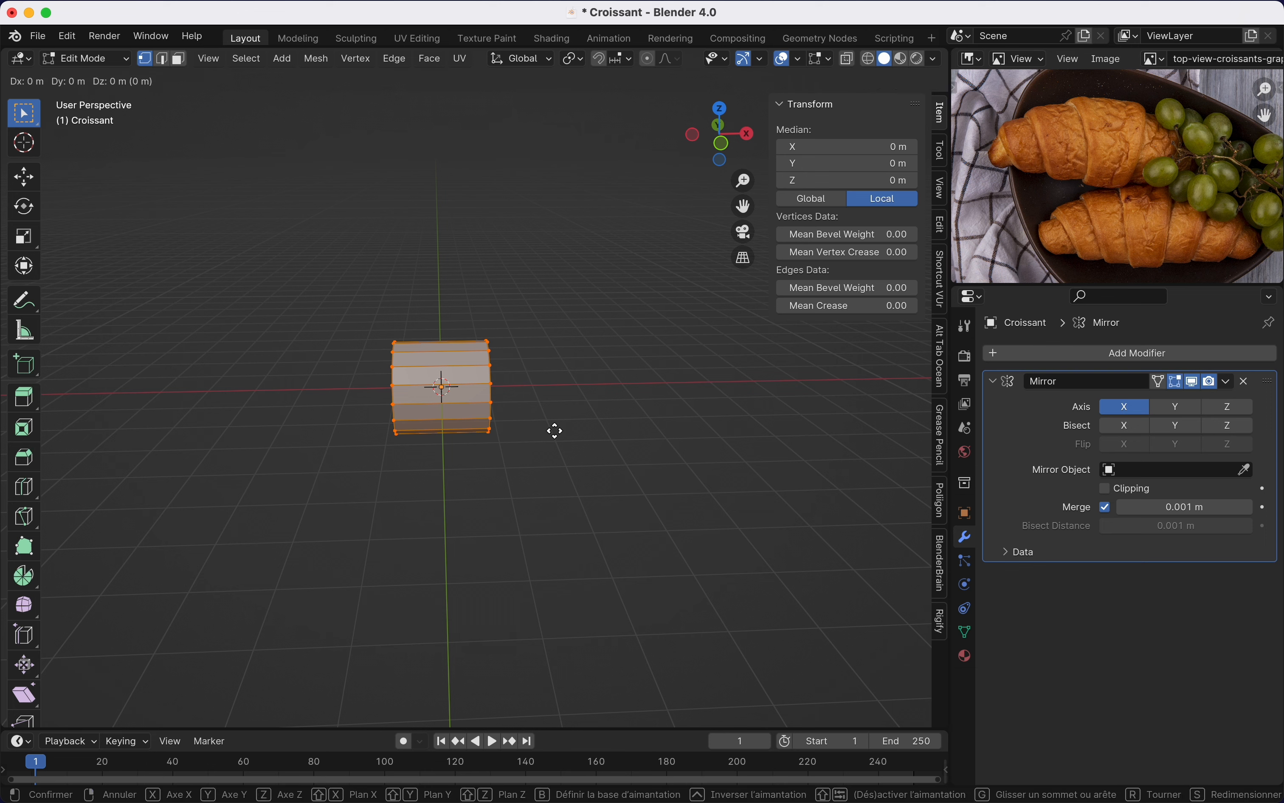
key(x)
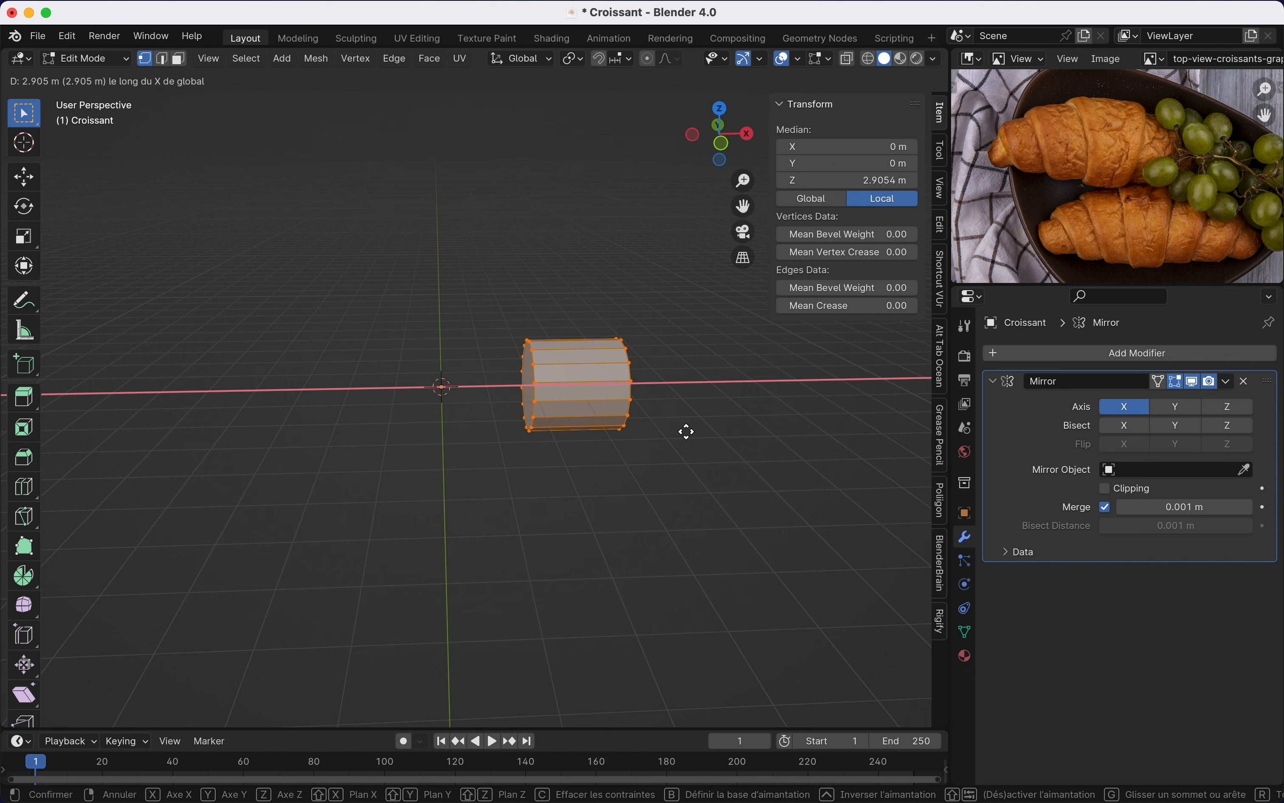
click(687, 431)
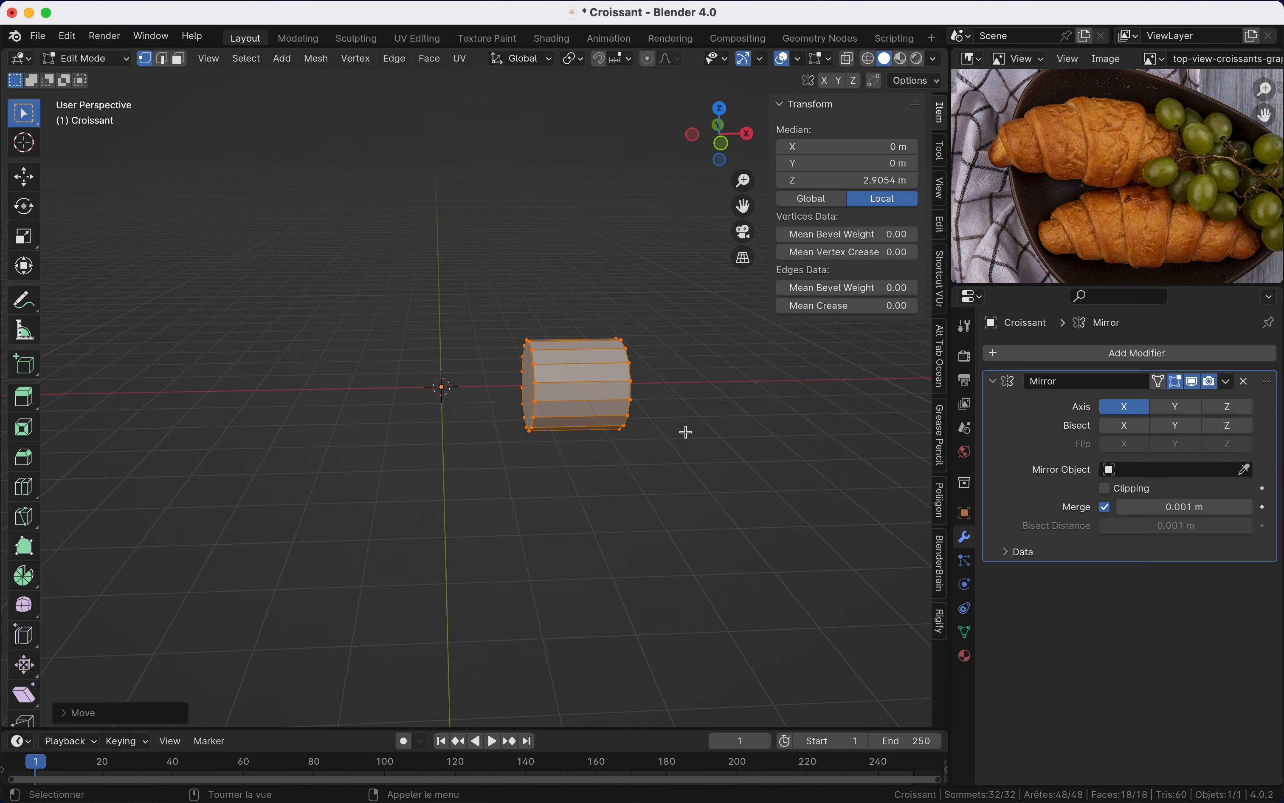
Step: Move the Croissant's whole mesh down about 1.59 m along the global Z axis
key(g)
key(z)
click(685, 498)
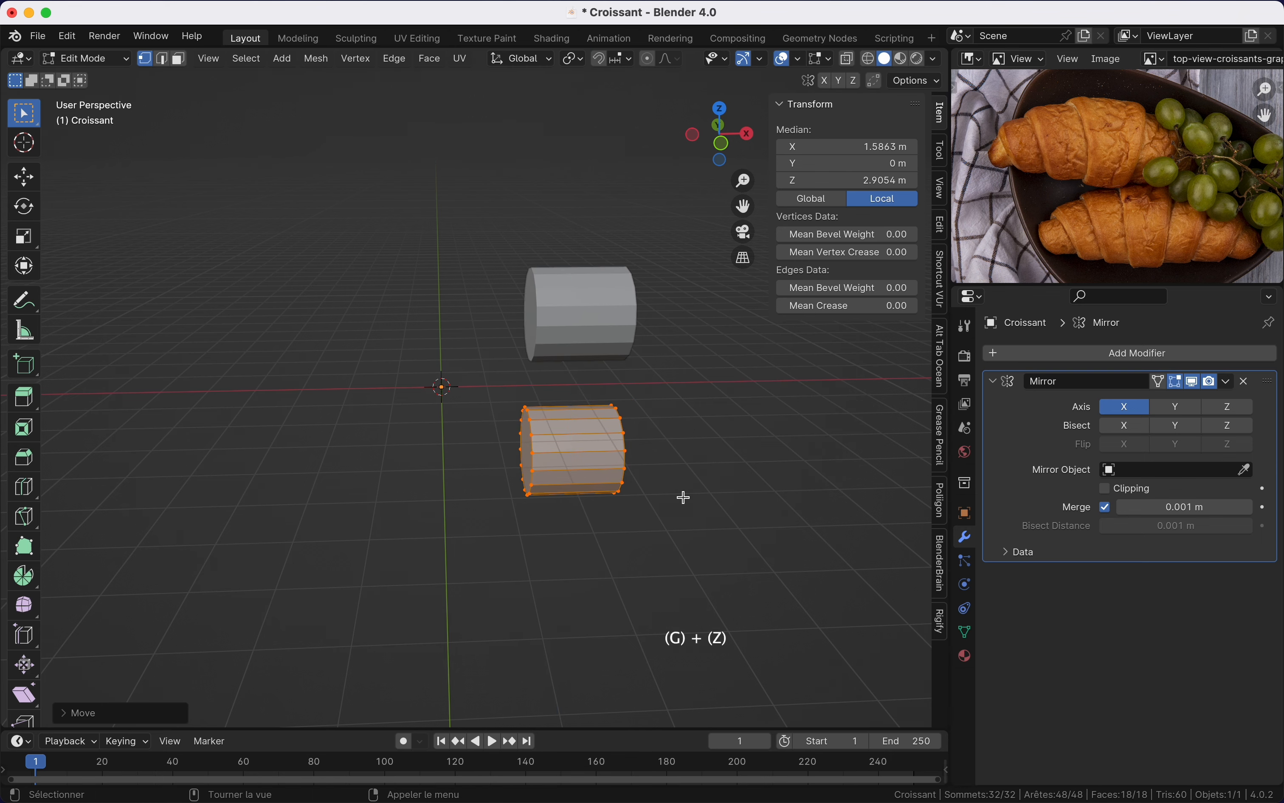
scroll(685, 497, right, 10)
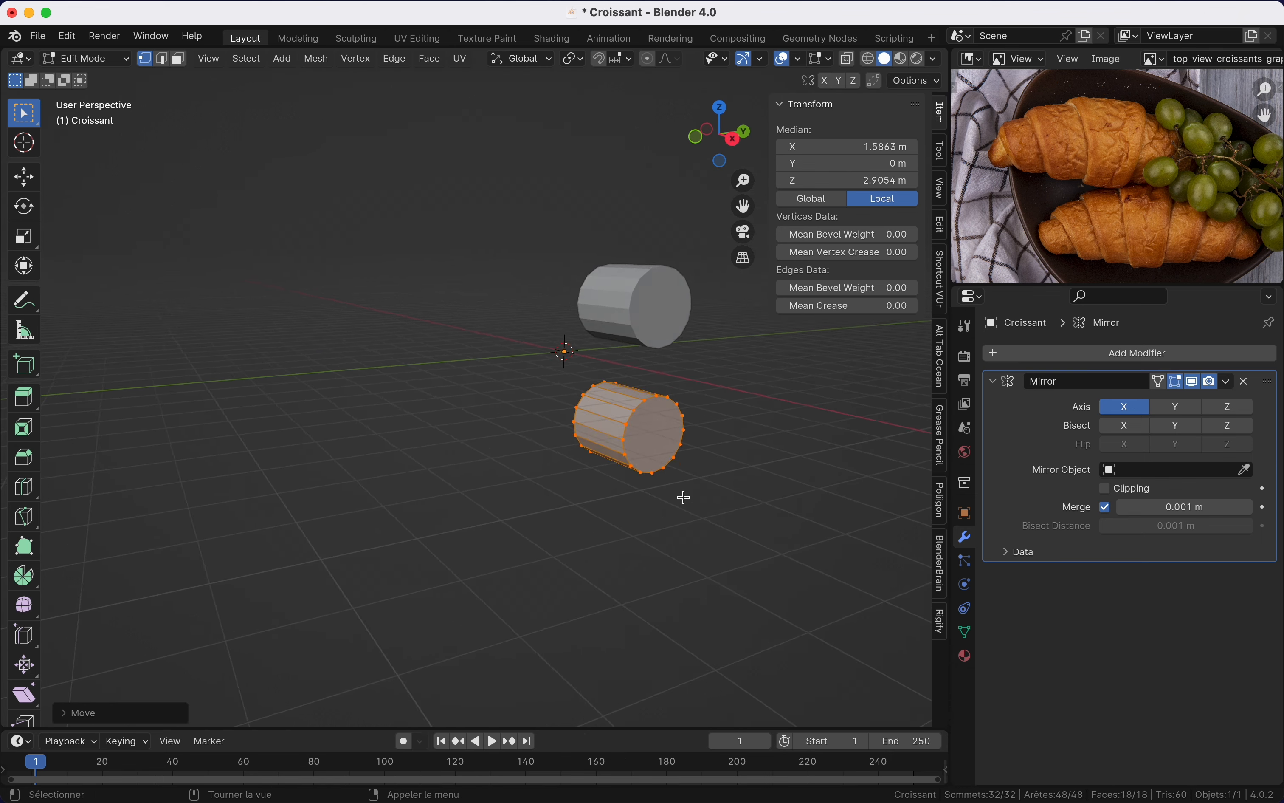
scroll(685, 497, right, 10)
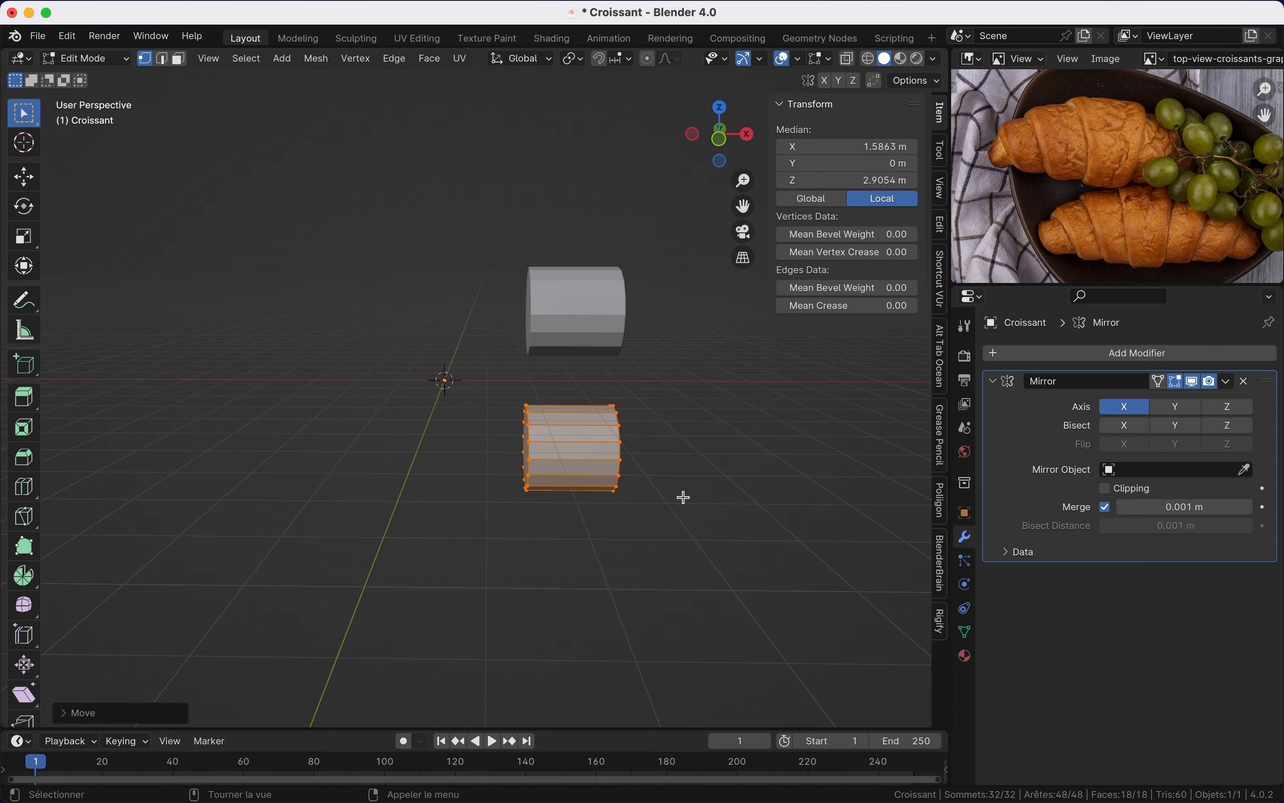
Step: Enable the Z axis on the Croissant's Mirror modifier, return to Object Mode and leave the object deselected
scroll(685, 497, right, 10)
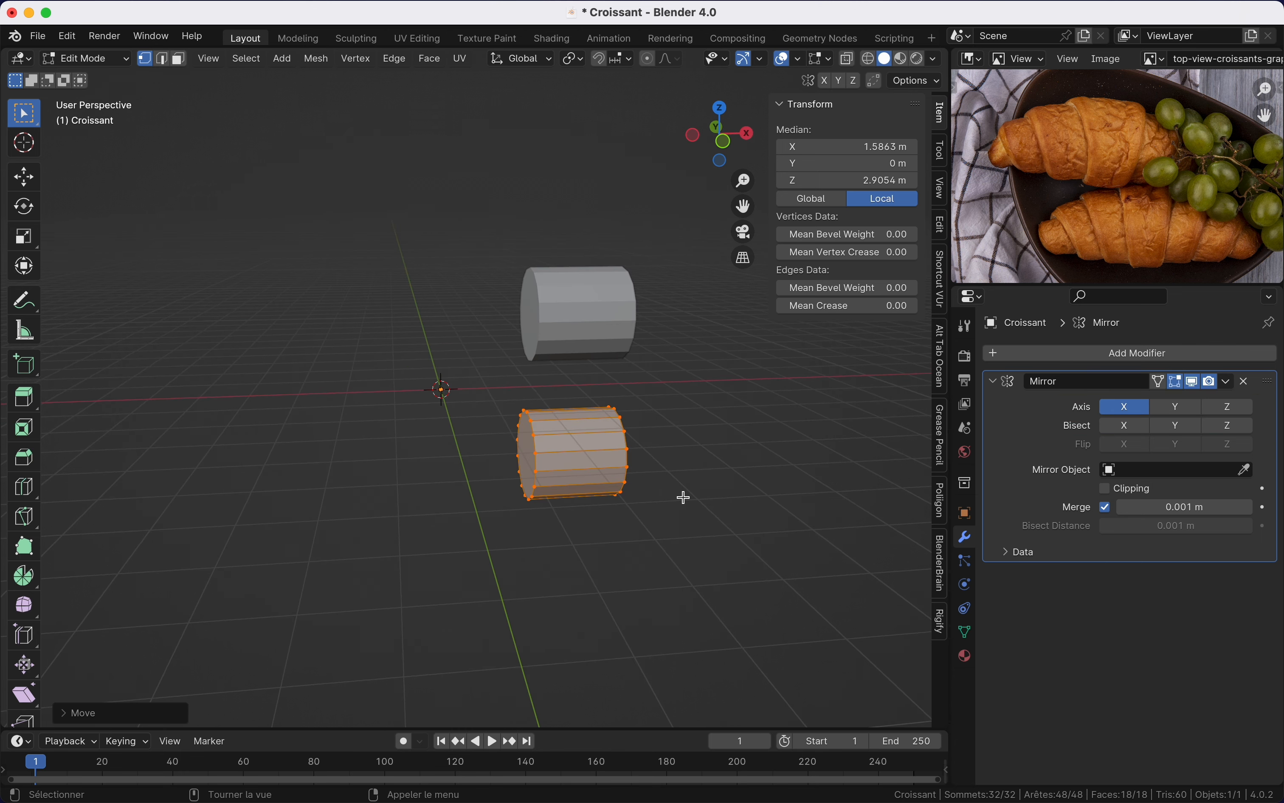
click(1232, 407)
scroll(648, 465, right, 5)
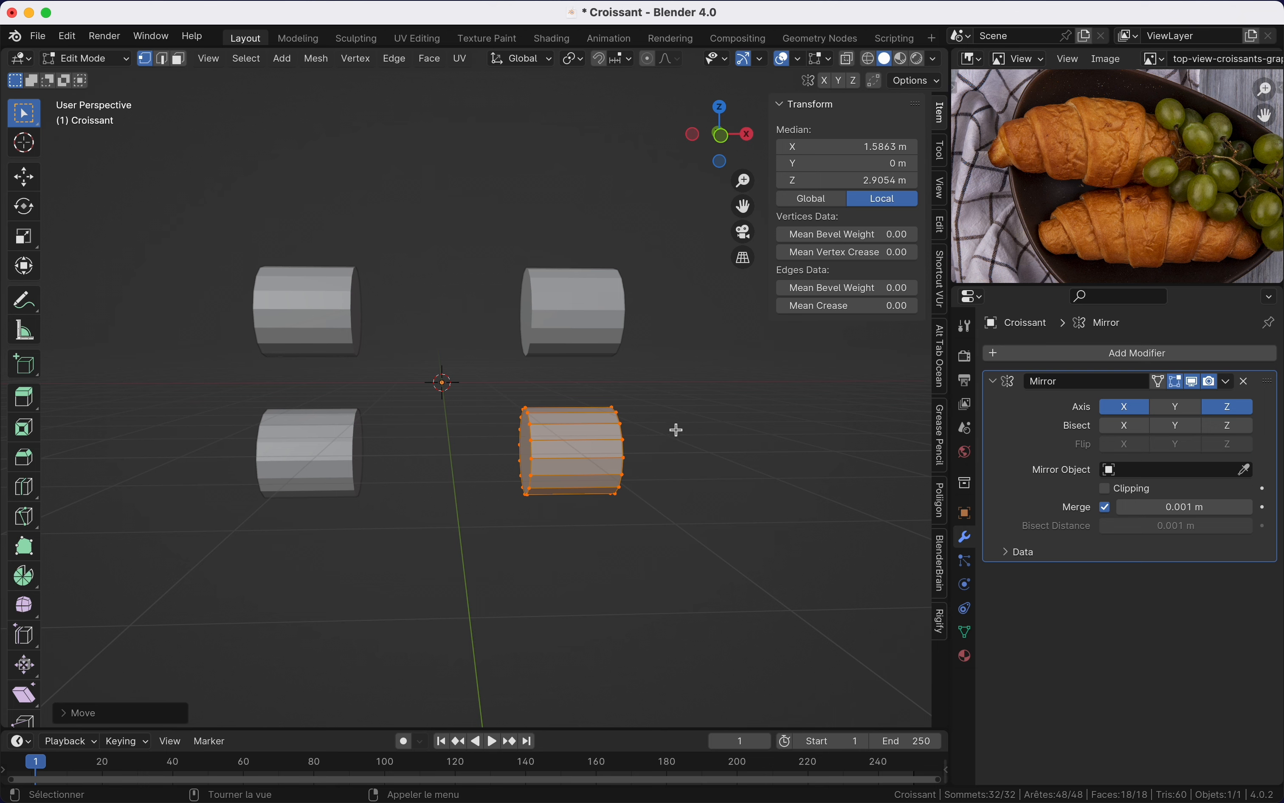
key(Tab)
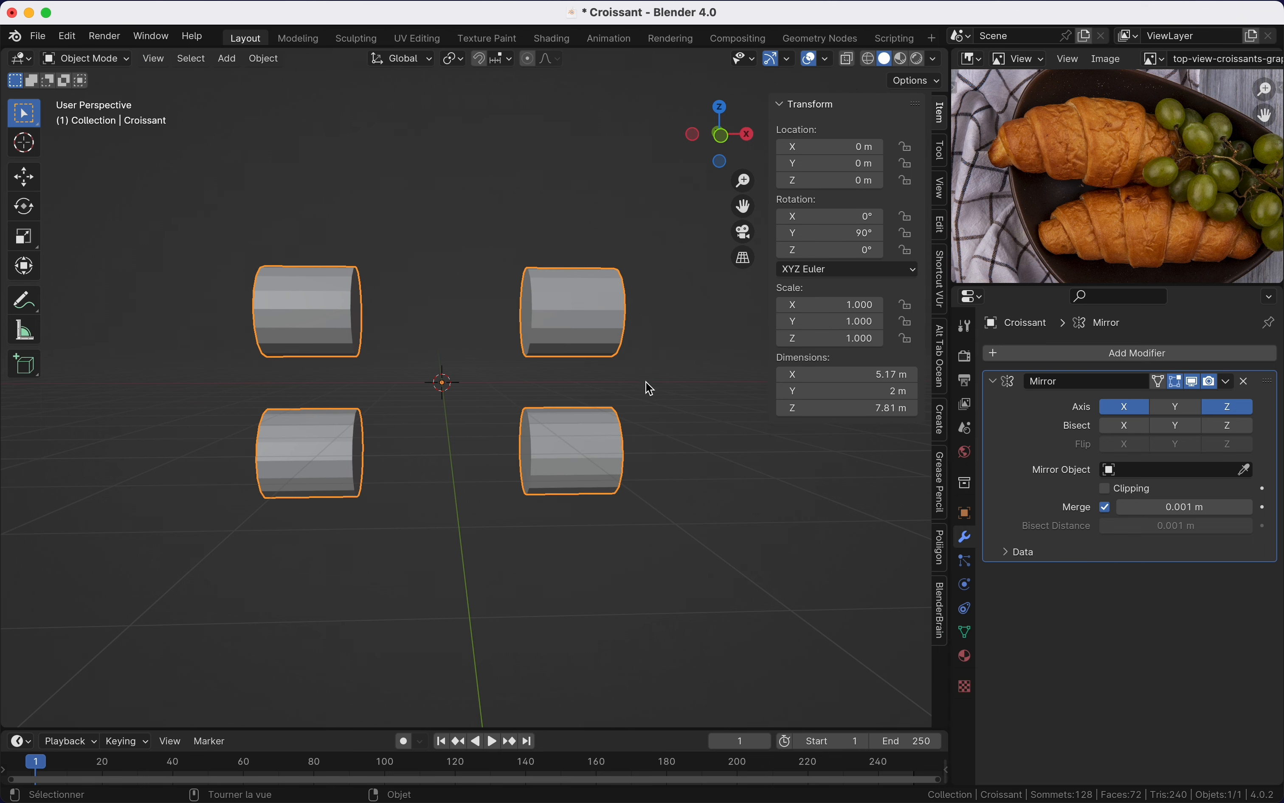
click(649, 384)
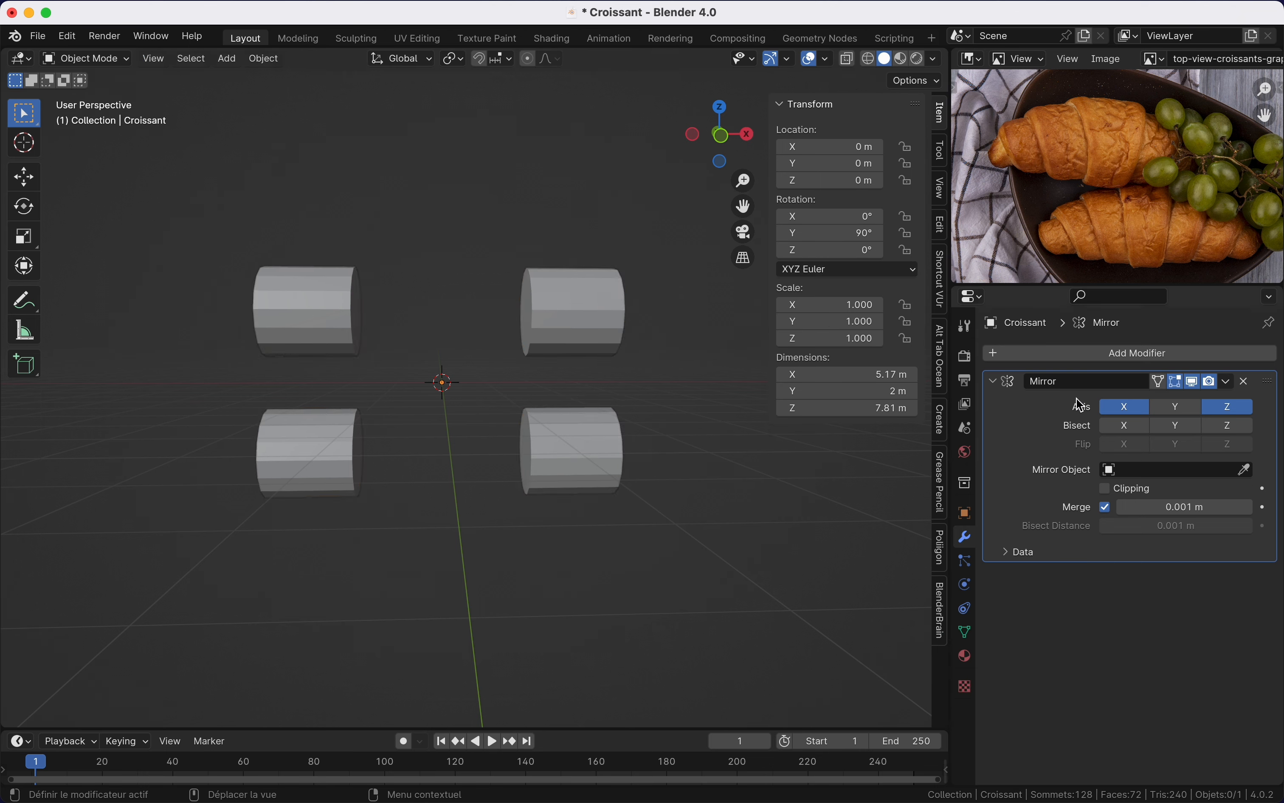
Step: Turn off the Mirror modifier's X axis and apply the Croissant's rotation
click(1114, 409)
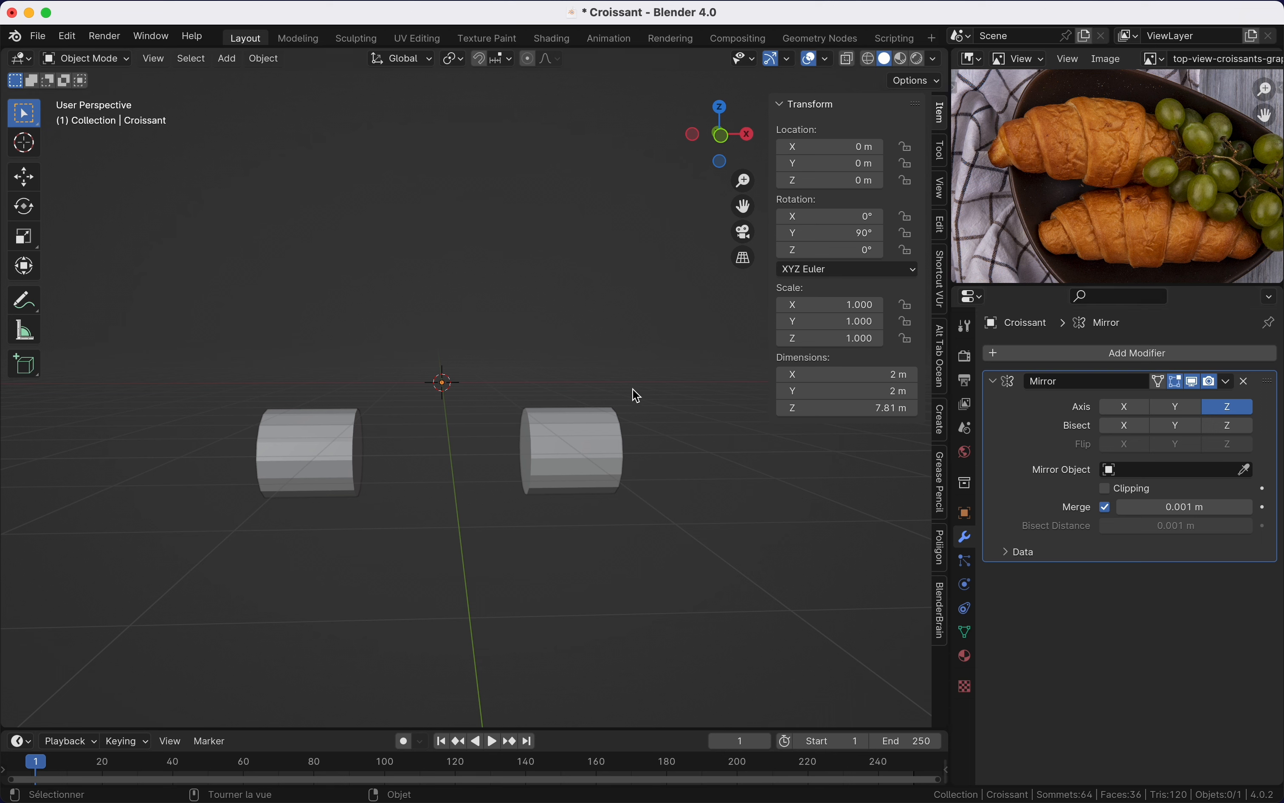
click(593, 432)
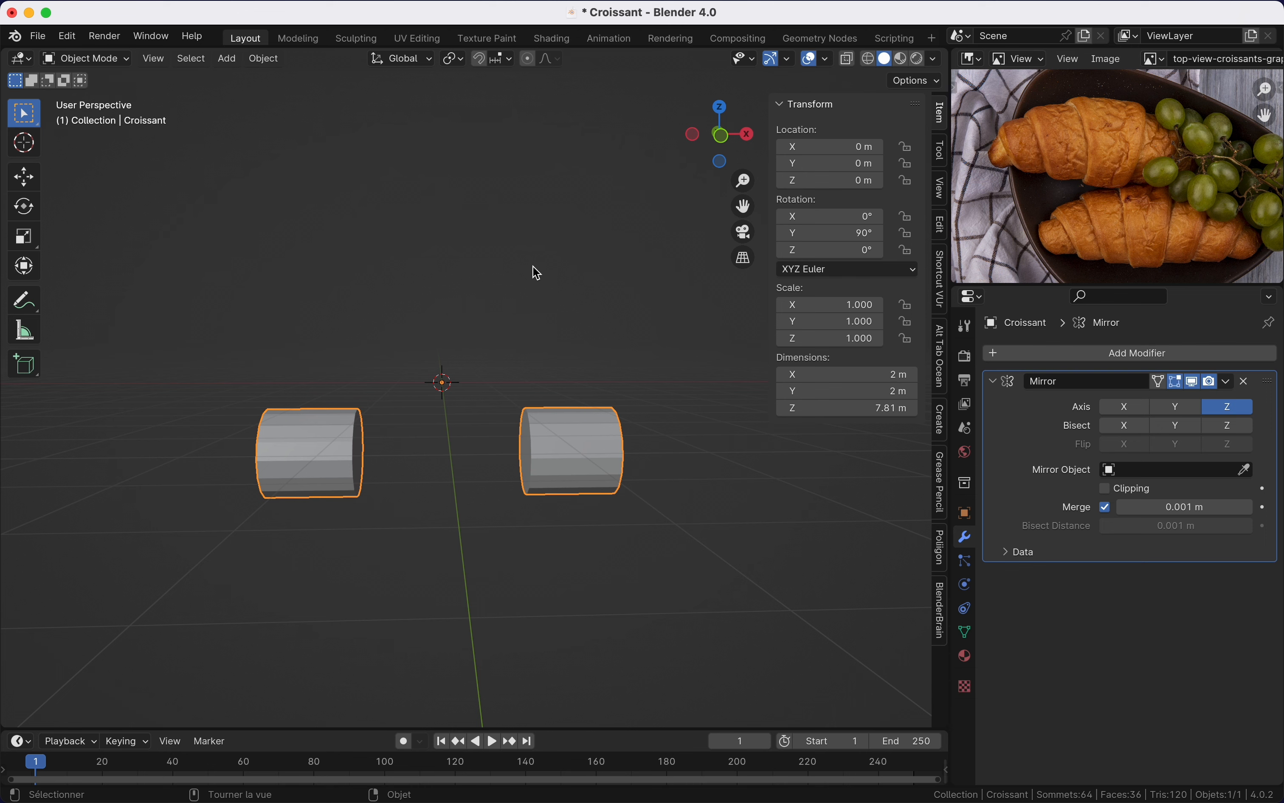
key(ctrl+a)
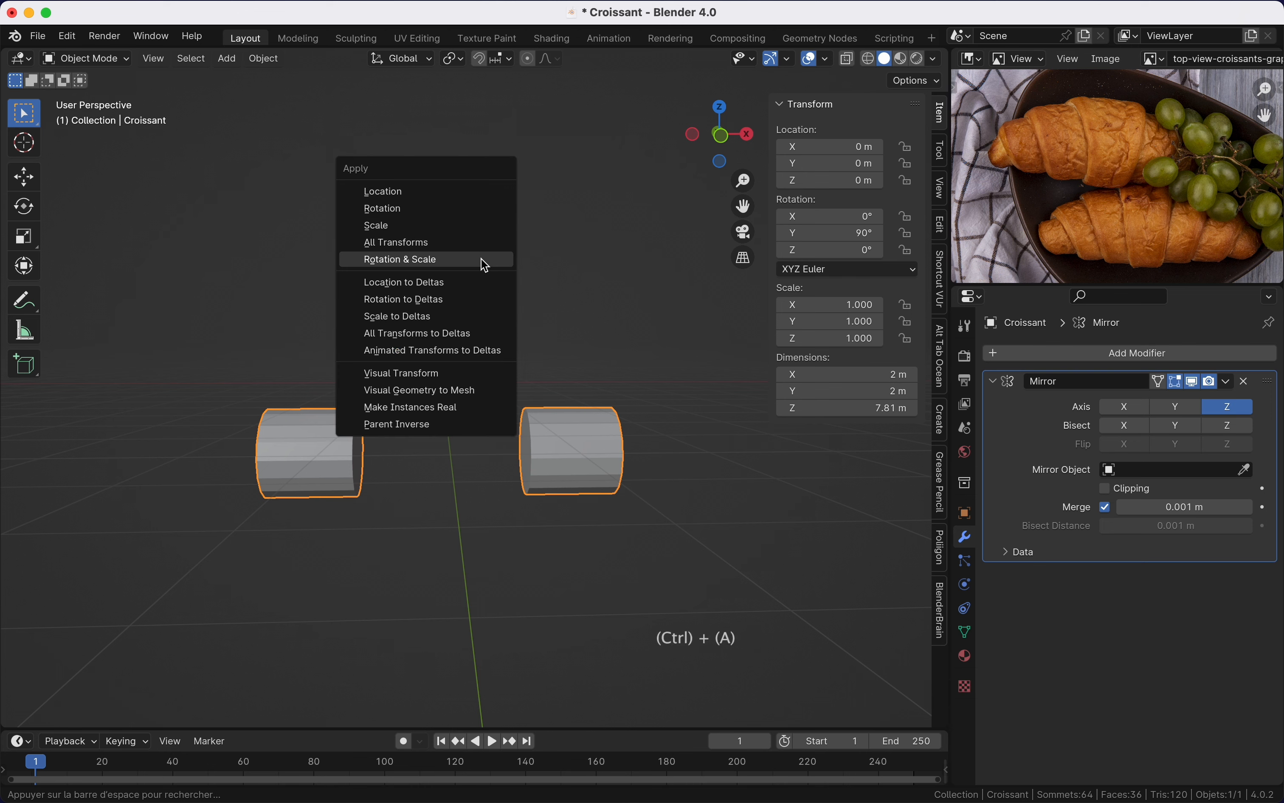
click(481, 208)
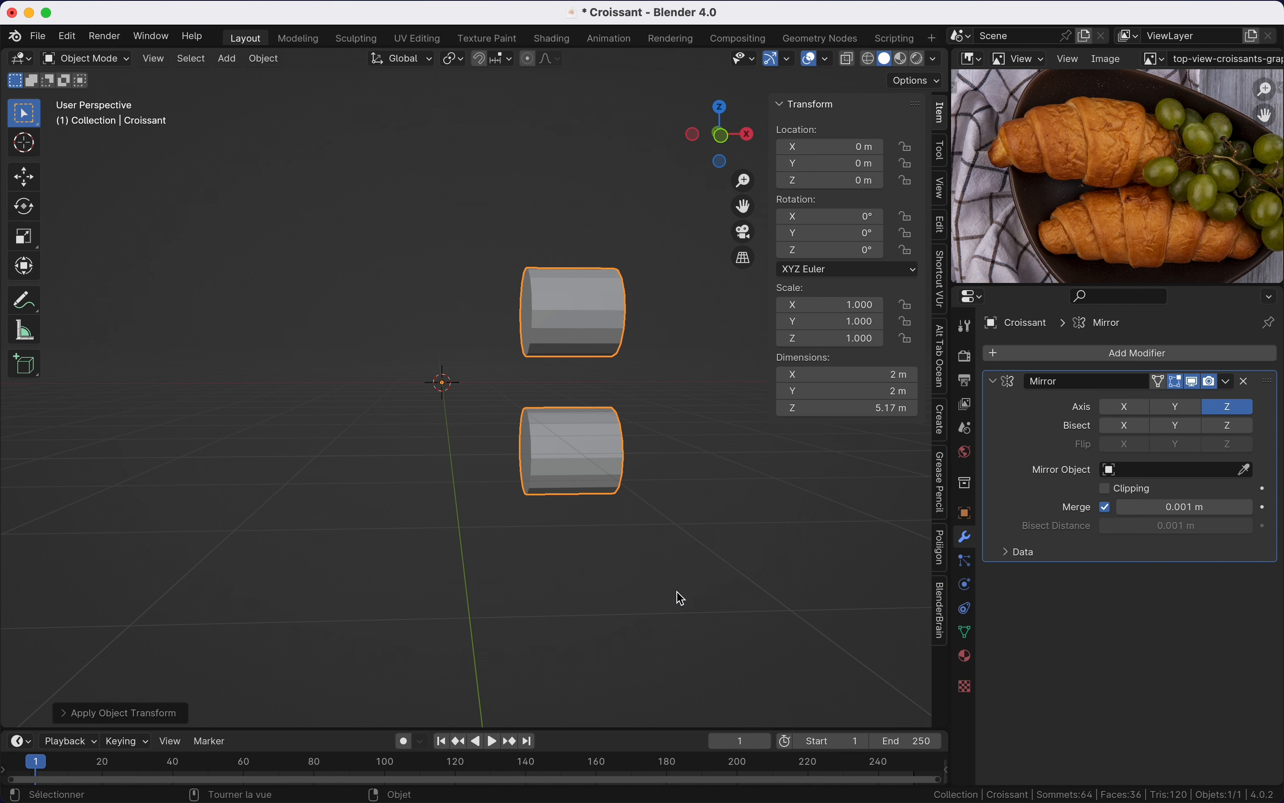
Step: Set the Mirror modifier to mirror on the X axis only, turning Z off
click(1125, 407)
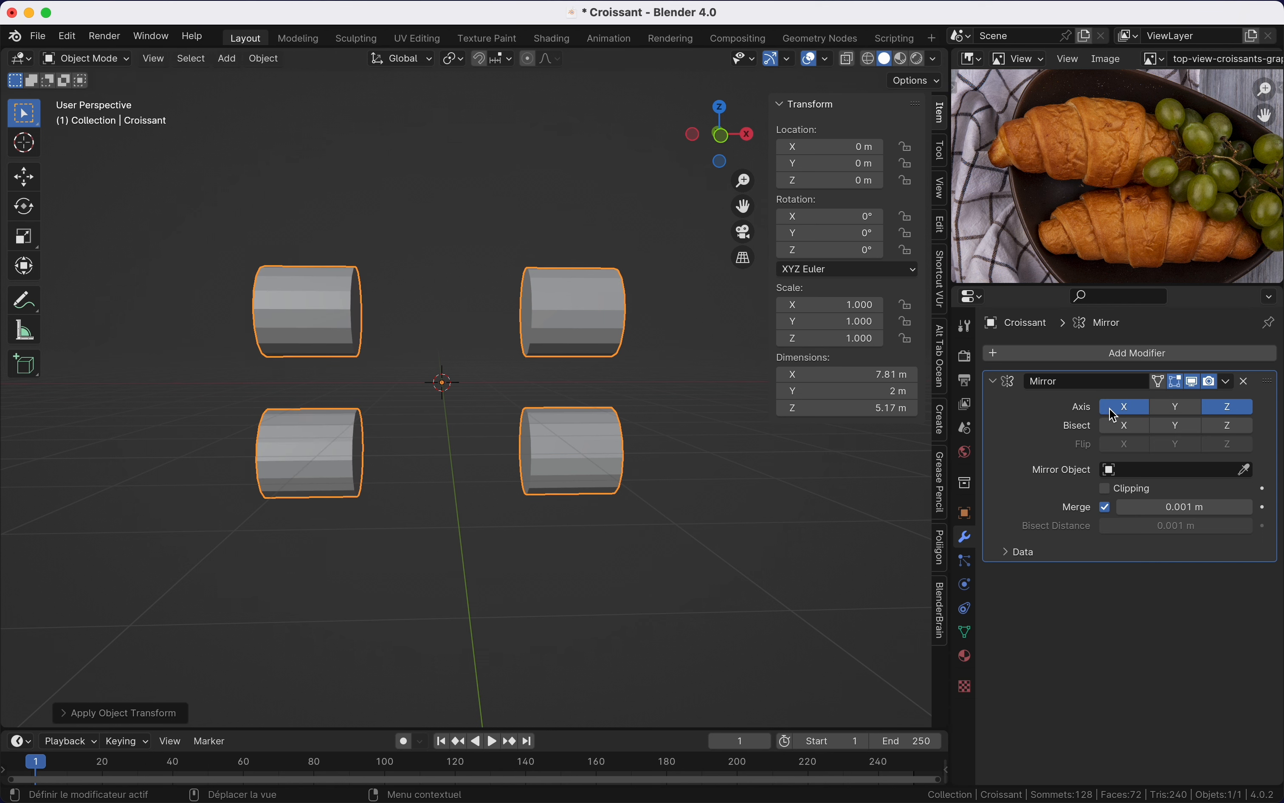
click(1233, 412)
scroll(610, 338, right, 3)
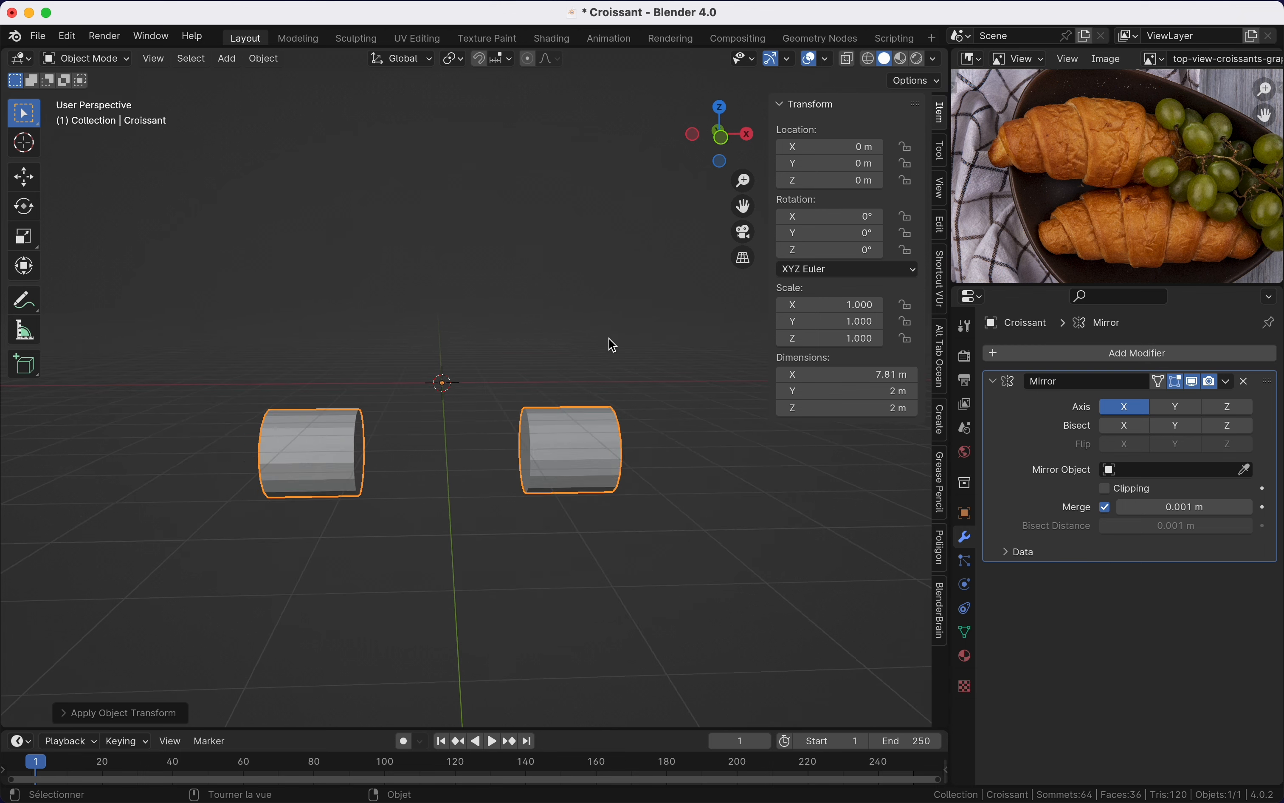
scroll(609, 338, up, 5)
scroll(609, 338, down, 3)
scroll(609, 338, down, 1)
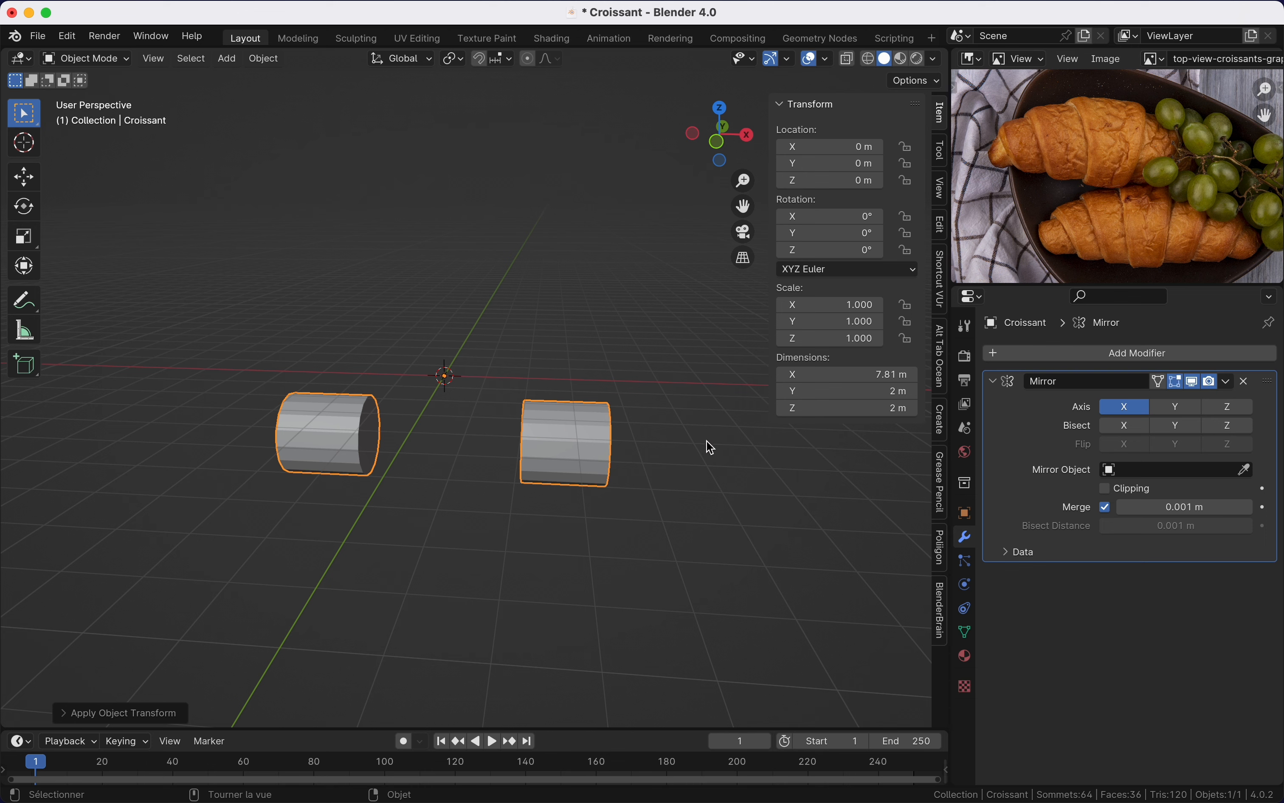
Step: Set the Croissant's origin to its geometry and clear the object's location
right_click(680, 473)
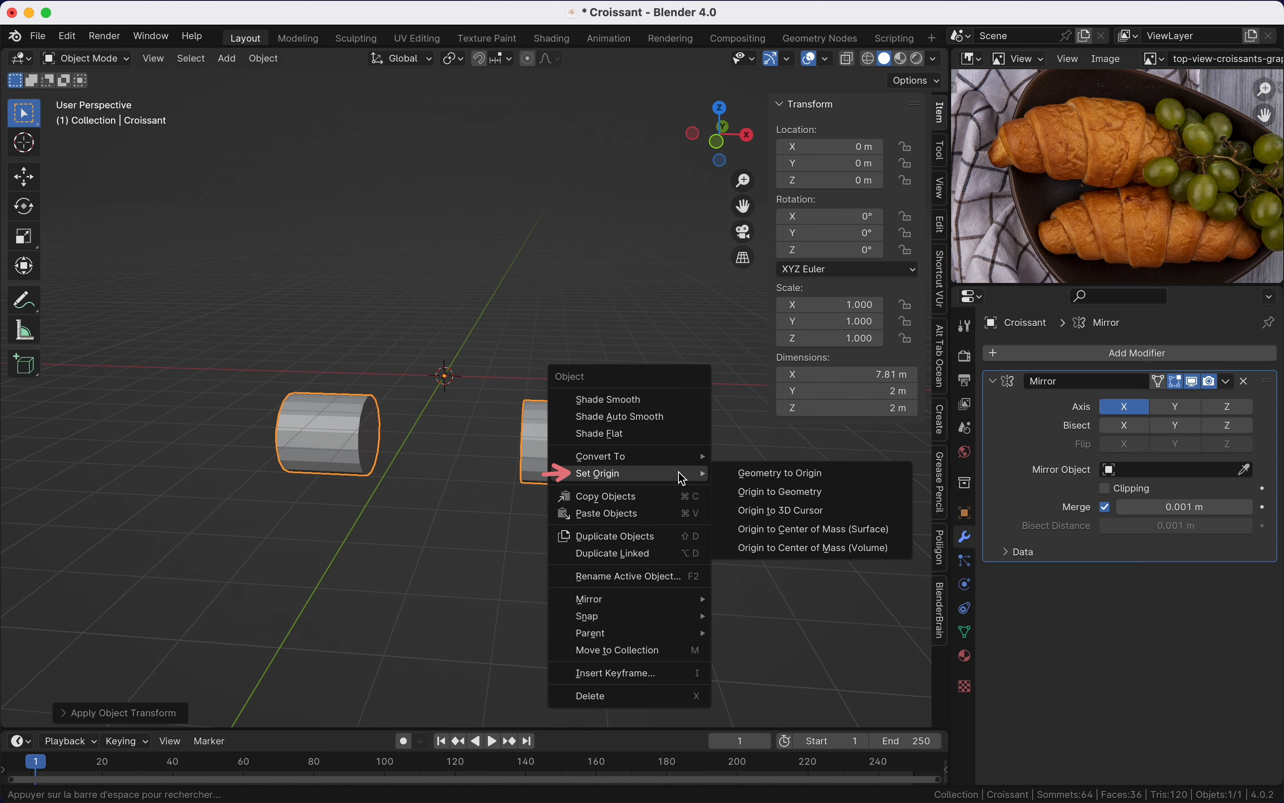
click(785, 503)
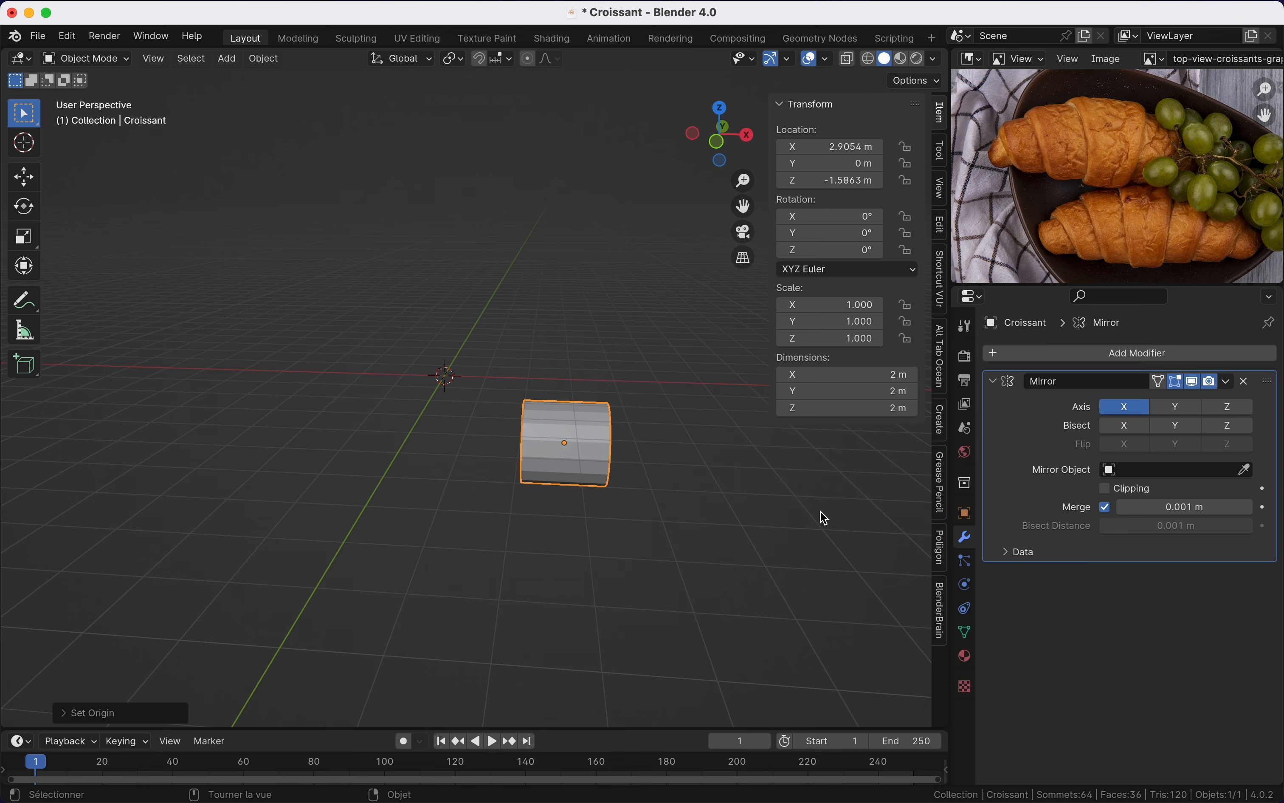
key(alt+g)
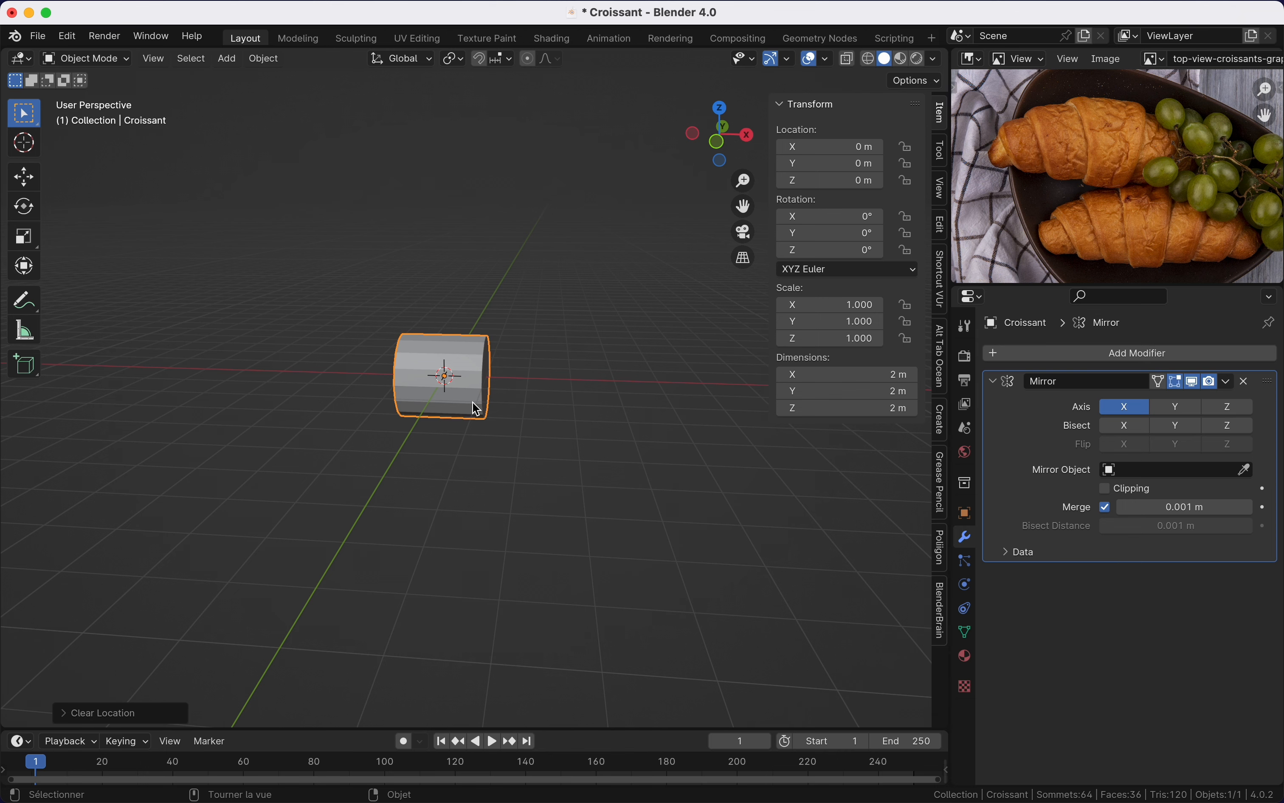
scroll(472, 402, left, 5)
shift+scroll(472, 402, left, 2)
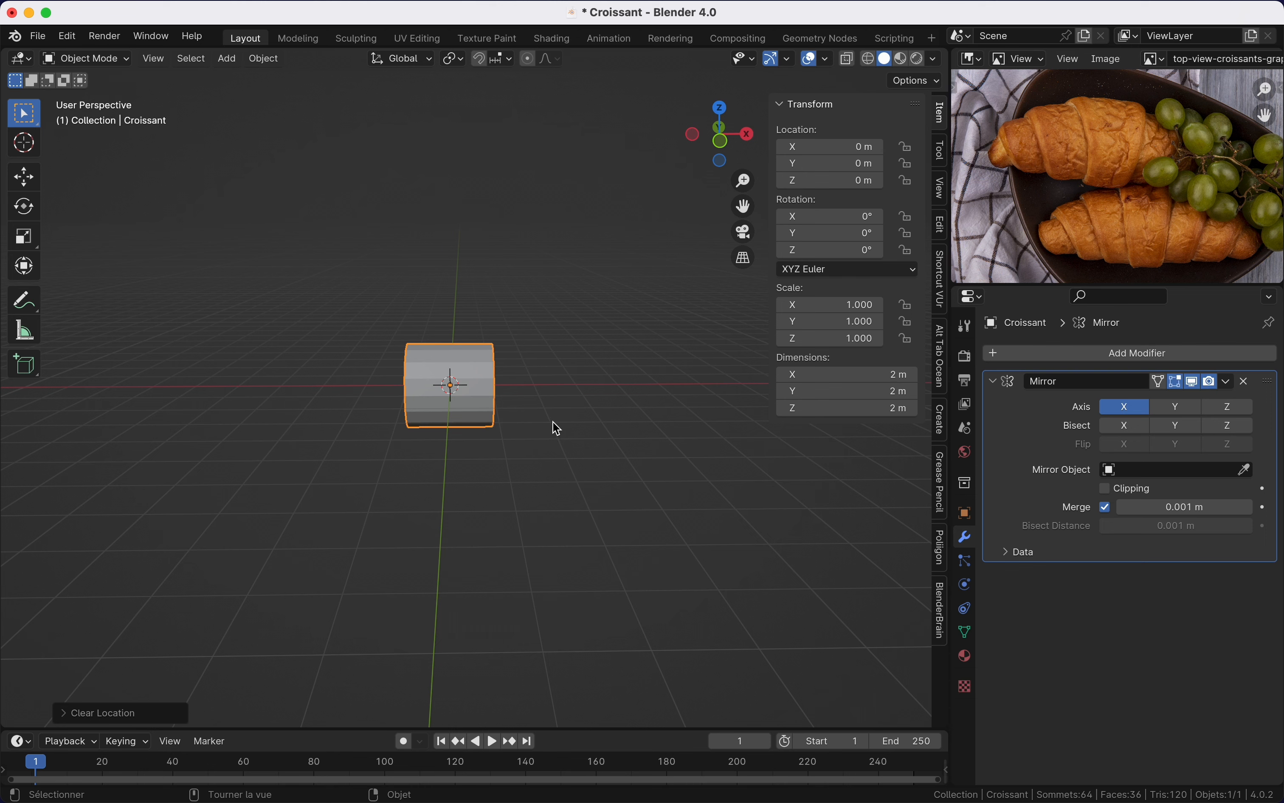
Step: Rotate and scale the Croissant freehand, clearing its rotation and scale after each change
key(r)
click(523, 335)
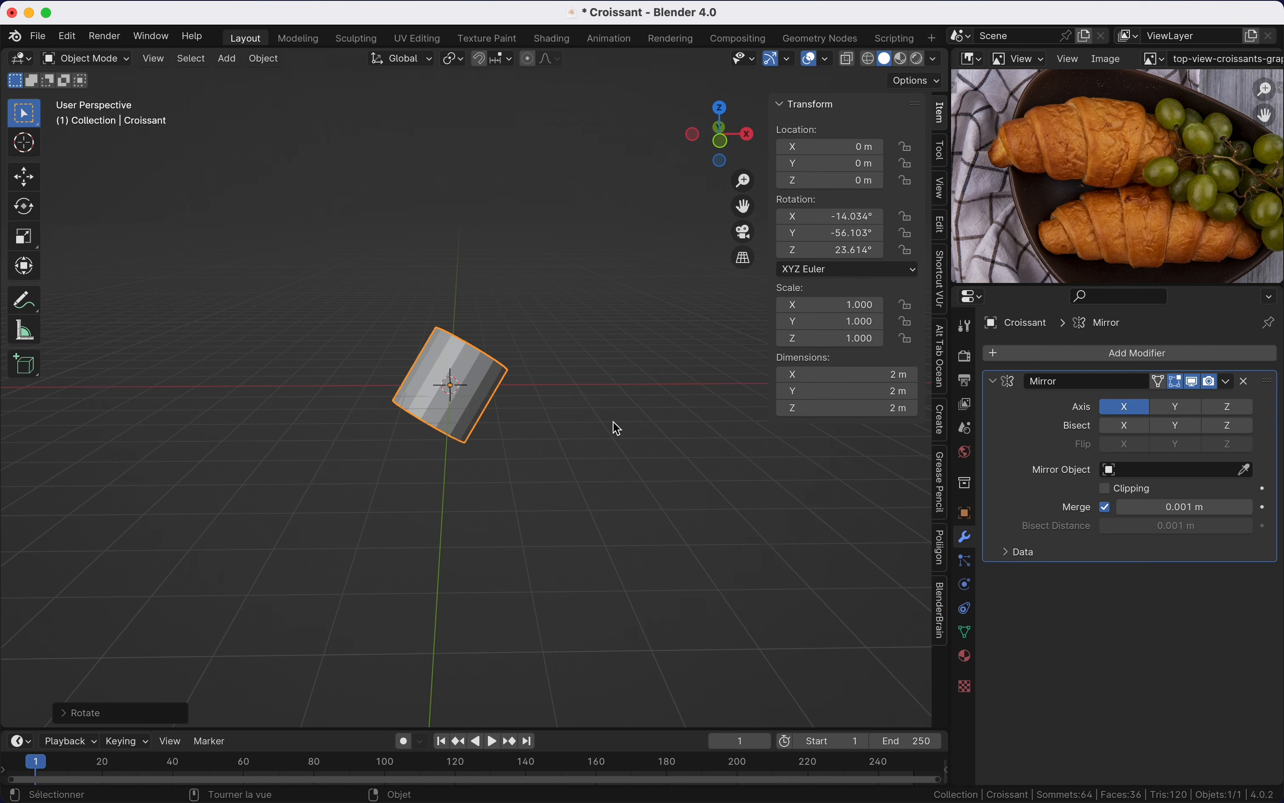
key(alt+r)
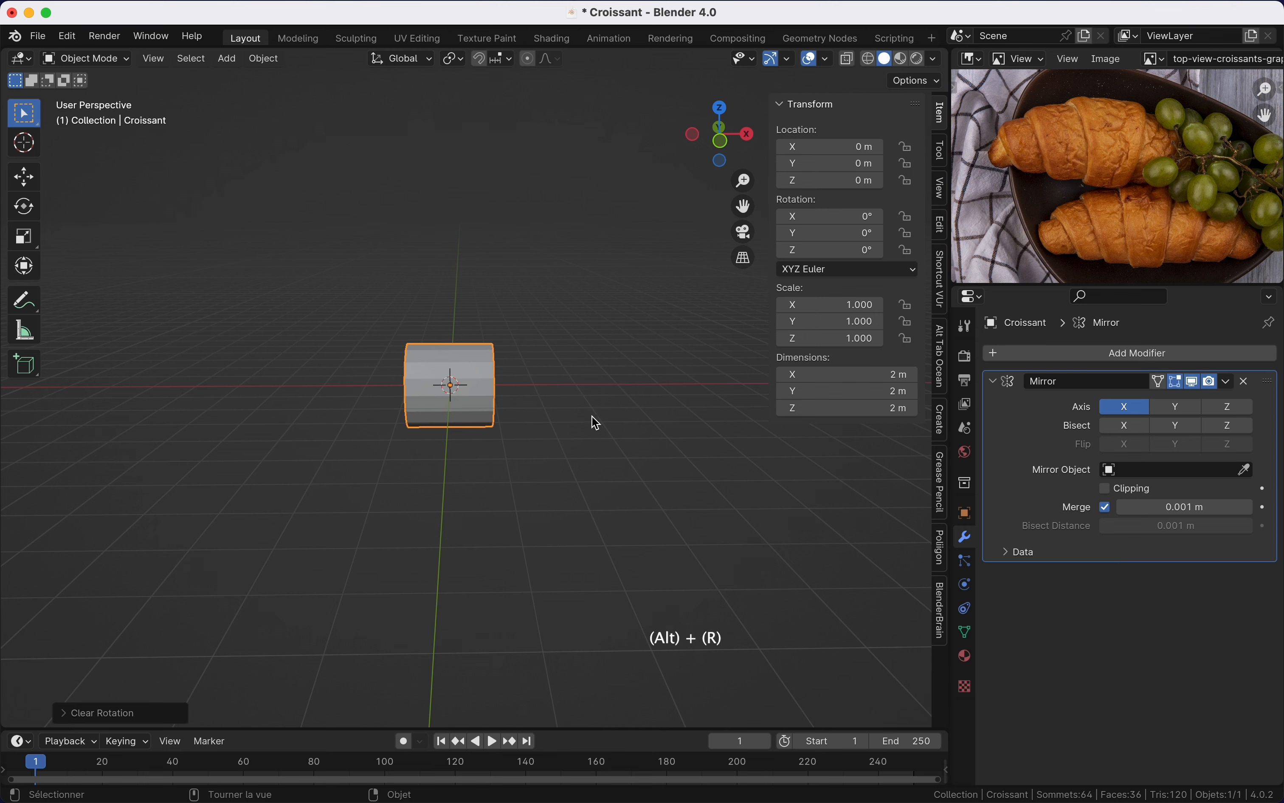
key(s)
click(699, 453)
key(alt+s)
Step: Enter Edit Mode on the Croissant cylinder at the world origin
shift+scroll(579, 429, left, 3)
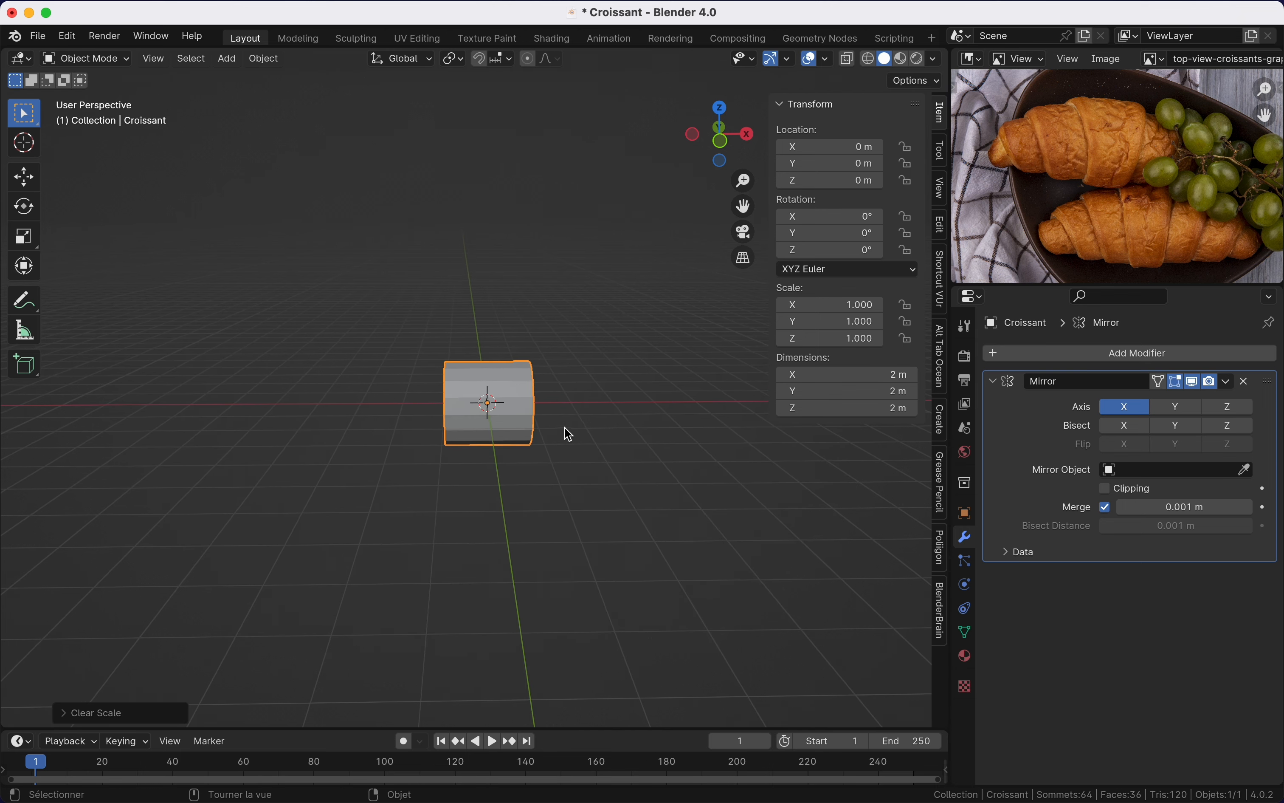
scroll(565, 427, up, 2)
shift+scroll(565, 427, down, 2)
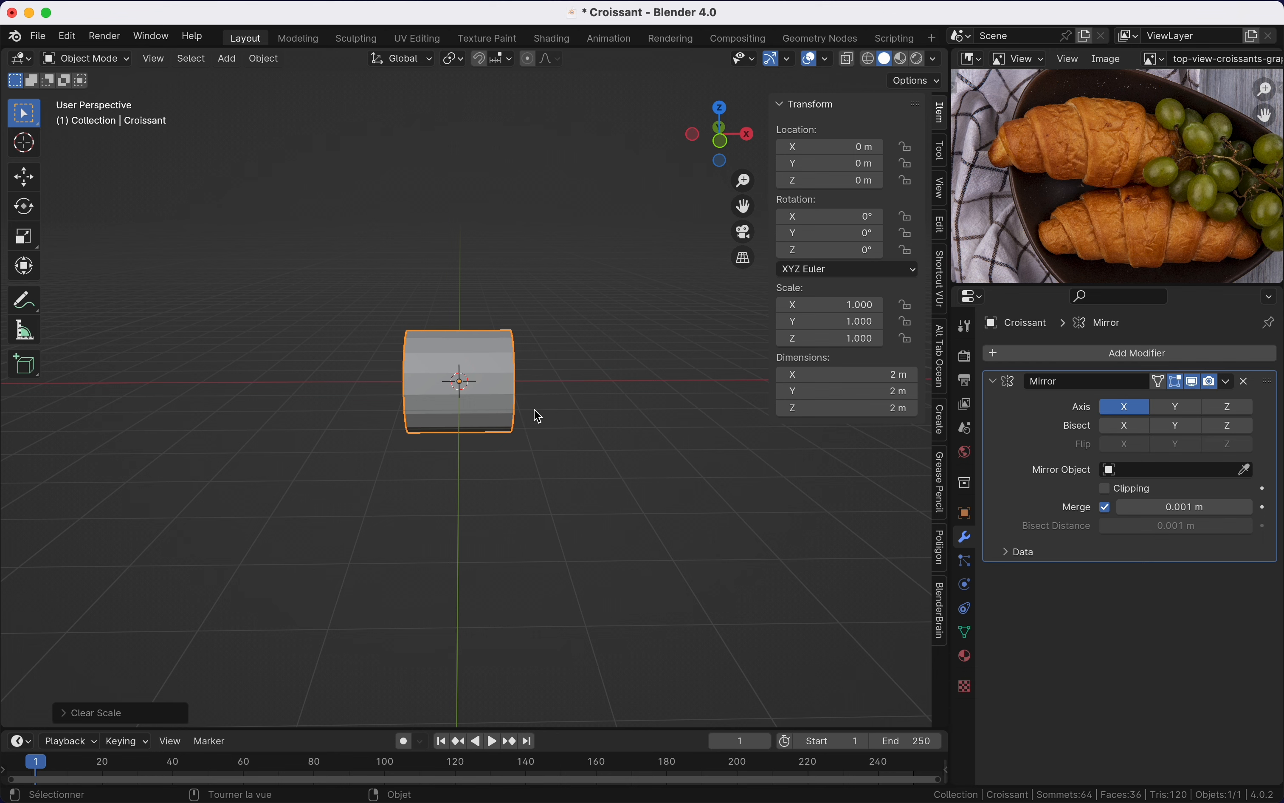
key(Tab)
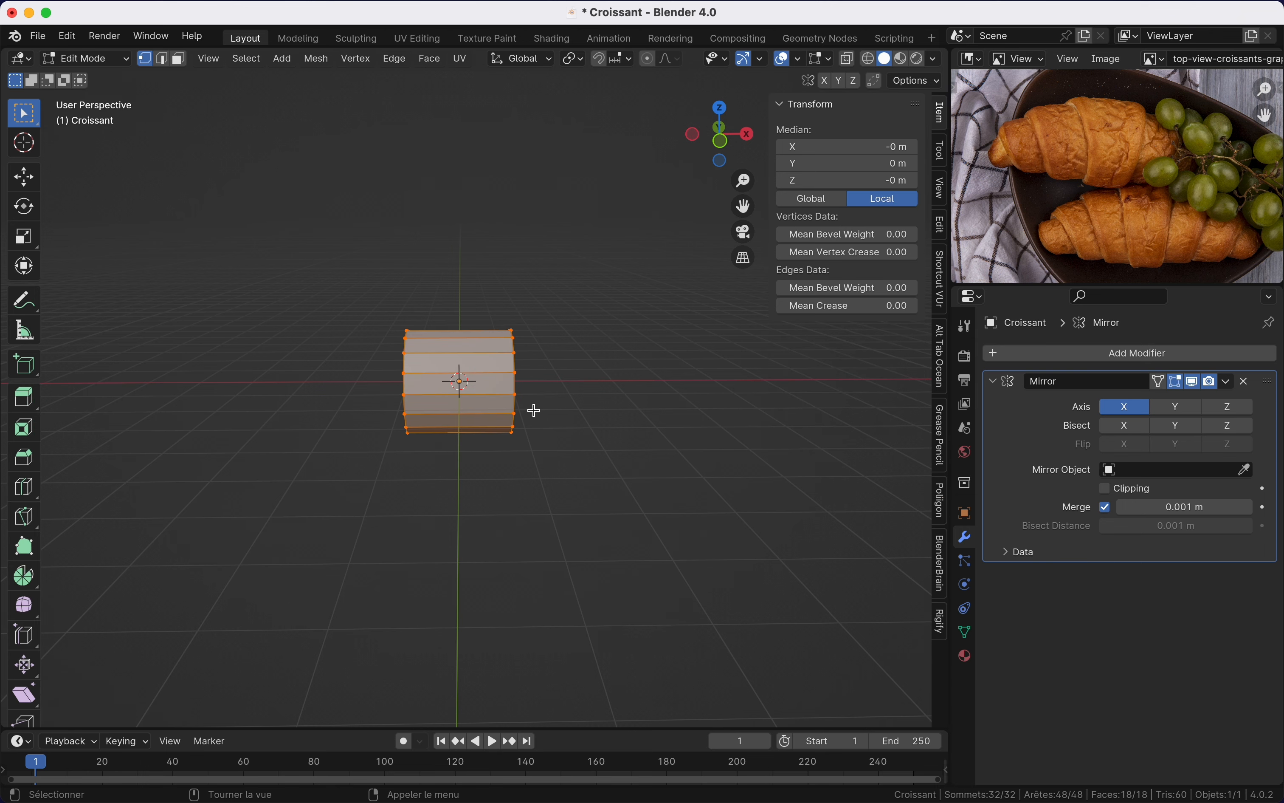
Step: Try moving the Croissant's whole mesh about 1.18 m along the global X axis and undo the move
key(g)
key(x)
click(593, 414)
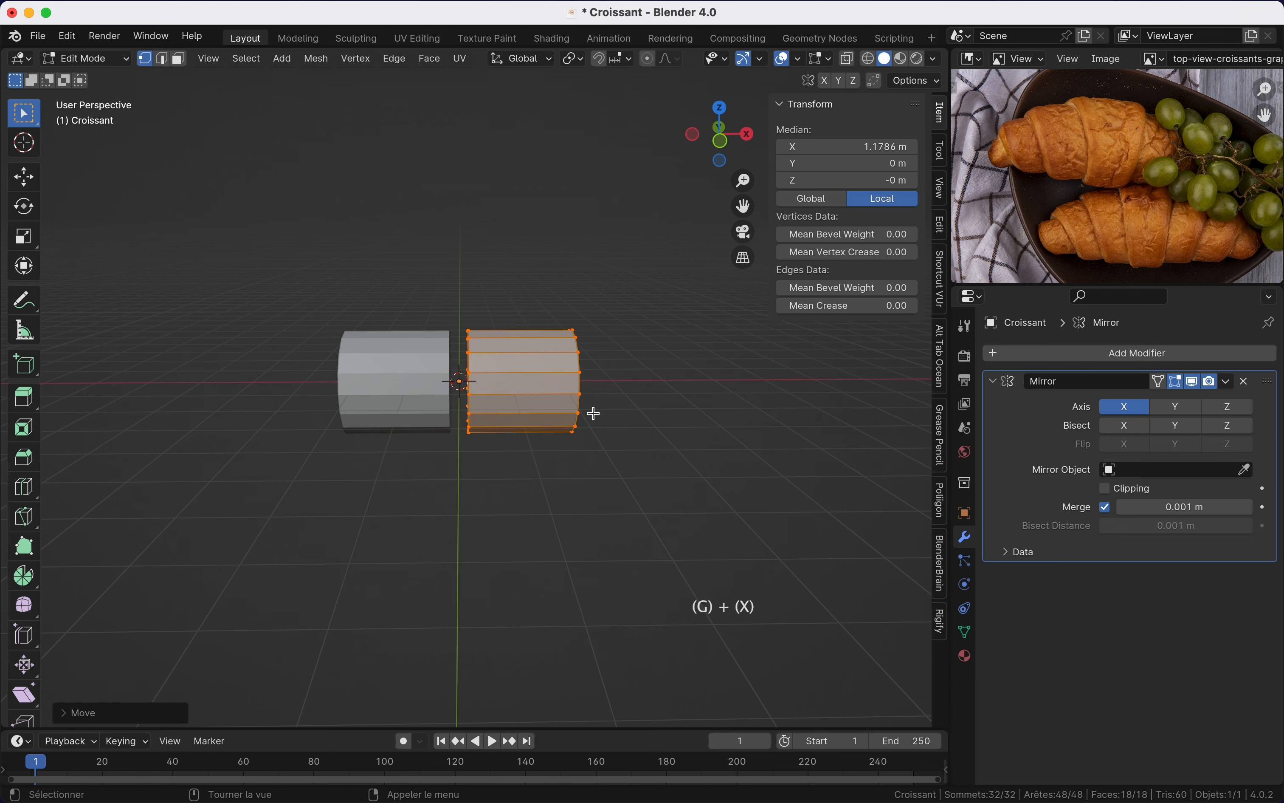
key(super+z)
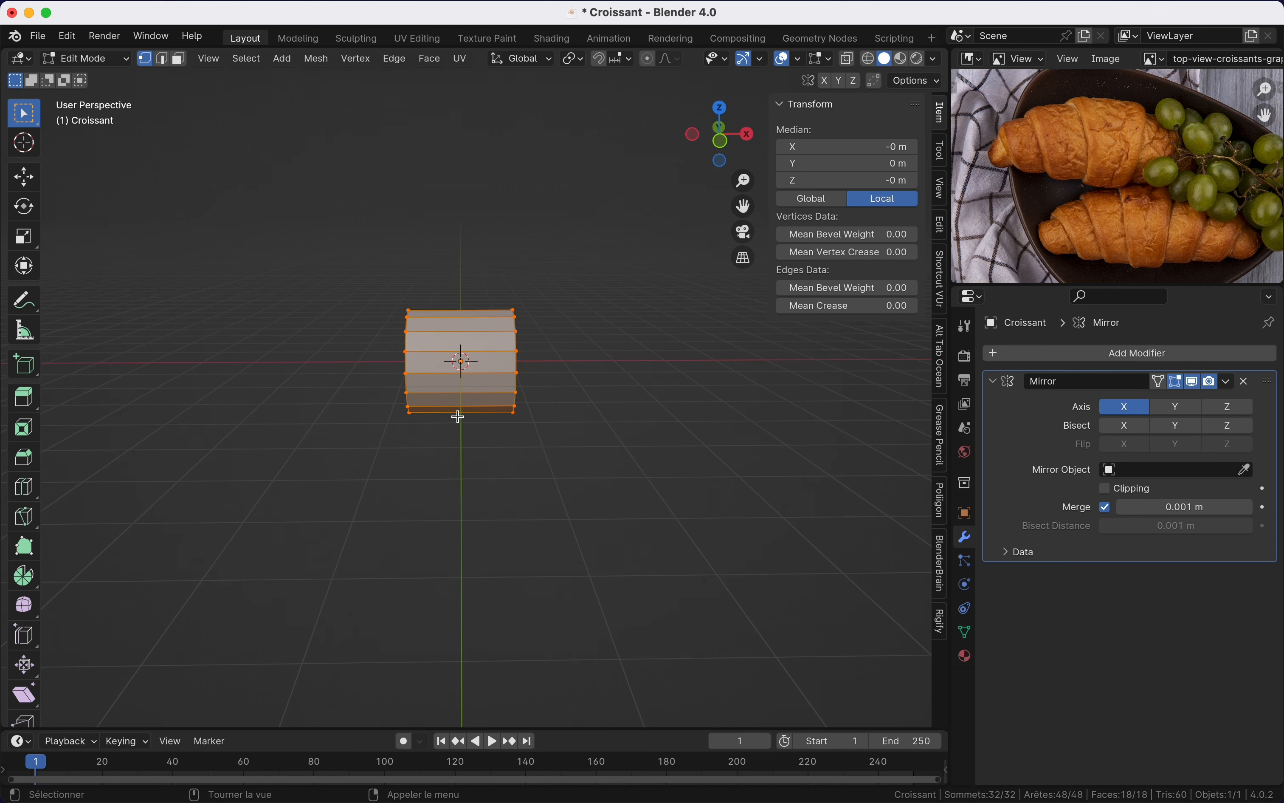
Step: Deselect the mesh, preview a single cut around the cylinder with the Loop Cut tool, and return to the Select Box tool
scroll(460, 417, up, 4)
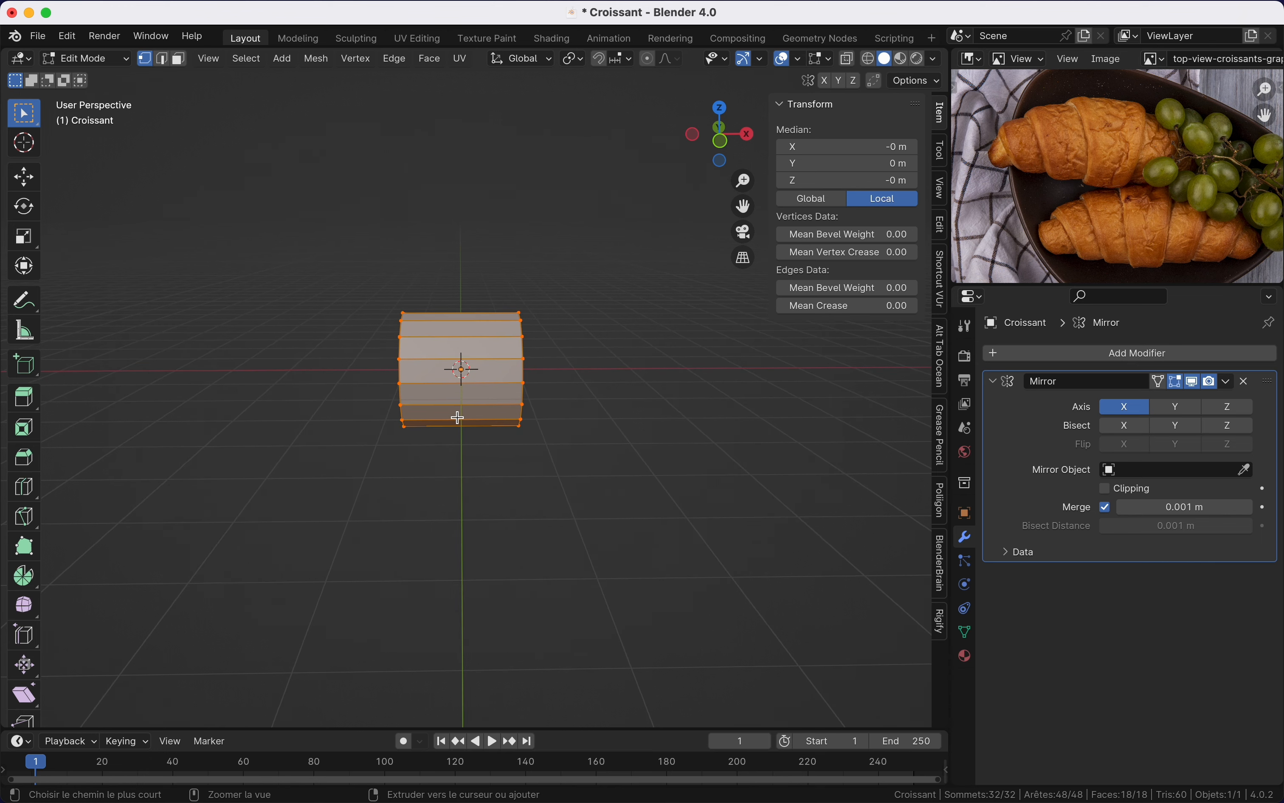
shift+scroll(457, 418, up, 3)
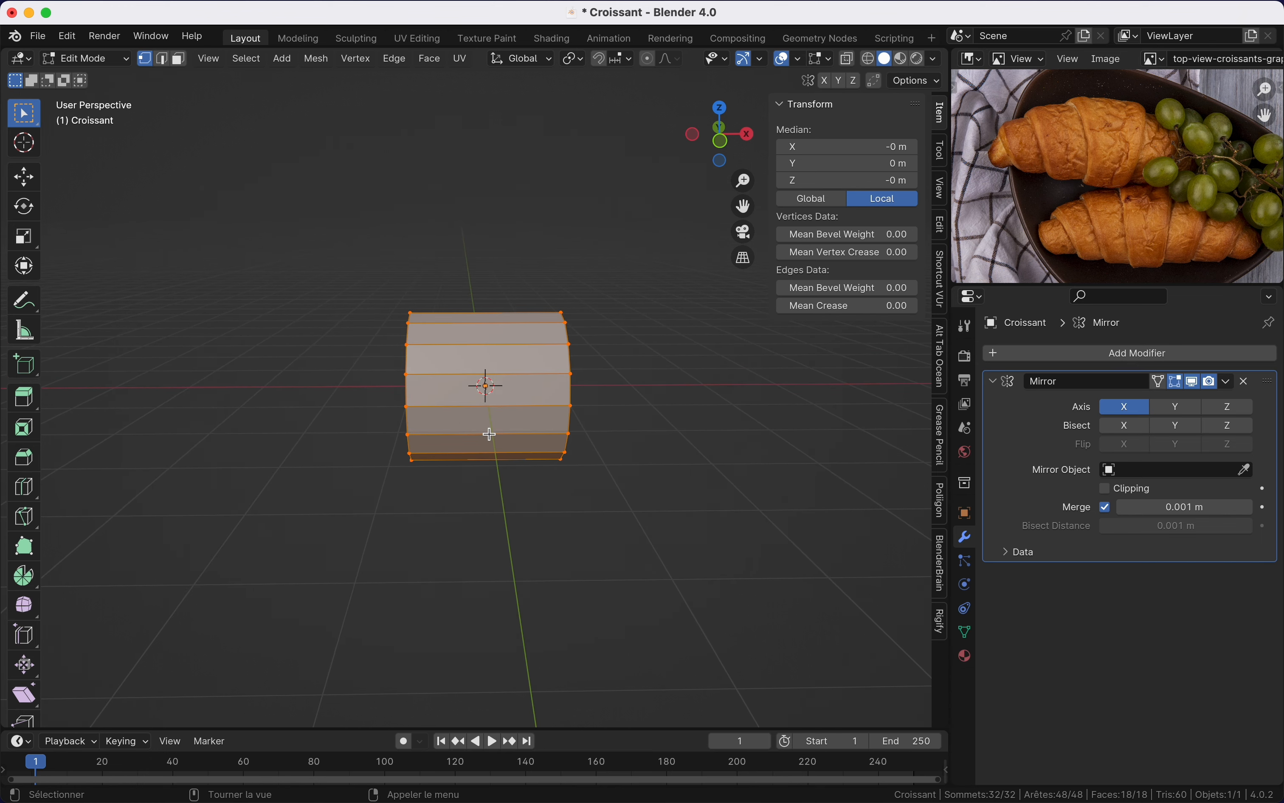
click(637, 436)
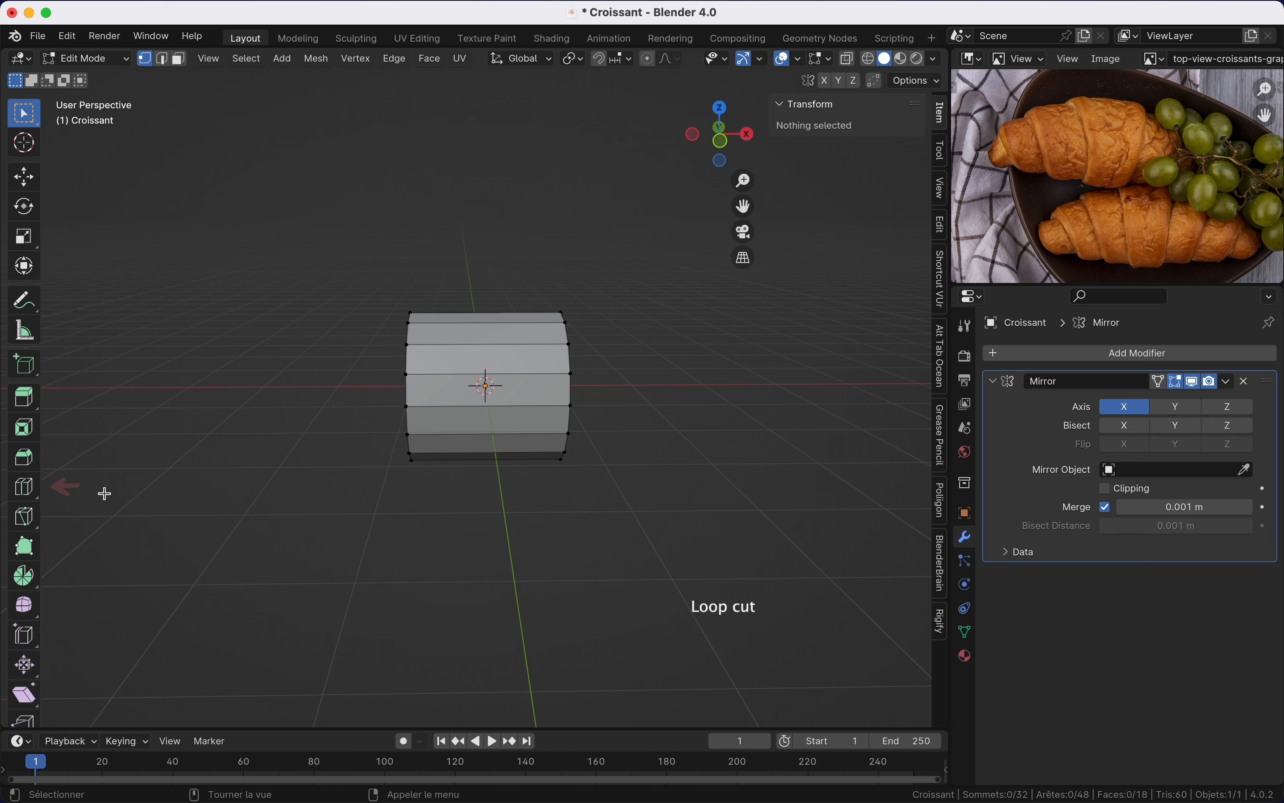
click(23, 486)
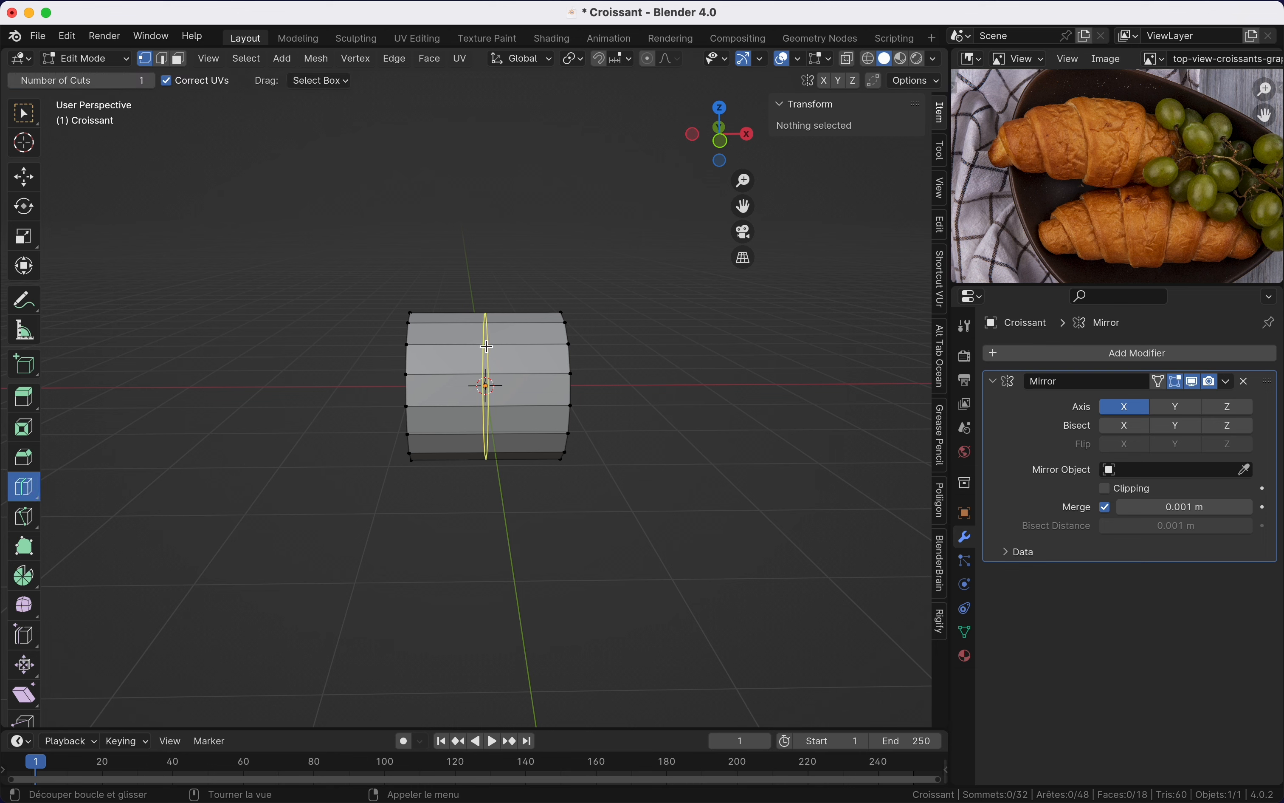
click(28, 120)
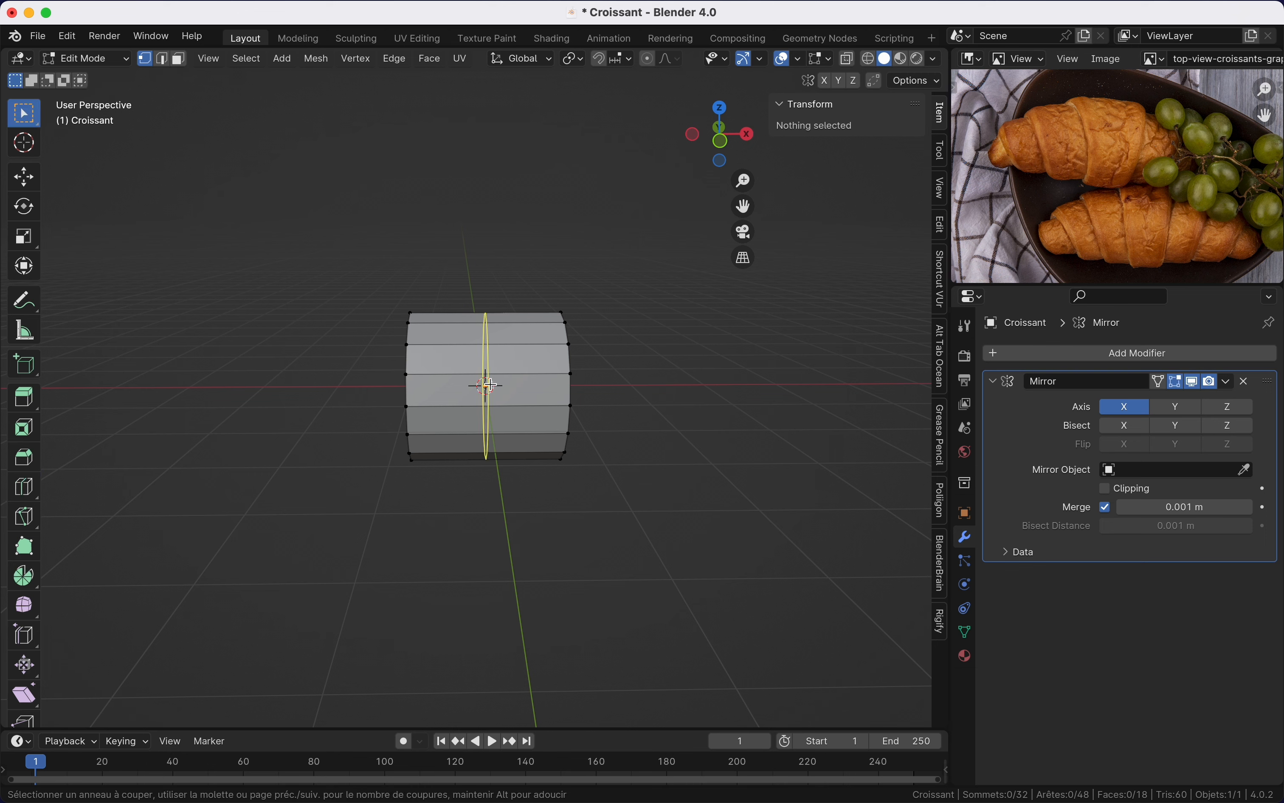
Step: Add a centred loop cut around the cylinder, inspect it from several sides and undo it
double_click(491, 385)
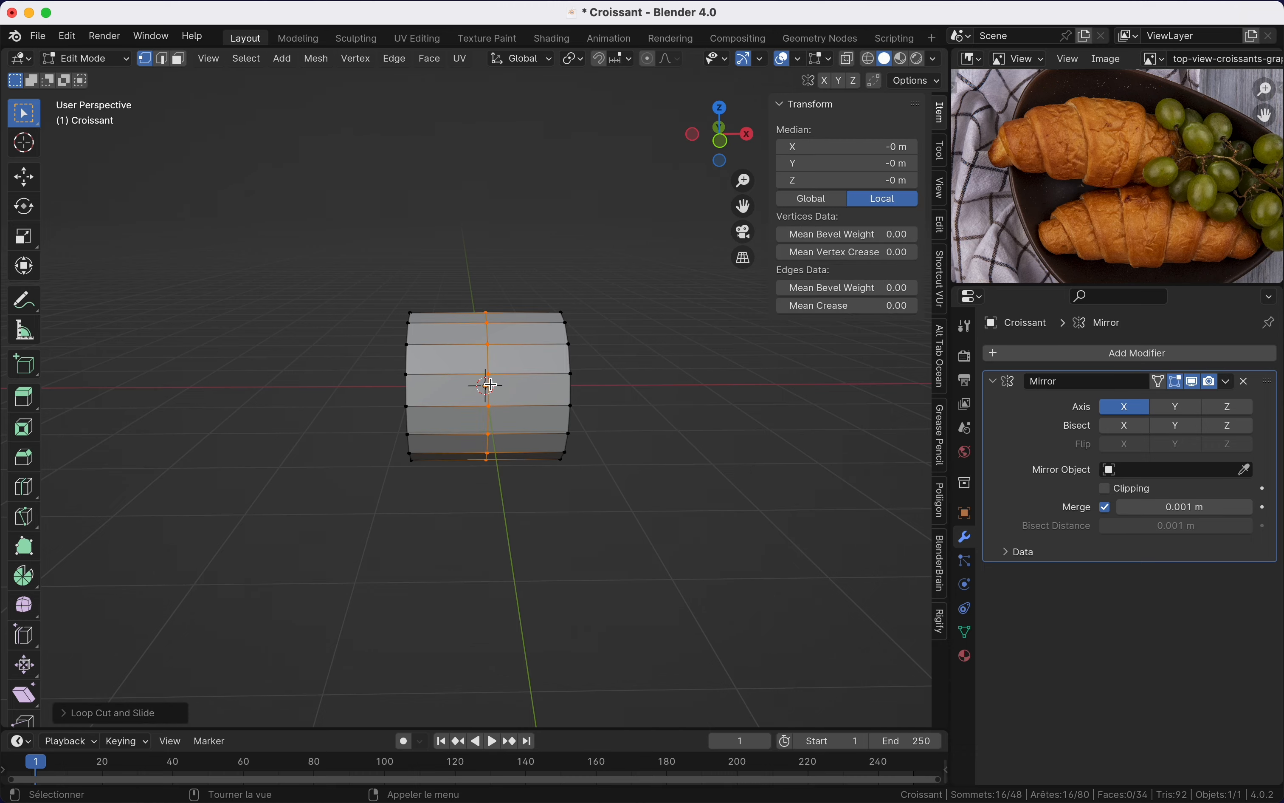
scroll(491, 385, right, 10)
scroll(491, 384, right, 10)
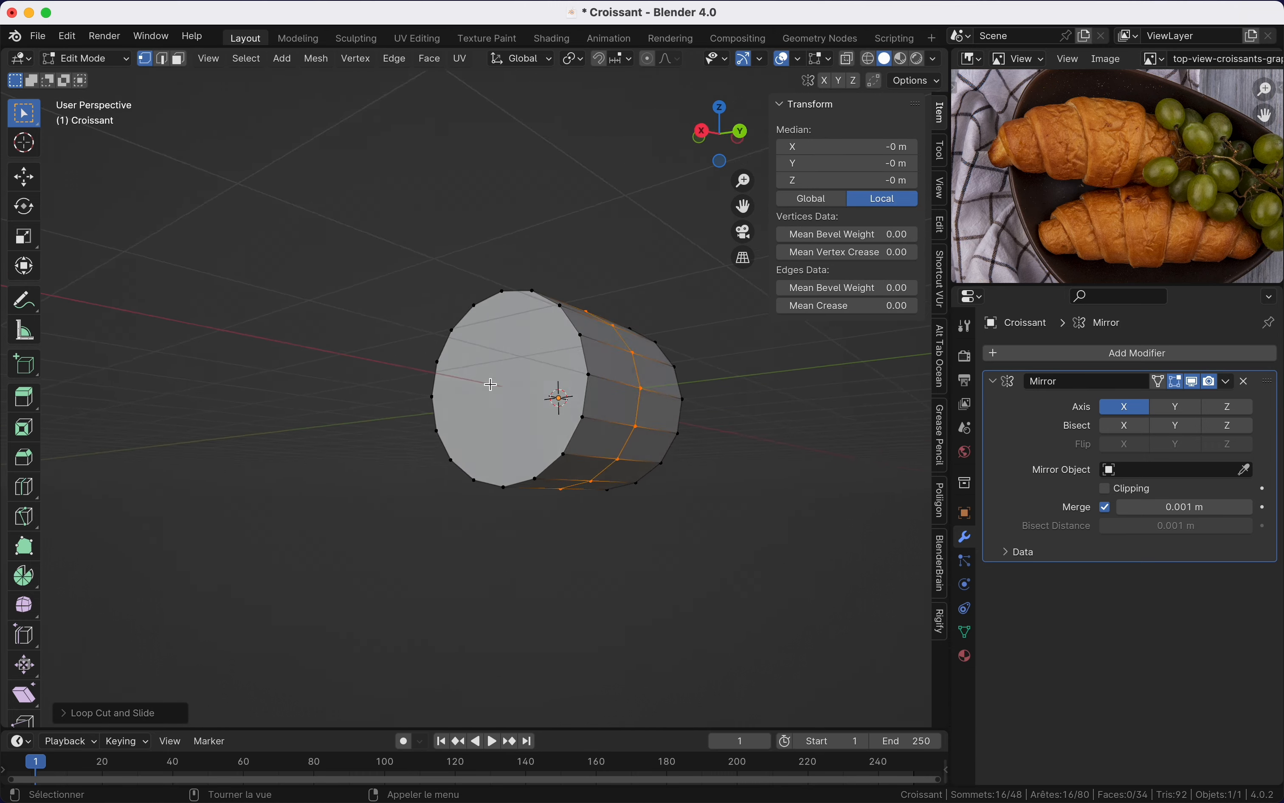
scroll(490, 385, left, 10)
scroll(490, 385, left, 10)
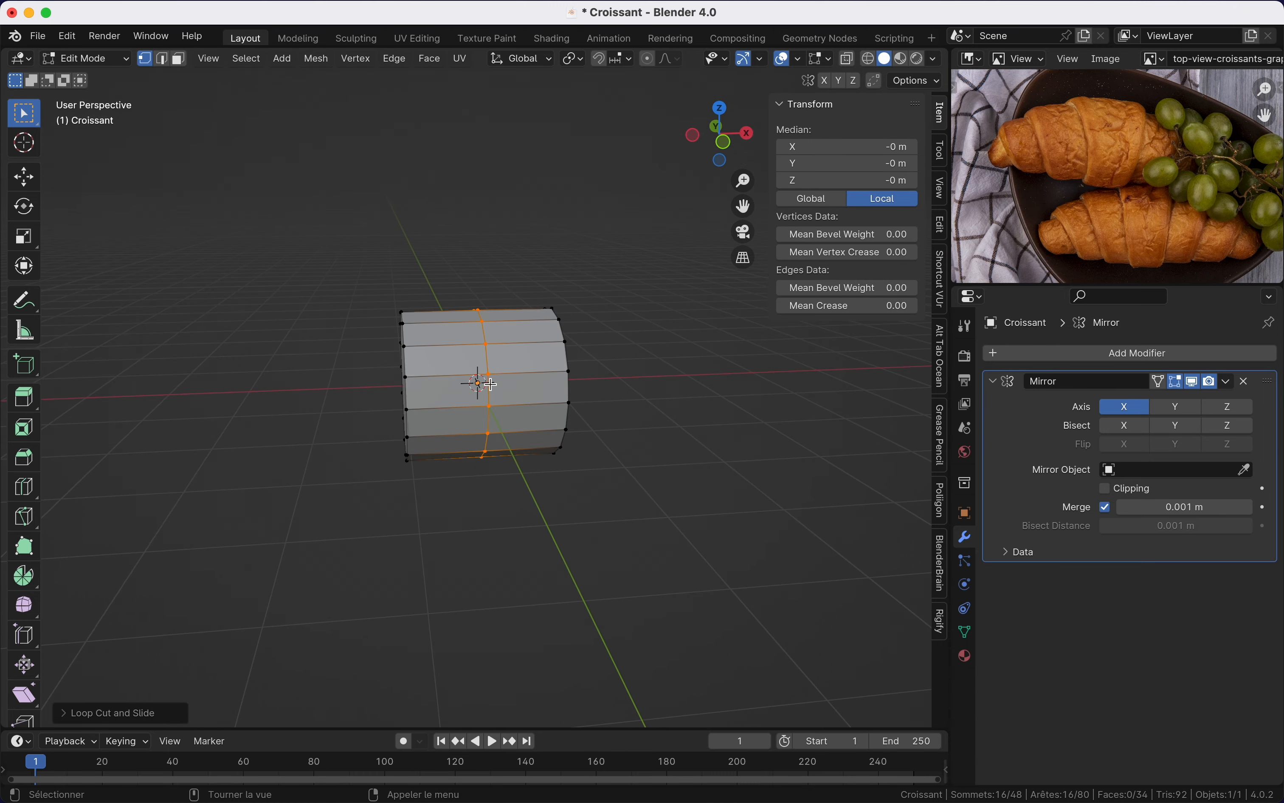
key(super+z)
Step: Try a loop cut slid to about 0.69 m along X near the cylinder's end and undo it
shift+scroll(562, 419, right, 3)
key(ctrl+r)
click(507, 418)
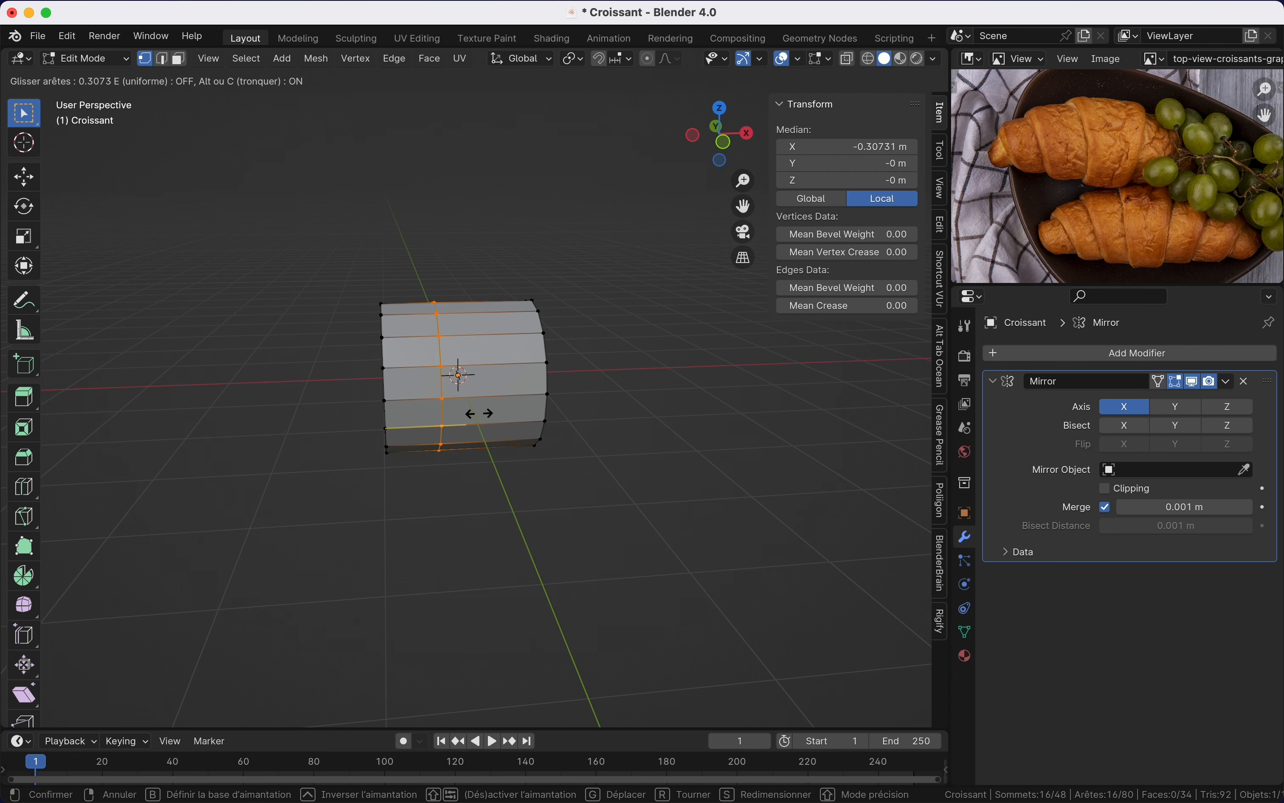
click(561, 407)
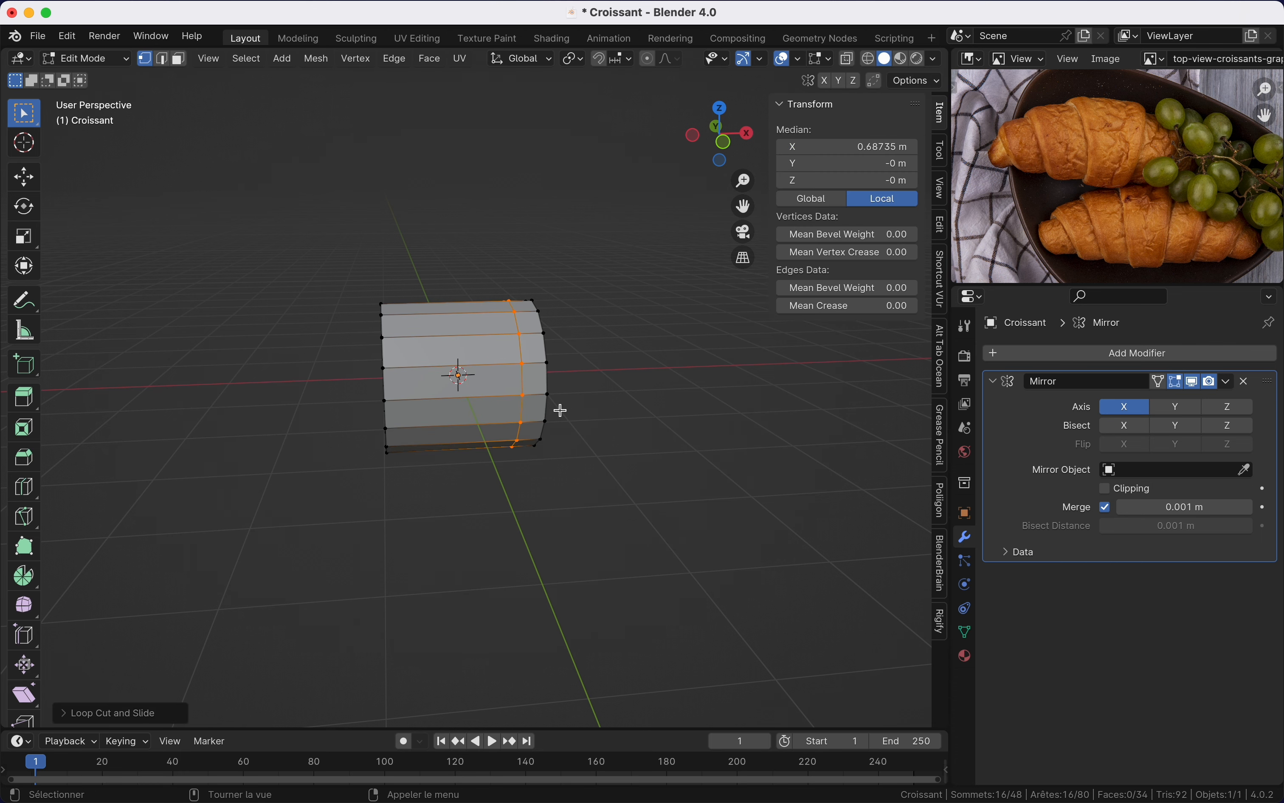
scroll(561, 410, down, 1)
click(561, 409)
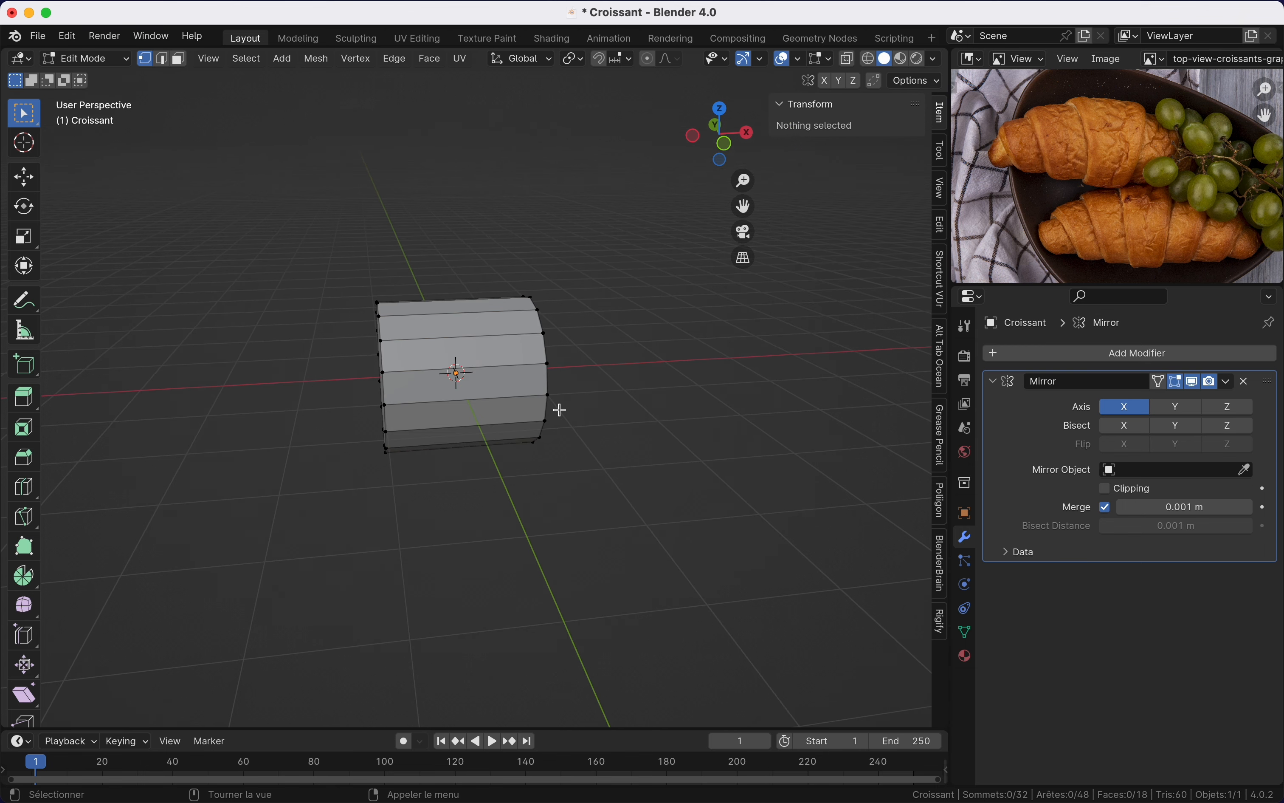
Step: Add one loop cut around the cylinder, keeping it exactly centred along its length
key(ctrl+r)
click(482, 381)
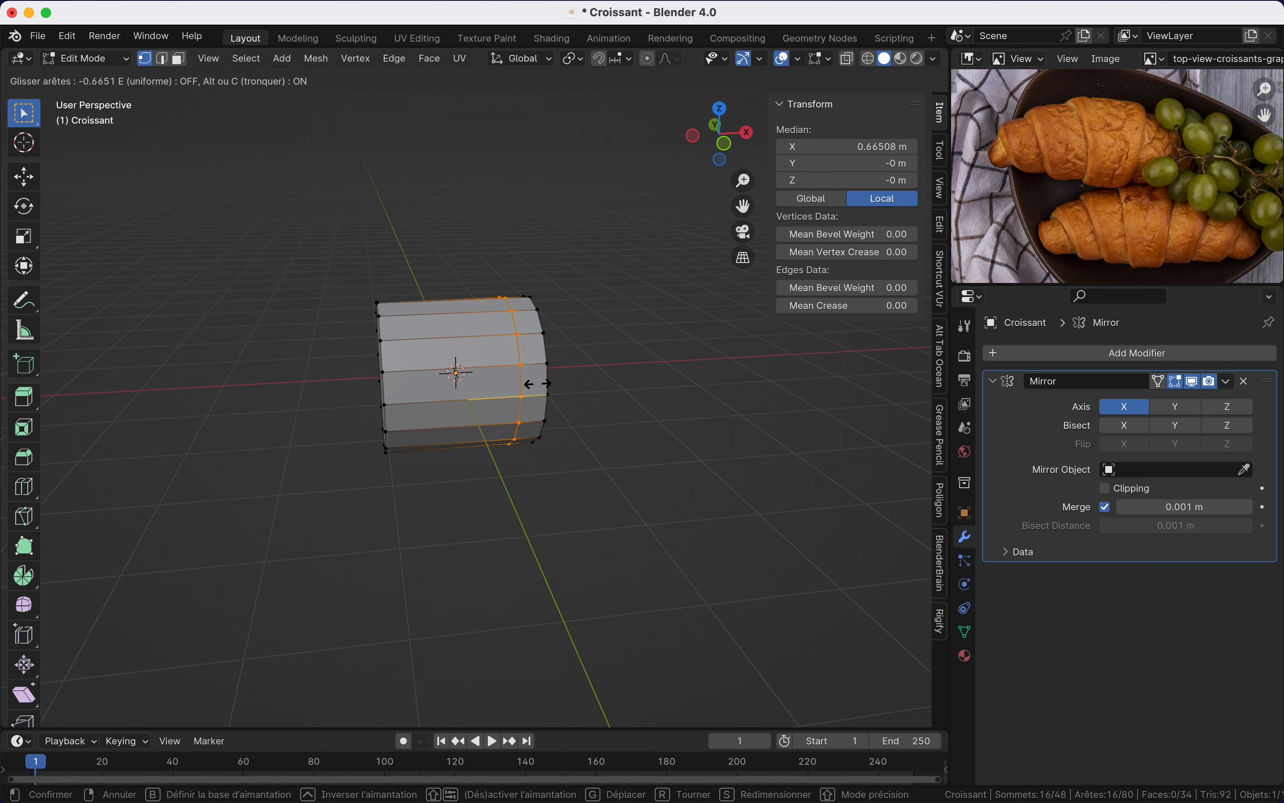
key(Escape)
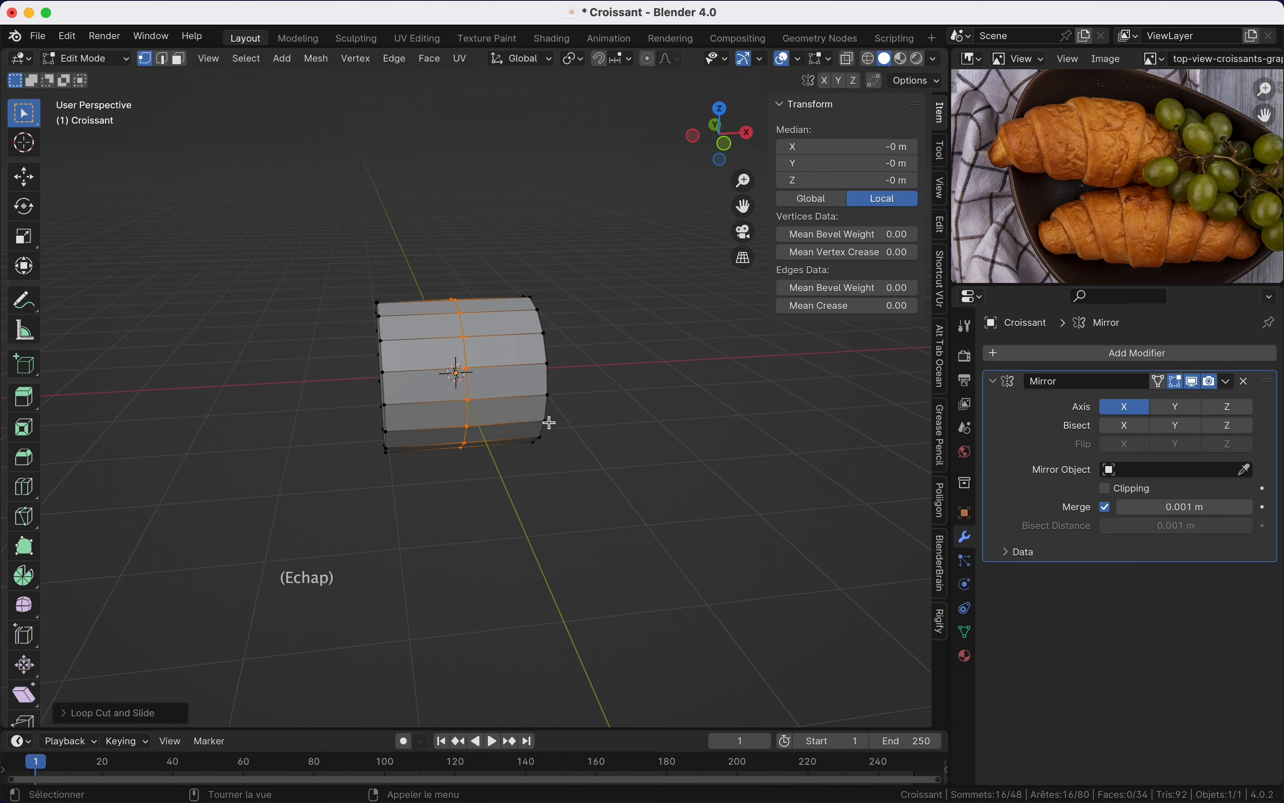
Step: Try three evenly spaced loop cuts around the cylinder, previewing different cut counts, and undo them
click(553, 449)
key(ctrl+r)
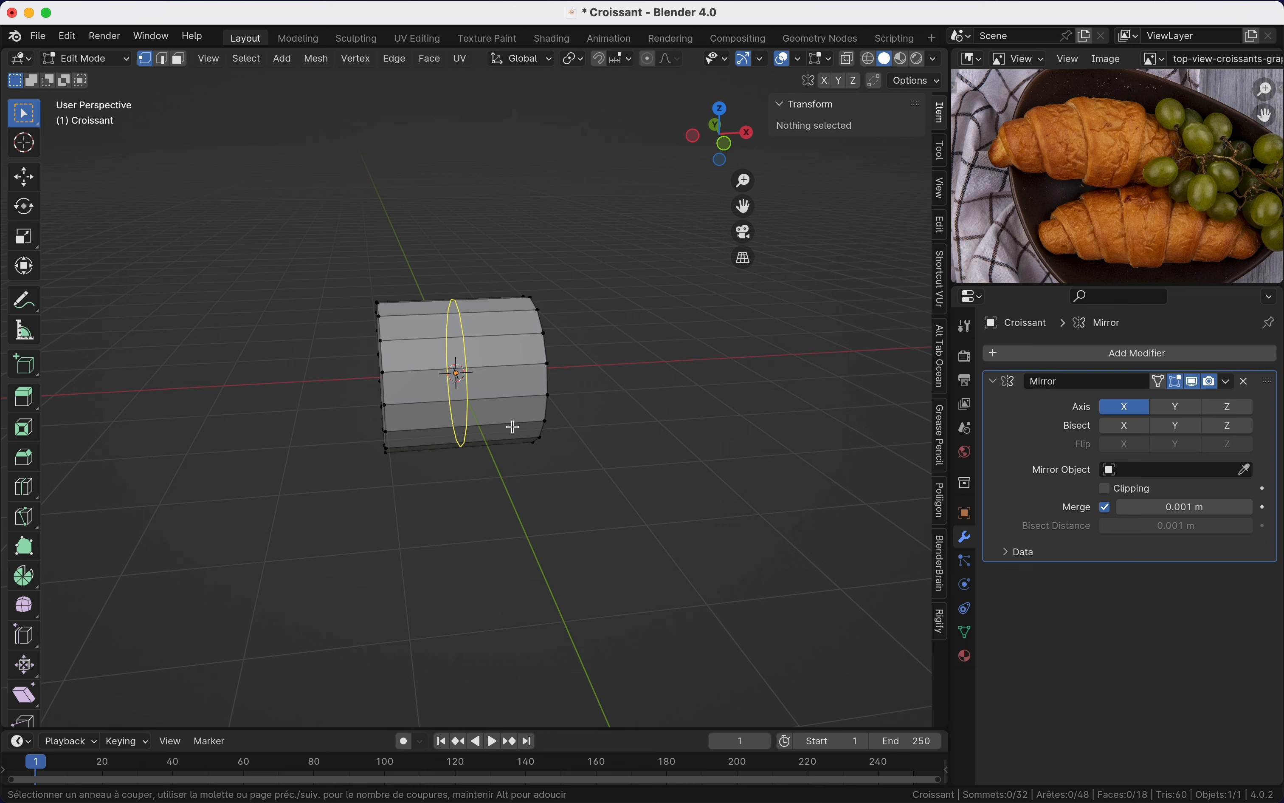
scroll(513, 427, up, 3)
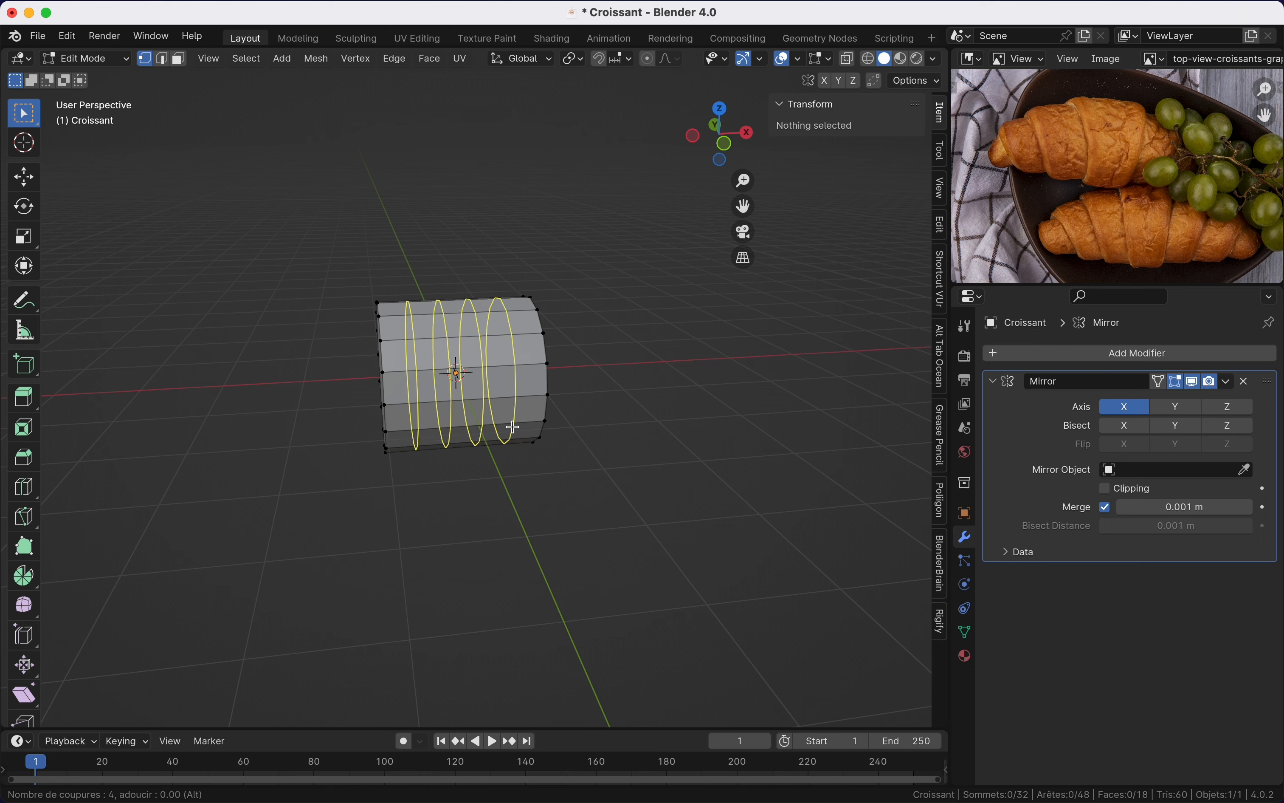
scroll(513, 427, down, 3)
scroll(513, 427, up, 2)
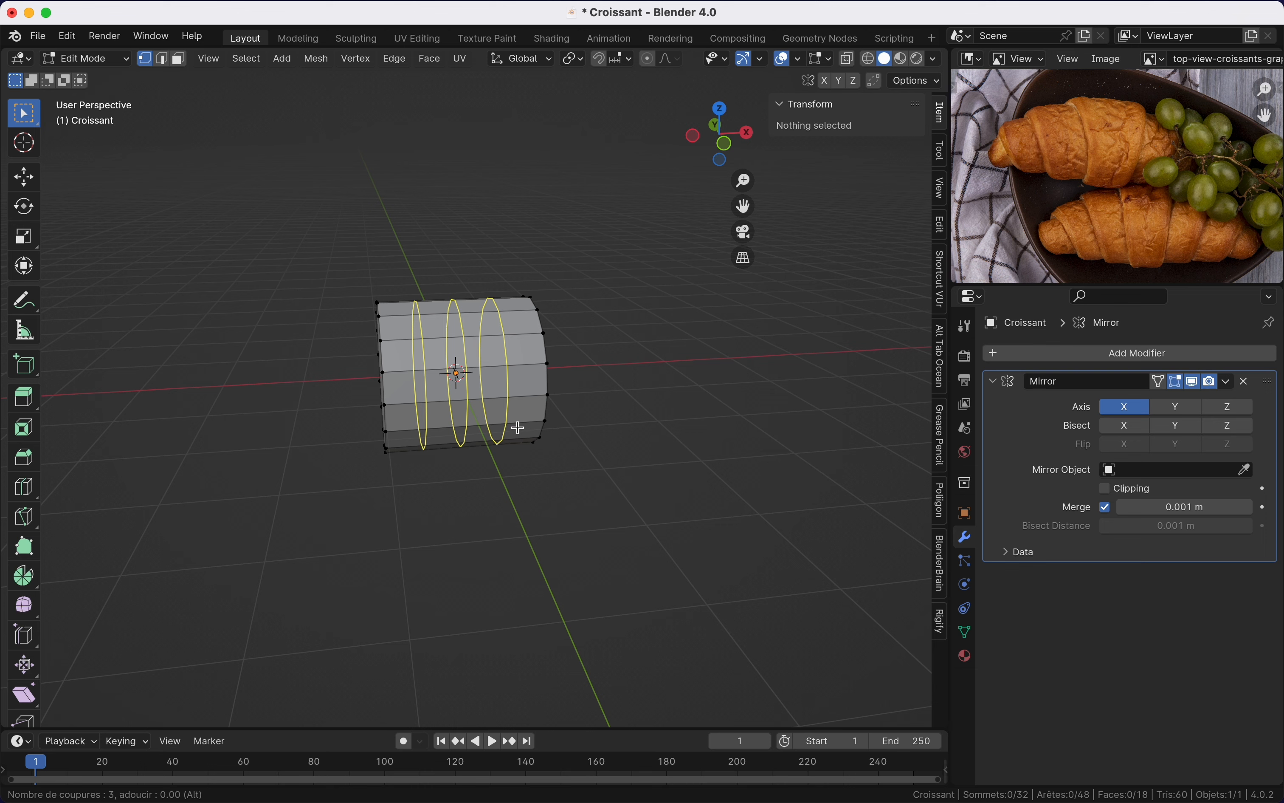
click(513, 427)
click(517, 428)
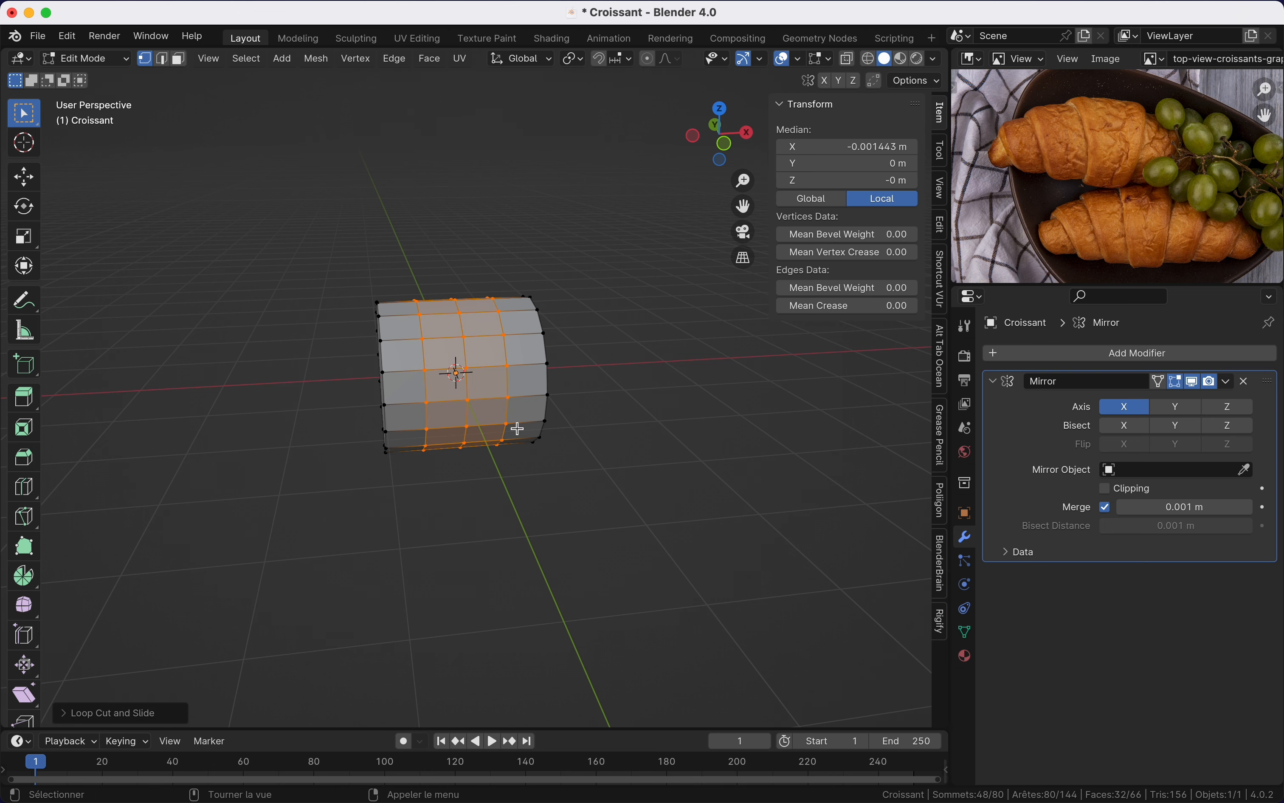
click(585, 452)
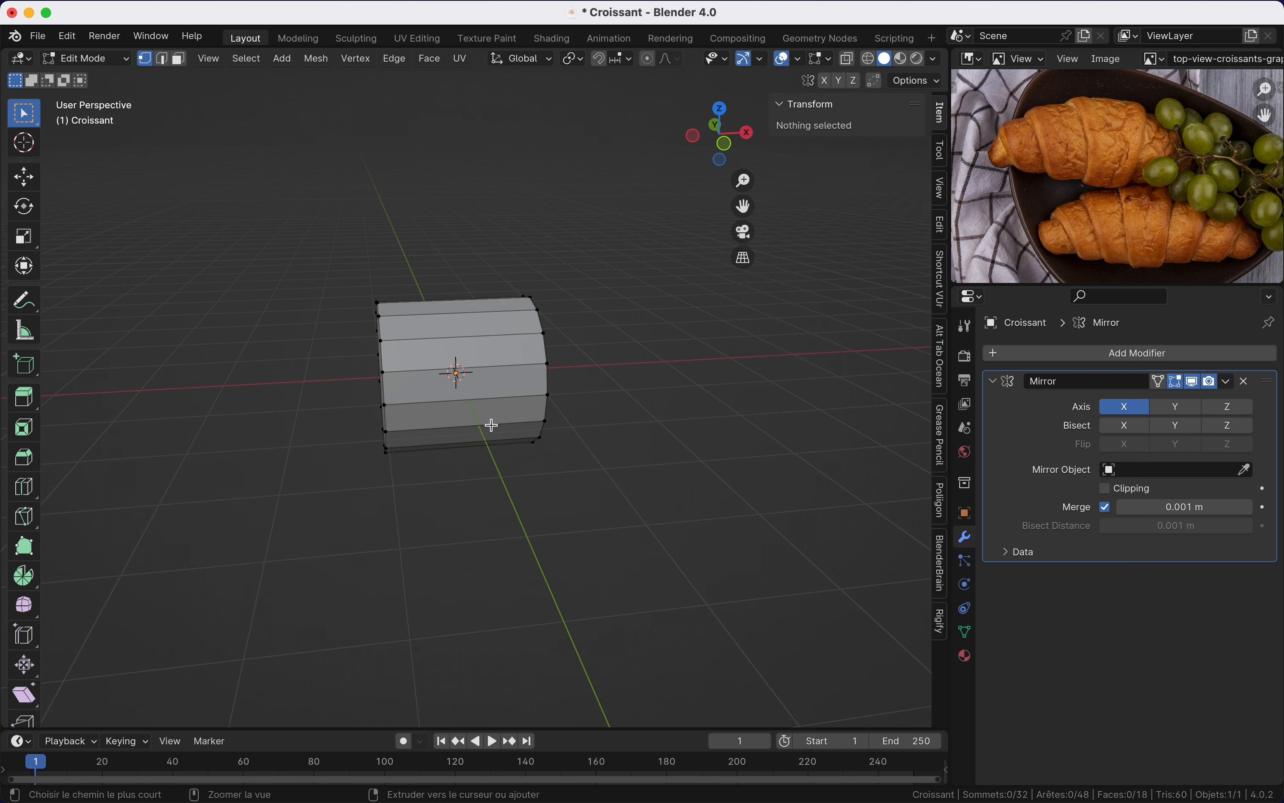
Step: Add a single loop cut around the cylinder without sliding it, so it stays centred on X = 0
key(ctrl+r)
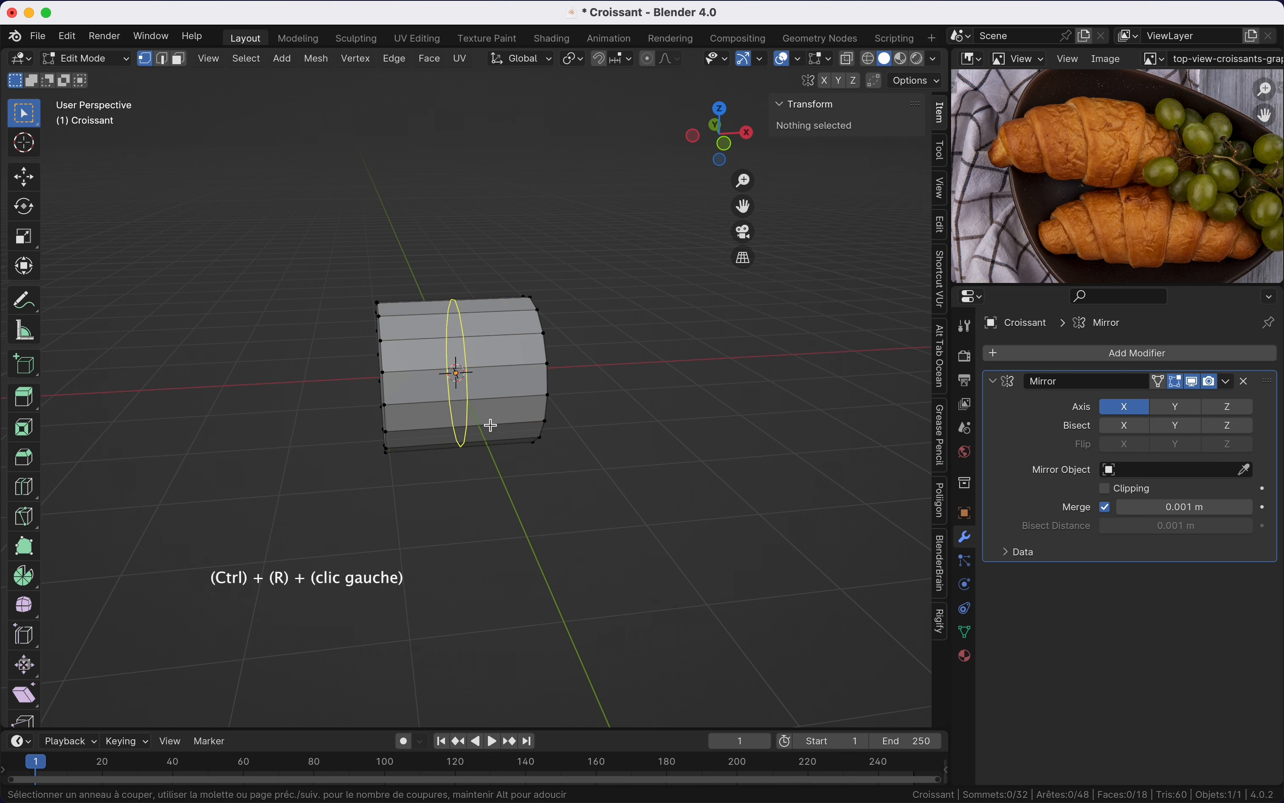
click(492, 424)
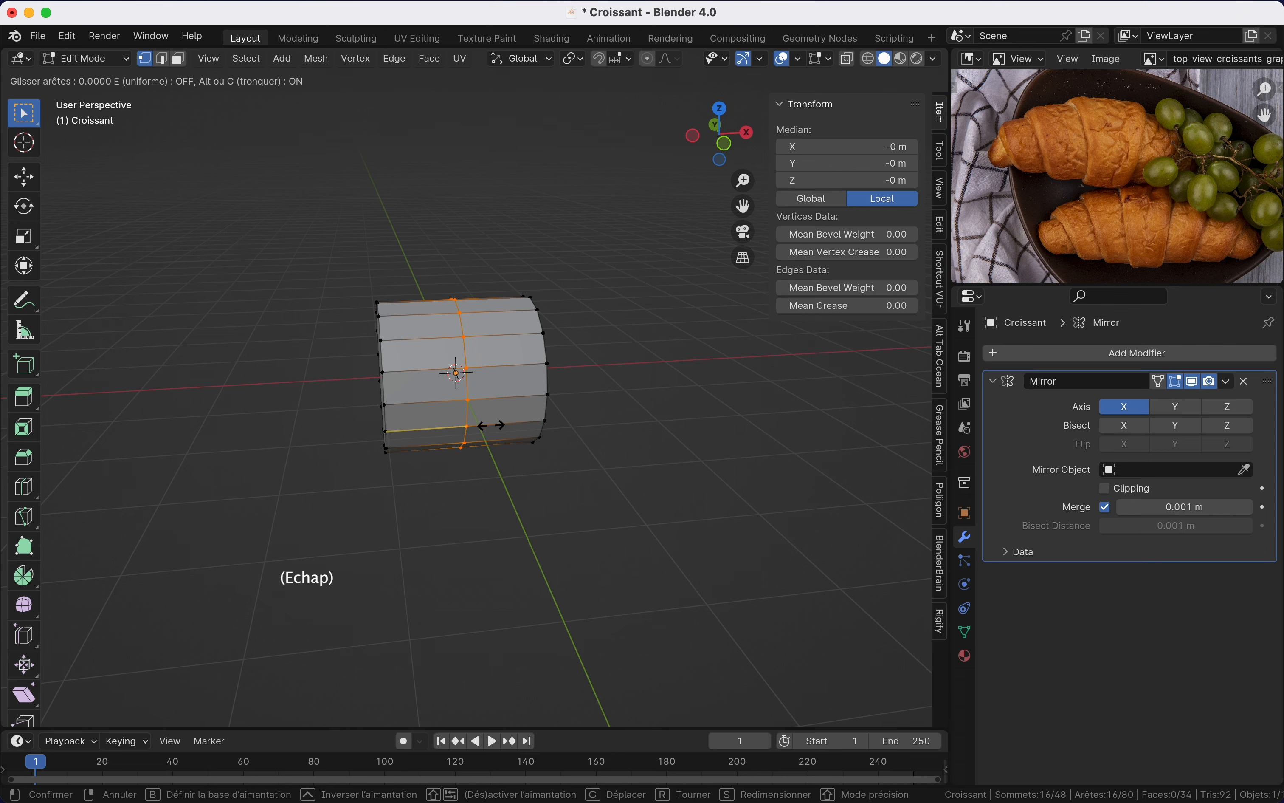
key(Escape)
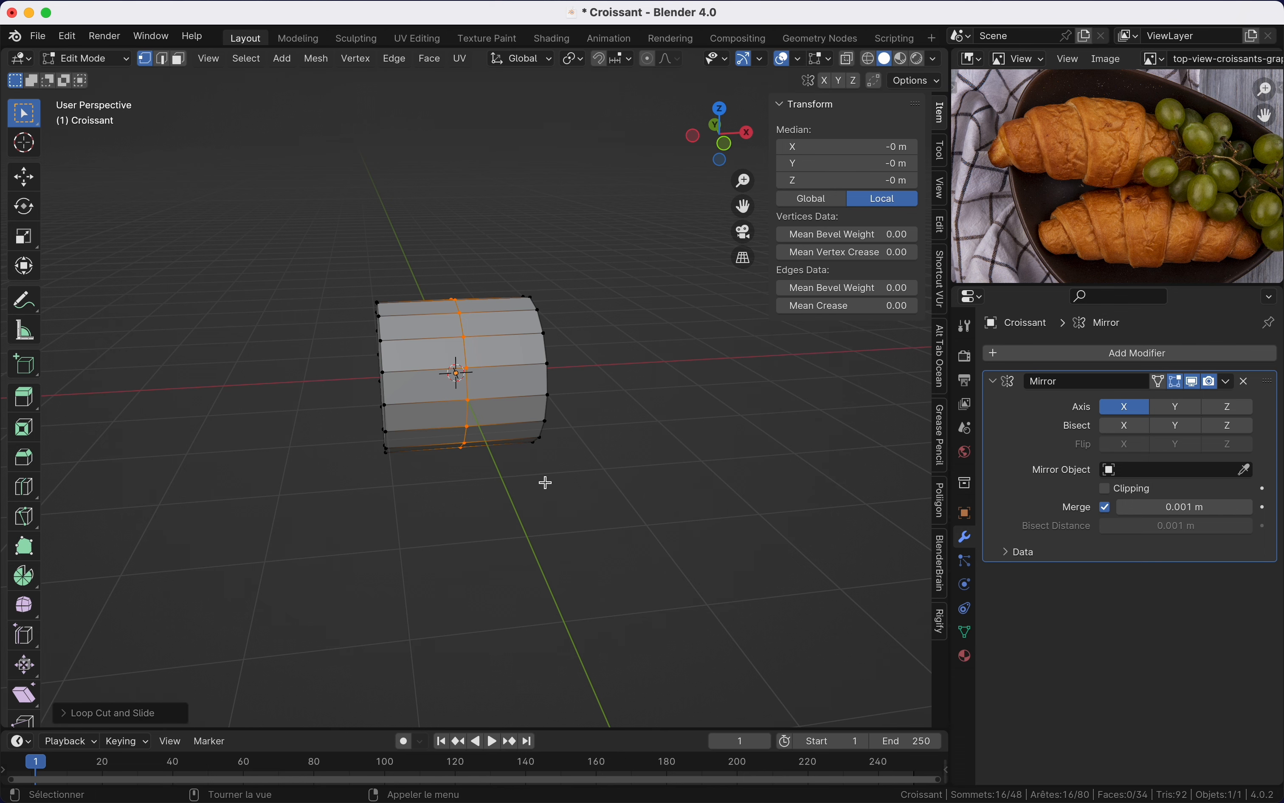
Step: Select the cylinder's end cap on the negative X side in face mode, then reselect its whole ring of vertices in vertex mode
shift+scroll(529, 439, right, 2)
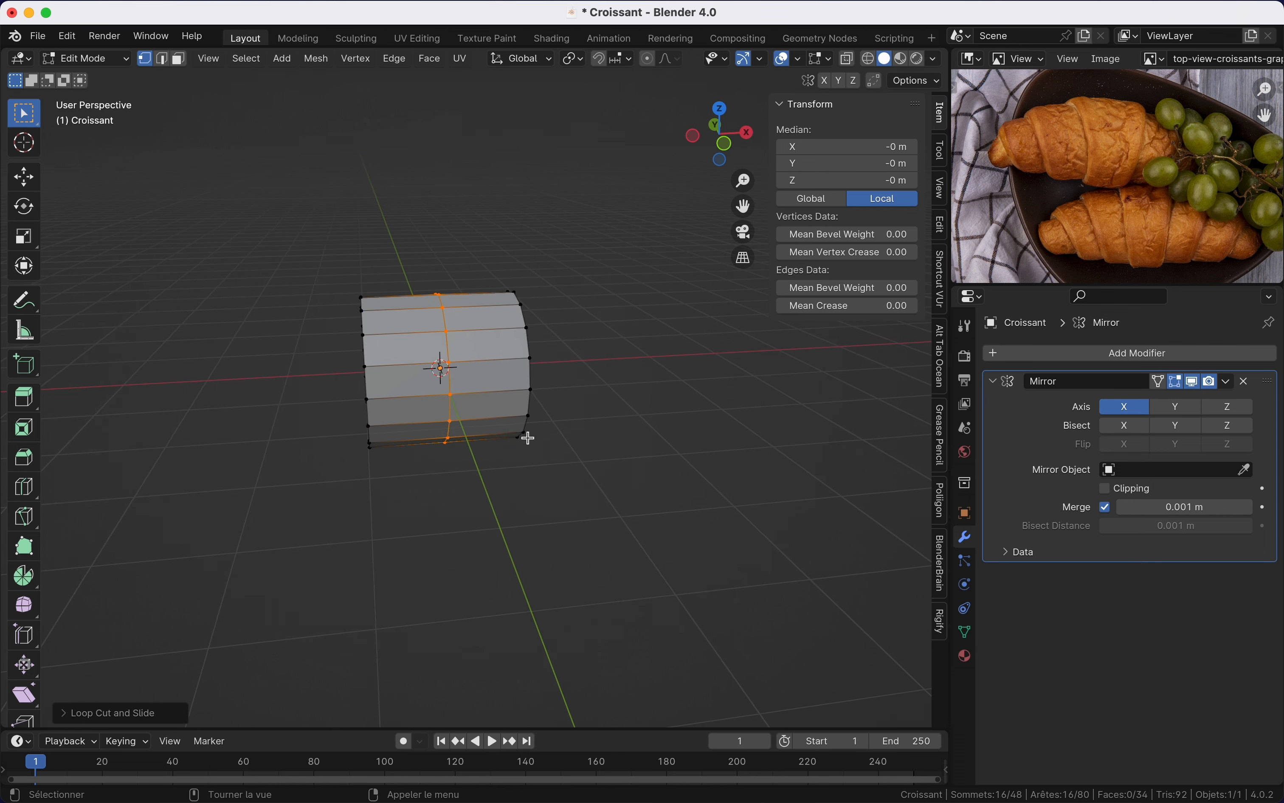
scroll(434, 422, left, 5)
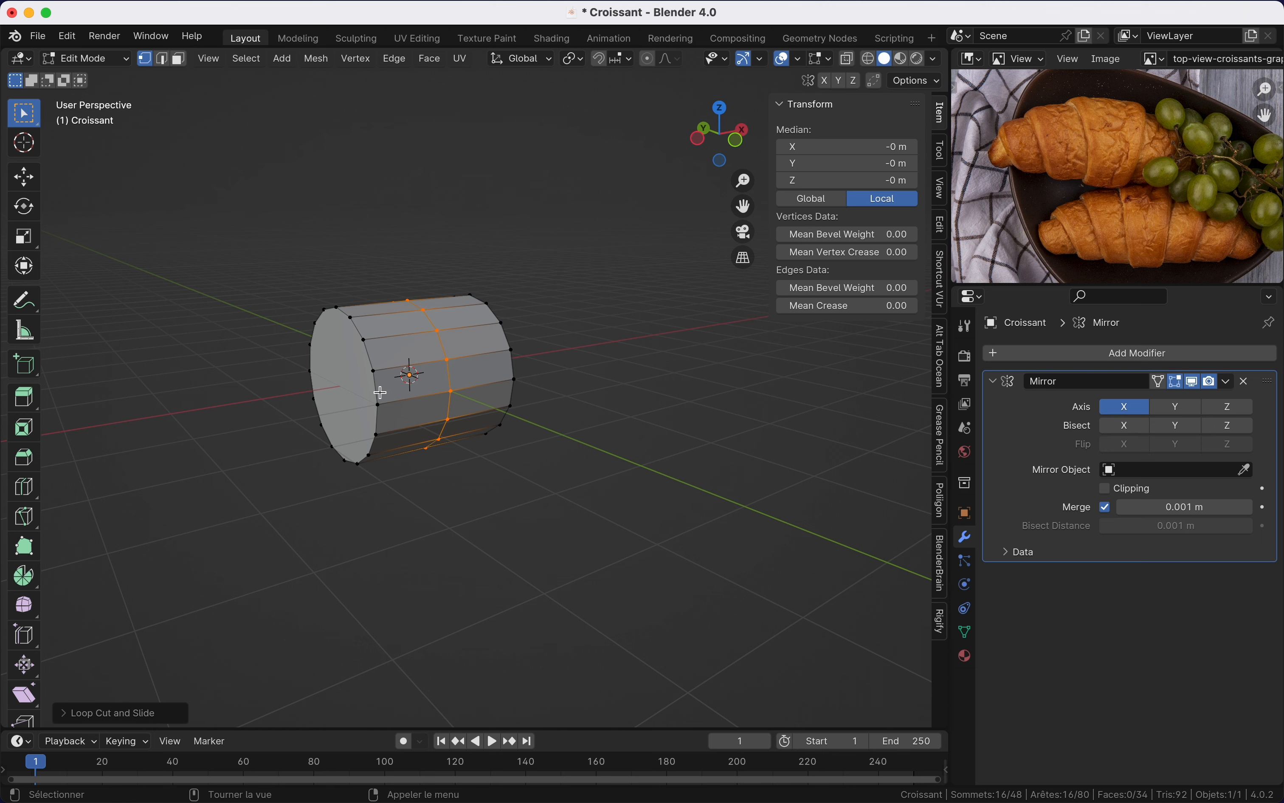
key(3)
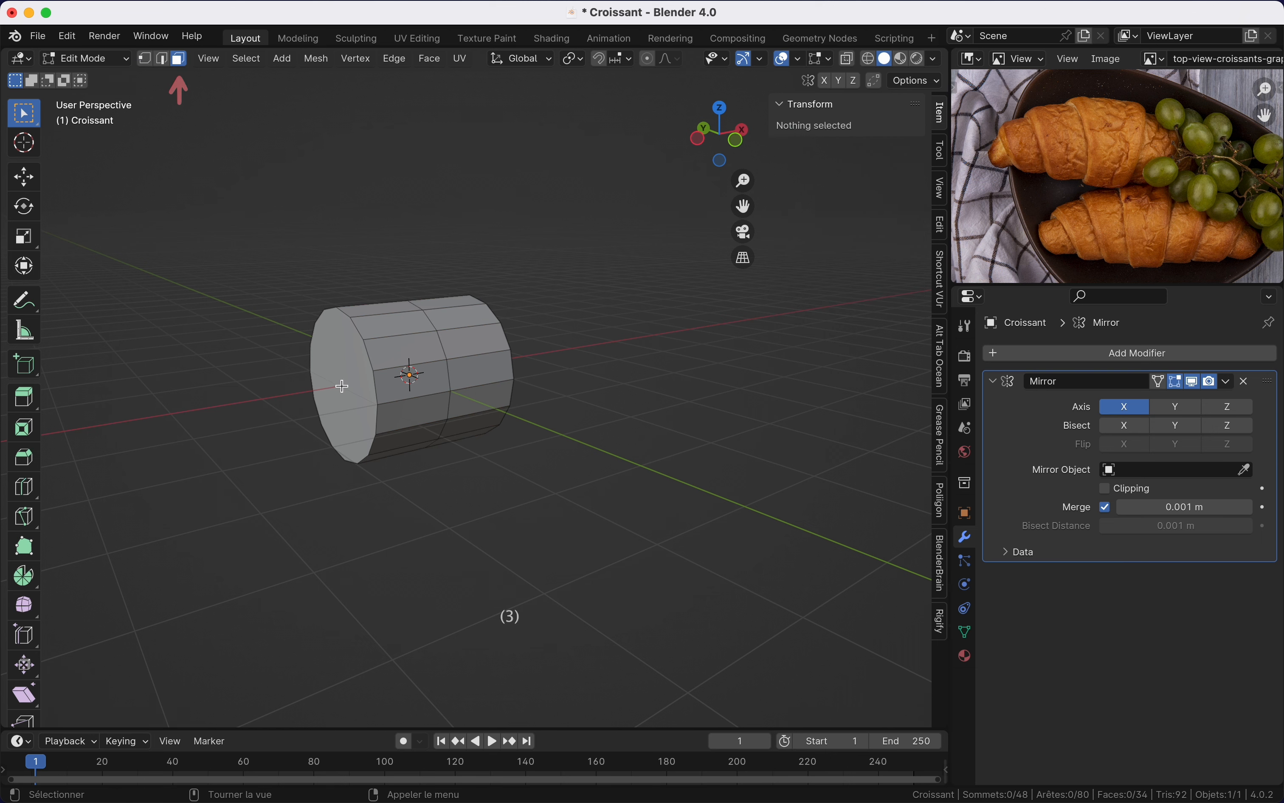
click(343, 383)
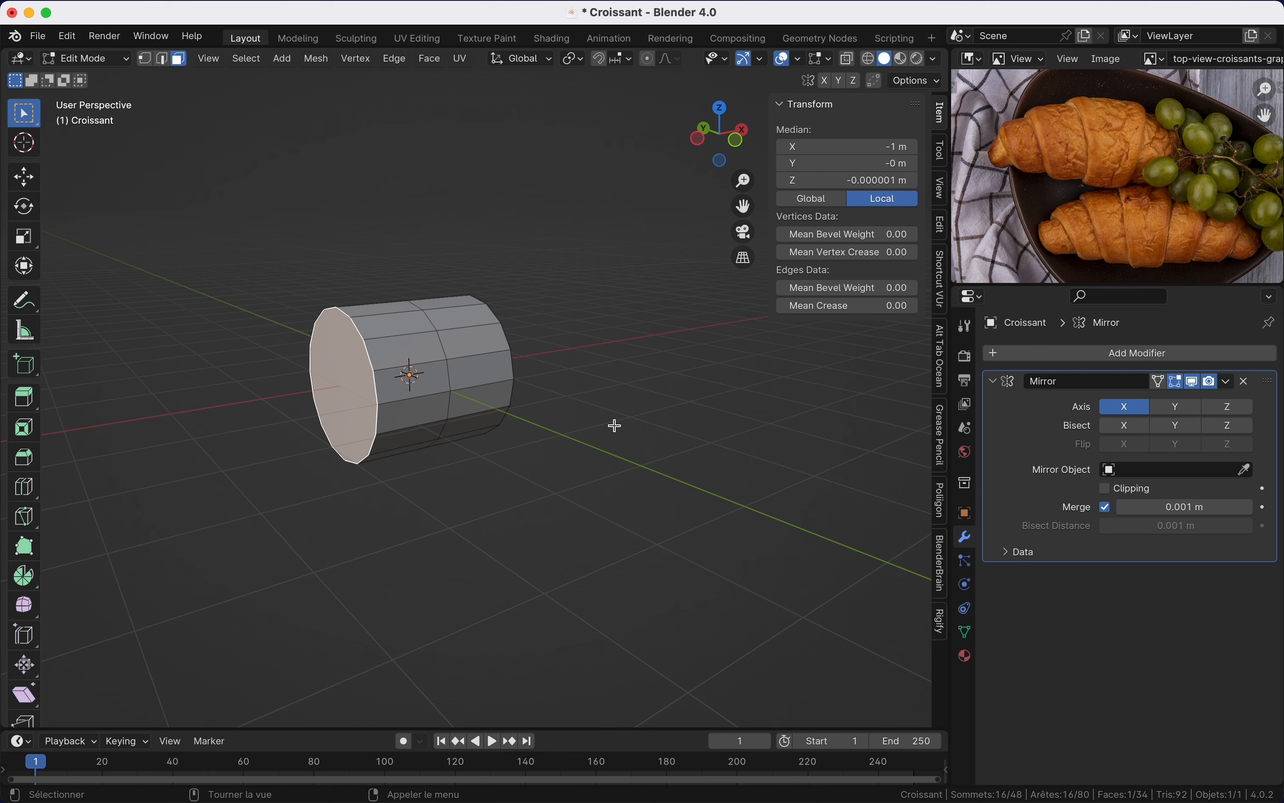
key(1)
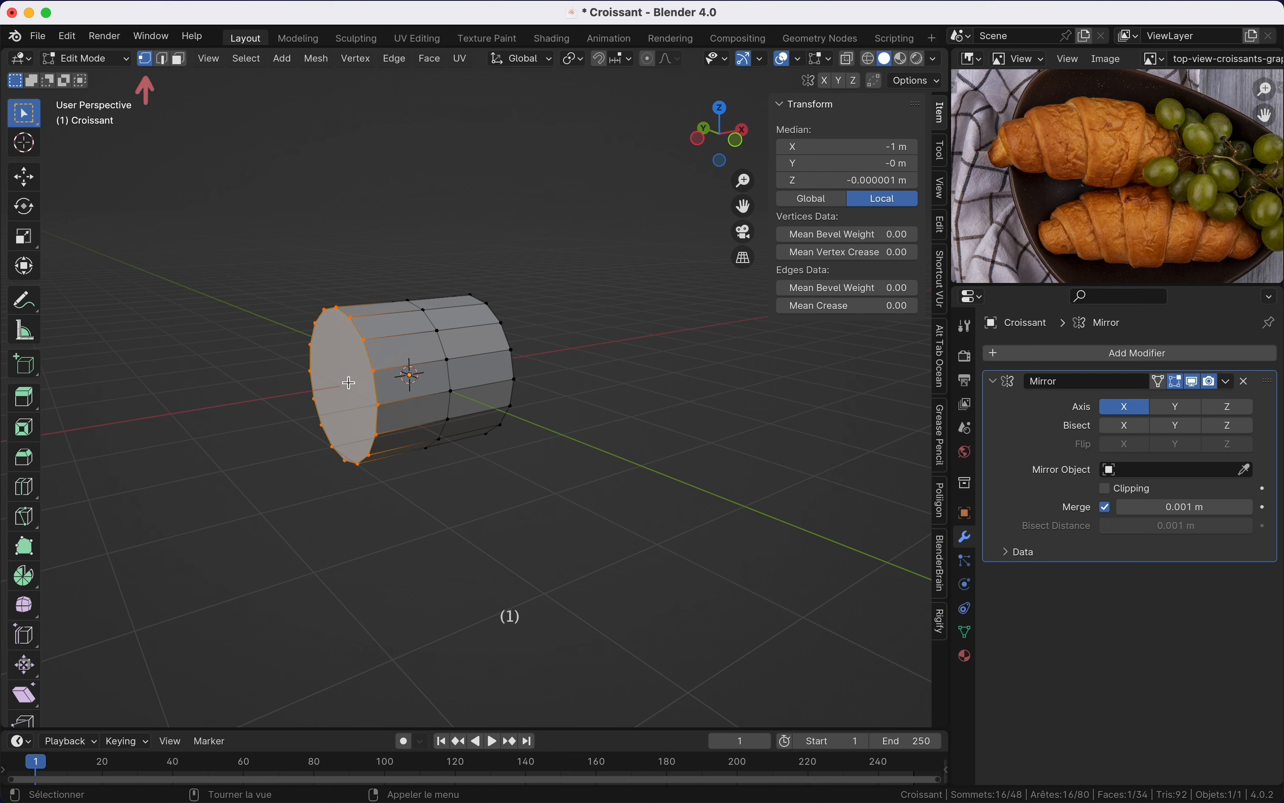
click(373, 370)
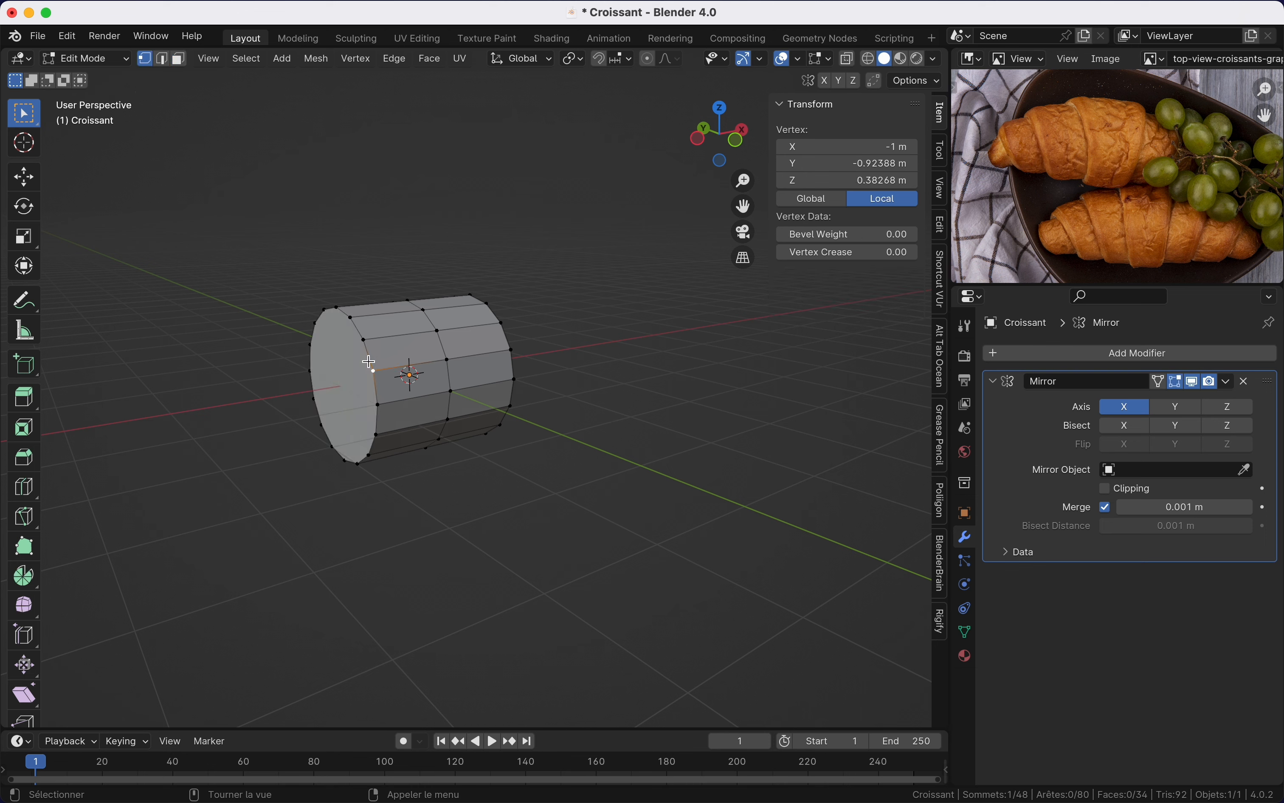
alt+shift+click(379, 420)
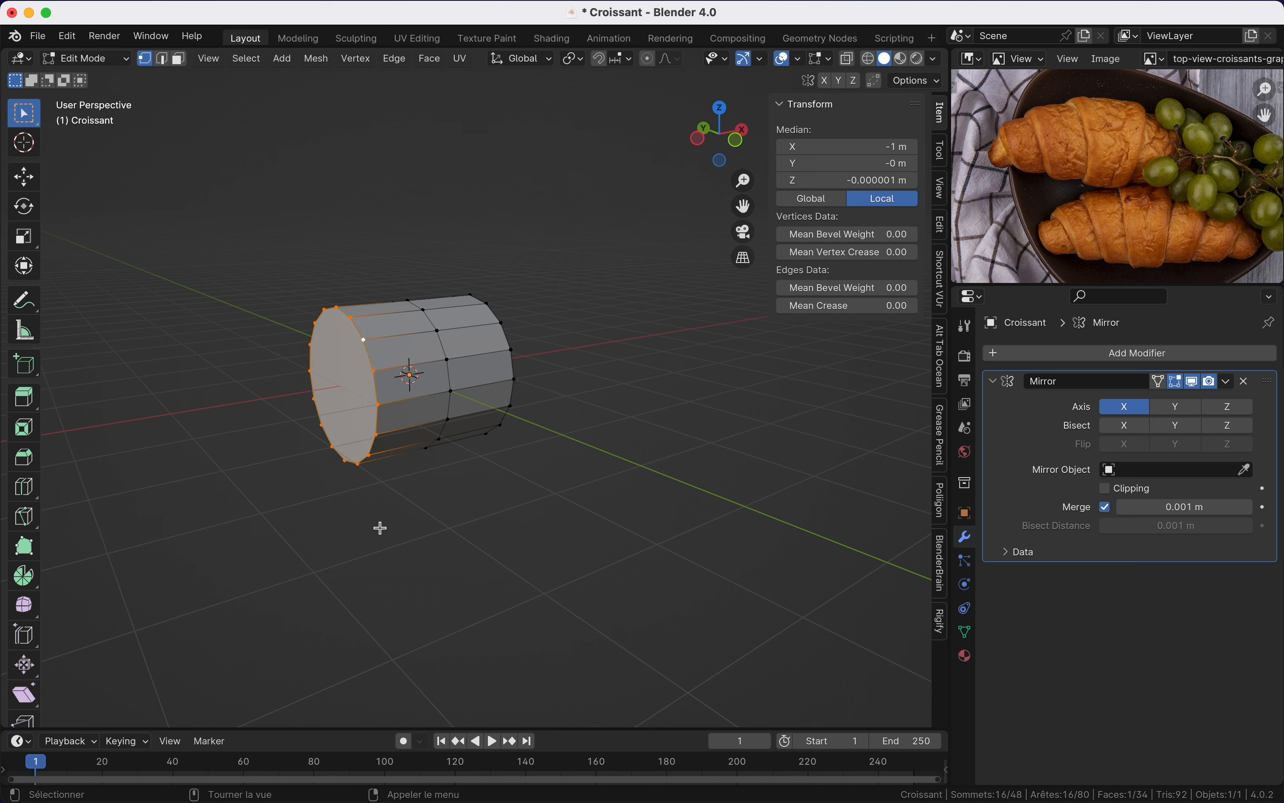
Step: Try deleting the end ring's vertices with the Mirror display on and again with it off, undoing each deletion
key(x)
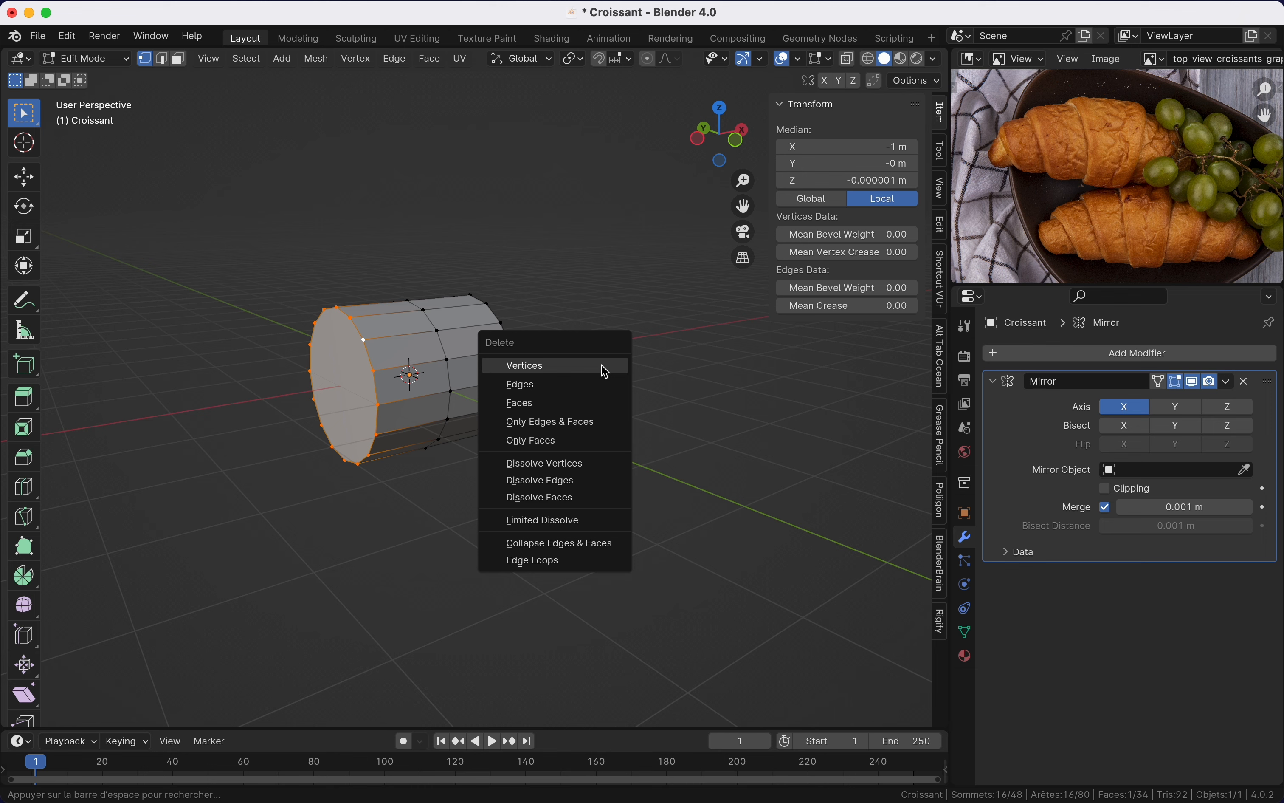
click(606, 369)
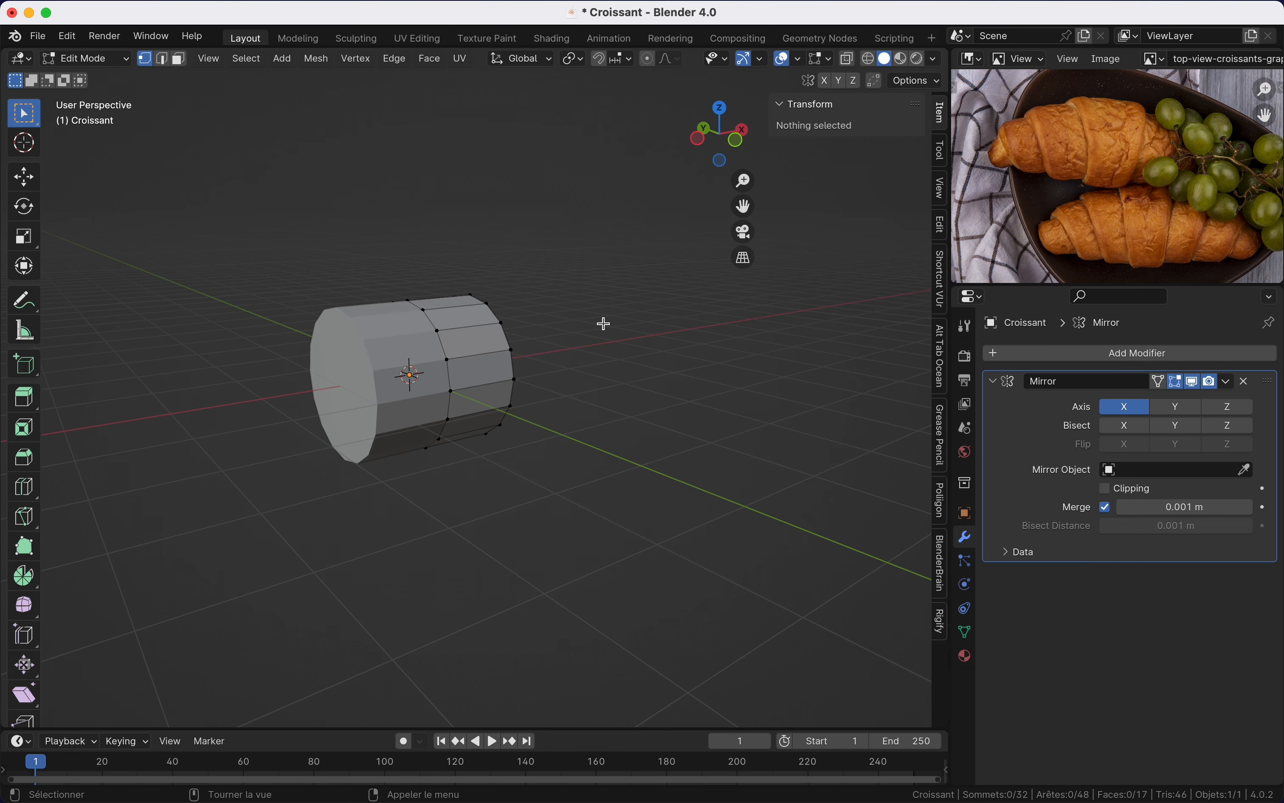
key(super+z)
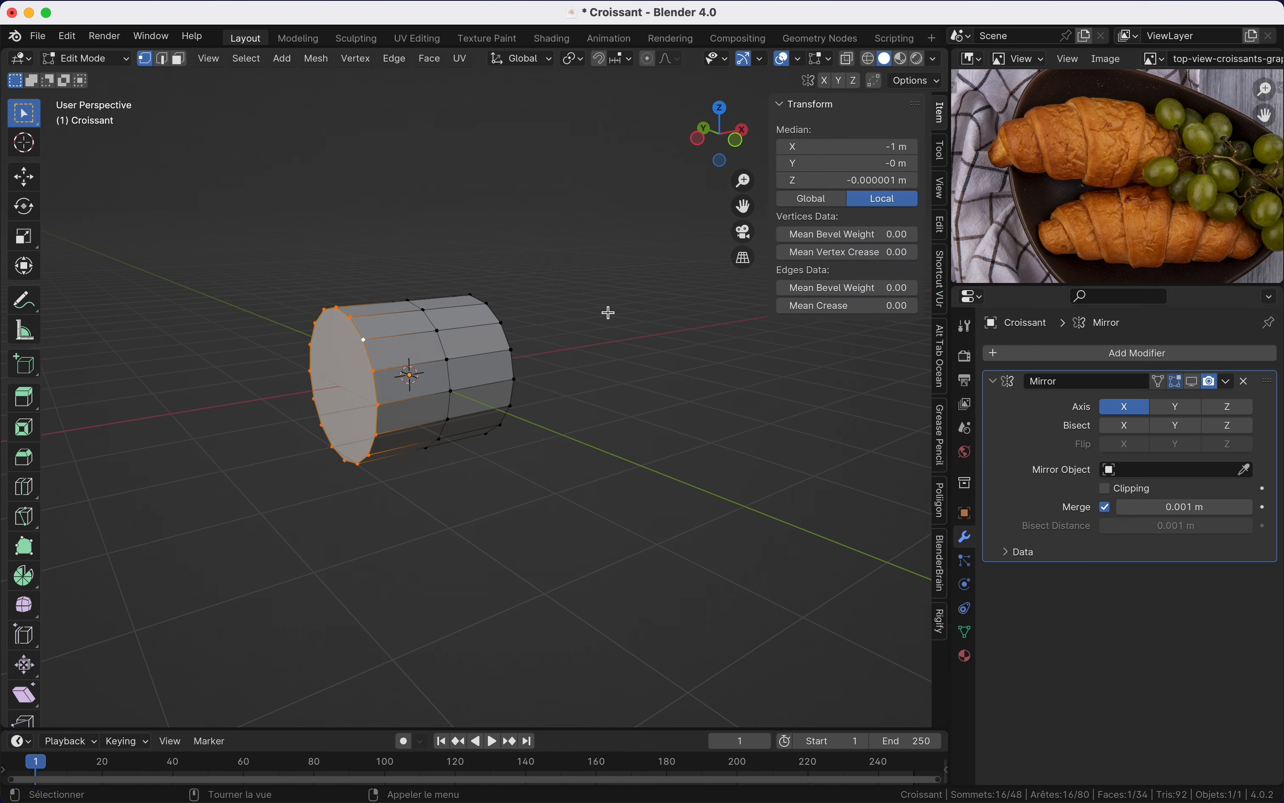
key(x)
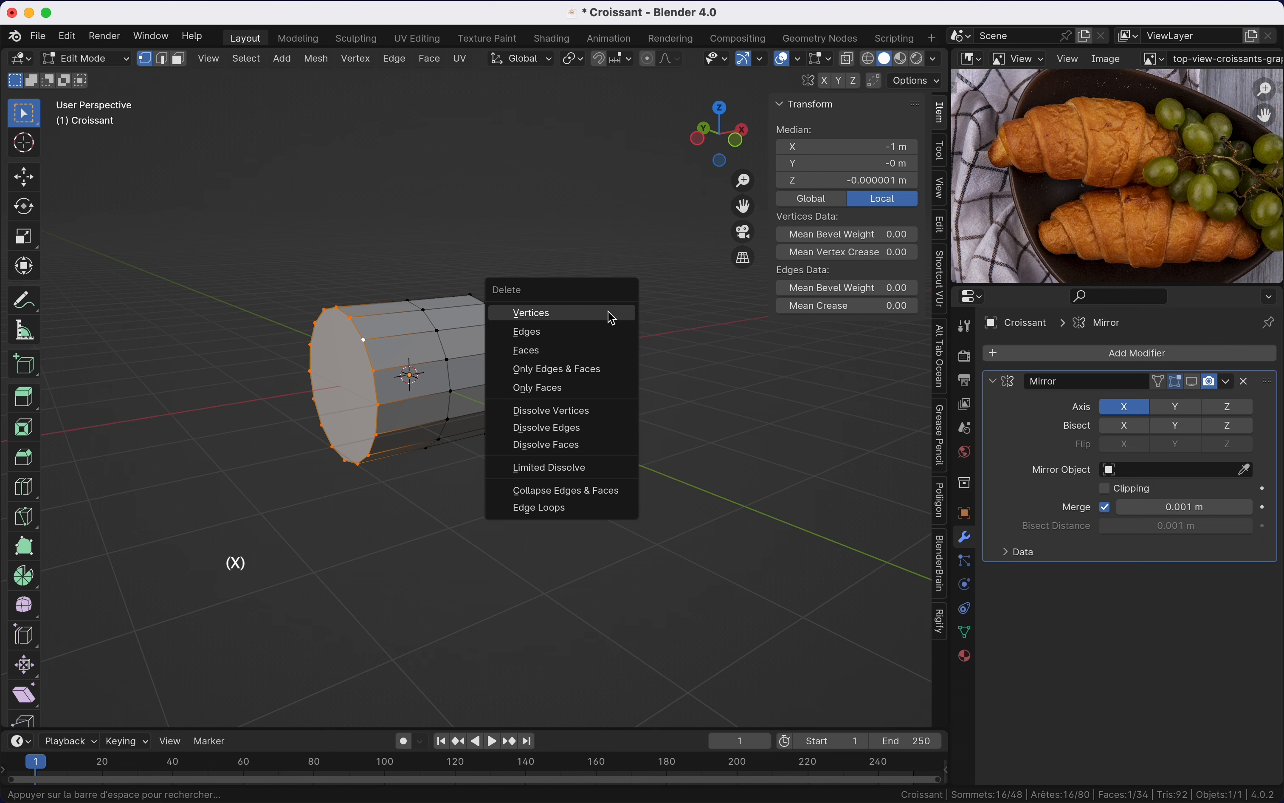
click(613, 318)
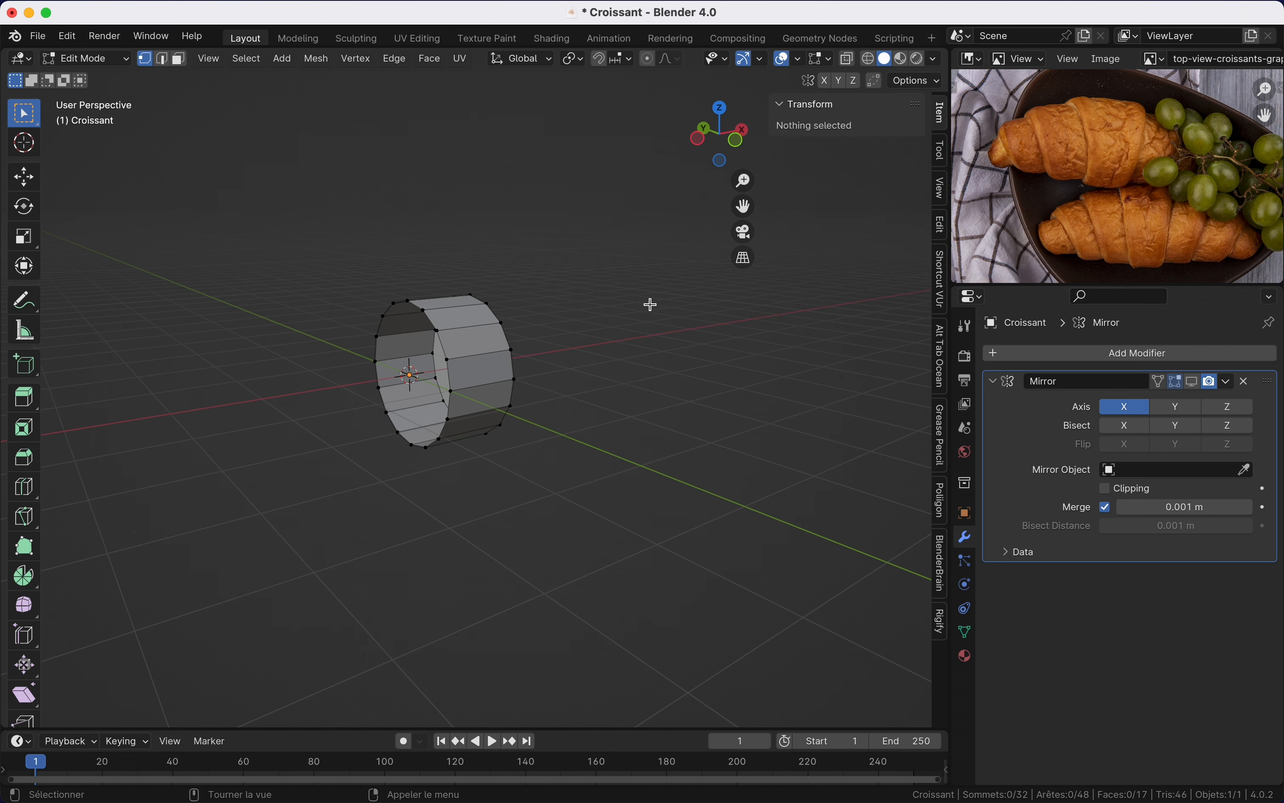
key(ctrl)
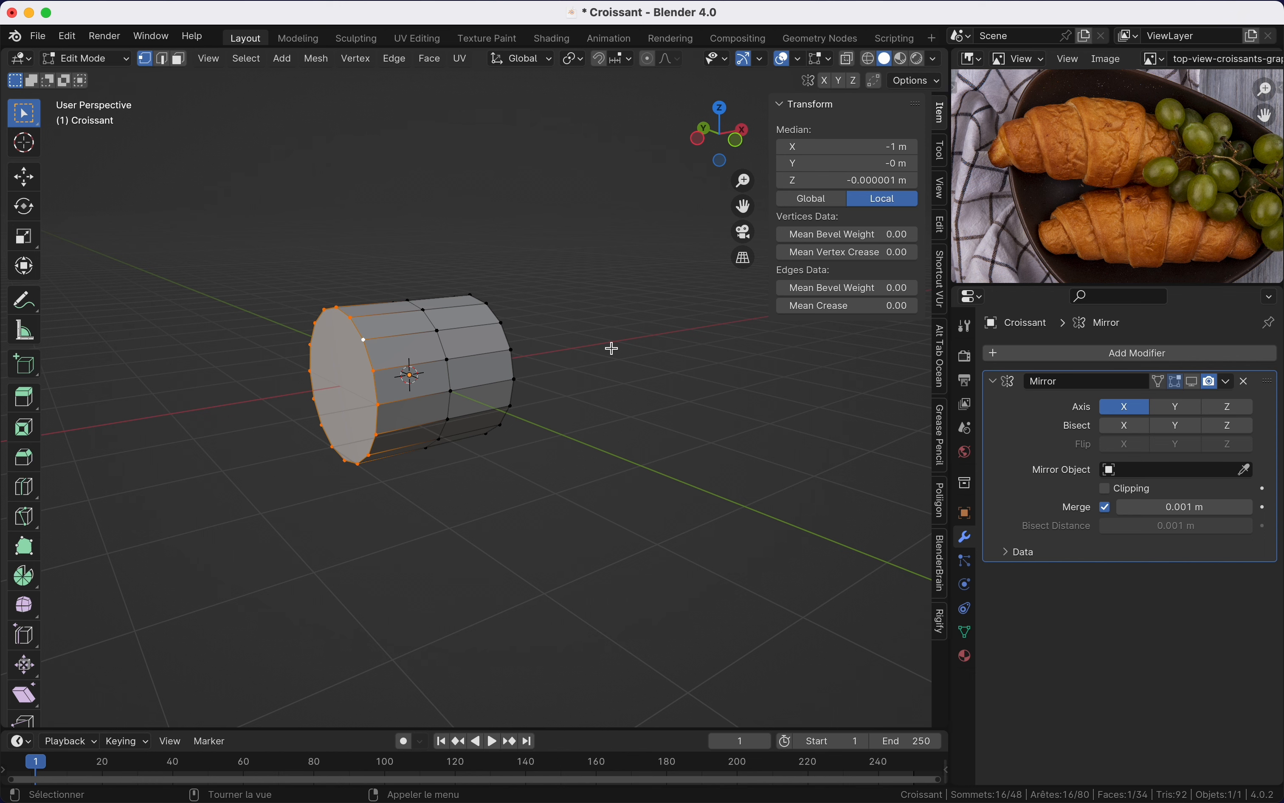
Step: Try deleting the edges of the negative X end ring, inspect the mesh and undo the deletion
key(x)
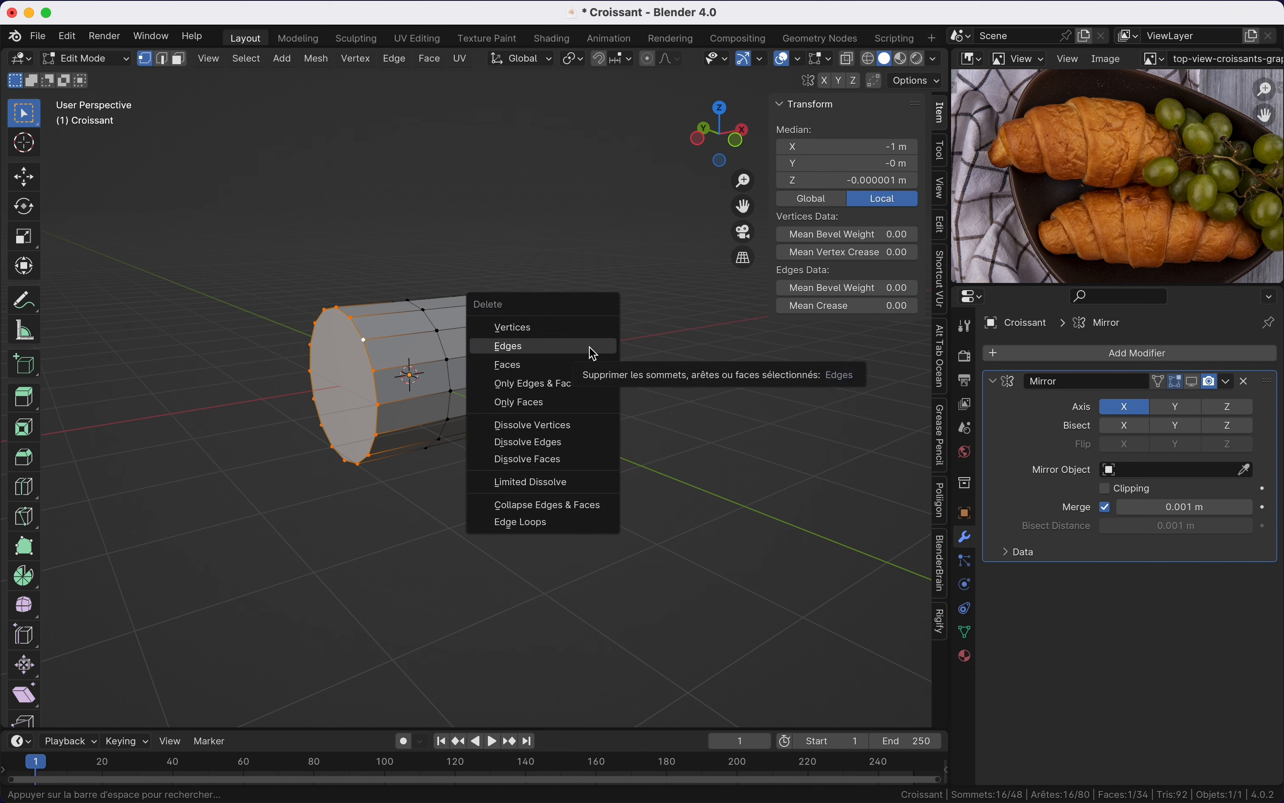
click(593, 349)
scroll(379, 373, down, 5)
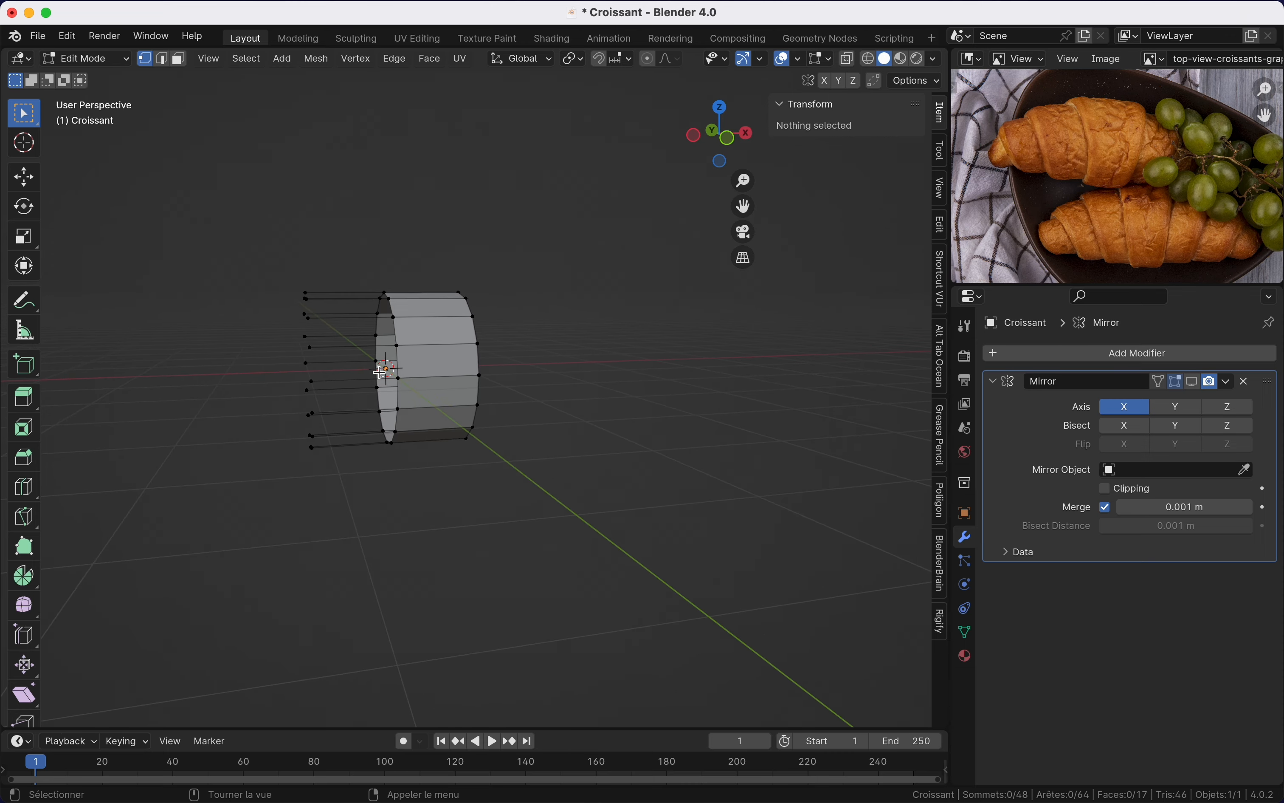
scroll(379, 373, up, 3)
key(ctrl+z)
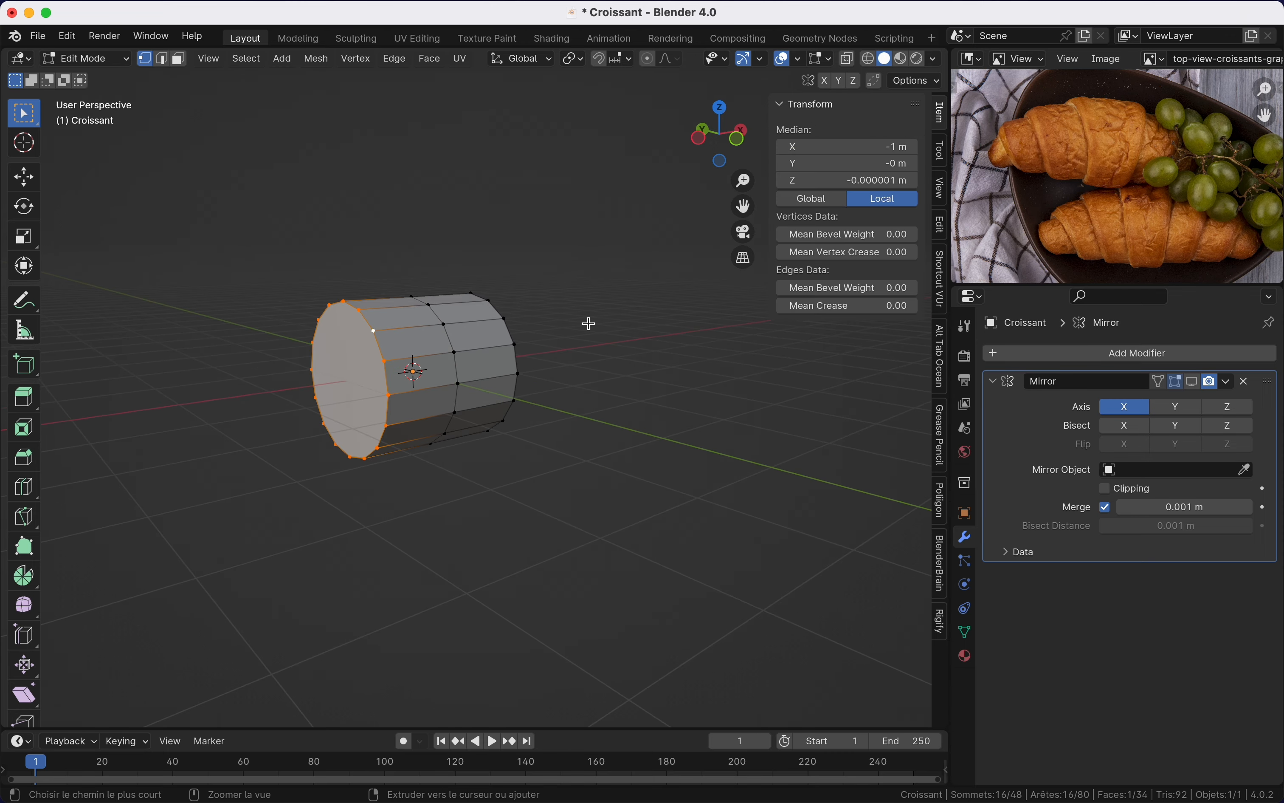
Step: Try deleting the end cap with the Faces option and undo it
key(x)
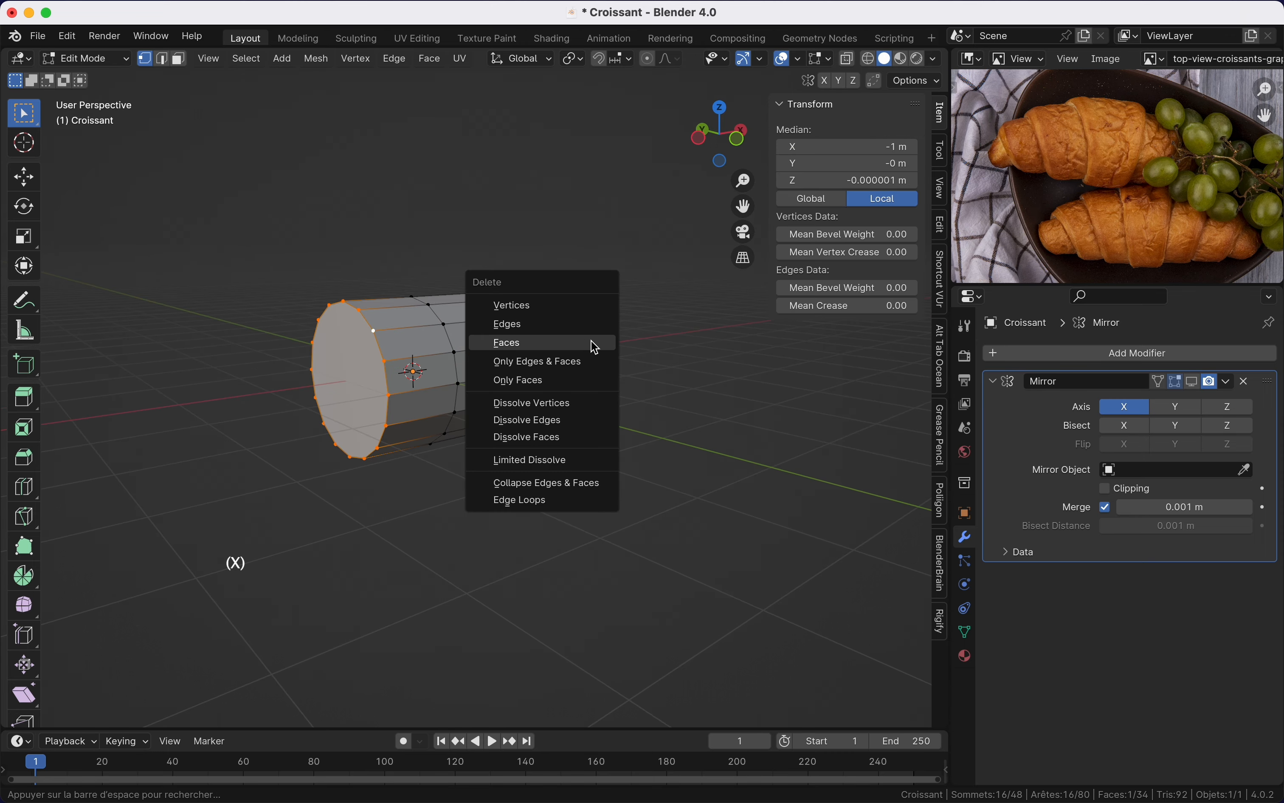
click(593, 343)
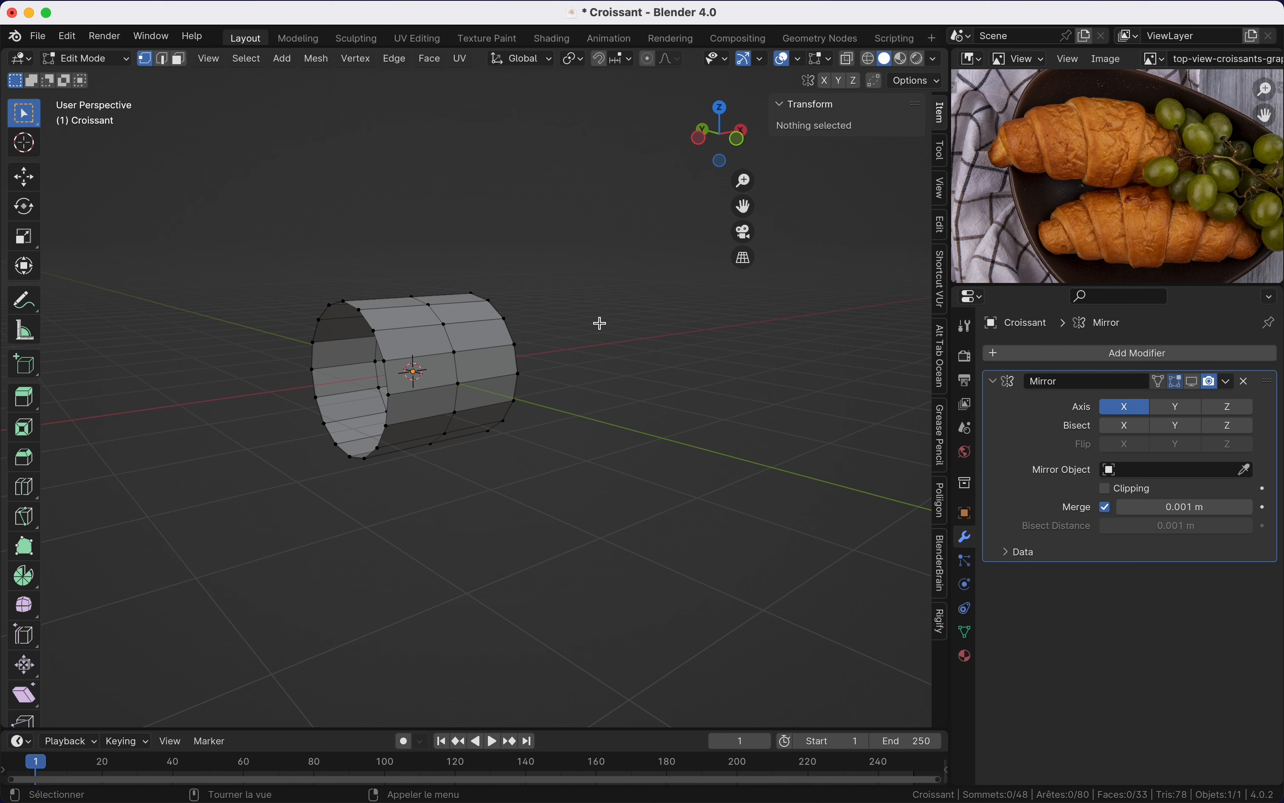
key(ctrl+z)
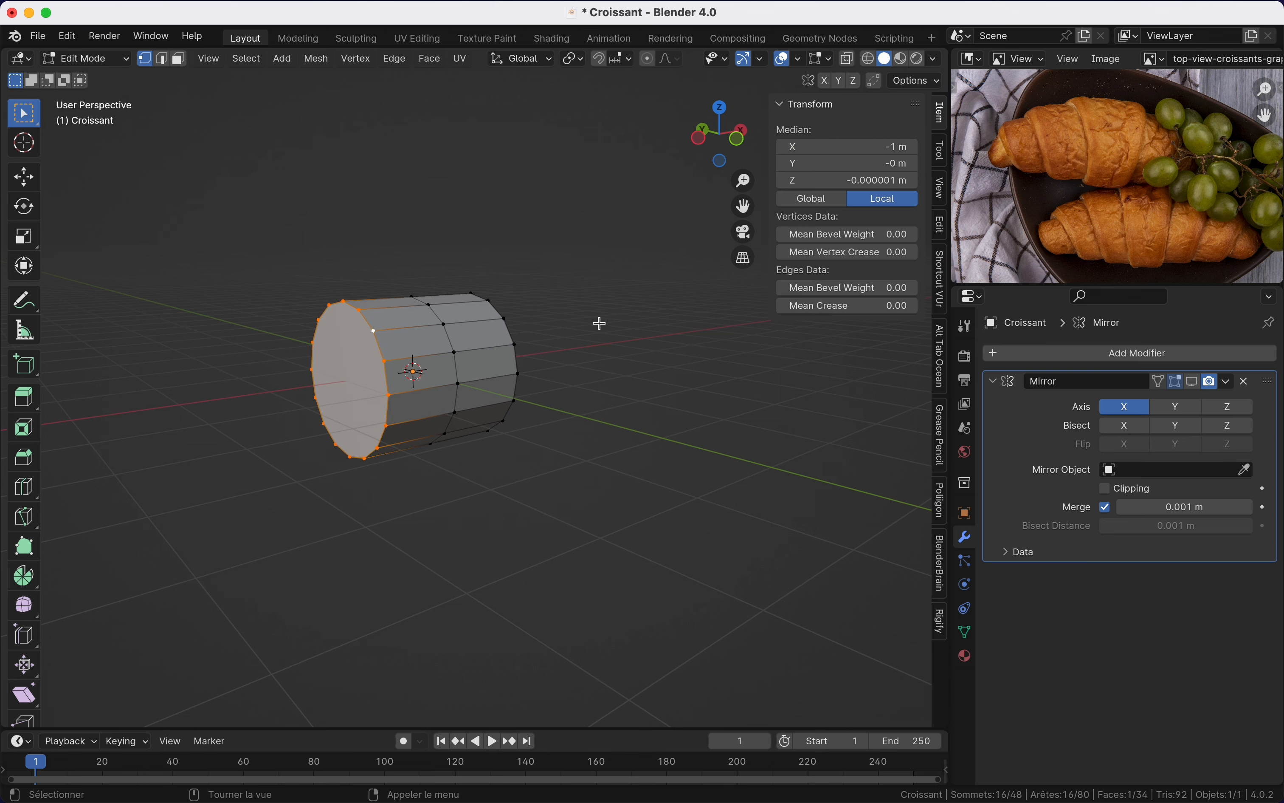
Step: Delete the negative X end ring's vertices and turn the Mirror modifier's viewport display back on
key(x)
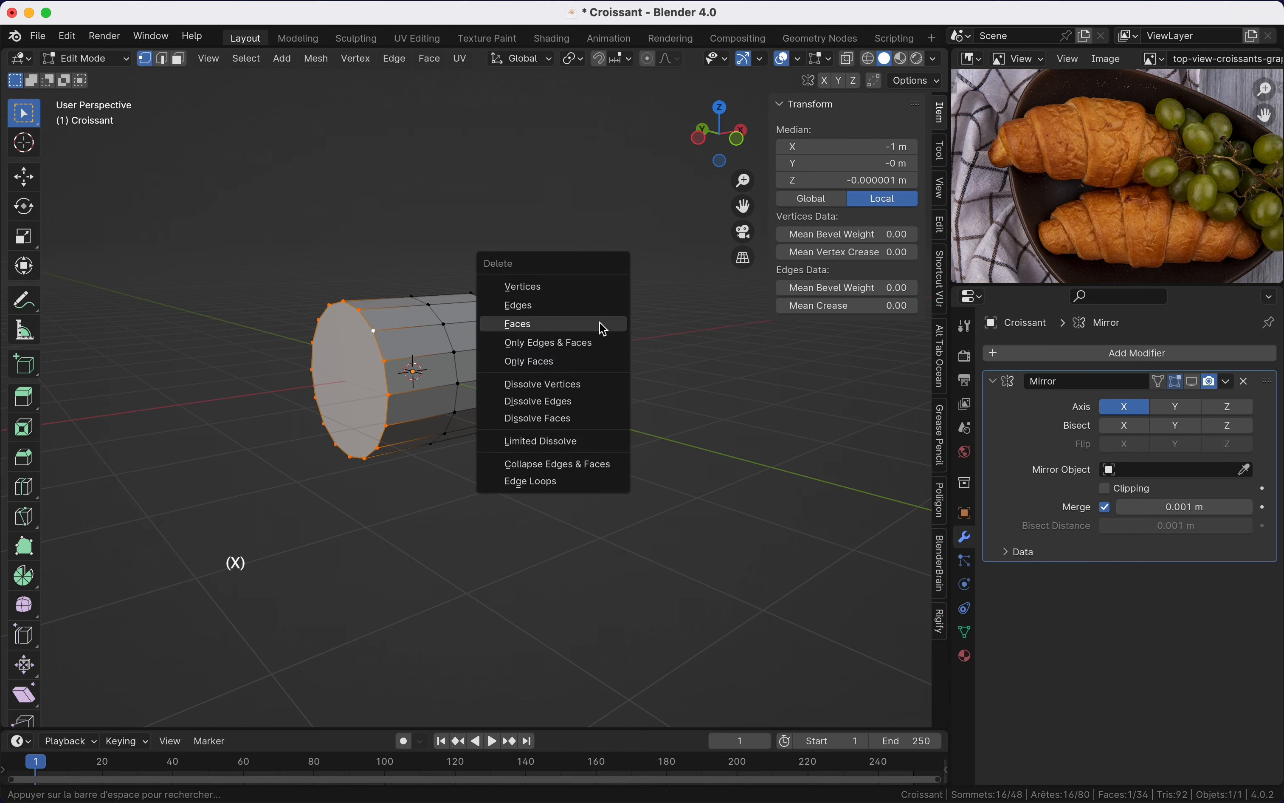
click(591, 295)
click(1195, 380)
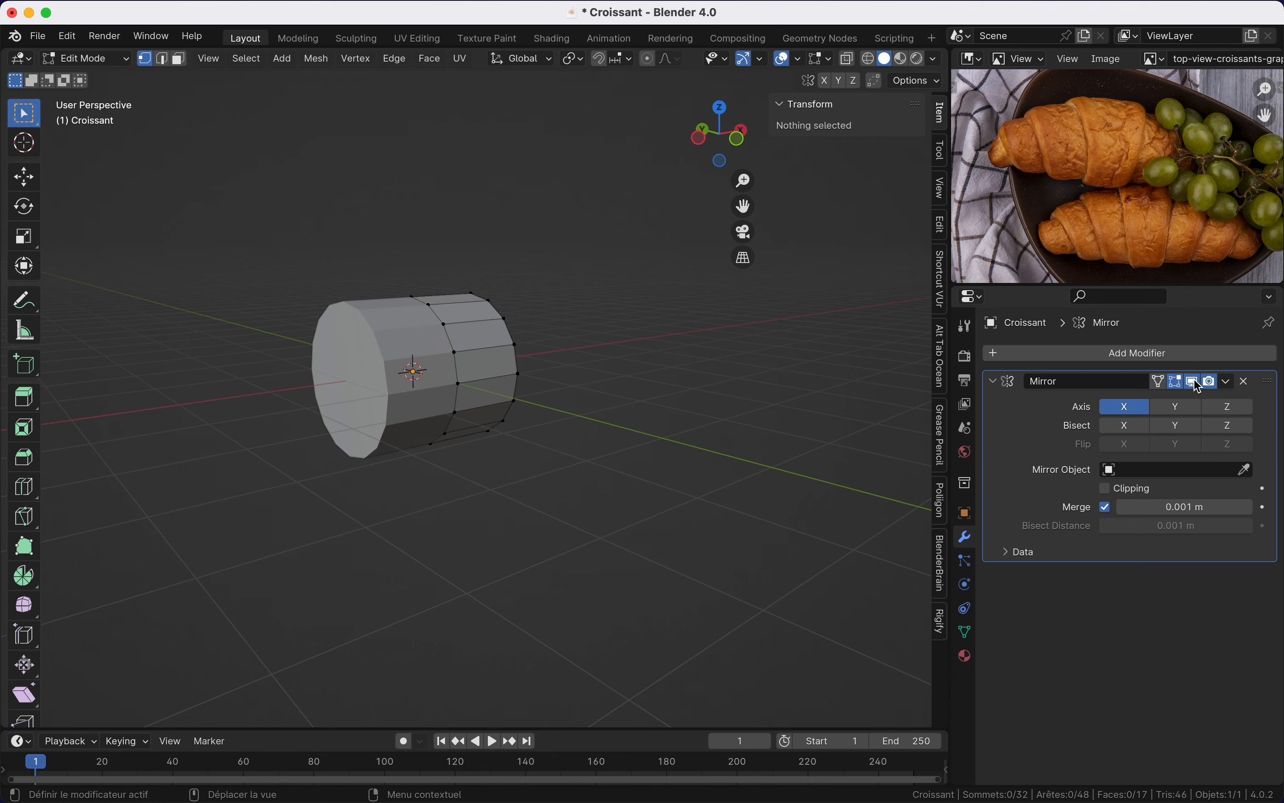
Step: Save the Croissant.blend file
mouse_move(459, 349)
middle_down()
mouse_move(436, 347)
mouse_move(461, 344)
middle_up()
key(super+s)
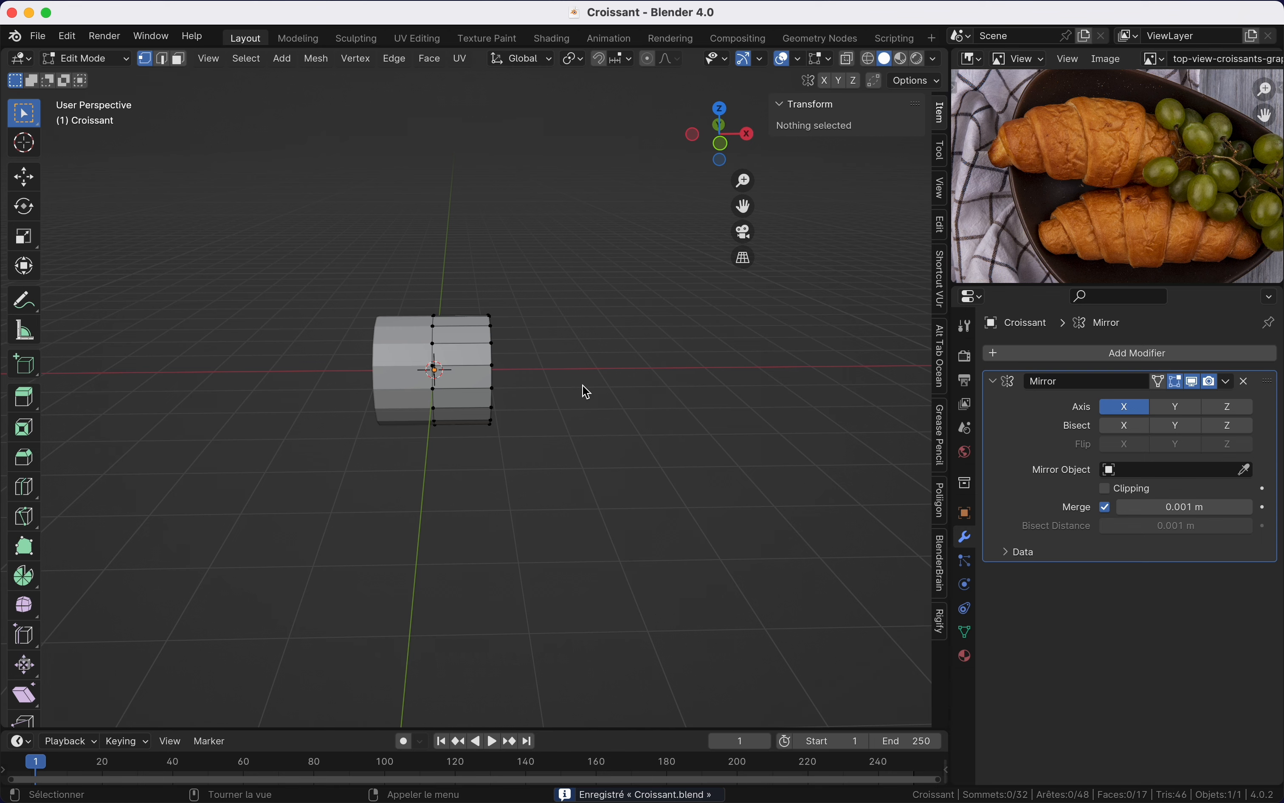
Step: Try moving the remaining end ring freely outward to about 2.53 m along X, and undo the move
middle_drag(500, 353, 488, 352)
alt+shift+click(488, 351)
key(g)
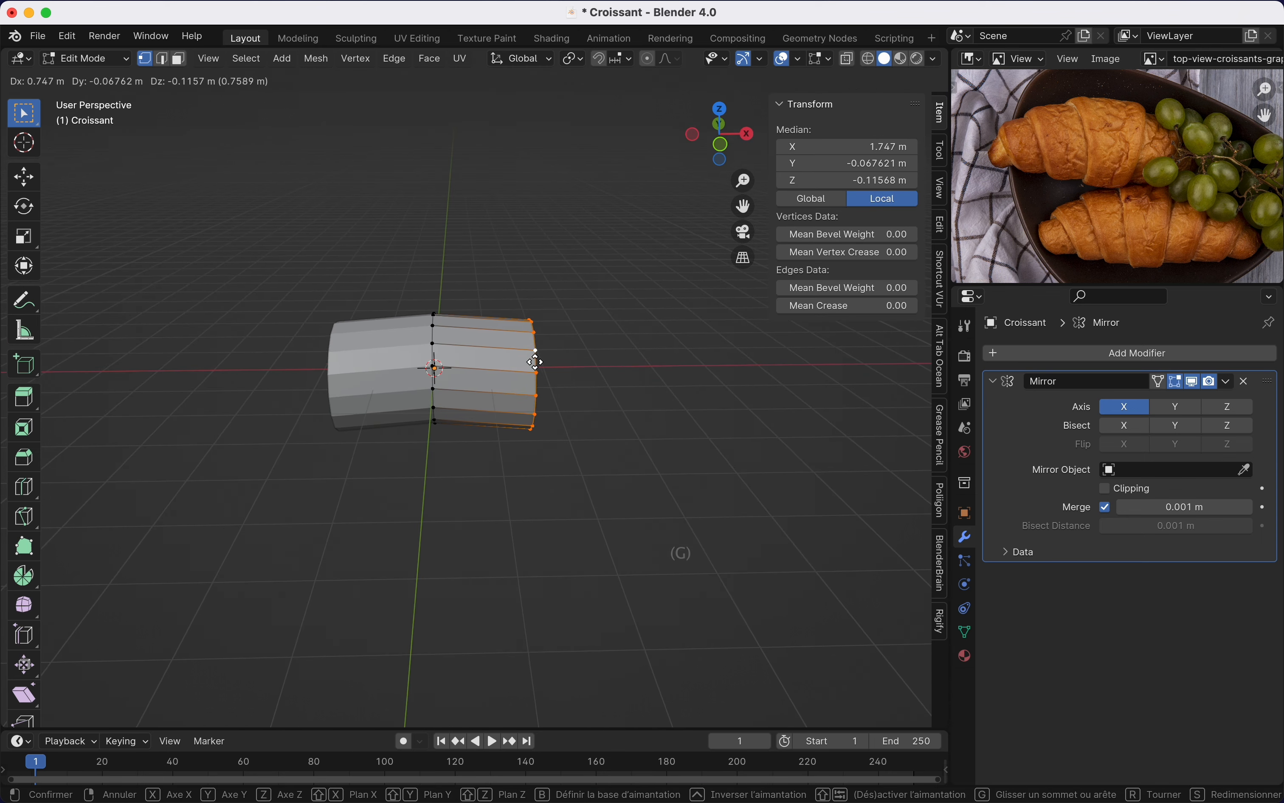
click(577, 344)
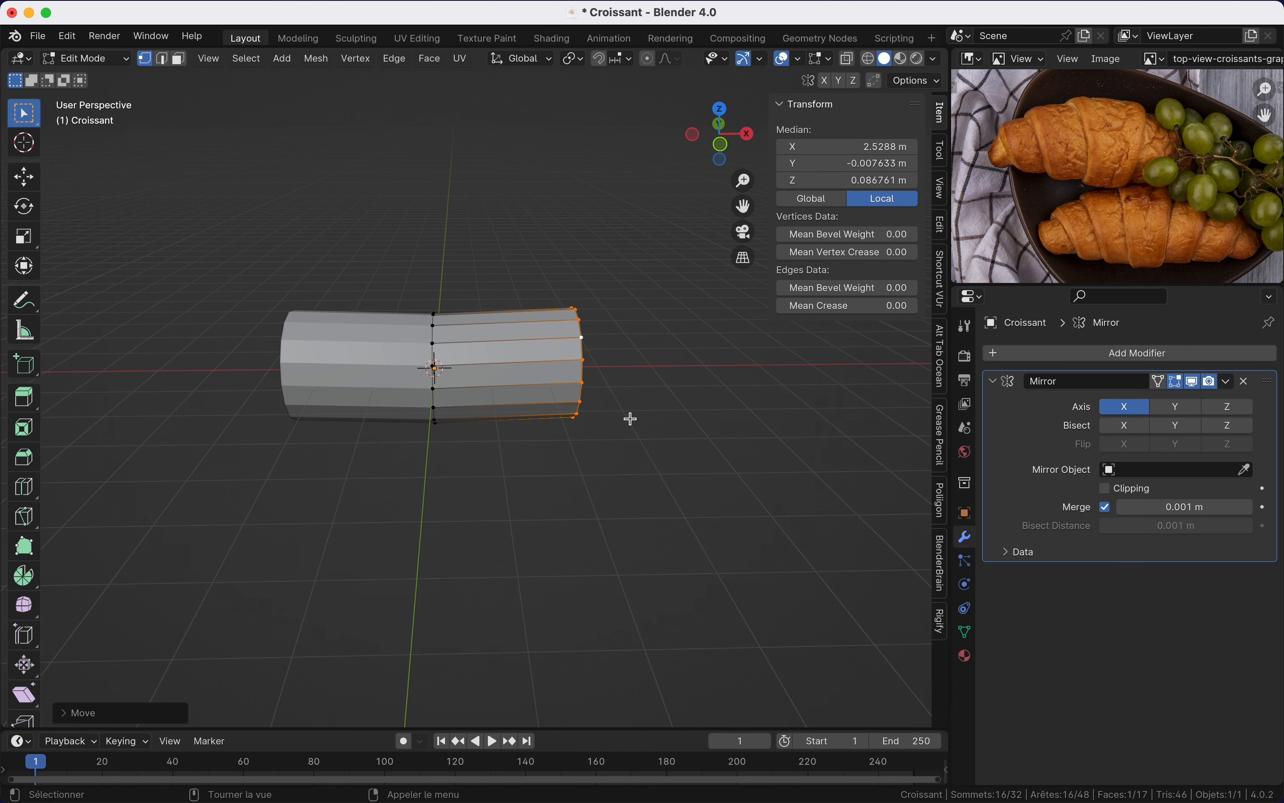
key(super+z)
middle_drag(577, 404, 577, 405)
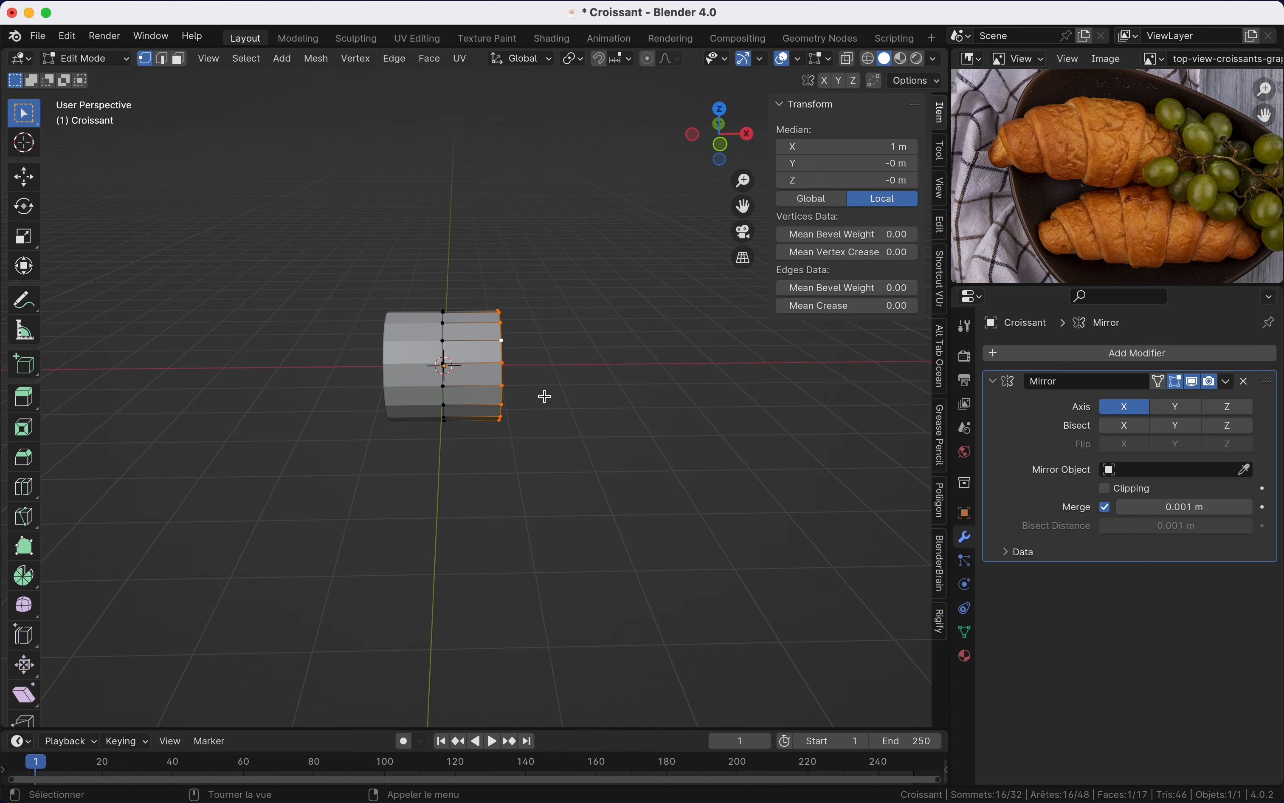
Step: Apply the Mirror modifier to the croissant in Object Mode and return to Edit Mode
key(Tab)
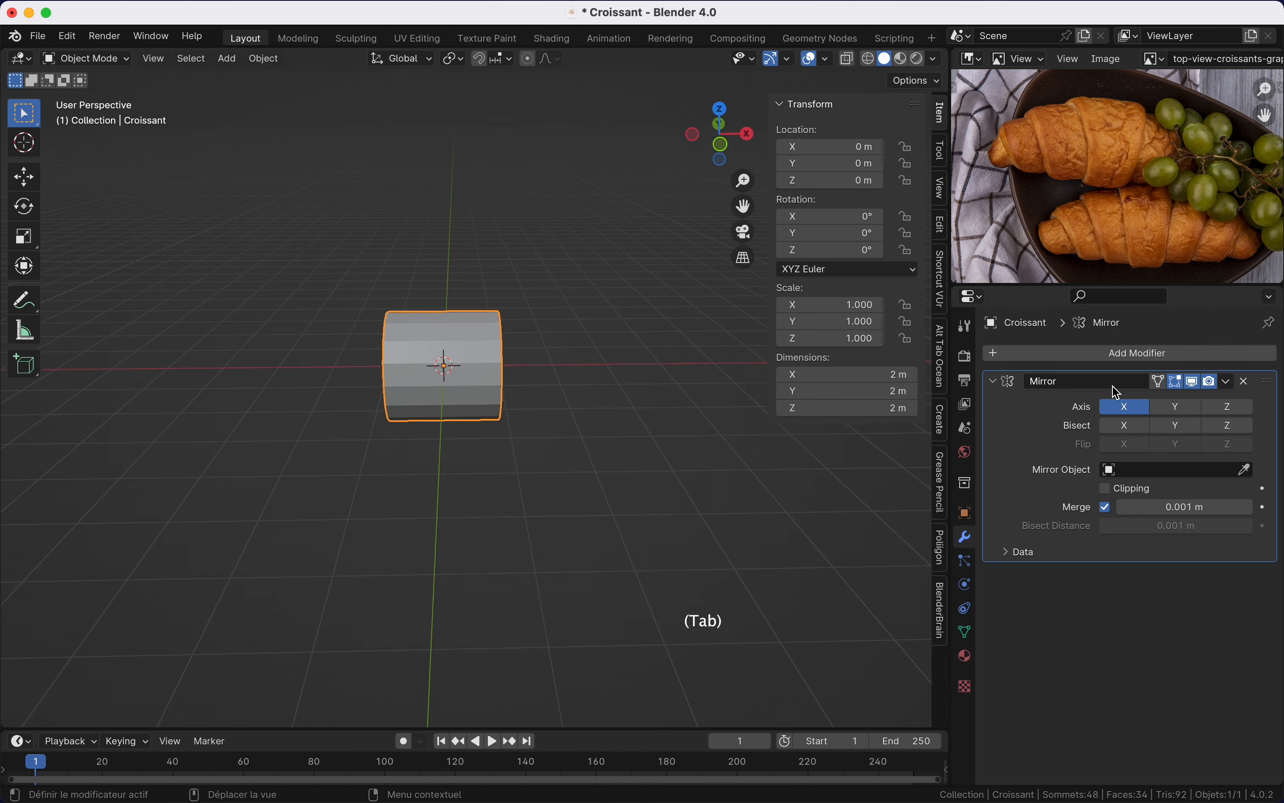
key(ctrl+a)
key(Tab)
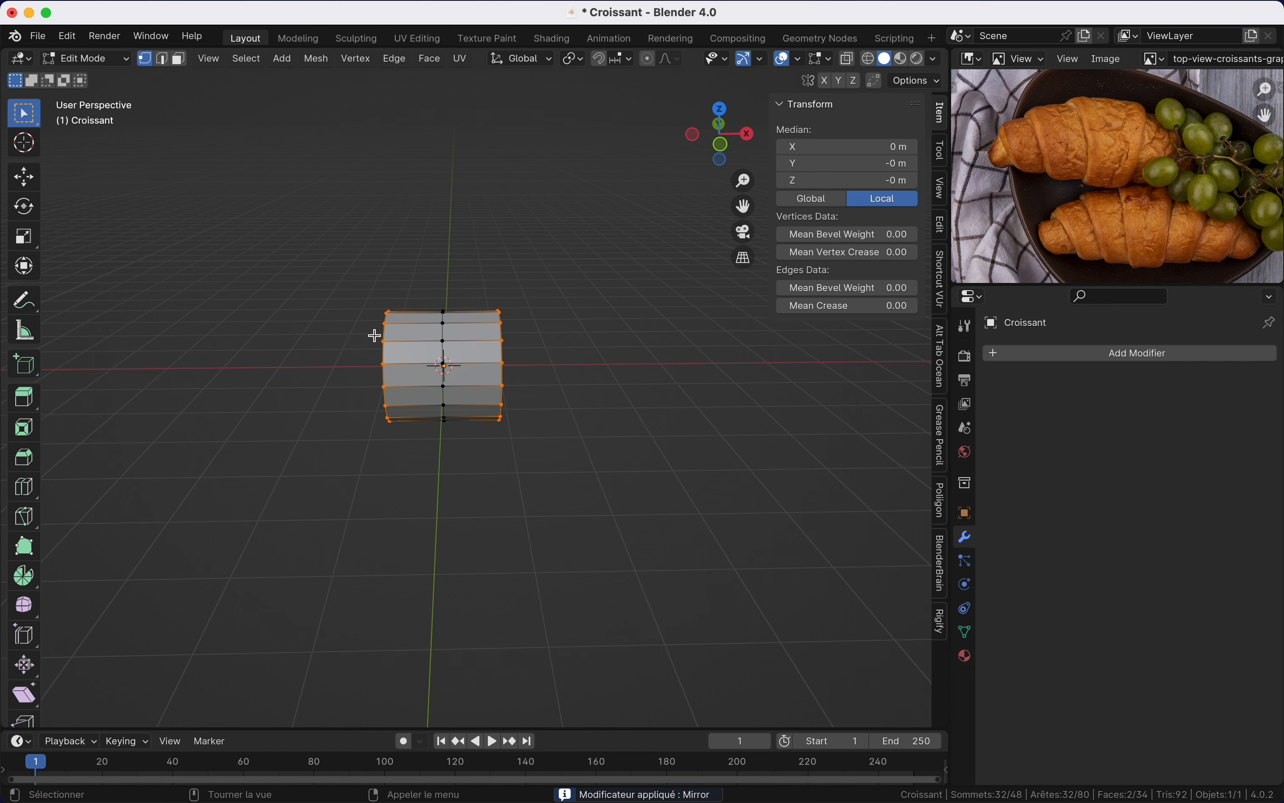
Step: Try moving the negative X end ring freely outward and downward, and undo both that move and the Mirror modifier's application
click(385, 350)
alt+click(384, 378)
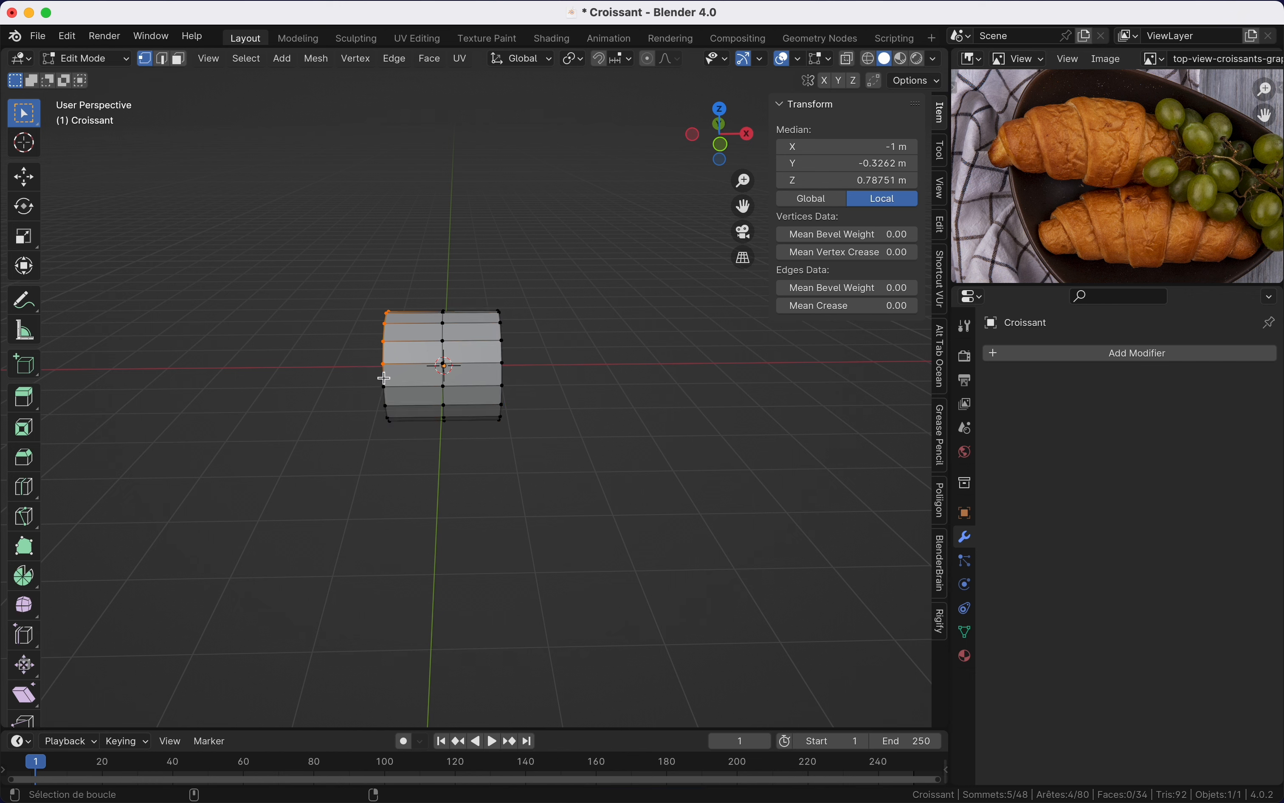
key(g)
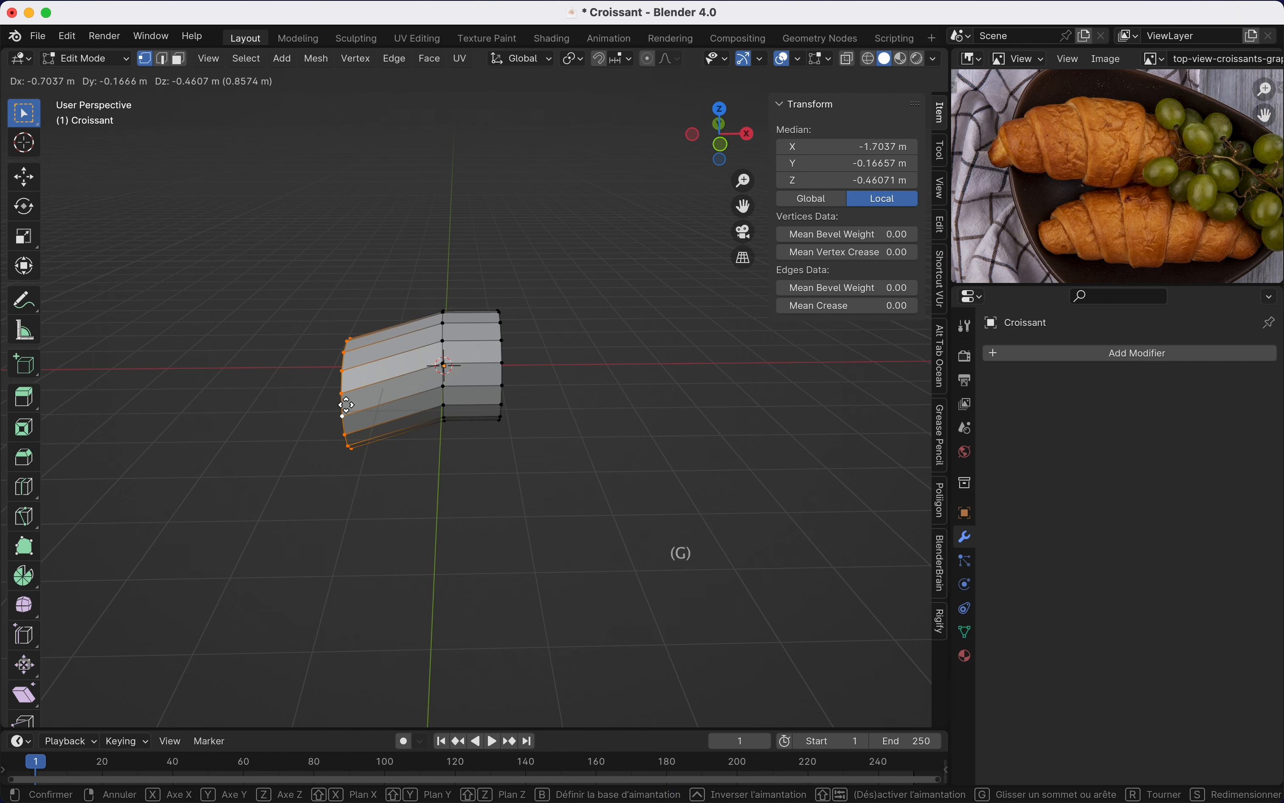
click(346, 402)
key(ctrl+z)
key(ctrl+z)
key(ctrl+z)
key(ctrl+z)
key(ctrl+z)
key(ctrl+z)
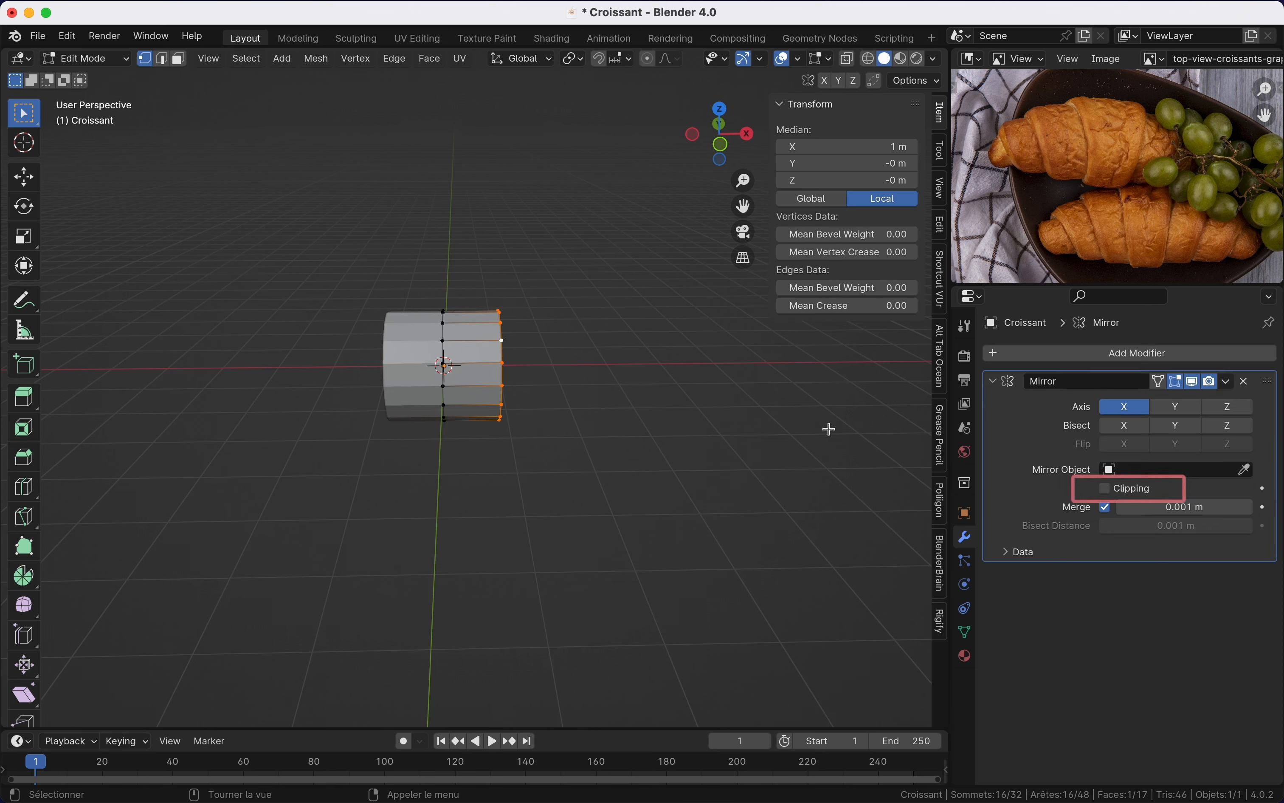
Step: Try moving the entire modelled half freely to a median of about 1.89 m along X, and undo the move
key(a)
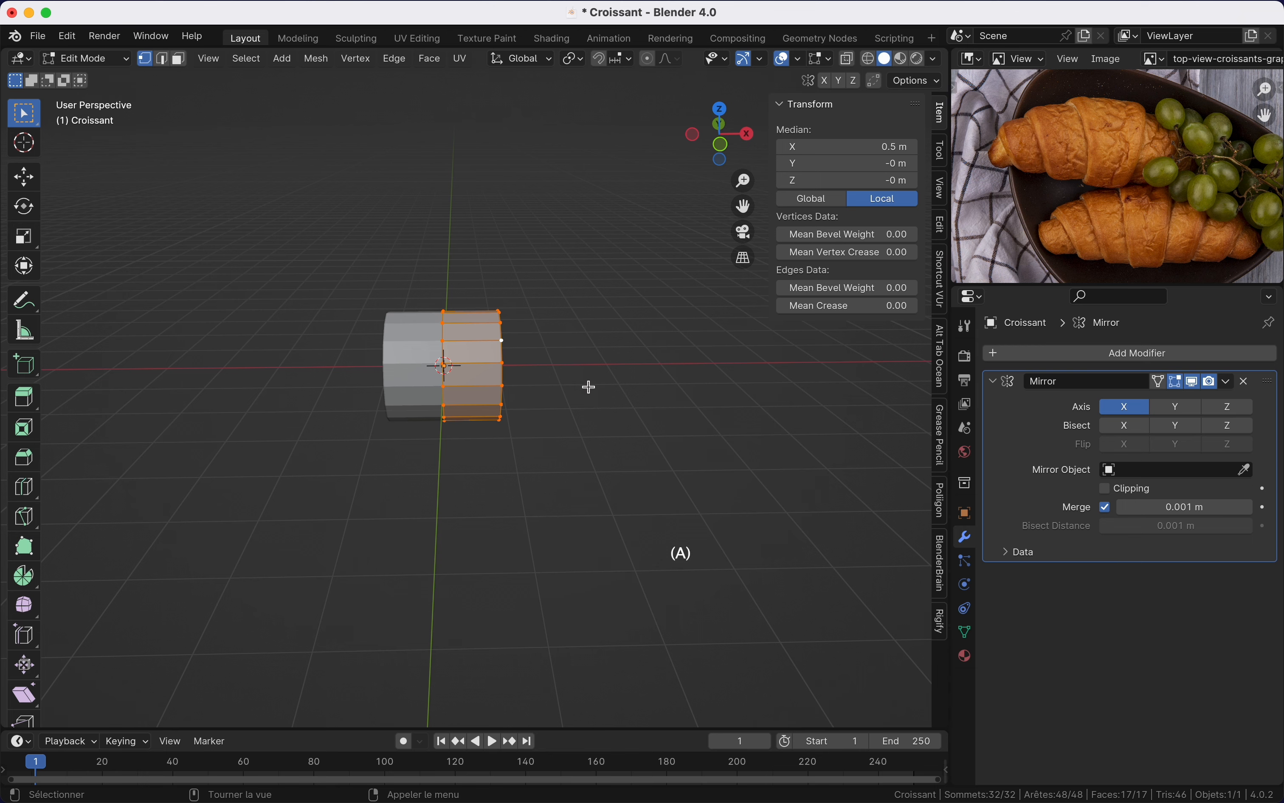
key(g)
click(664, 382)
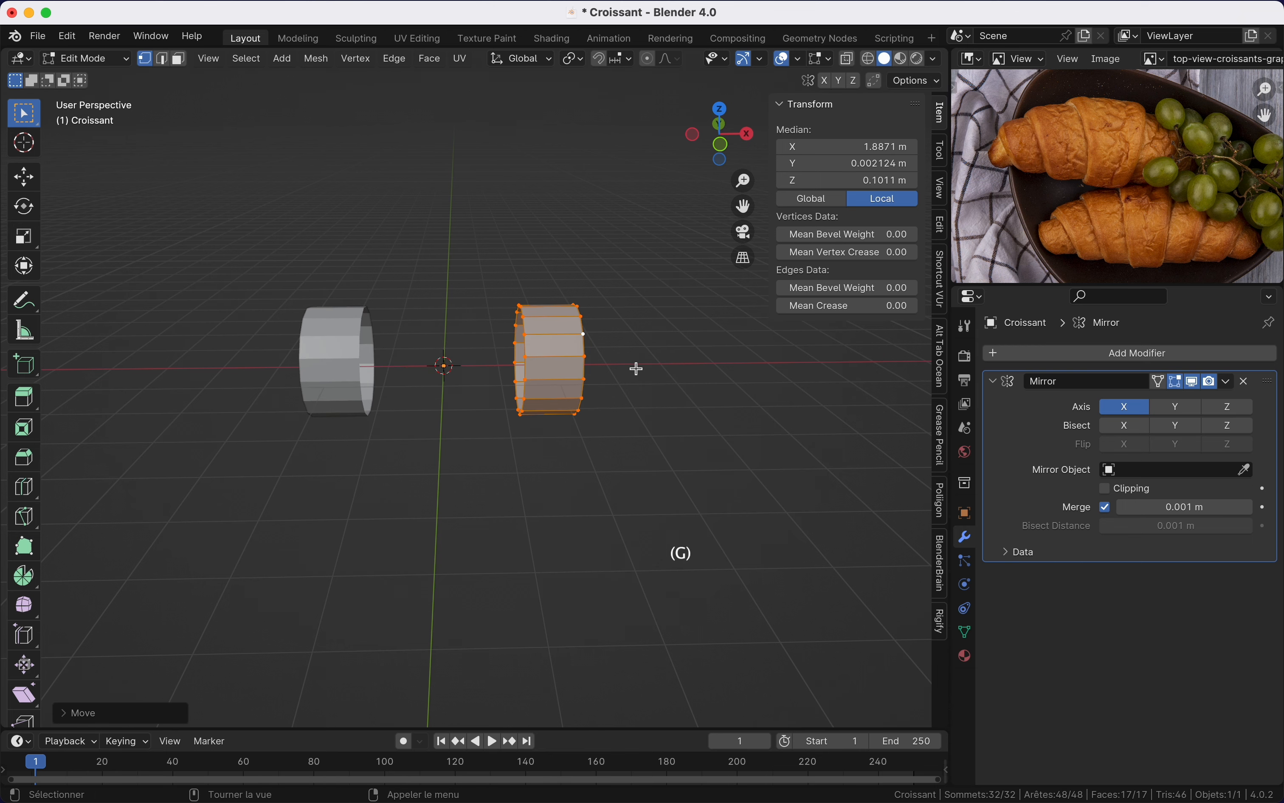
key(ctrl+z)
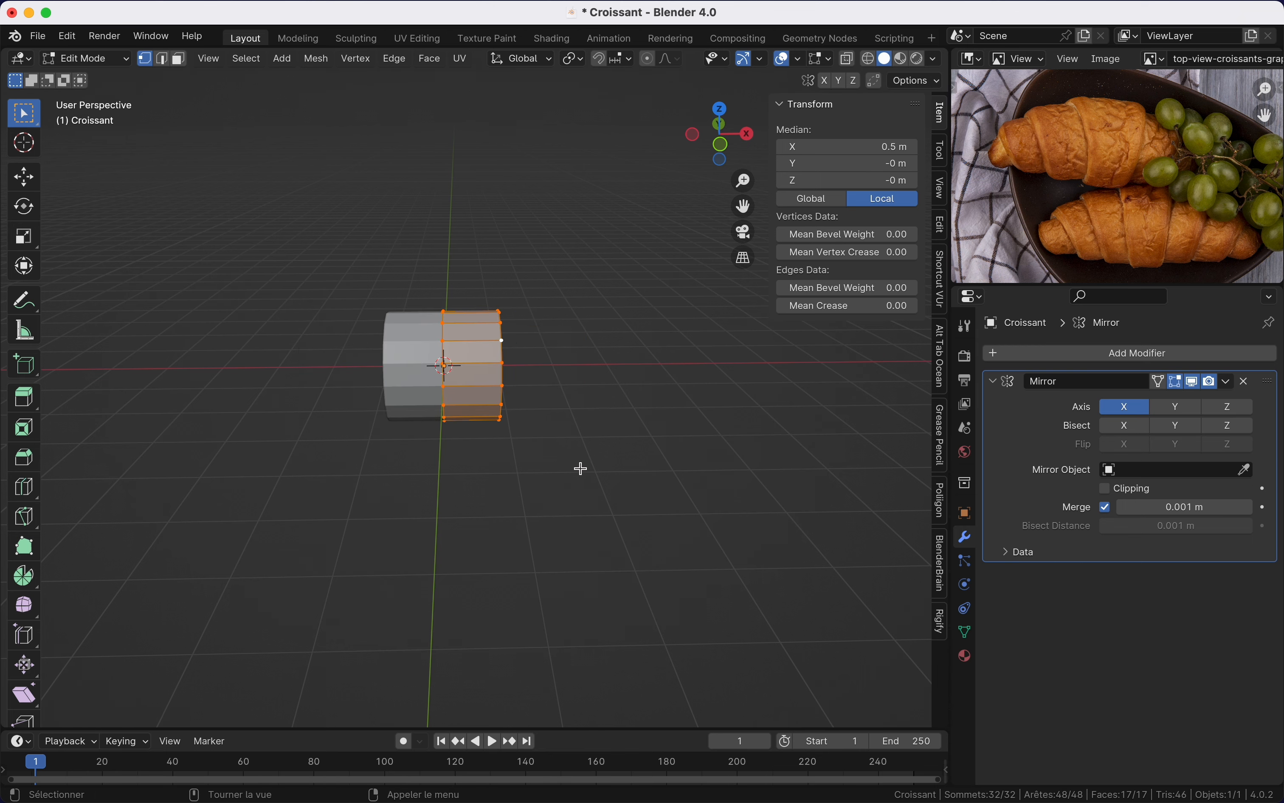
Step: Try moving a single vertex of the central seam to about 0.15 m along X, and undo the move
scroll(444, 367, up, 5)
click(437, 408)
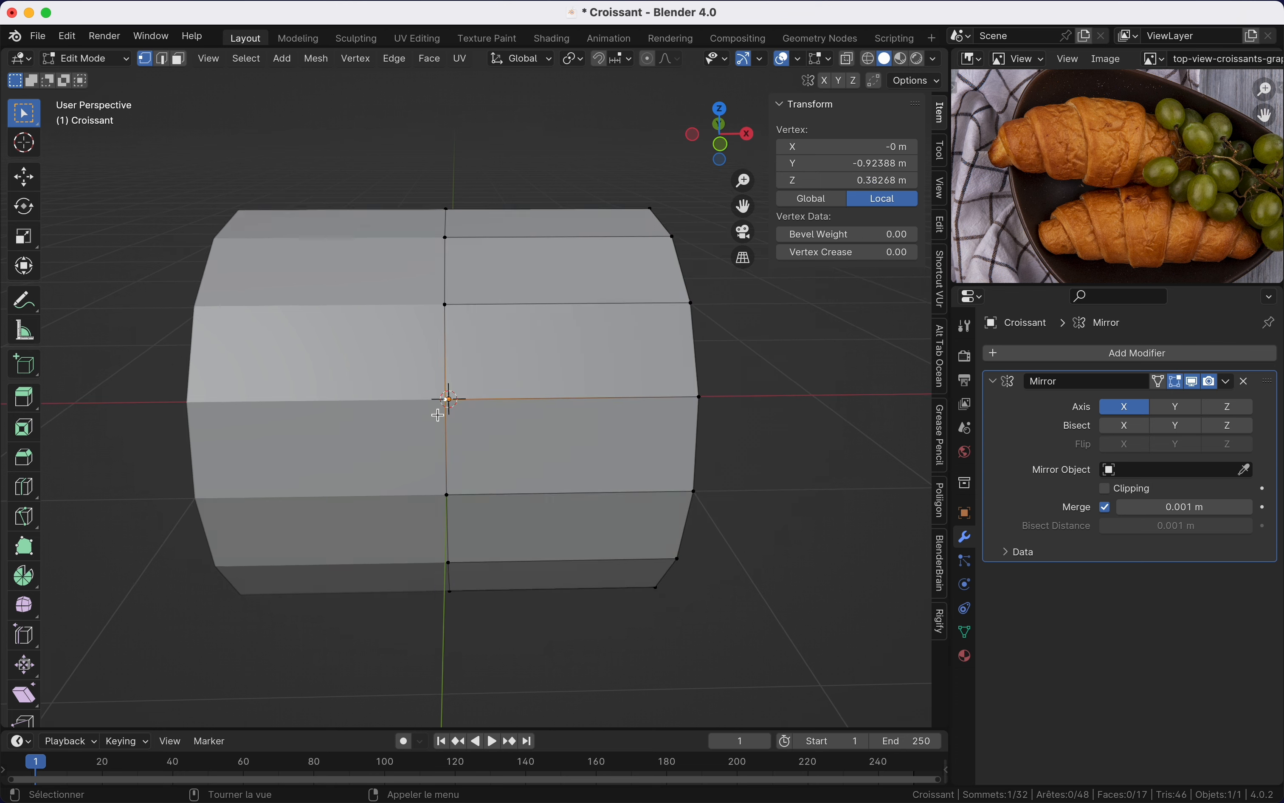
scroll(437, 412, down, 3)
scroll(465, 450, down, 4)
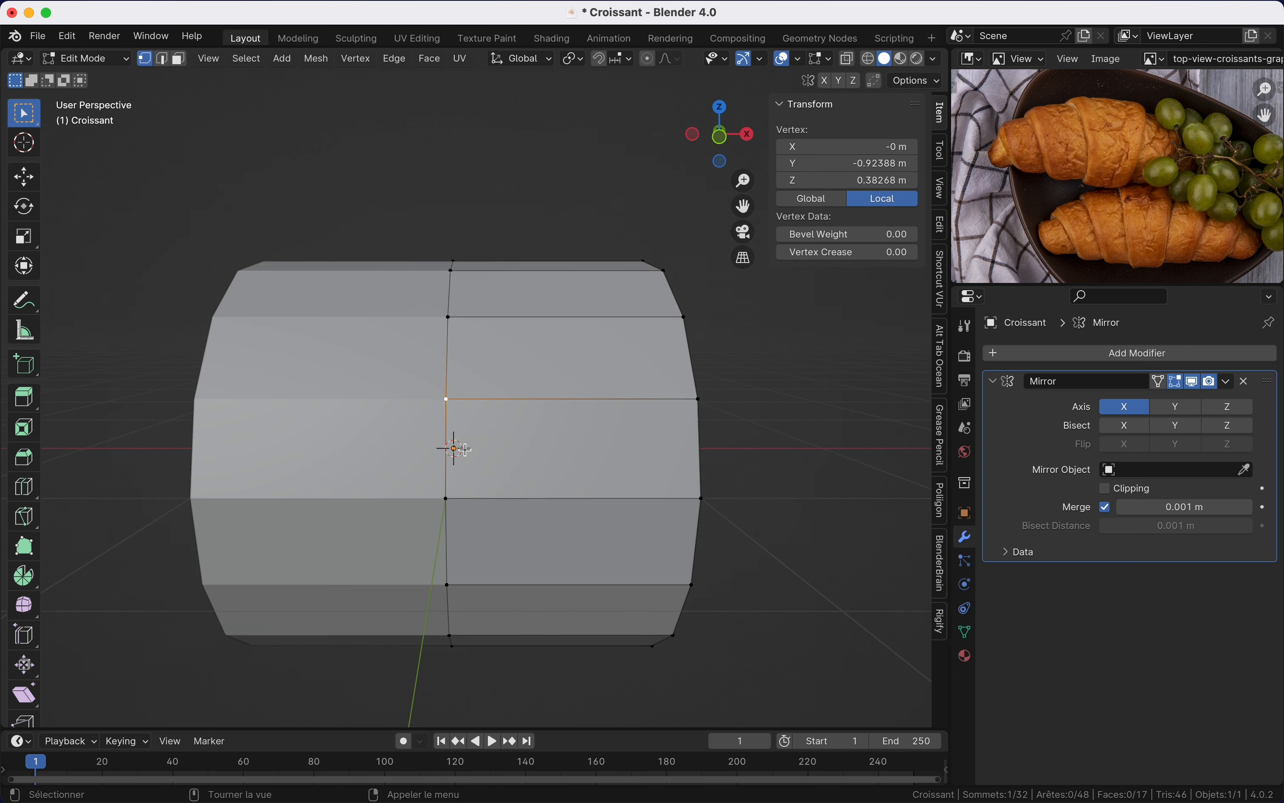
key(g)
click(505, 433)
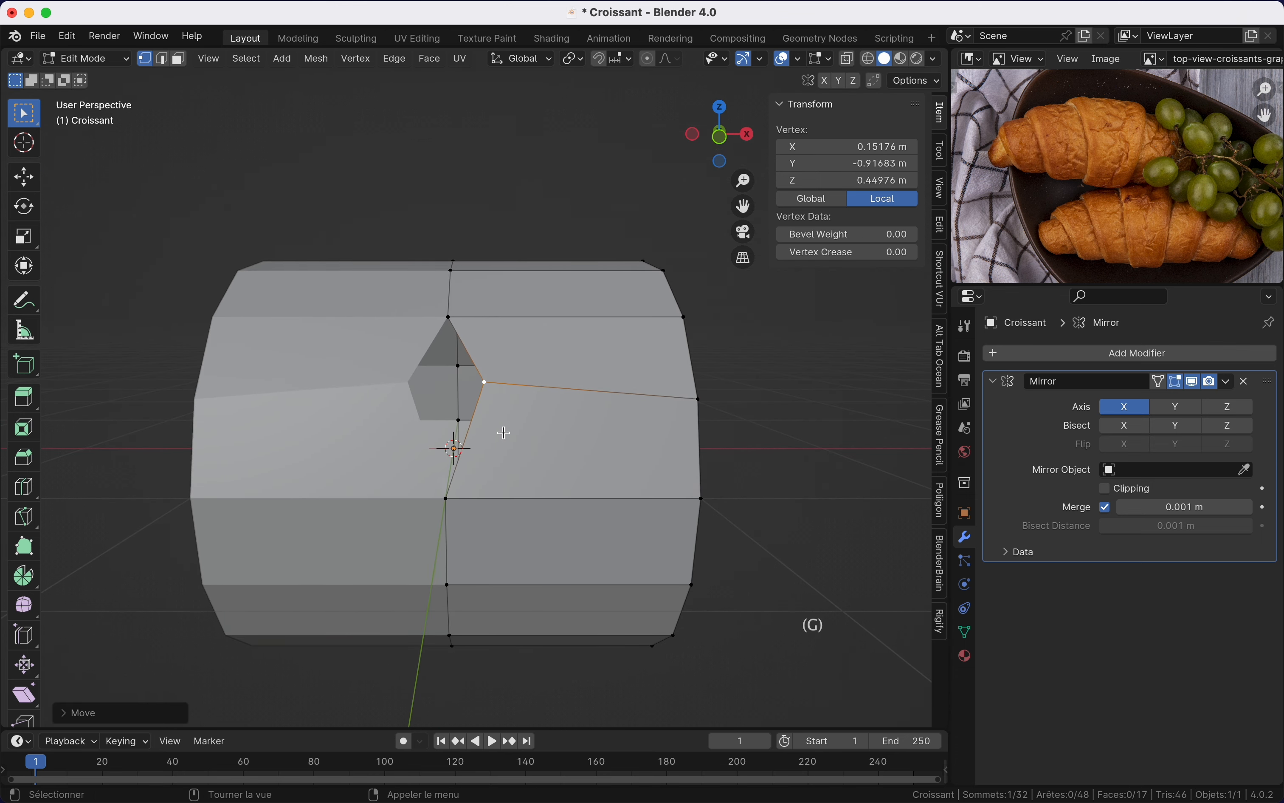
scroll(504, 433, right, 8)
scroll(503, 433, left, 8)
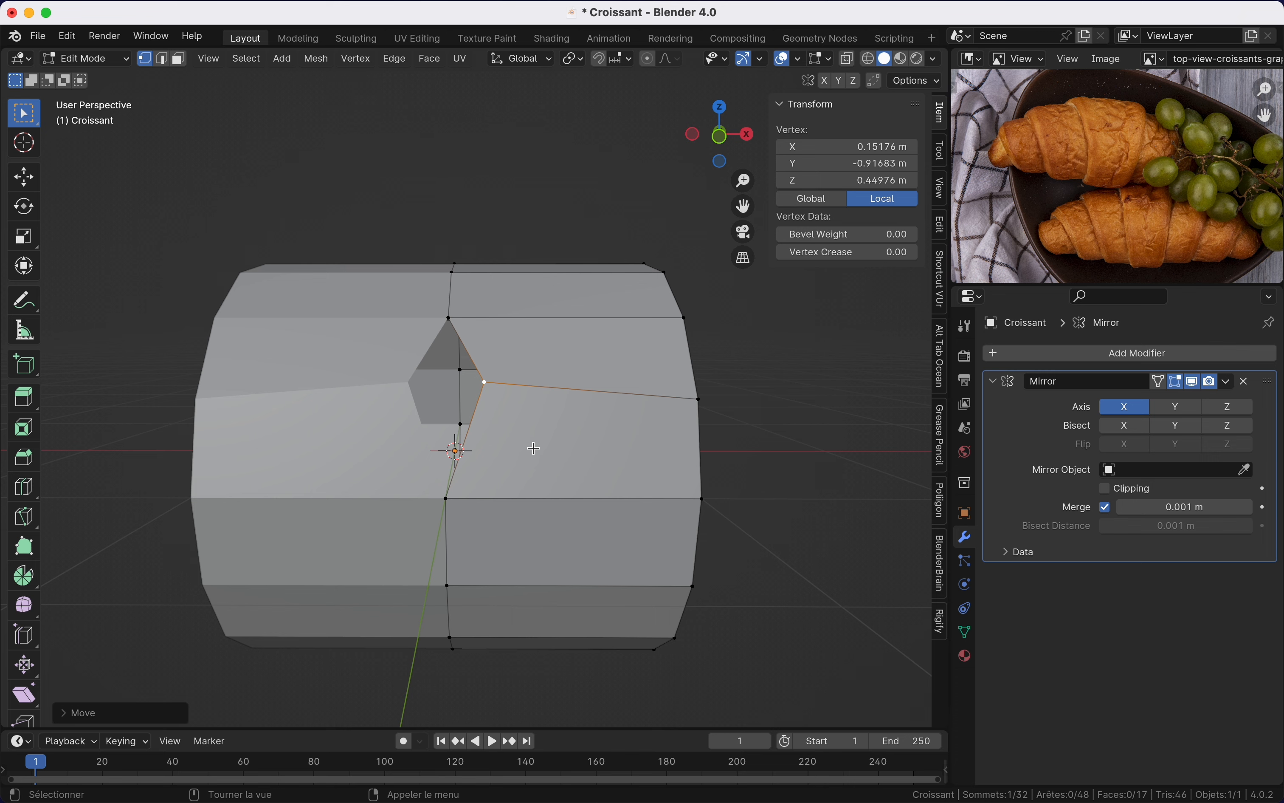
key(ctrl+z)
scroll(535, 449, down, 5)
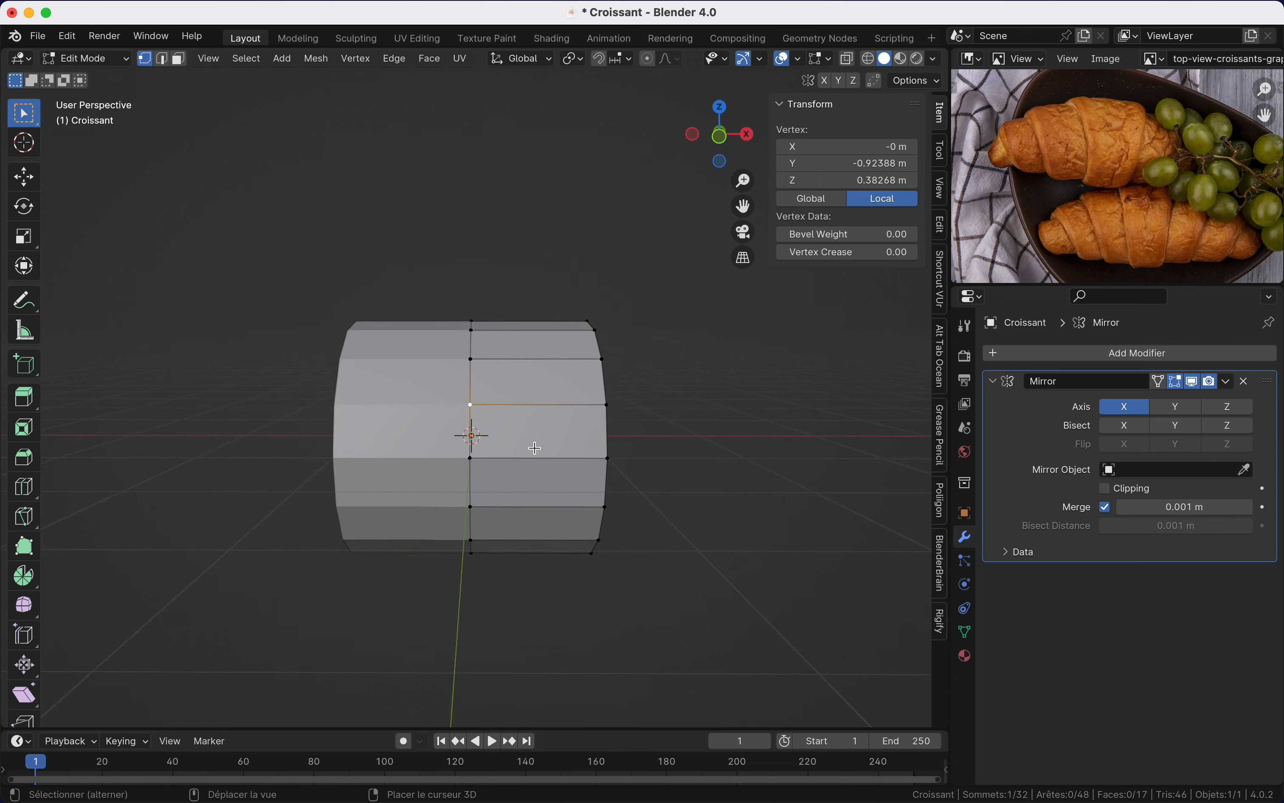
Step: Enable Clipping on the Mirror modifier and save the Croissant.blend file
shift+scroll(535, 449, down, 2)
ctrl+scroll(536, 449, down, 6)
scroll(535, 449, up, 4)
shift+scroll(536, 449, down, 3)
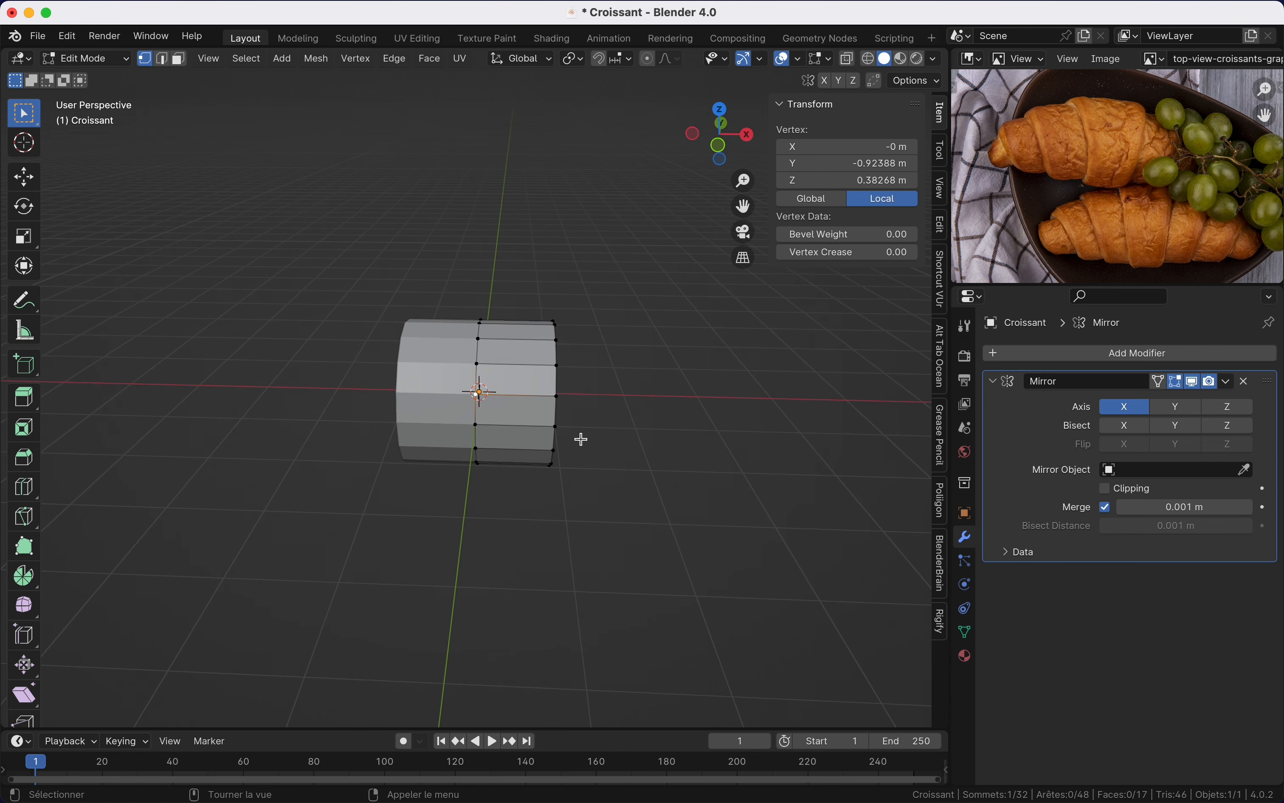
click(1107, 488)
scroll(664, 450, down, 2)
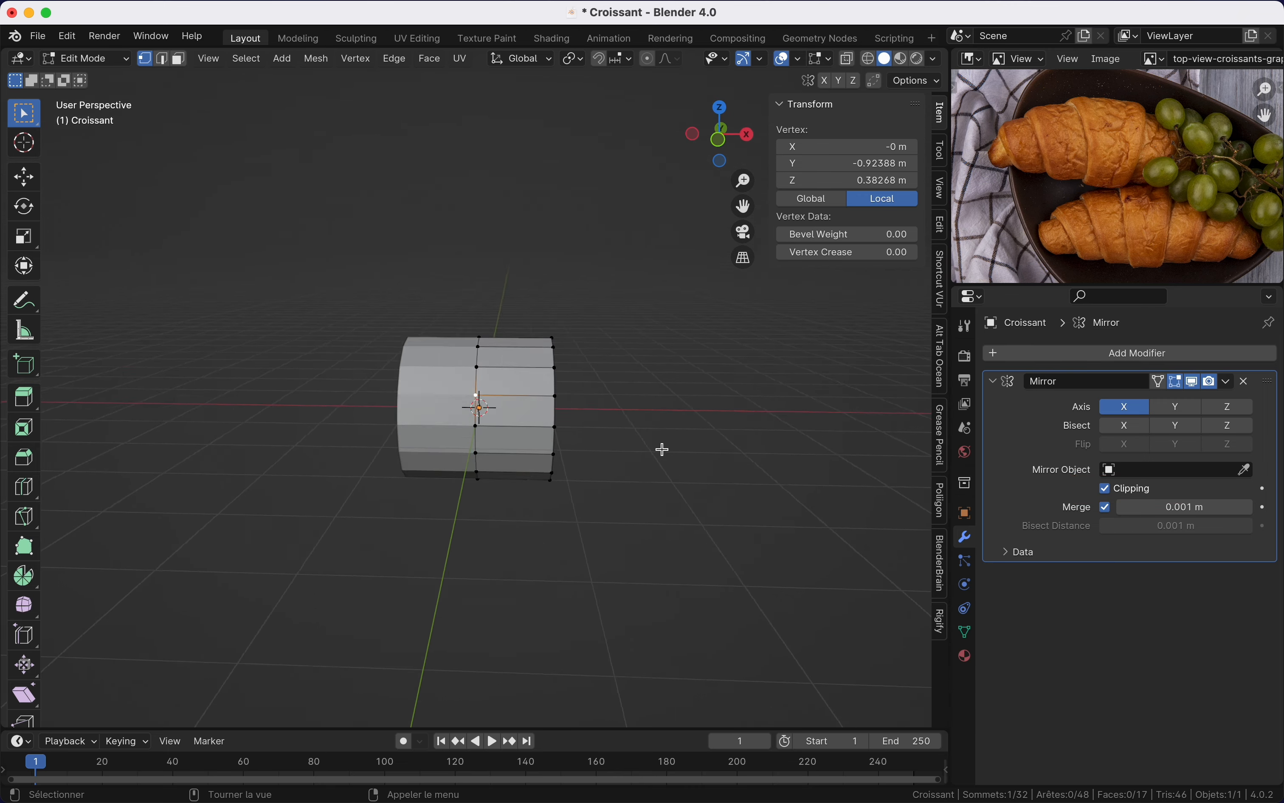
scroll(661, 448, right, 5)
key(super+s)
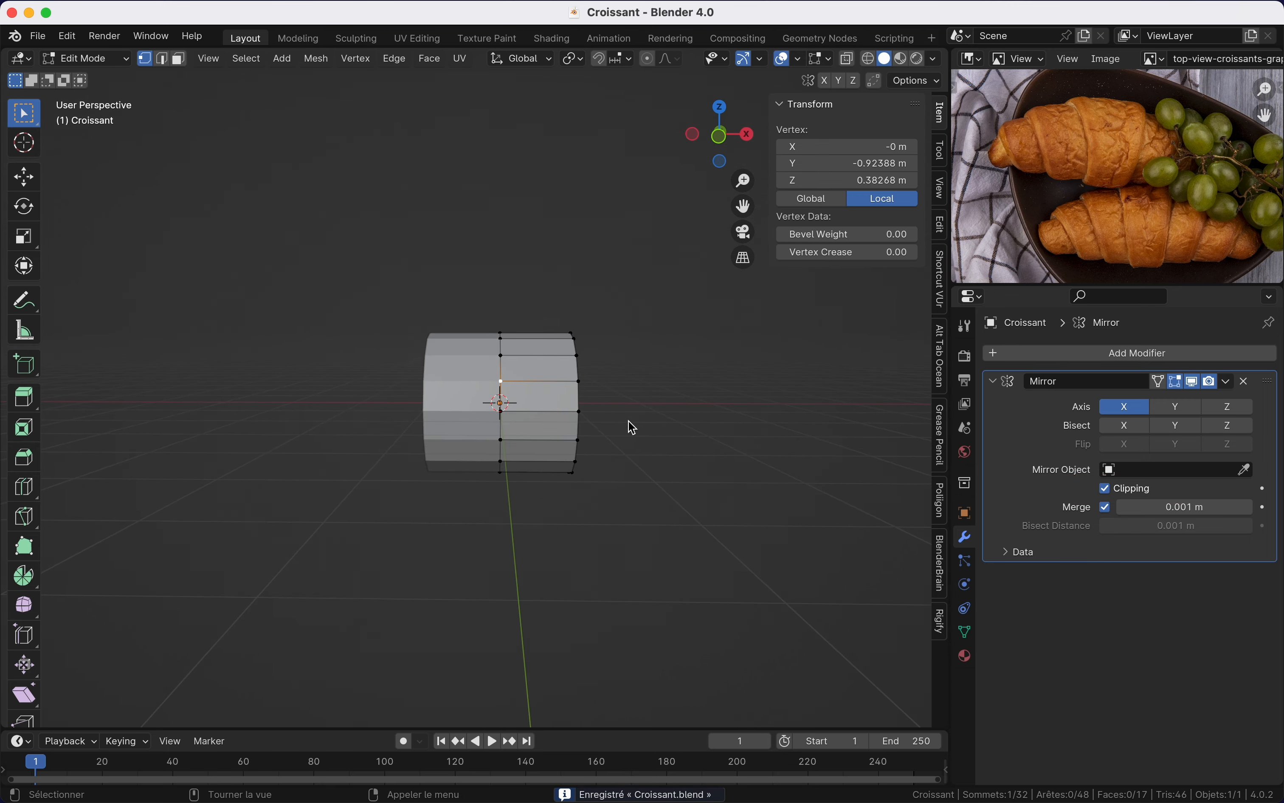
Step: Try moving all of the half's vertices outward to a median of about 1.41 m along X with Clipping on, and undo it
key(a)
key(g)
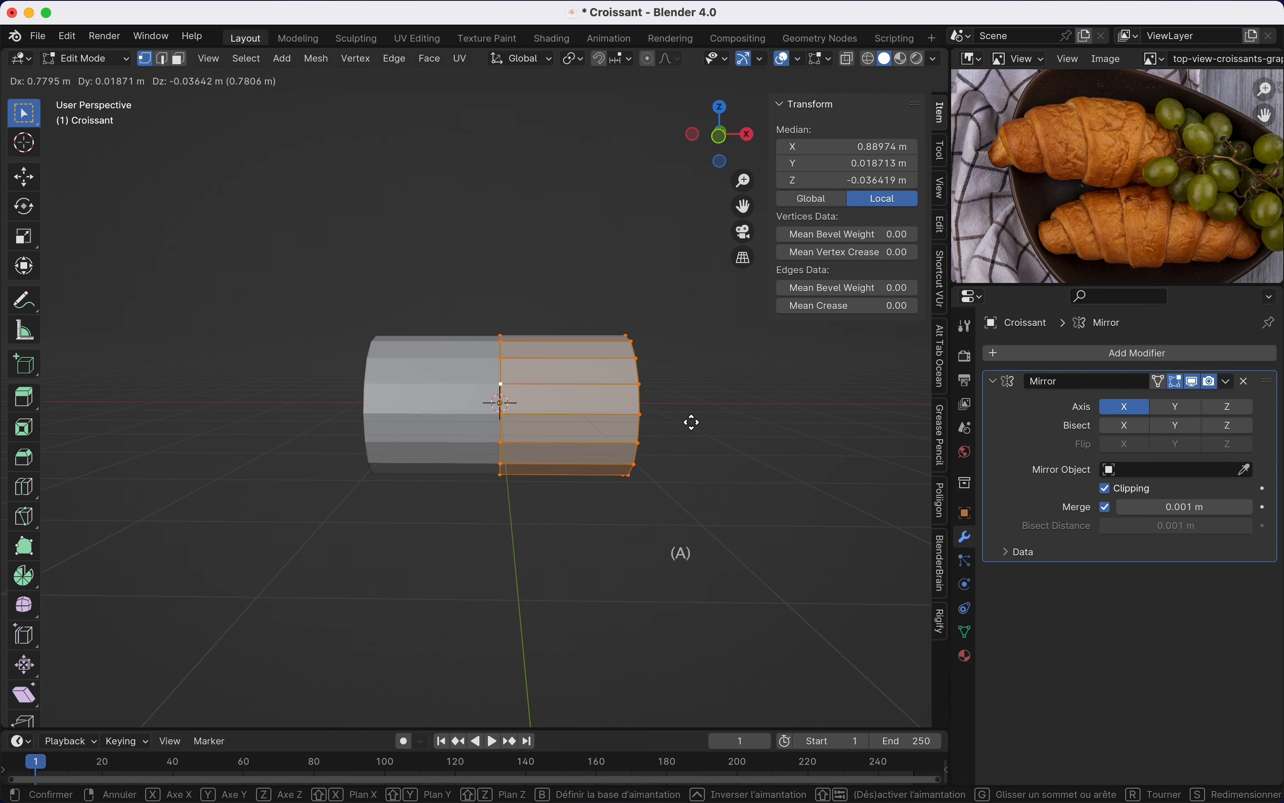
click(759, 416)
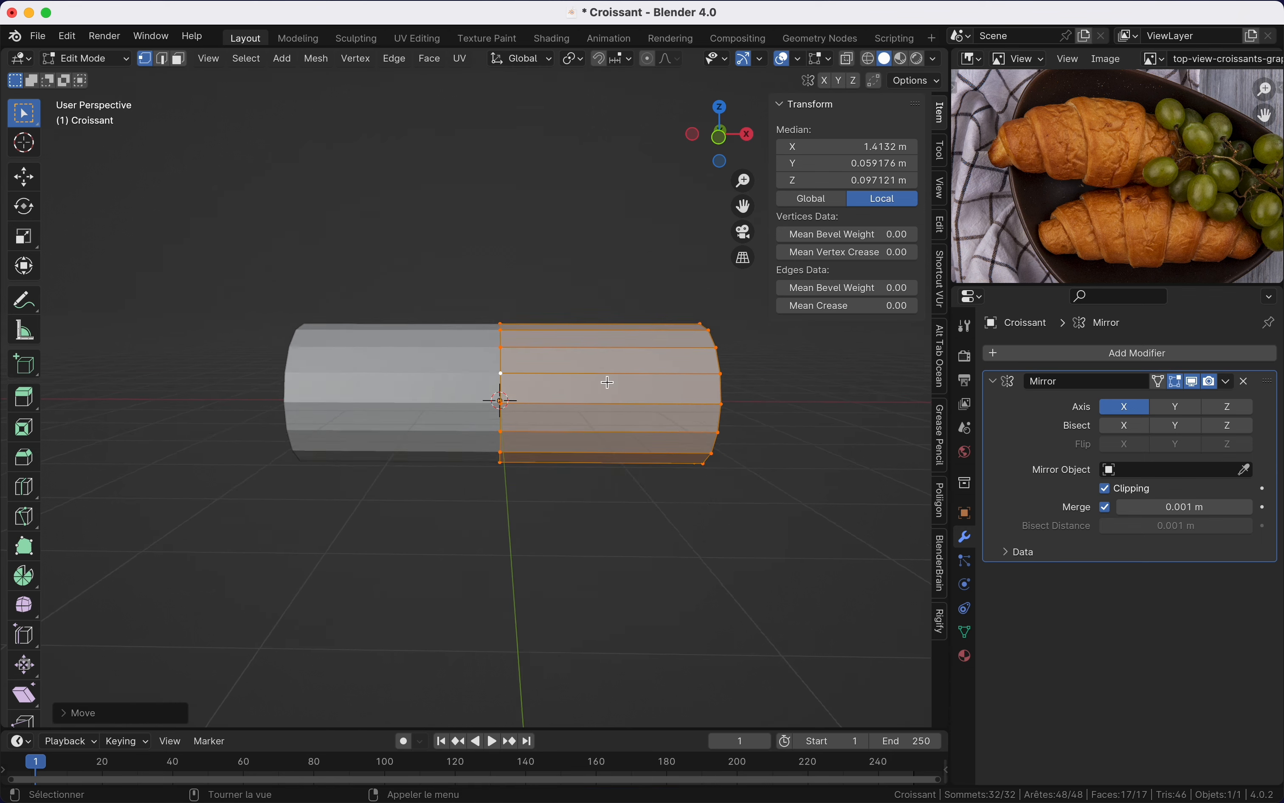
scroll(759, 416, down, 3)
middle_drag(759, 415, 609, 382)
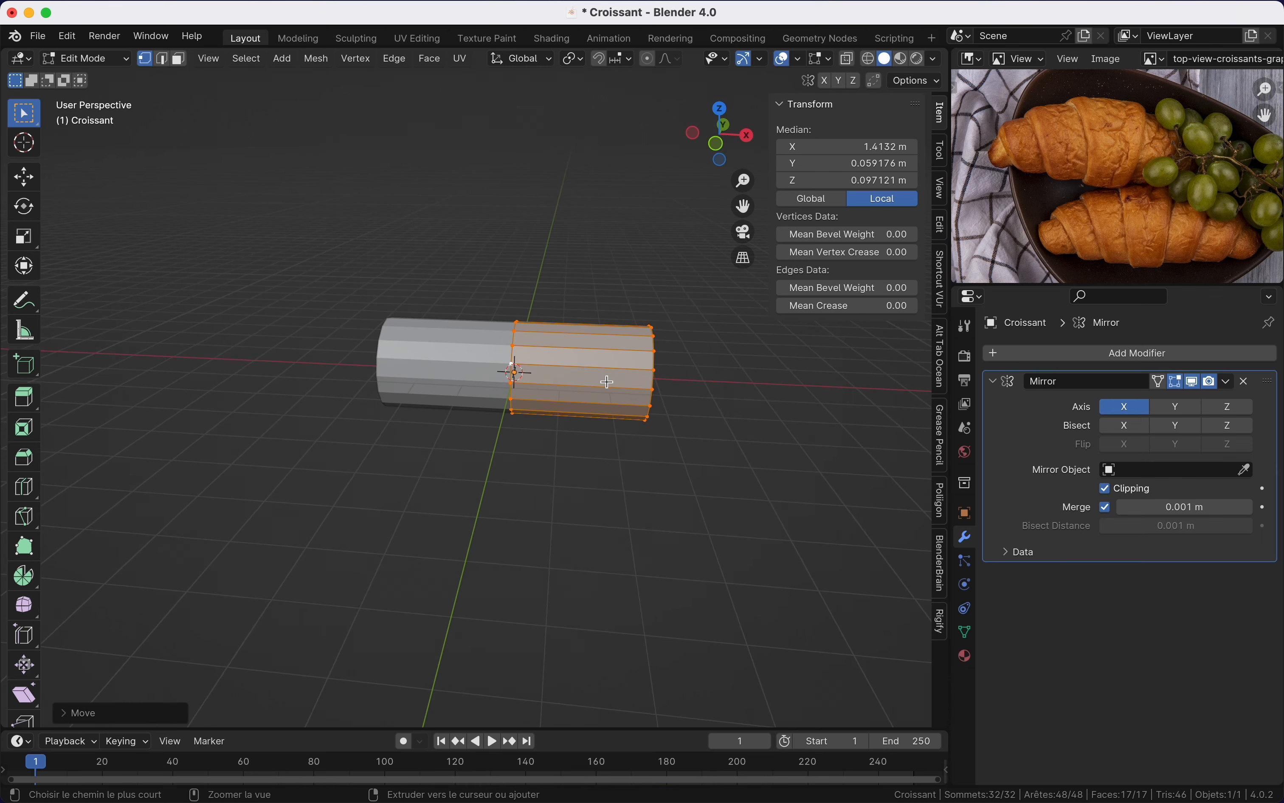
key(ctrl+z)
key(ctrl+z)
scroll(529, 372, up, 3)
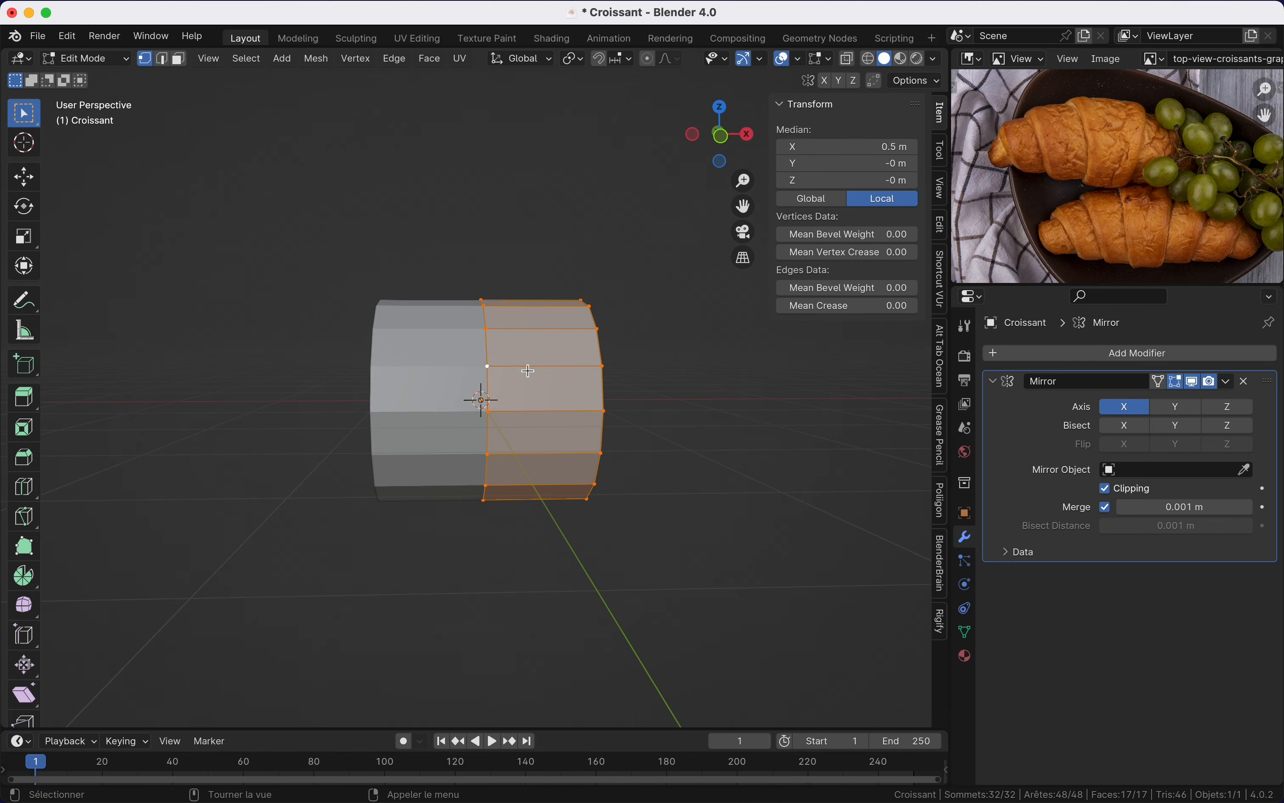
Step: Save the Croissant.blend file with the half-cylinder in its original position
scroll(529, 371, right, 2)
key(ctrl+s)
ctrl+scroll(529, 370, down, 1)
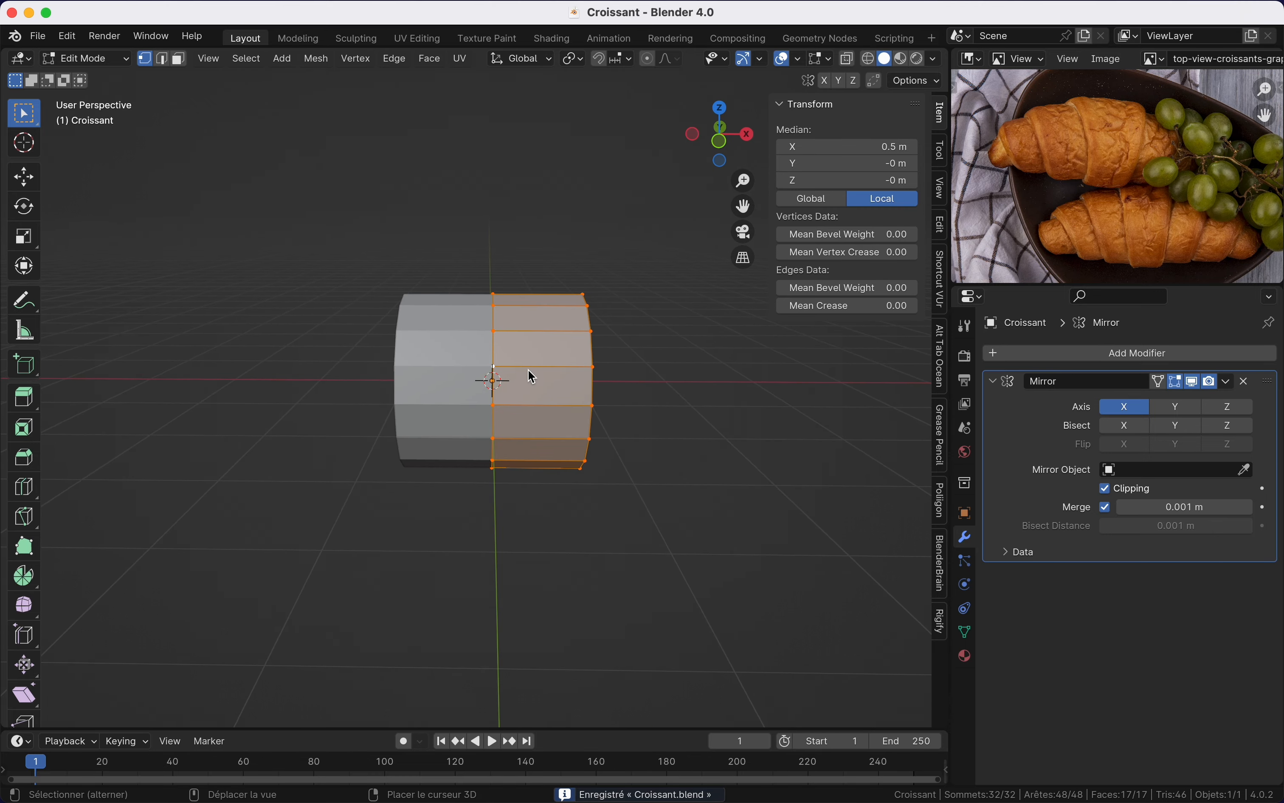
Step: Select only the cylinder's positive X end face in face selection mode and save the file
shift+scroll(529, 370, down, 2)
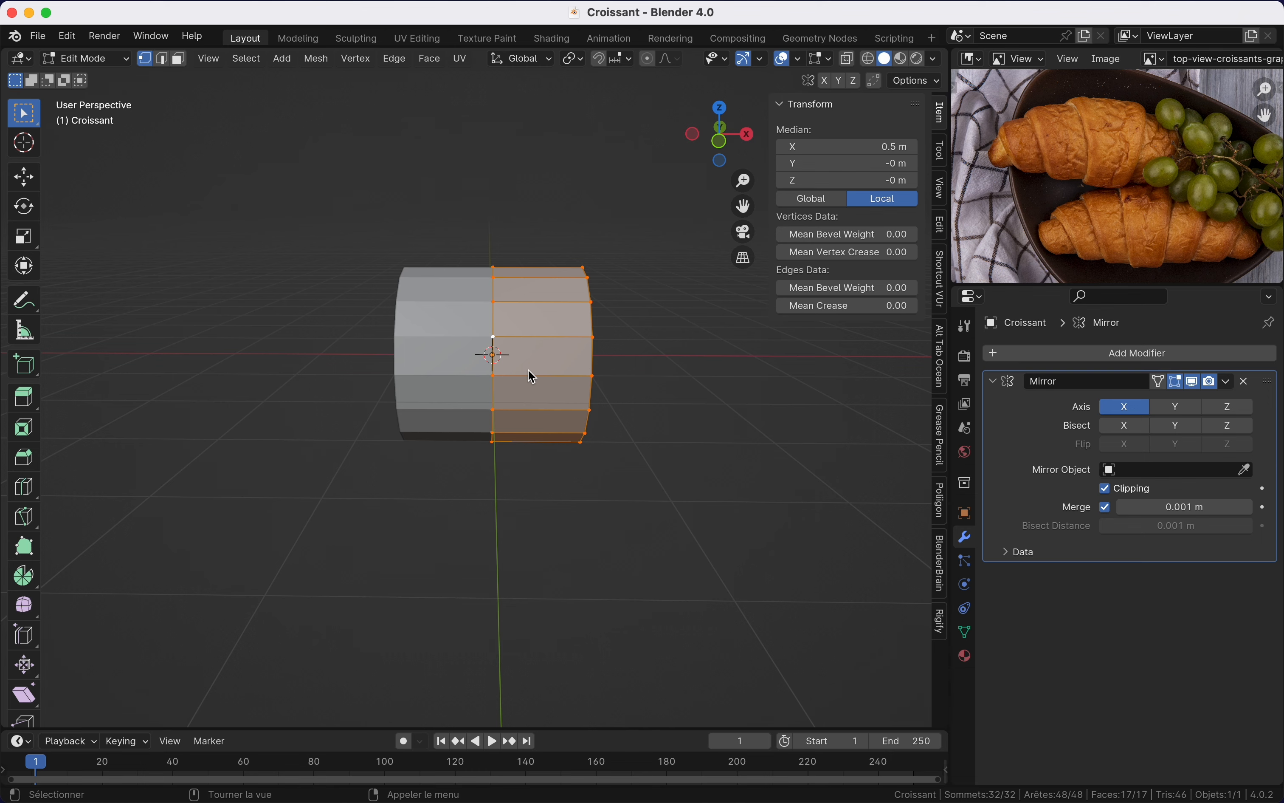
mouse_move(533, 377)
middle_down()
mouse_move(519, 322)
mouse_move(530, 373)
middle_up()
key(3)
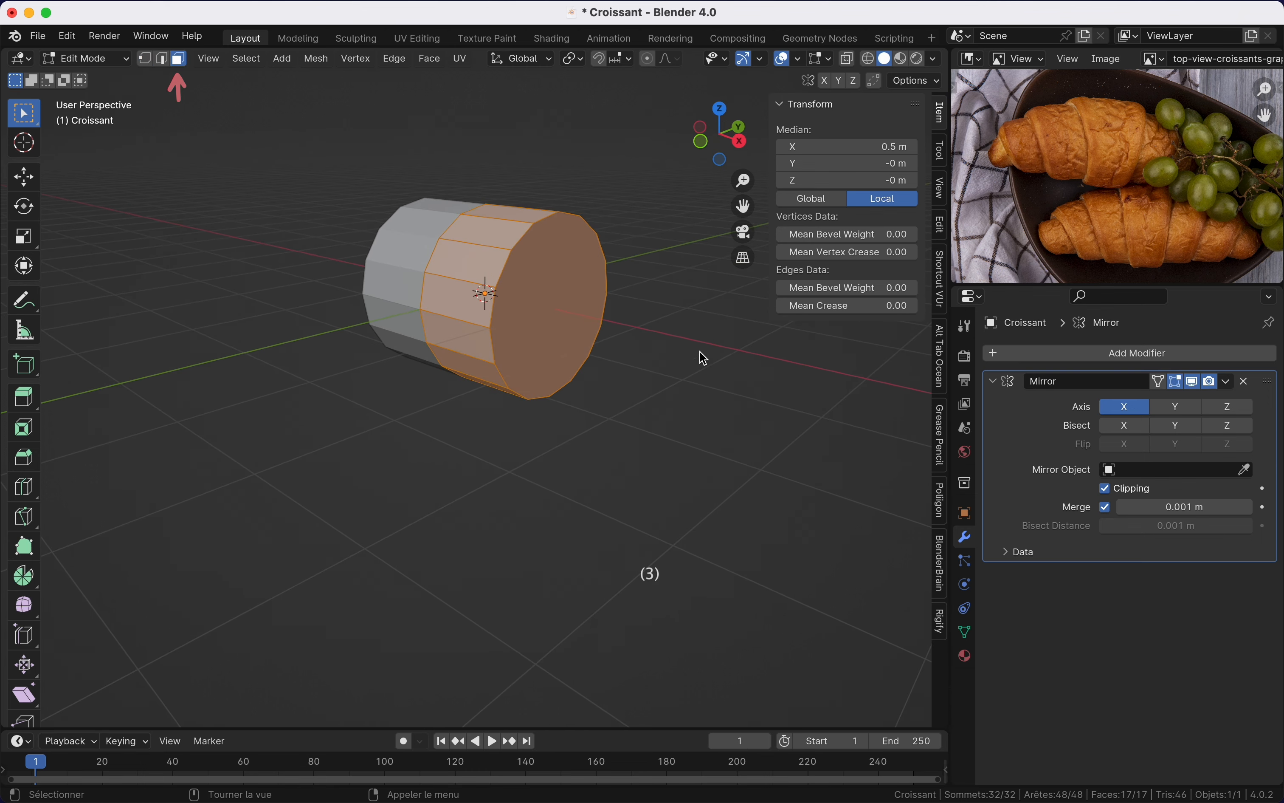
click(570, 285)
scroll(626, 327, down, 2)
key(ctrl+s)
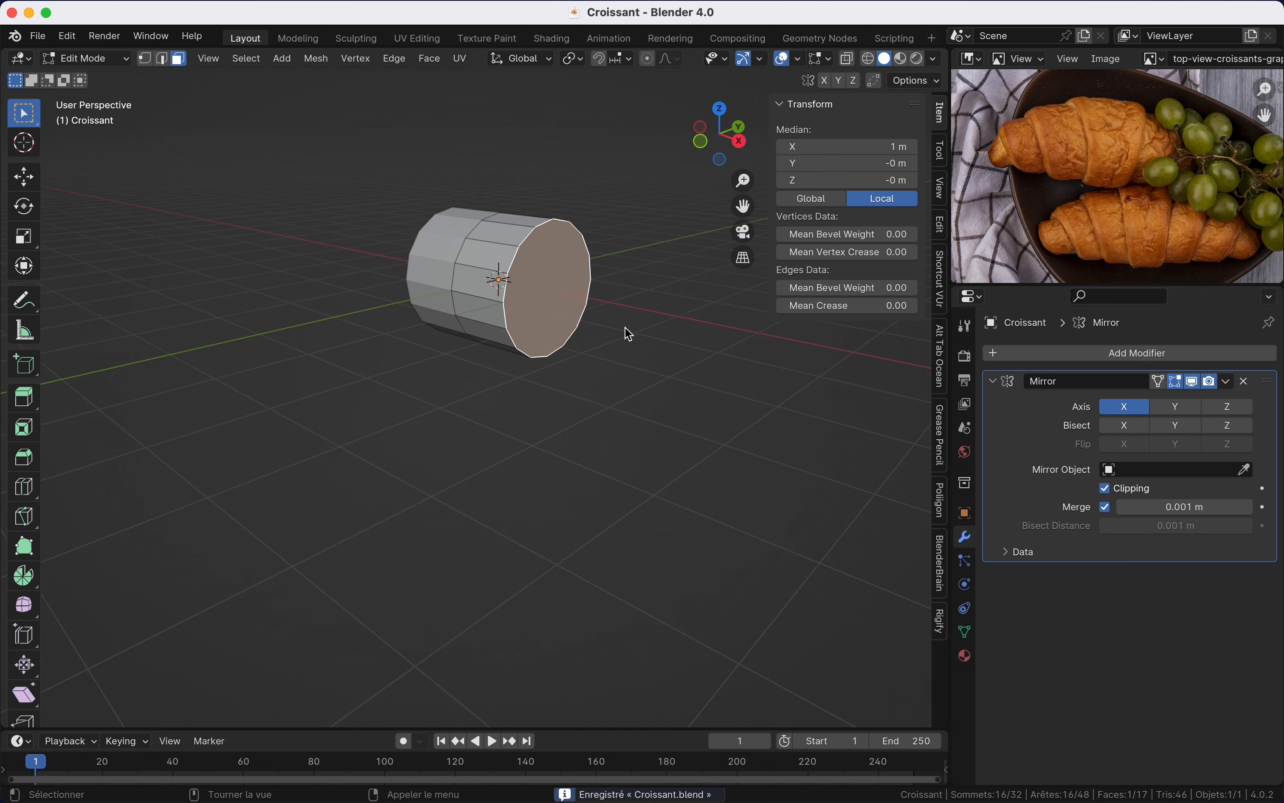
Step: Inset the selected end face by 0.2 m
scroll(622, 327, up, 1)
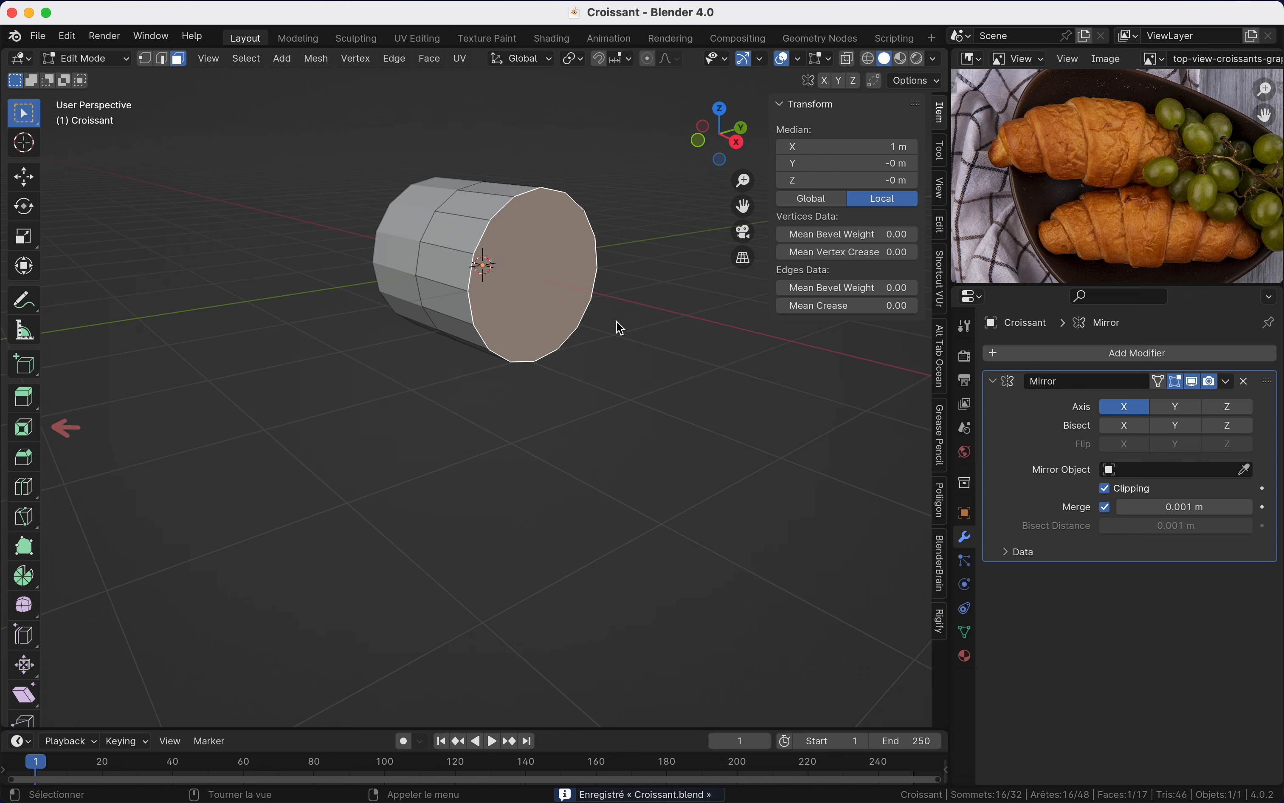
key(i)
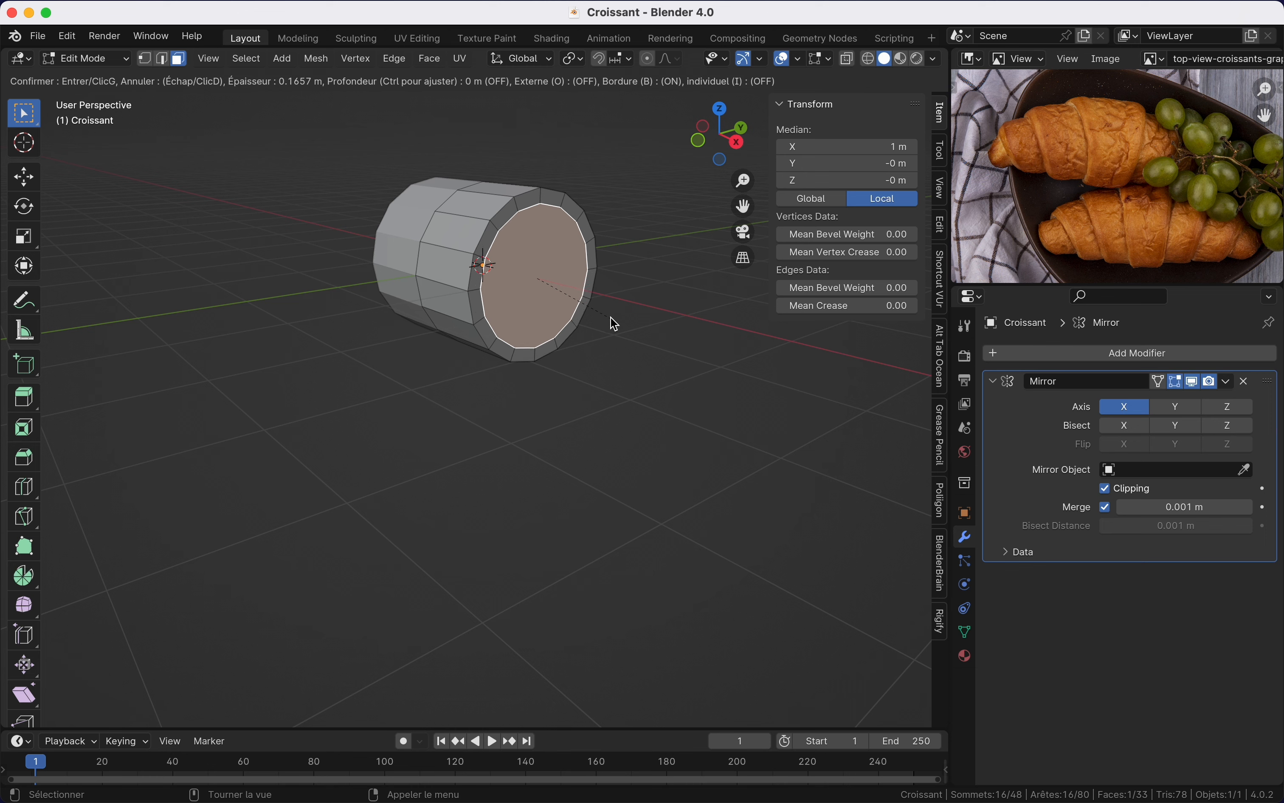
key(shift)
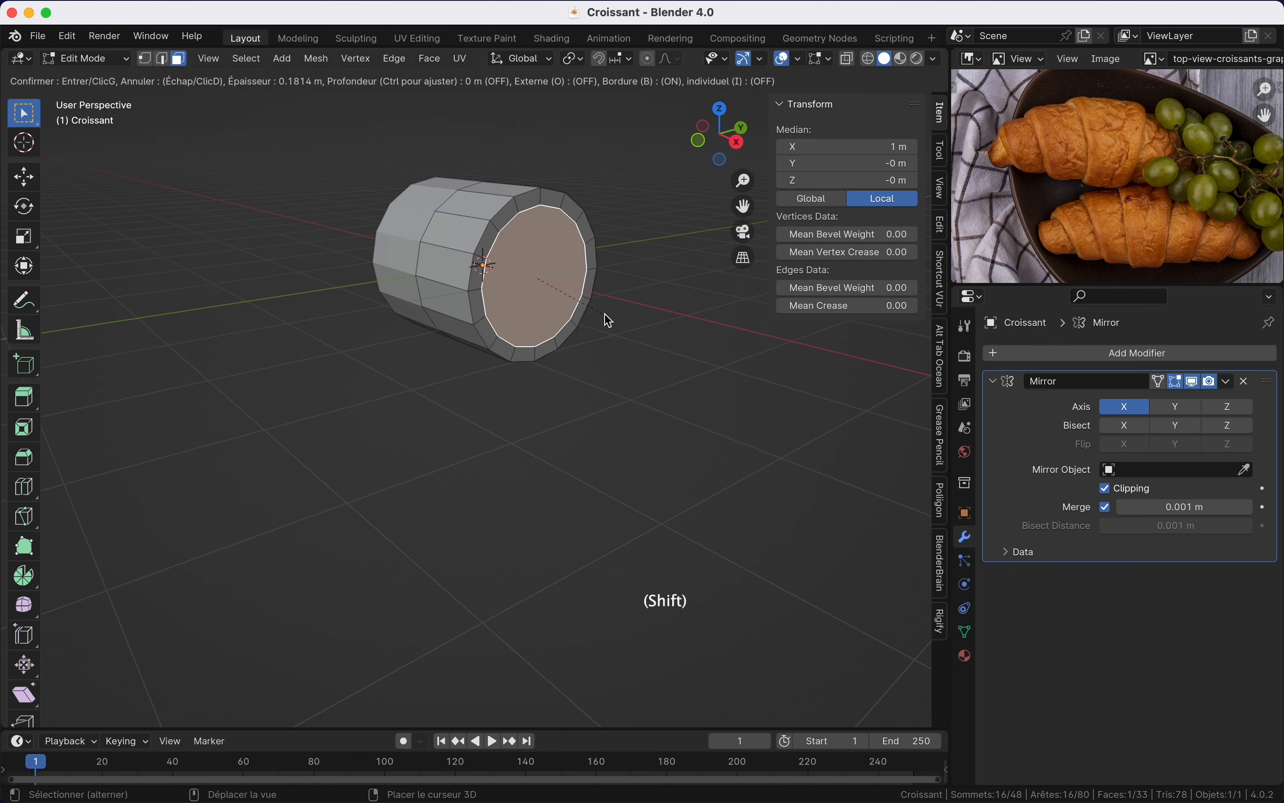
text(0.2)
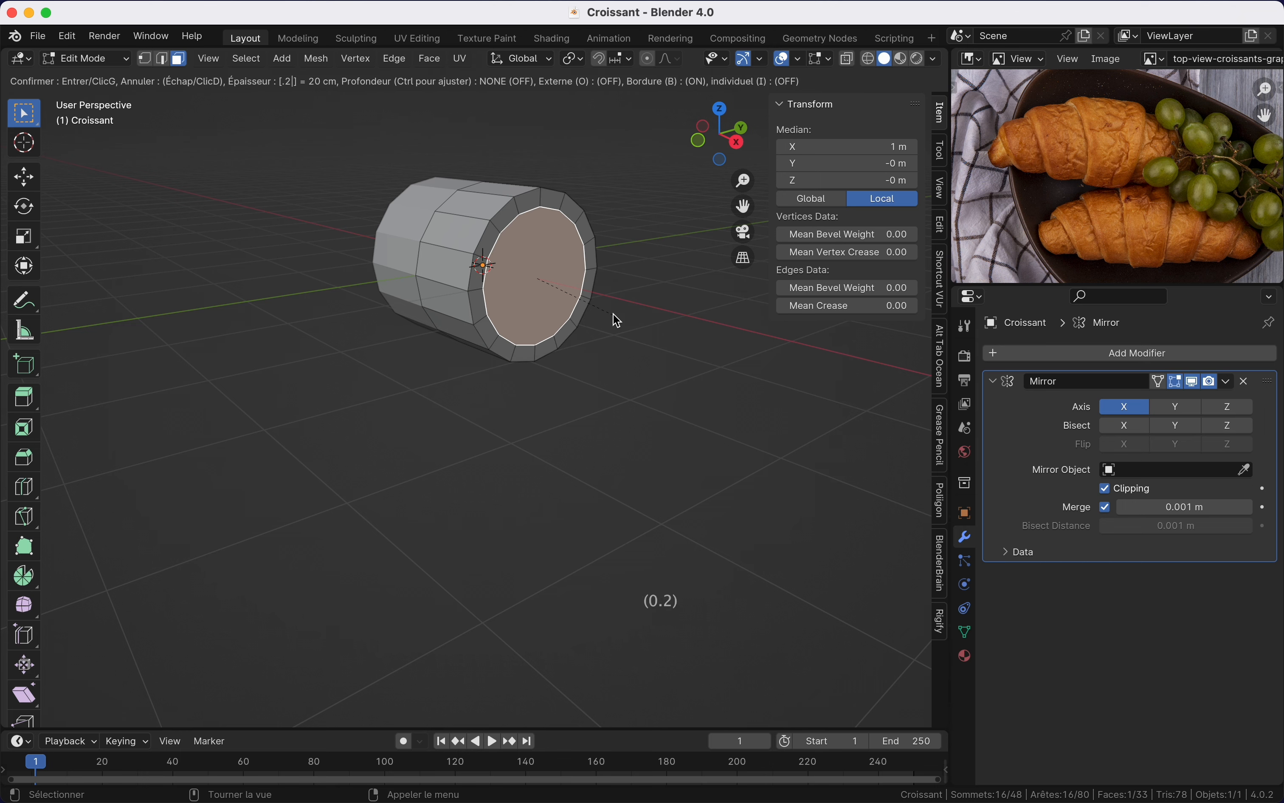
key(Return)
scroll(585, 271, up, 1)
shift+scroll(584, 271, right, 2)
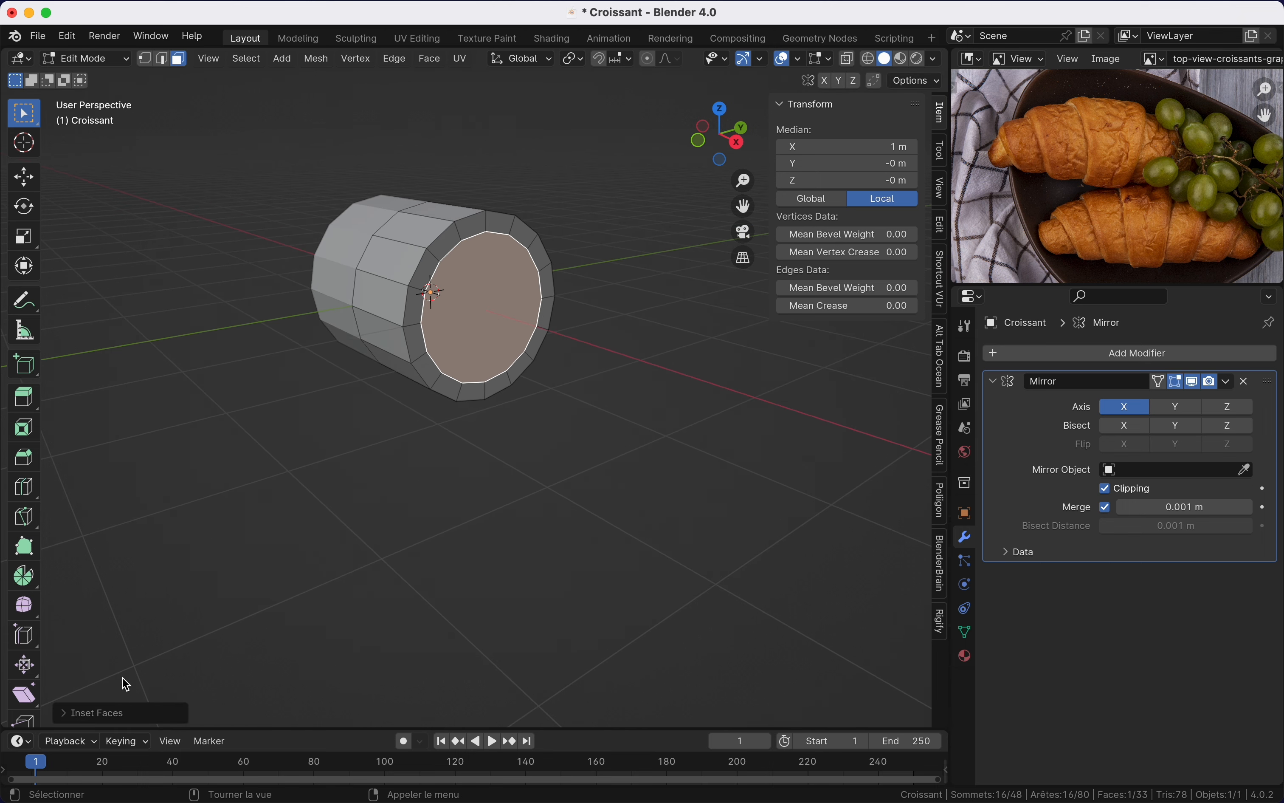
Step: Adjust the Inset Faces thickness in the operation's settings, set it to 0.2 m, and collapse the settings
click(119, 712)
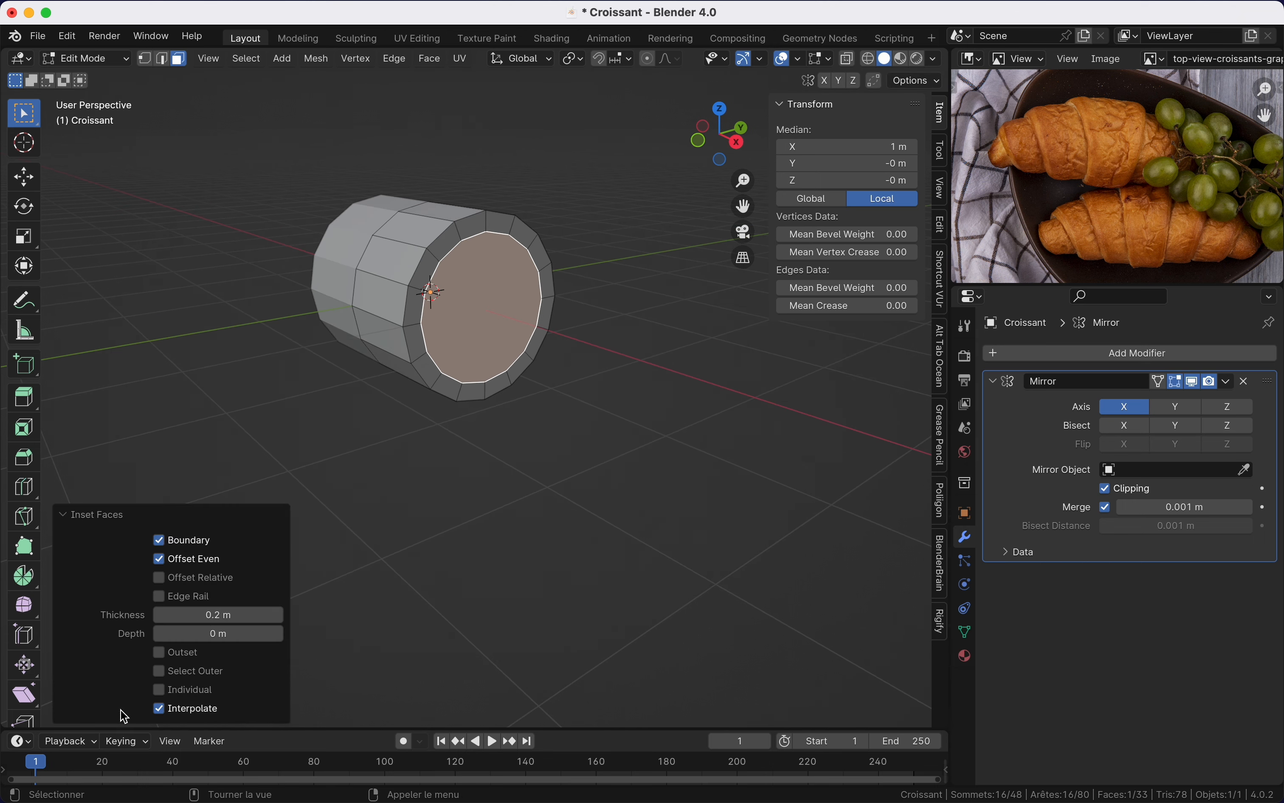
mouse_move(258, 610)
mouse_down()
mouse_move(240, 610)
mouse_move(265, 611)
mouse_move(255, 615)
mouse_up()
click(255, 615)
text(0.2)
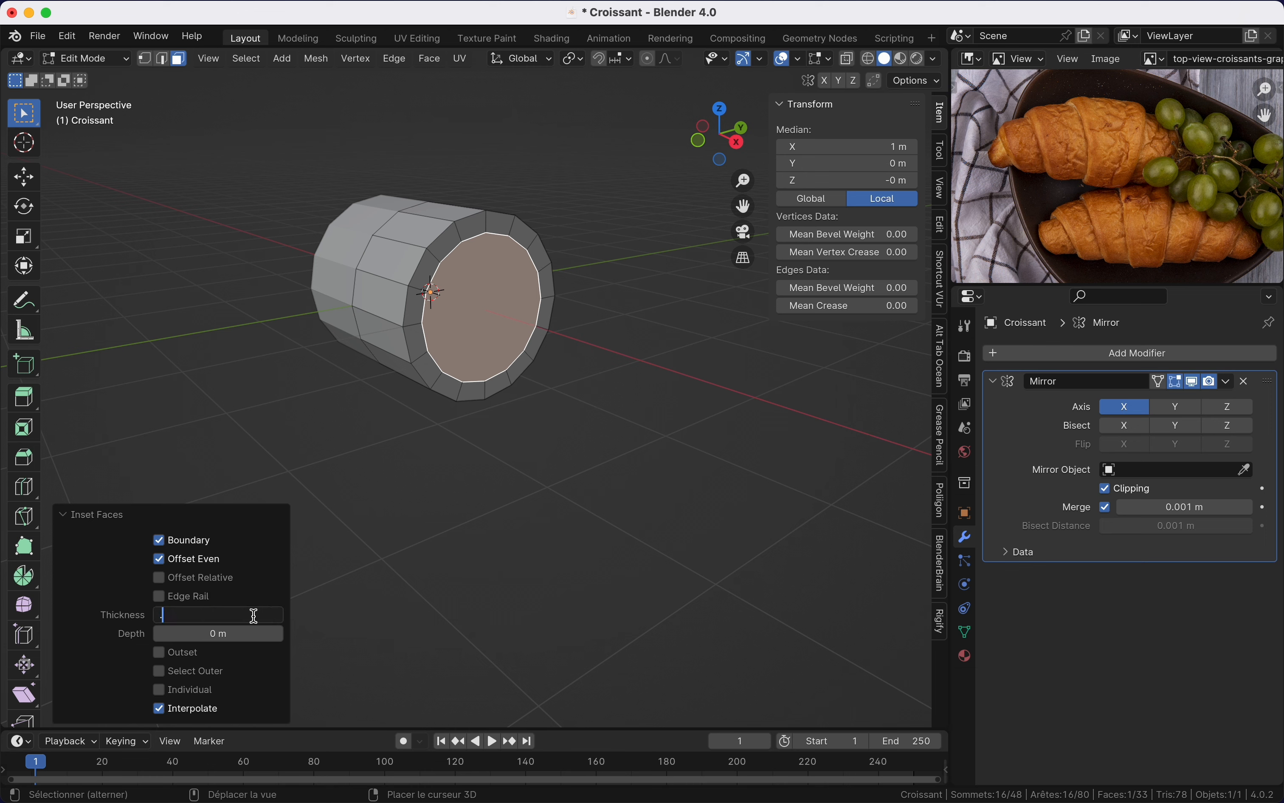
key(Return)
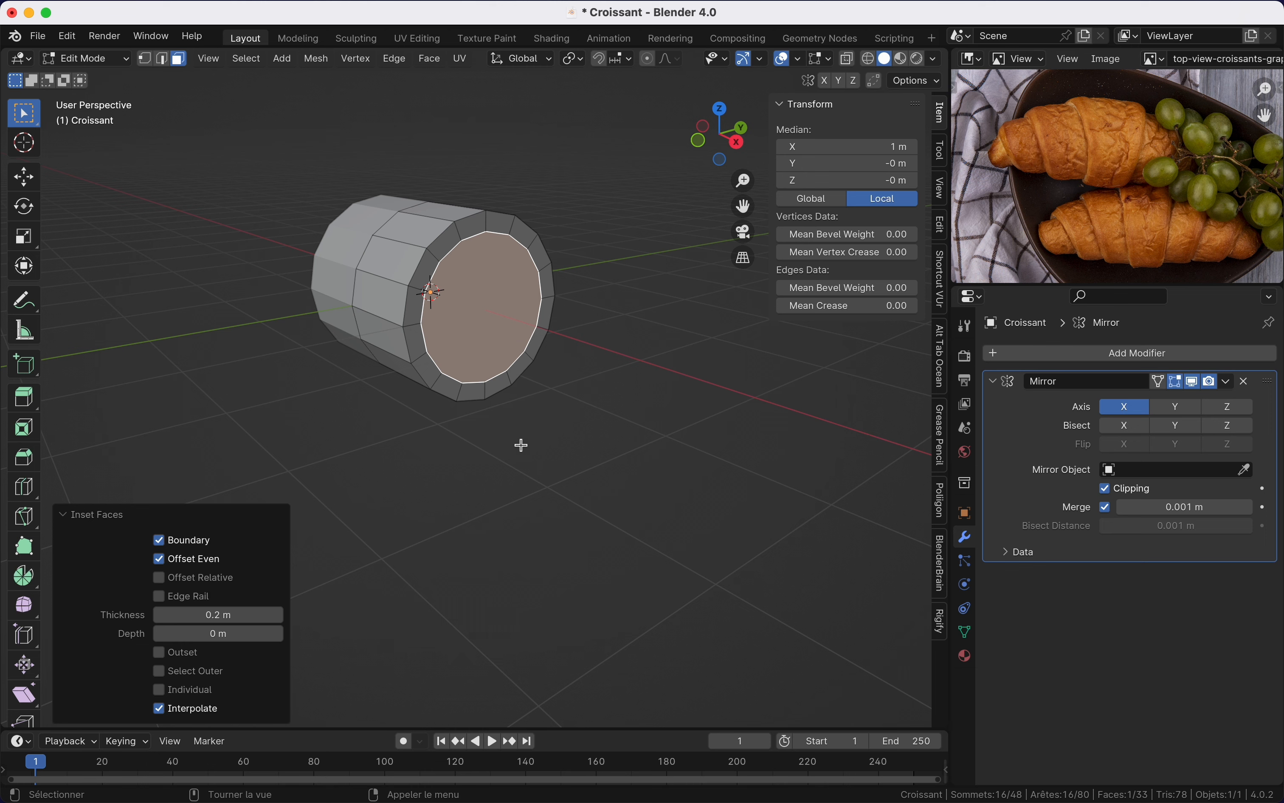
click(109, 513)
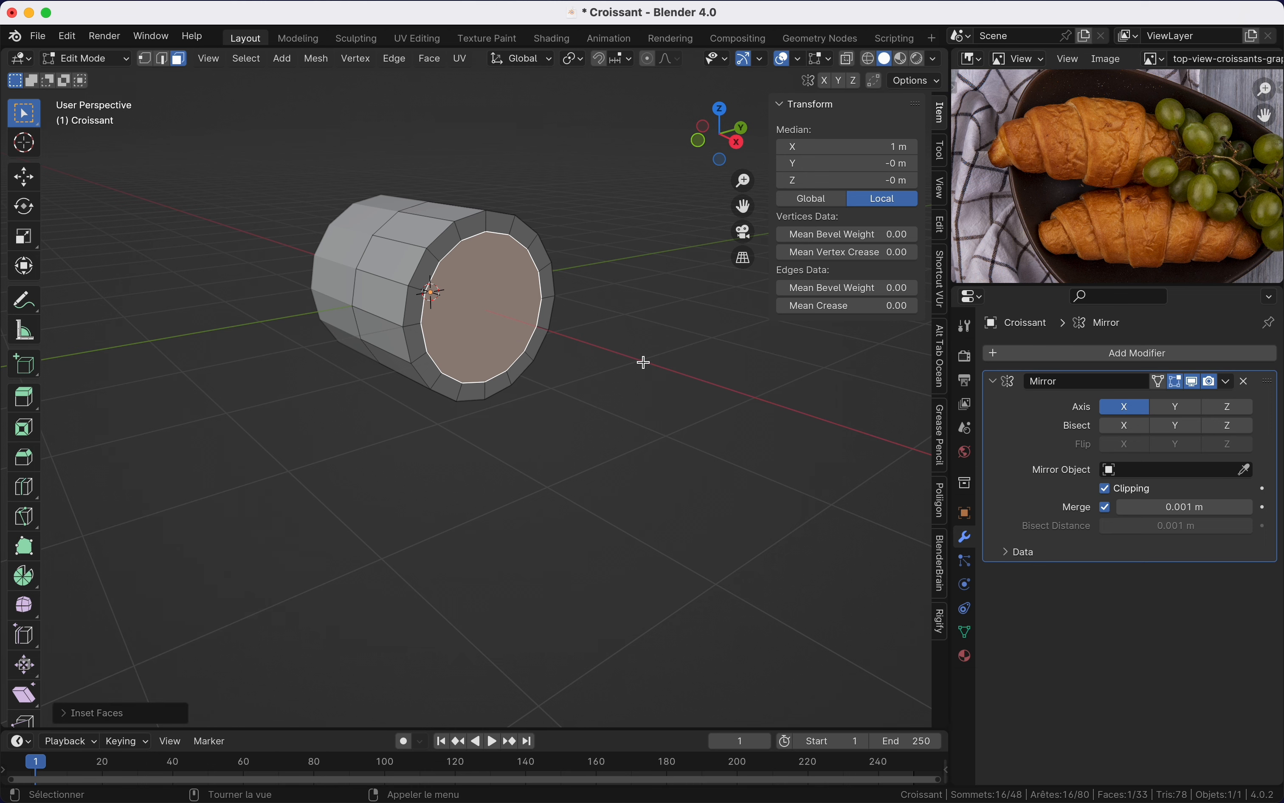
Step: Extrude the inset end face 1 m along its normal after trying the Y and global Z axis constraints
key(e)
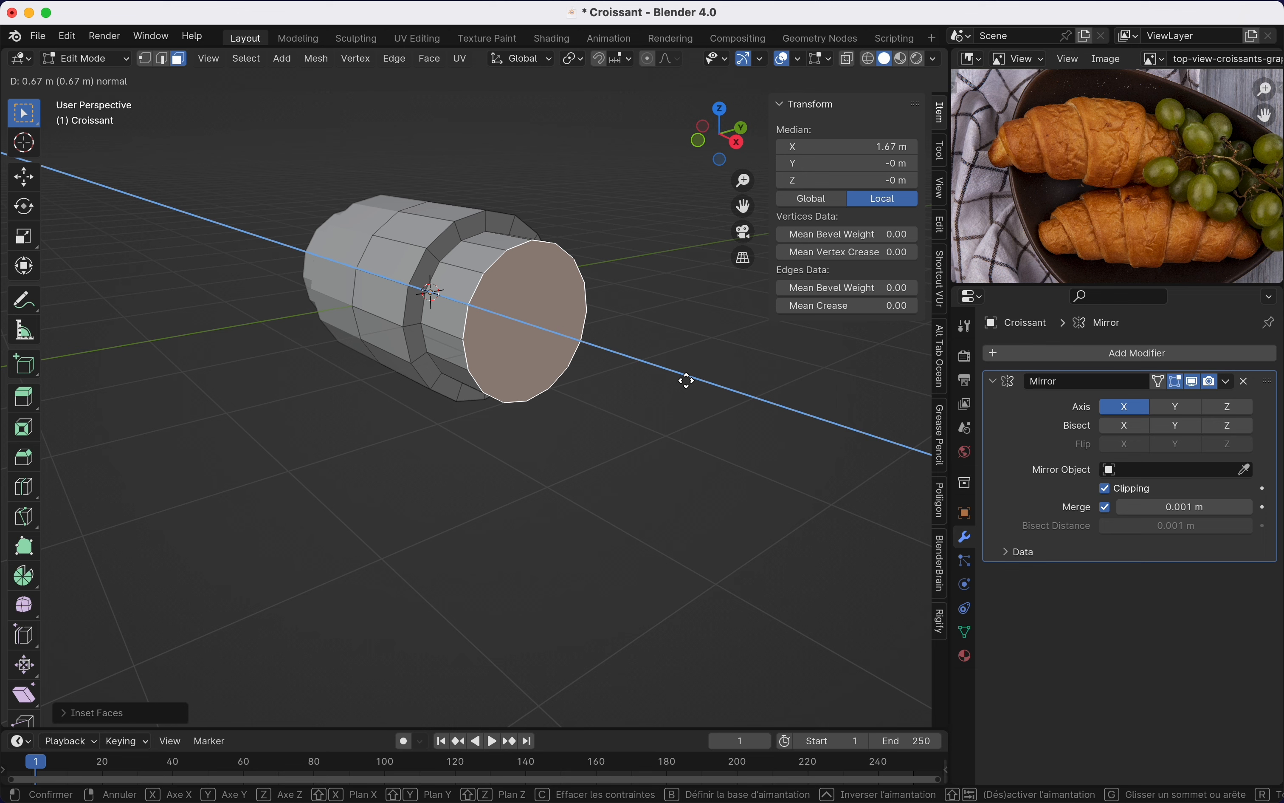
key(y)
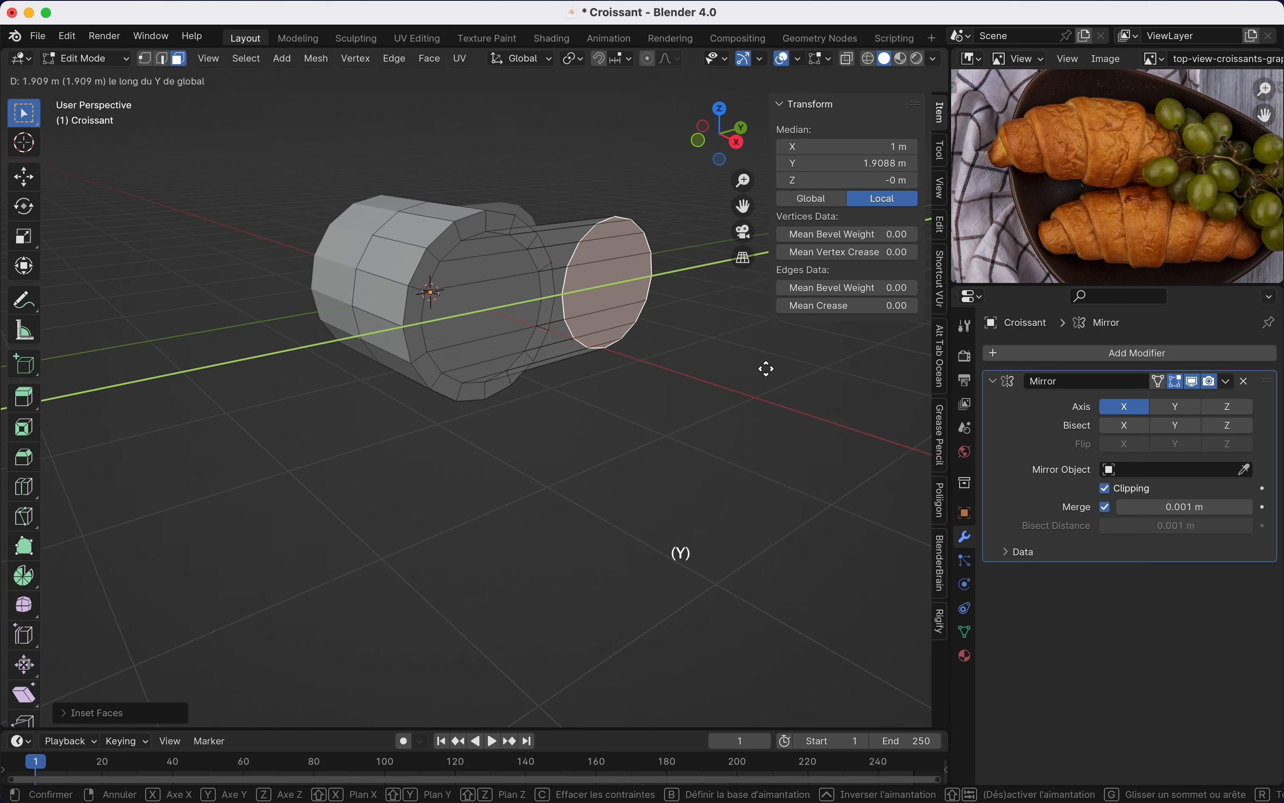
key(x)
key(z)
key(z)
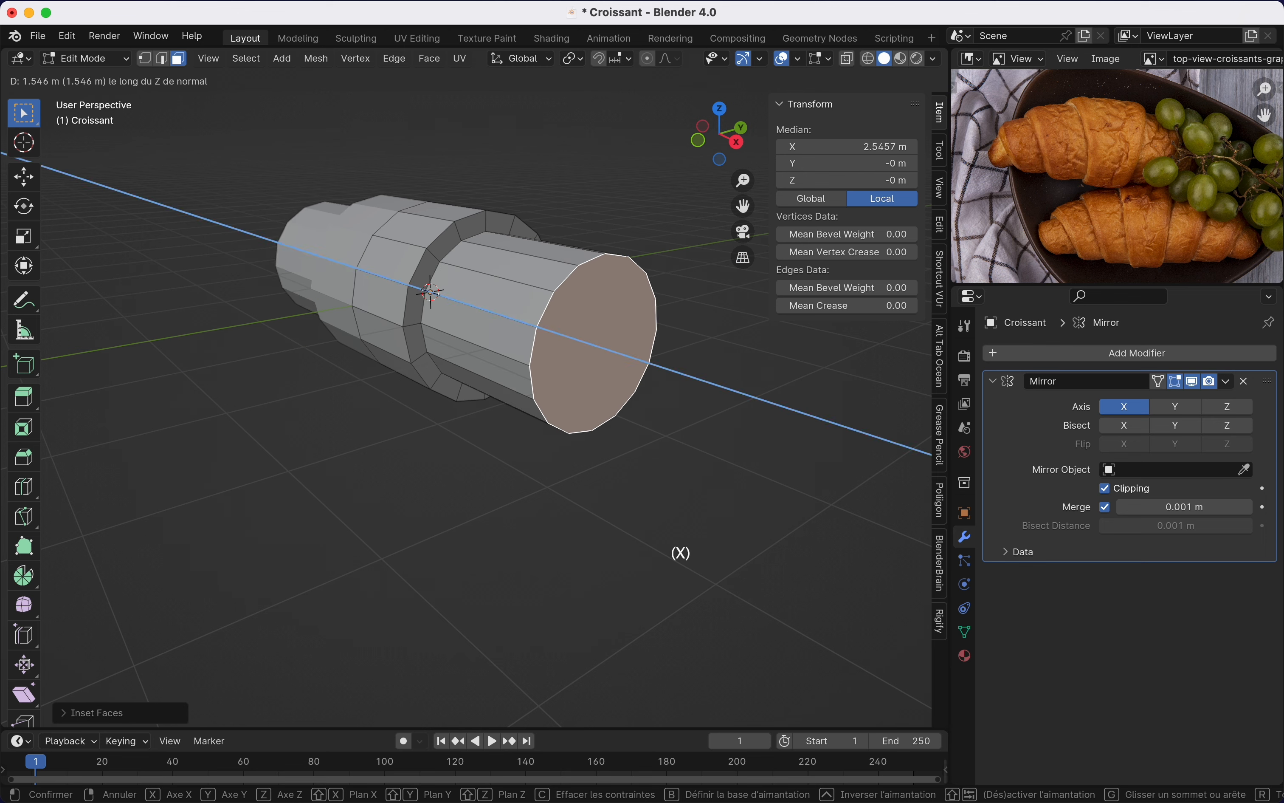
key(z)
key(z)
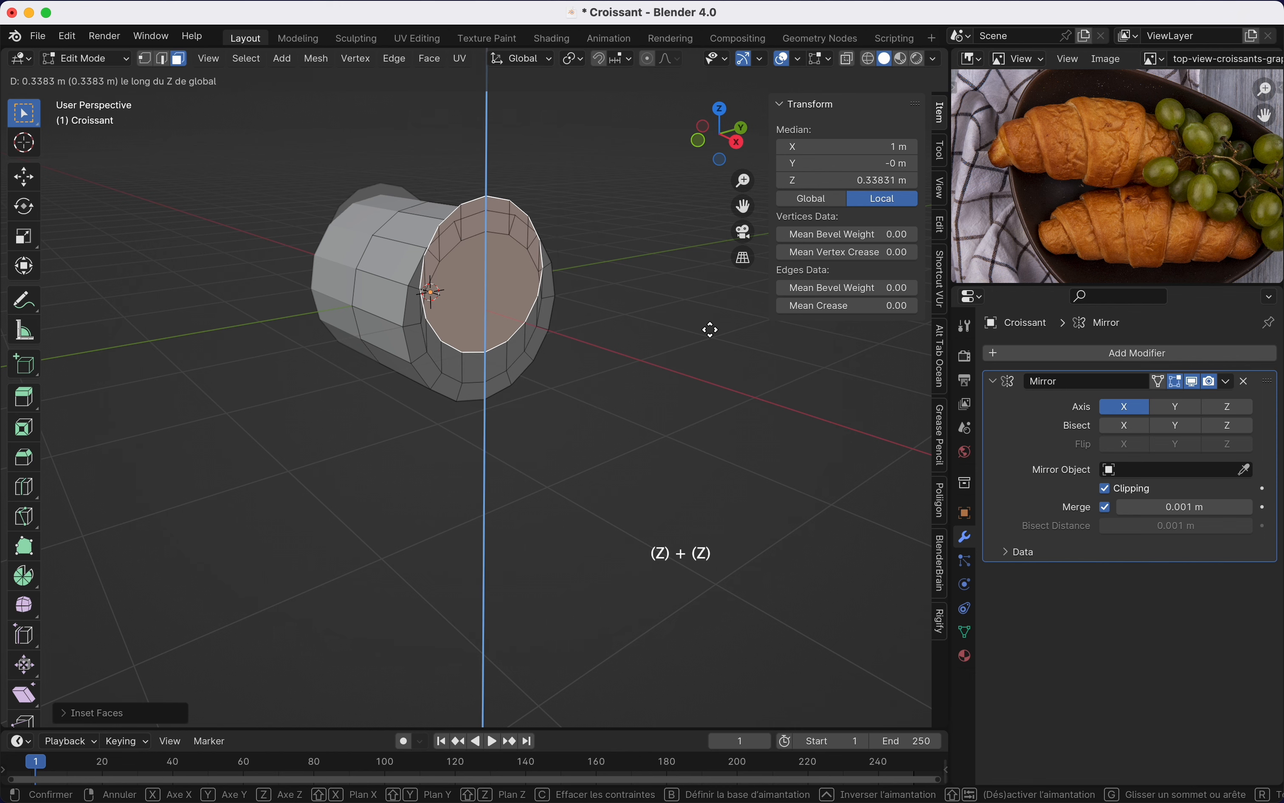
key(z)
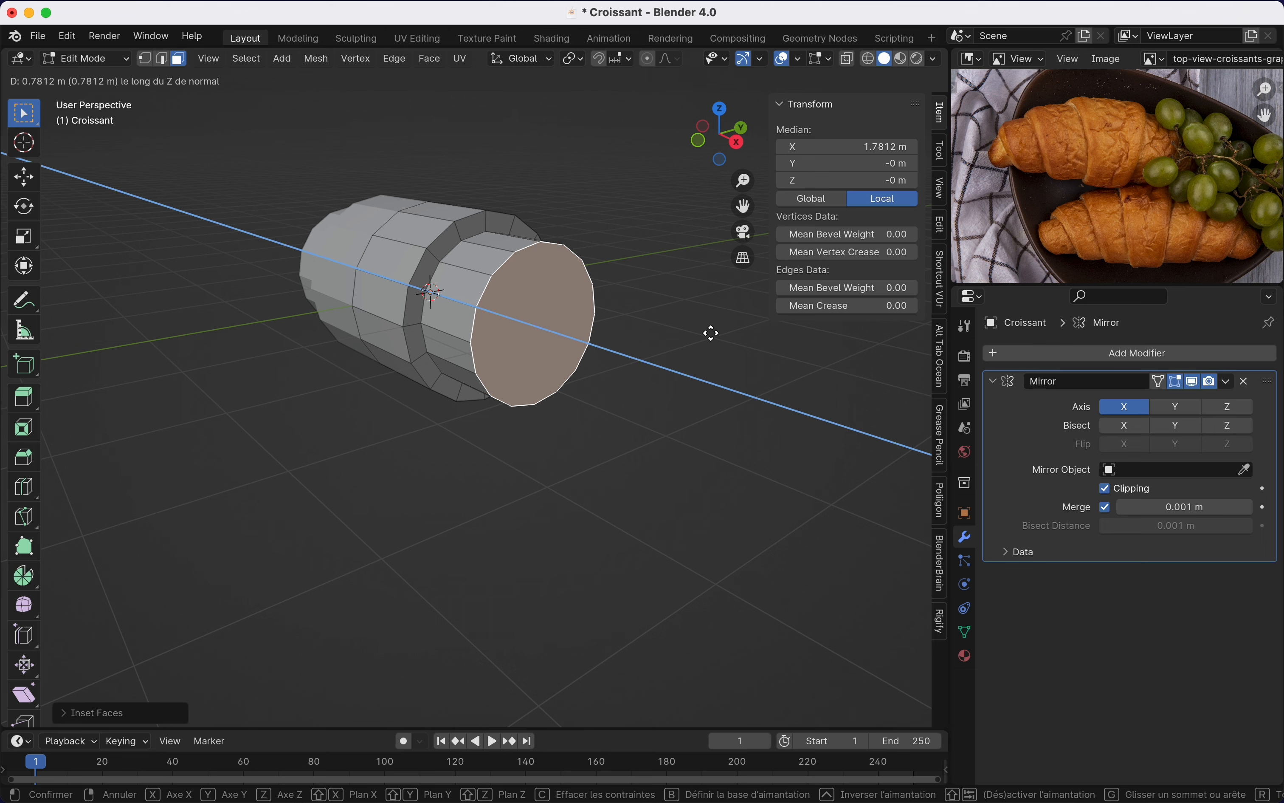
text(1)
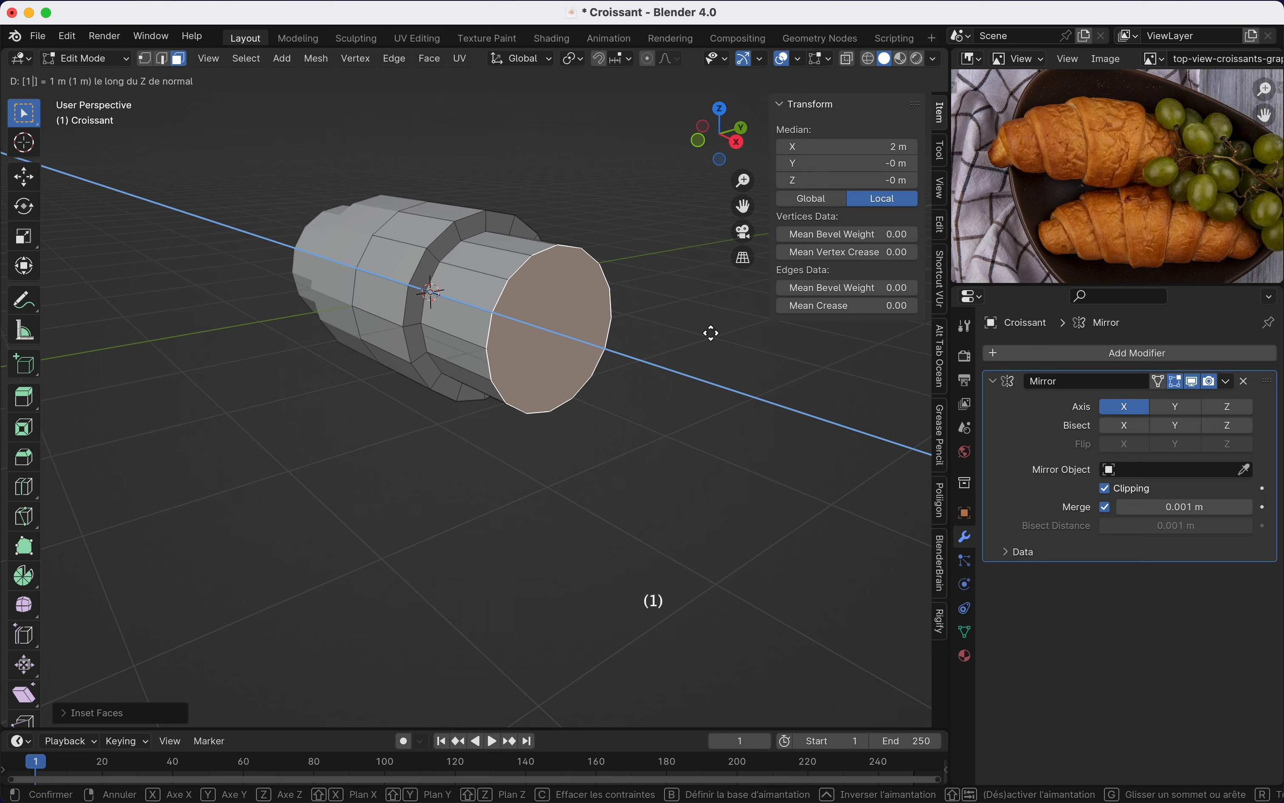
key(Return)
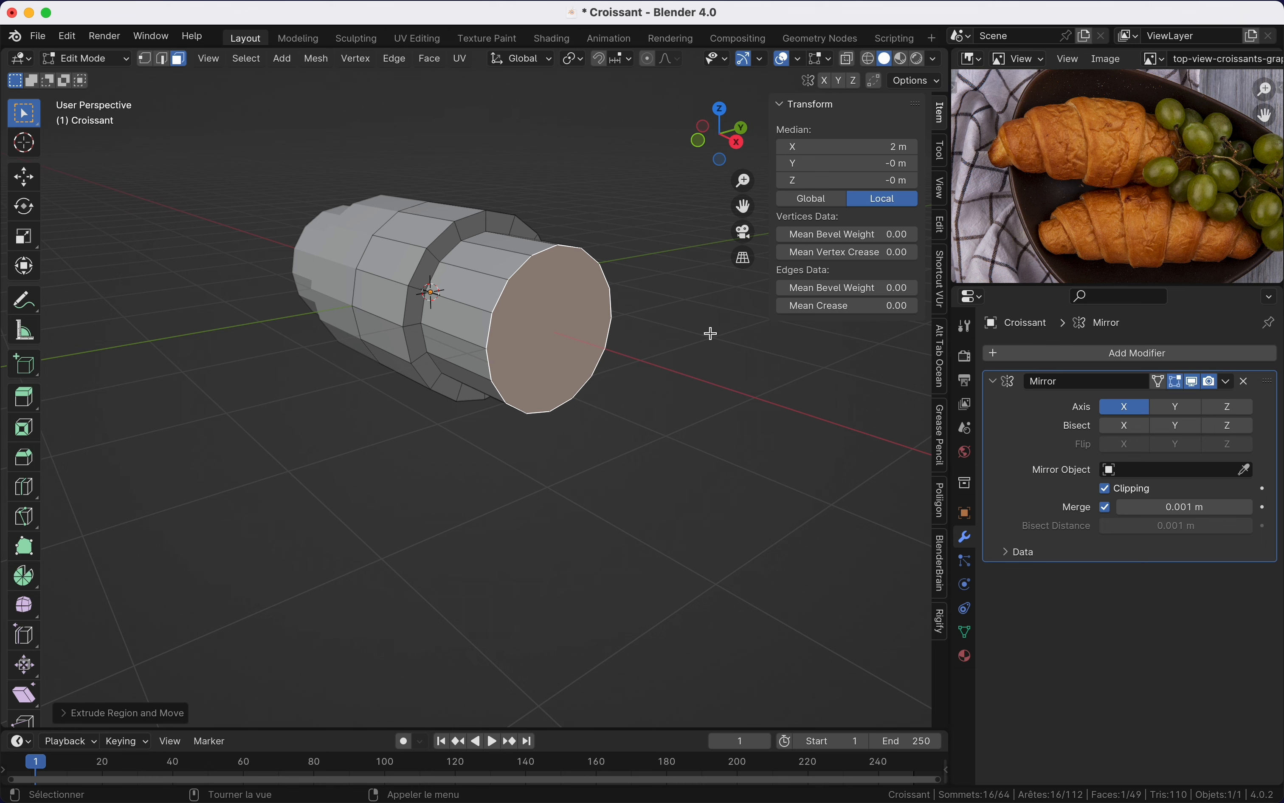
Step: Check the extrusion's Z distance and orientation options in the operation settings, keep the Normal orientation, and collapse the settings
click(115, 714)
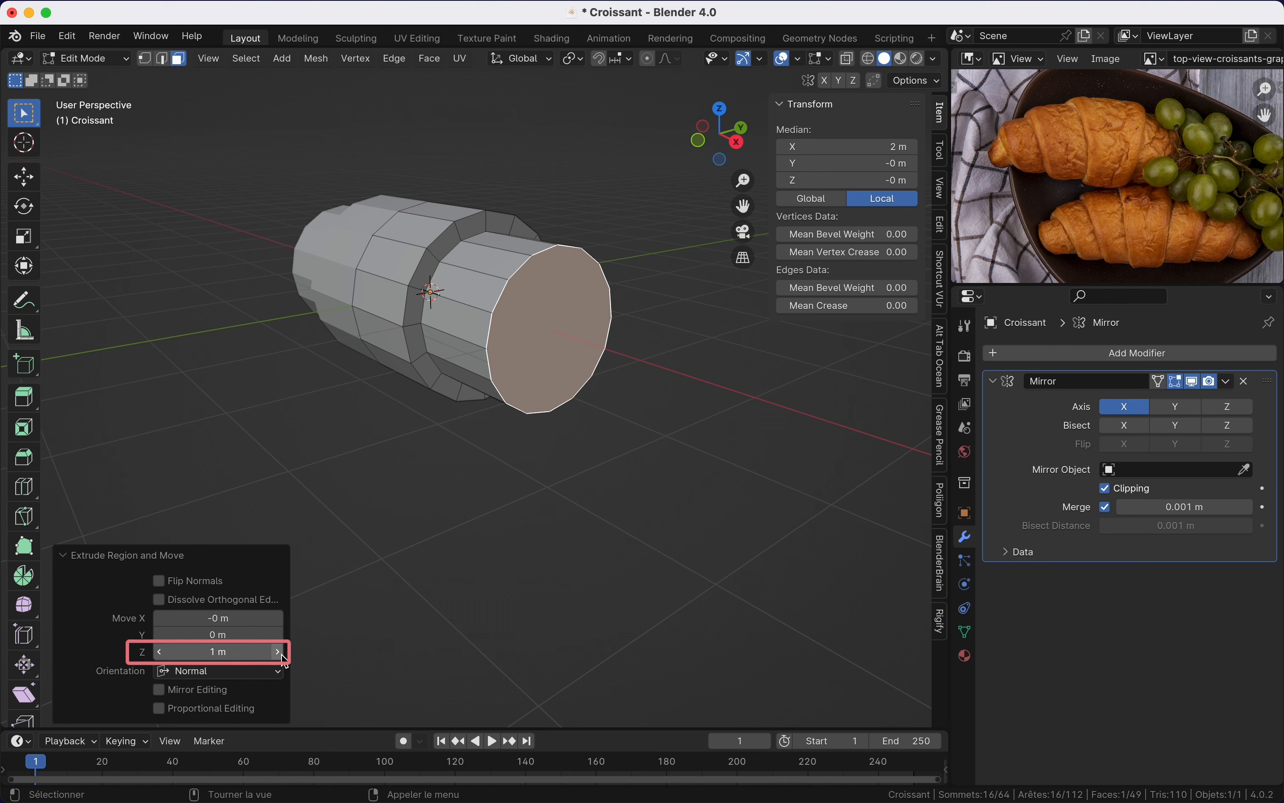
click(245, 675)
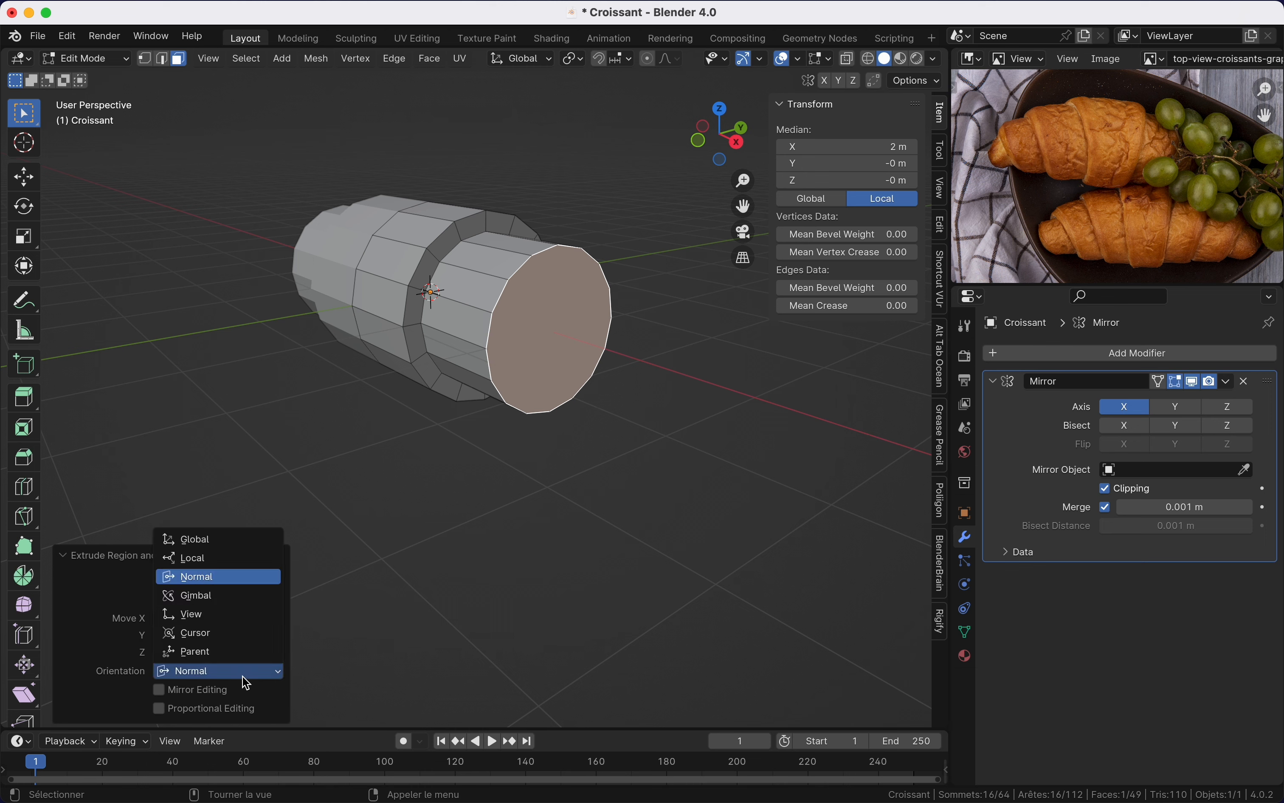
click(256, 579)
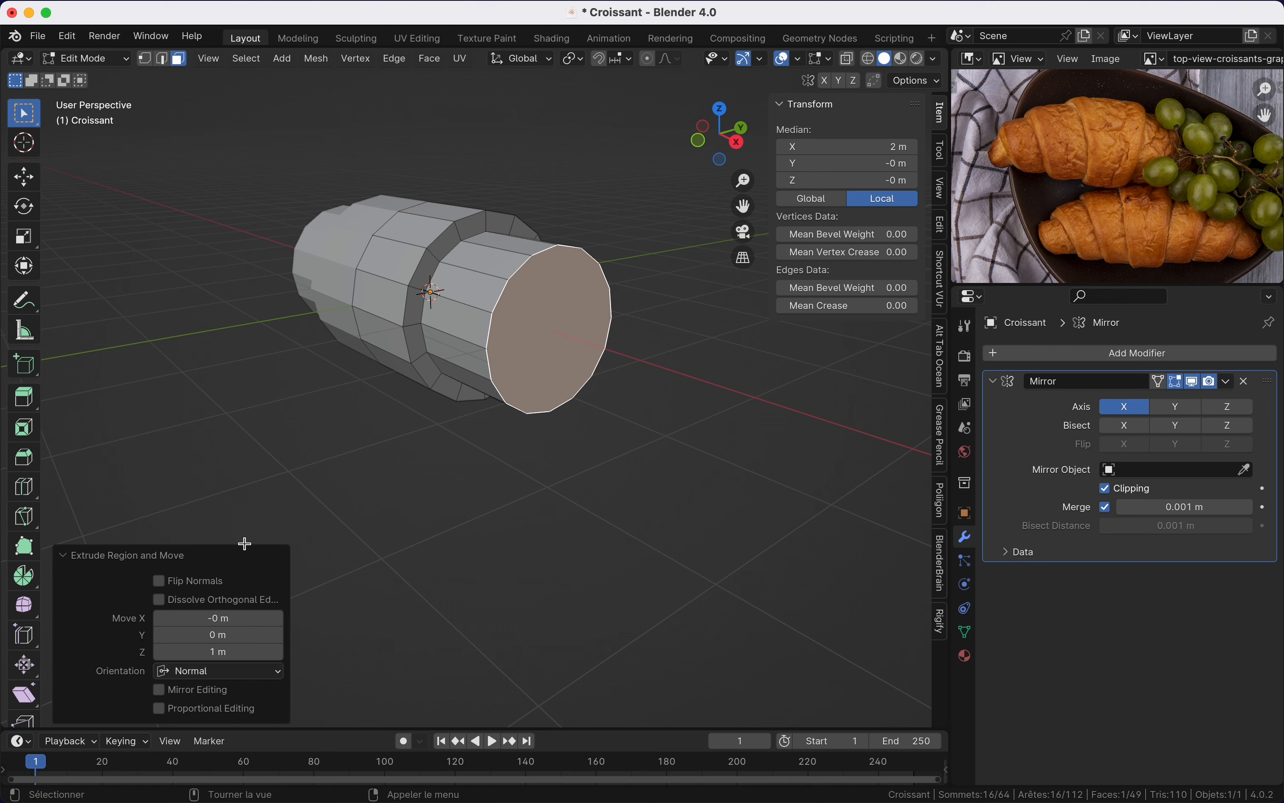
click(191, 557)
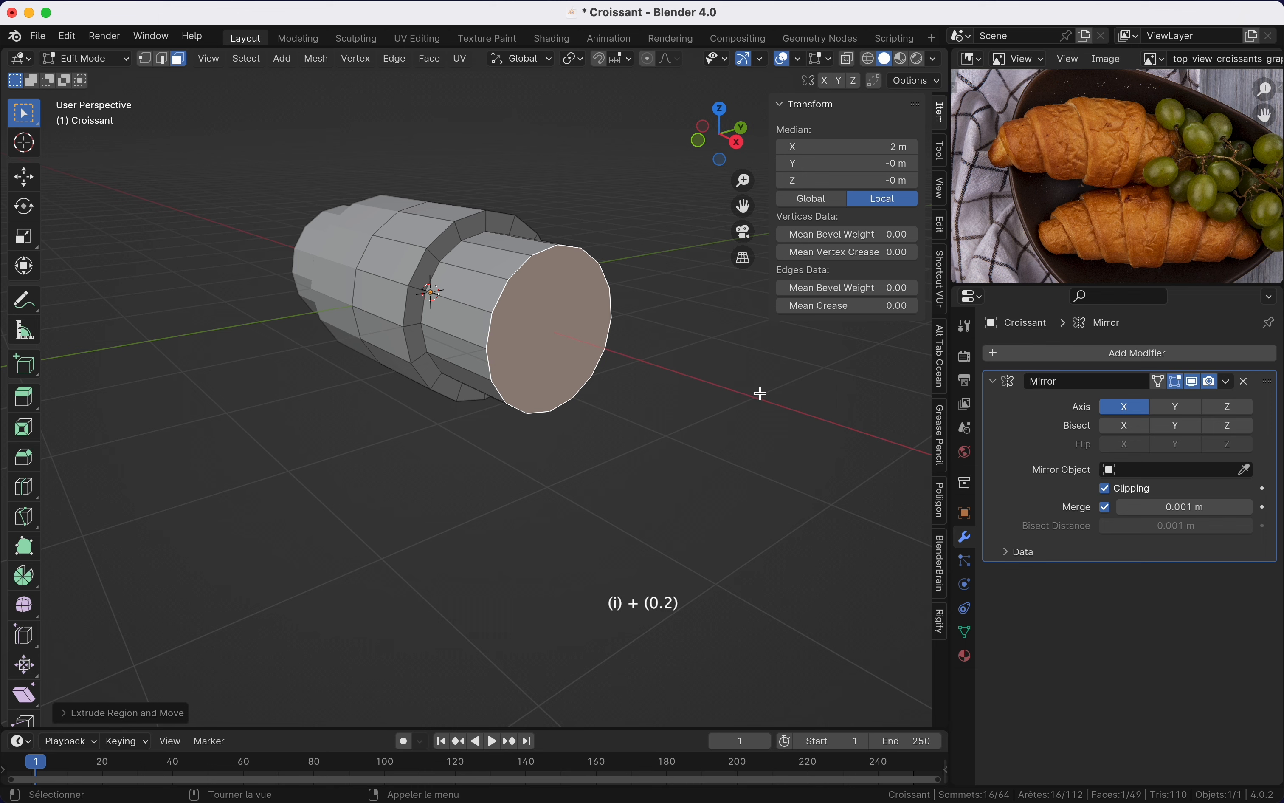
Step: Inset the selected end face by 0.2 m and extrude the inner face 0.75 m along its normal
key(i)
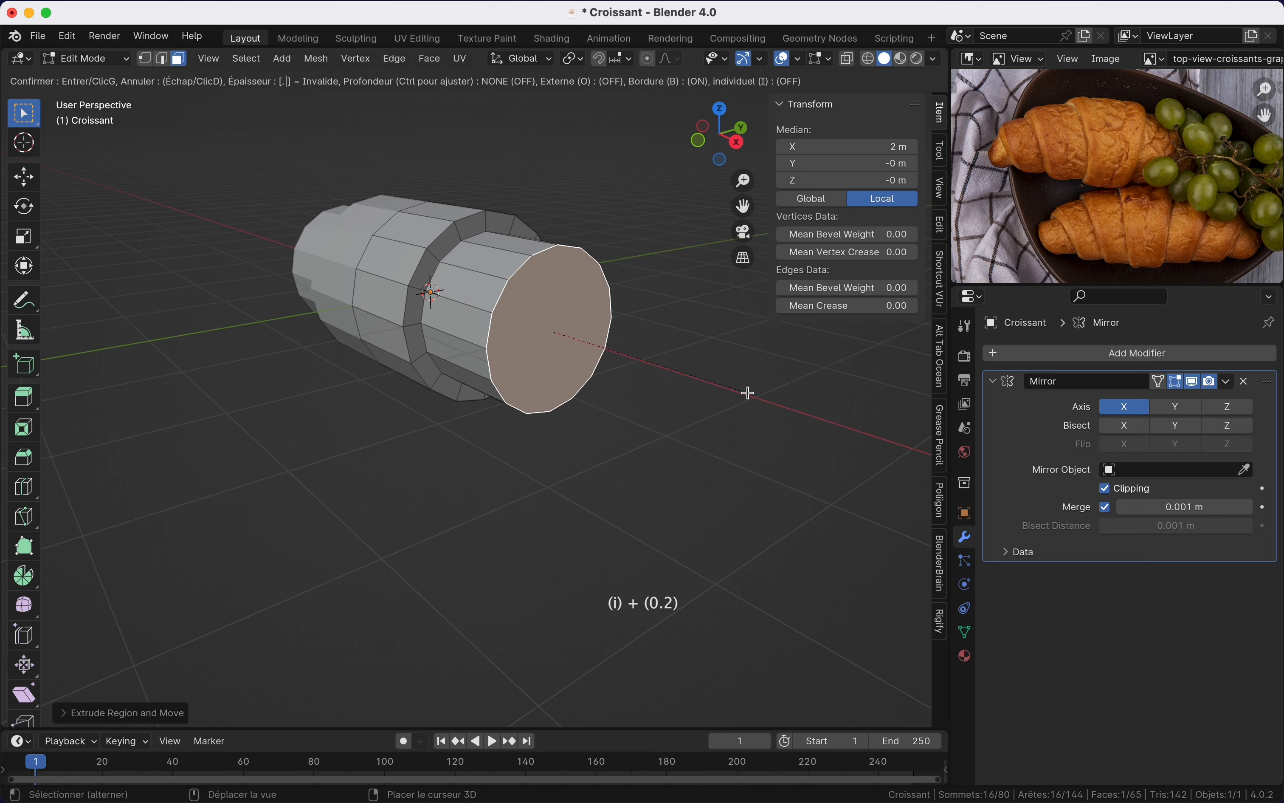
text(2)
key(Return)
key(e)
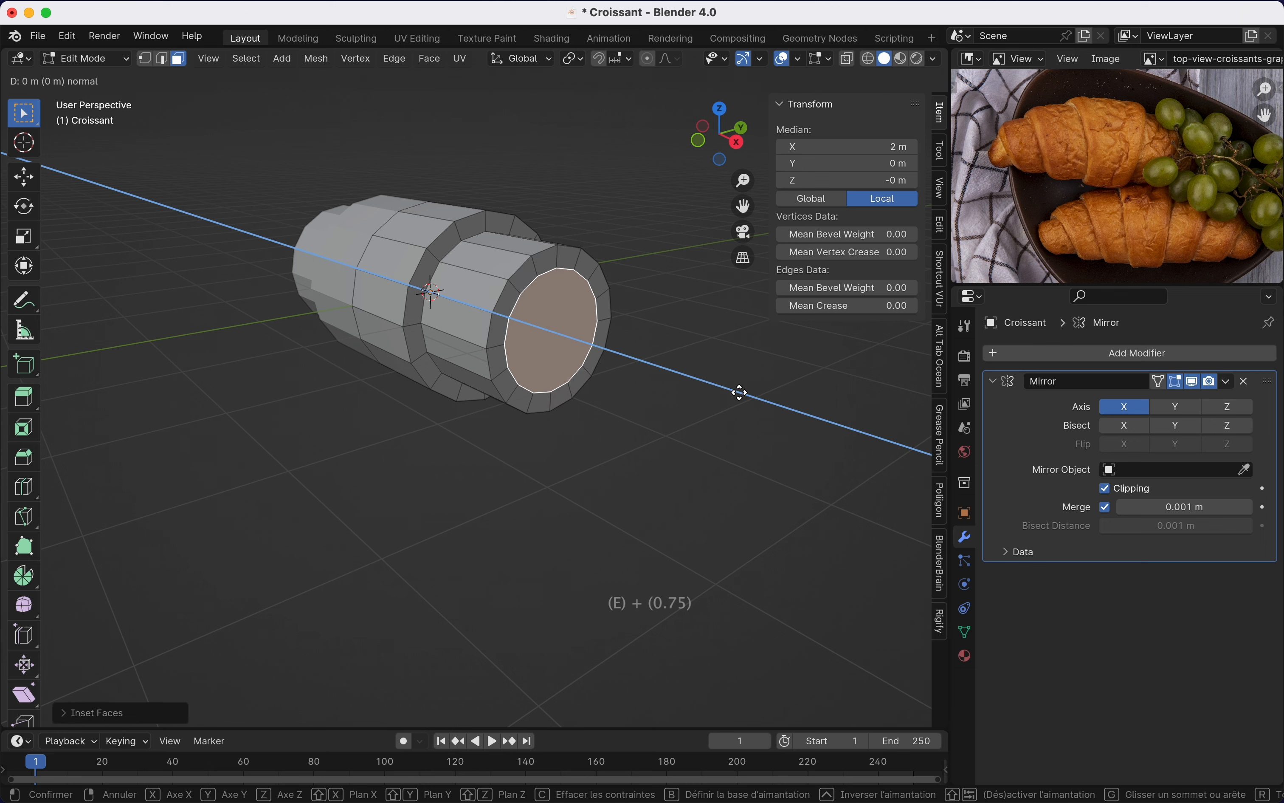
text(0.75)
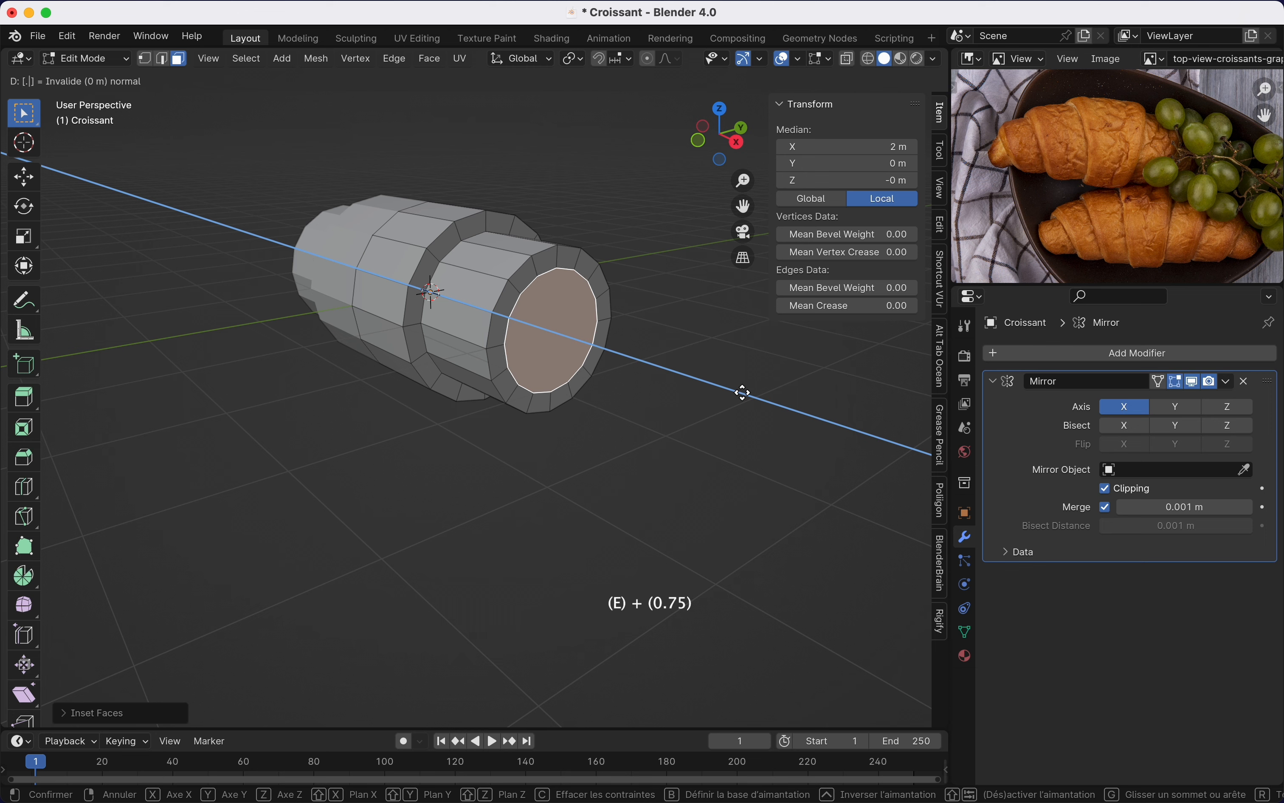
key(Return)
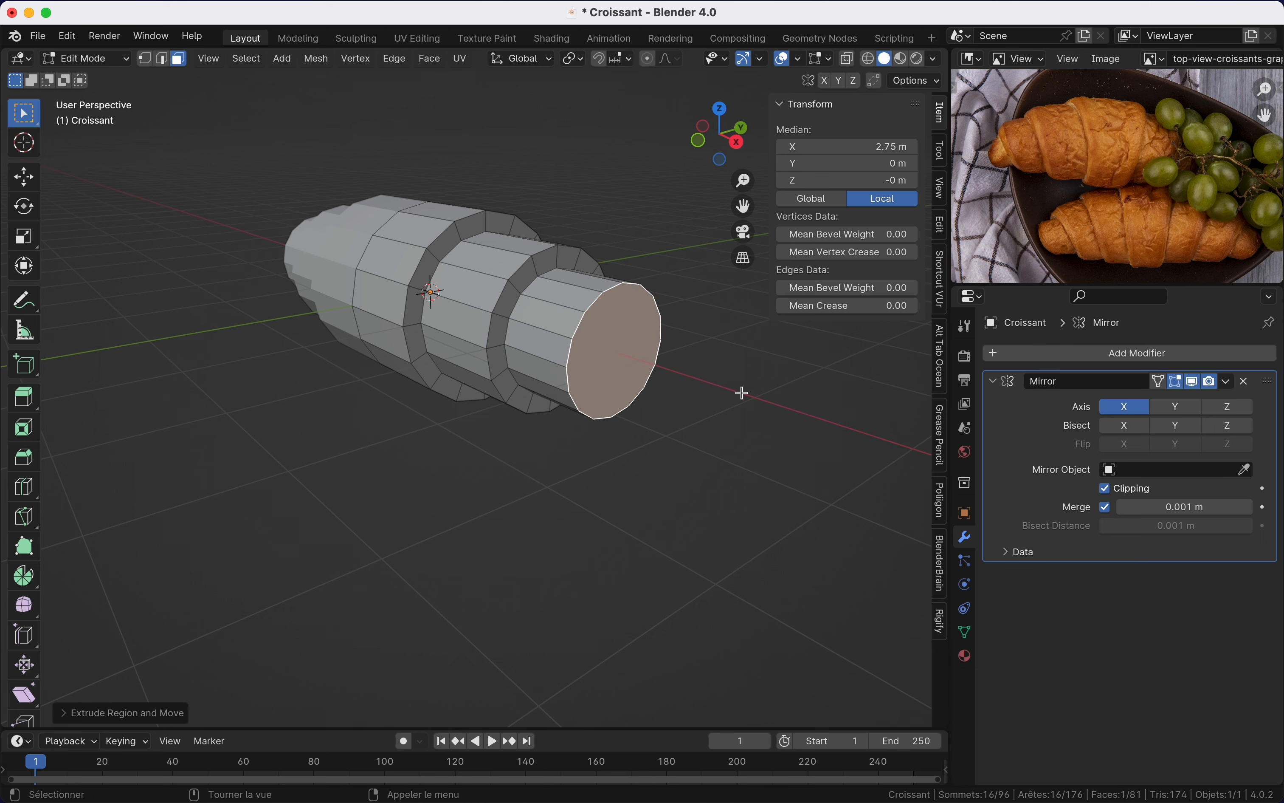
Step: Inset the new end face by 0.3 m and extrude the inner face 0.5 m along its normal
key(i)
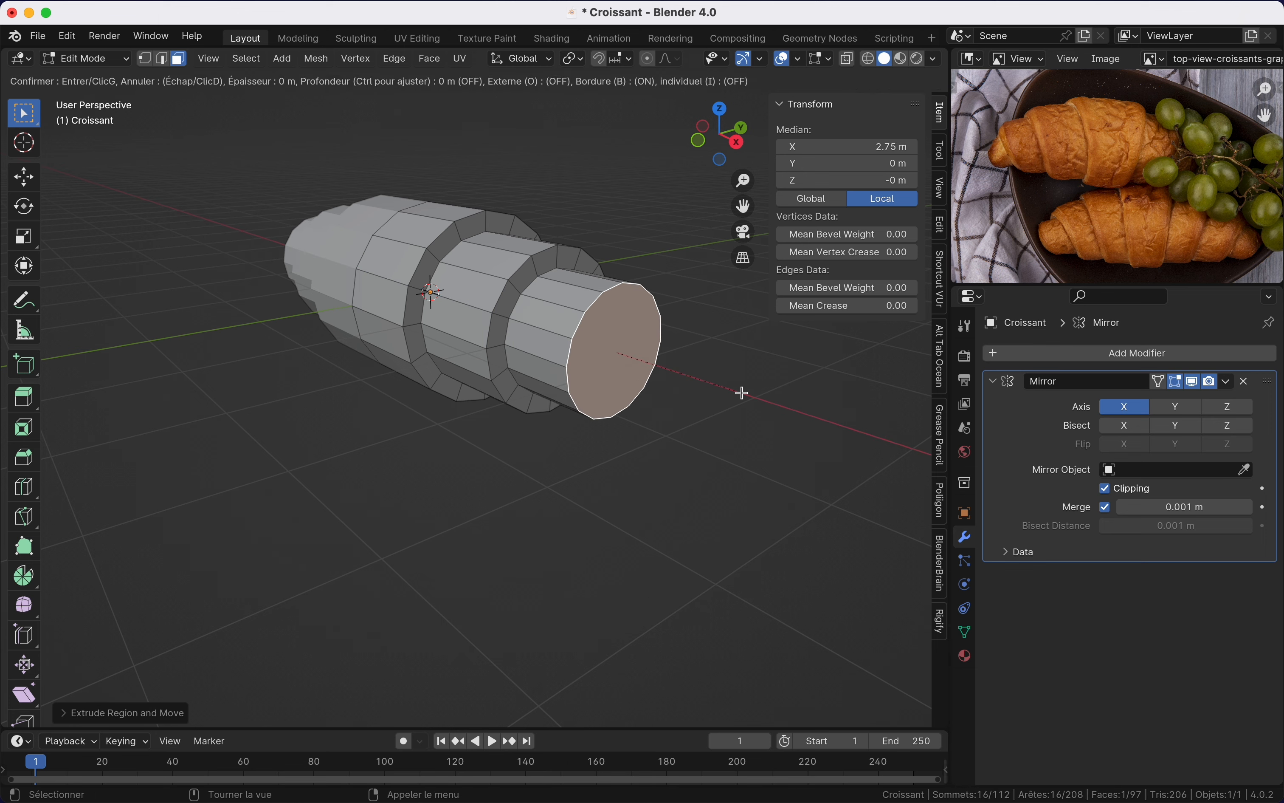
text(0.3)
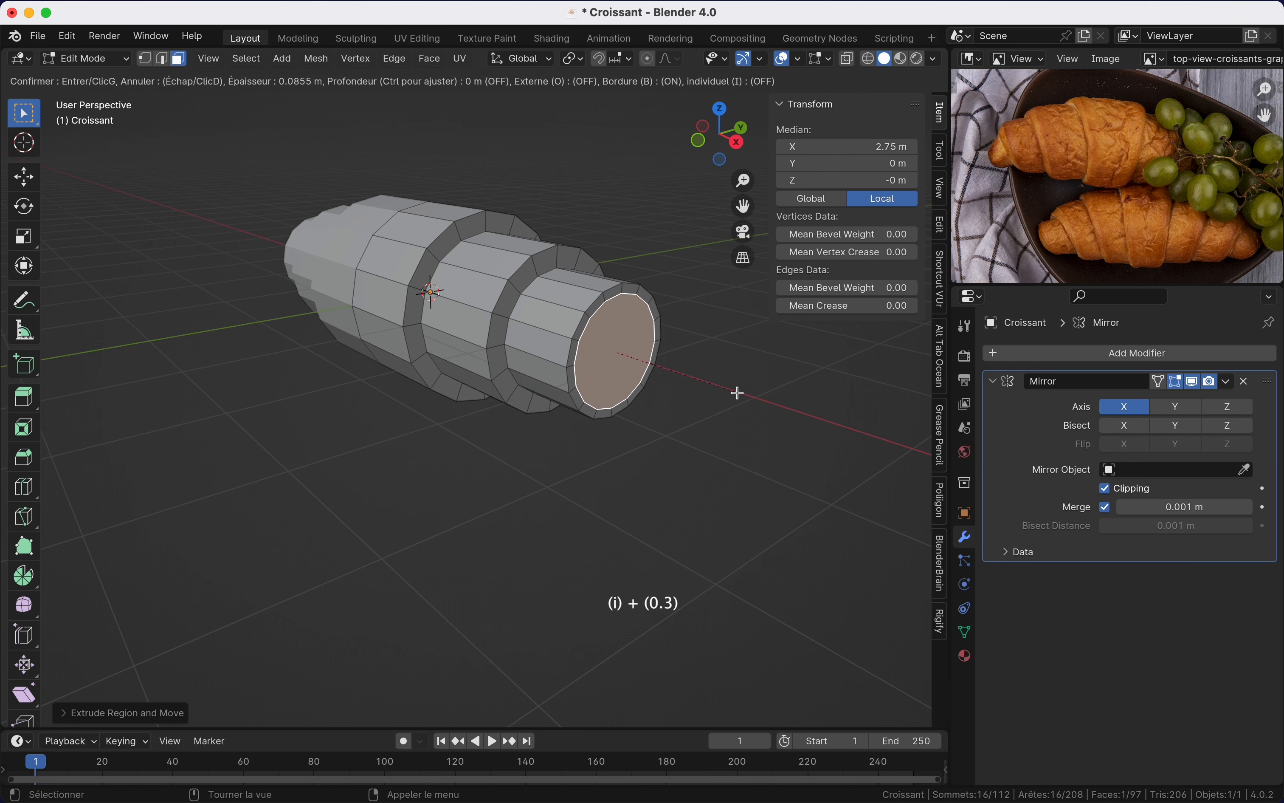
key(Return)
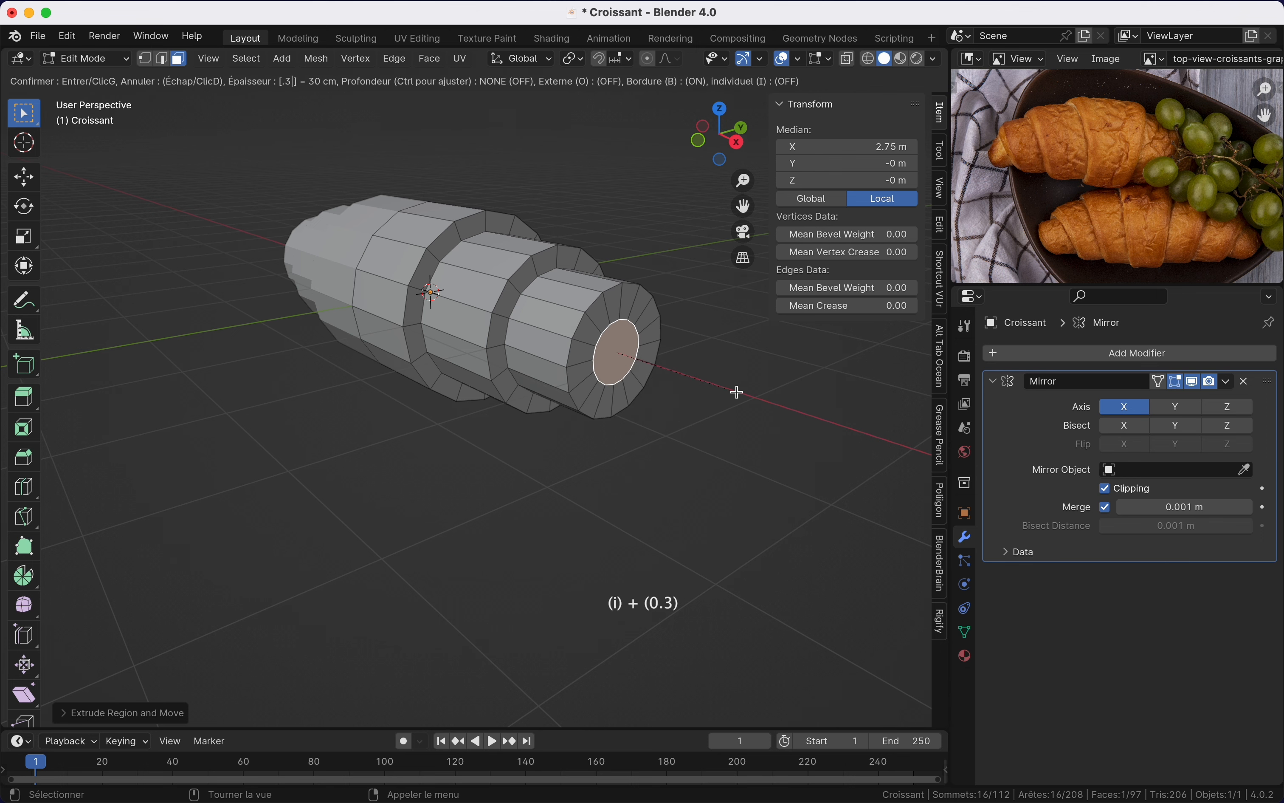
text(e0.5)
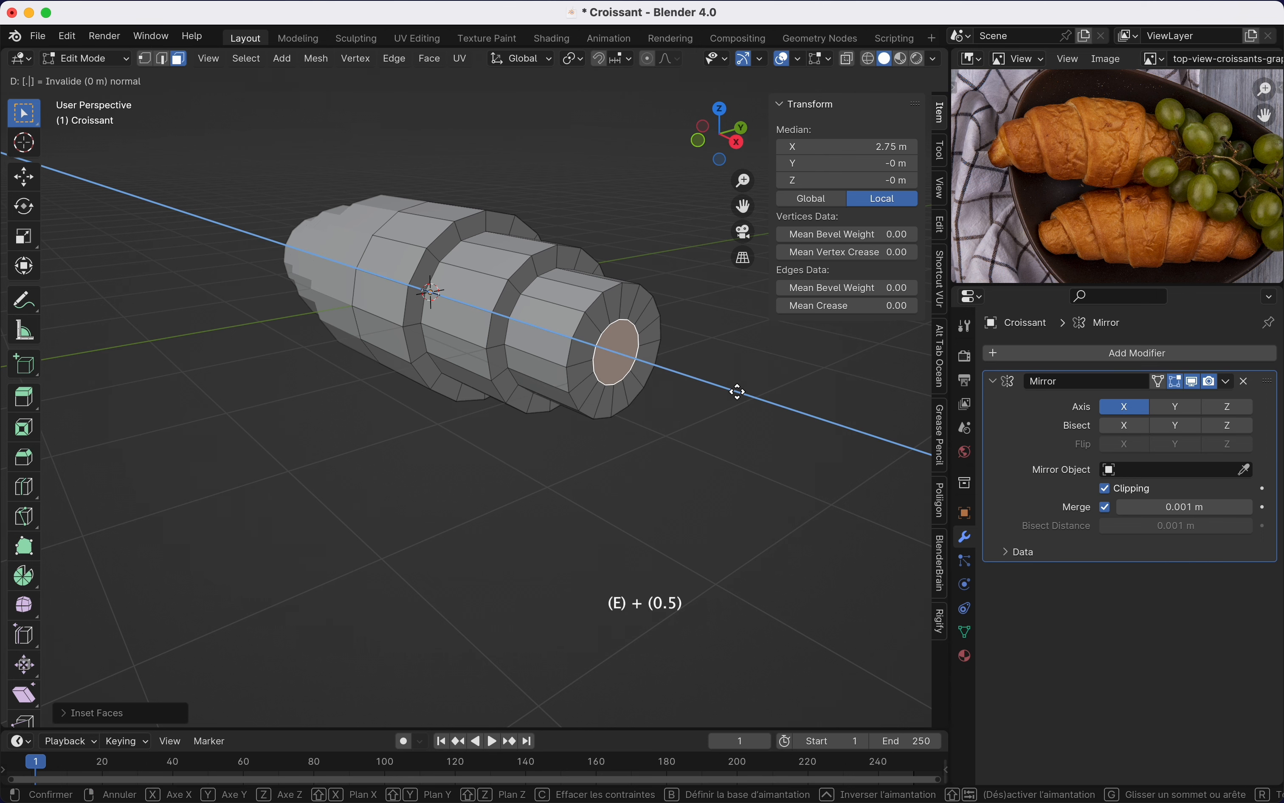
key(Return)
Step: Scale the end face of the last segment down to about 0.43 so that the croissant's tip tapers
scroll(553, 385, left, 5)
ctrl+scroll(554, 385, down, 4)
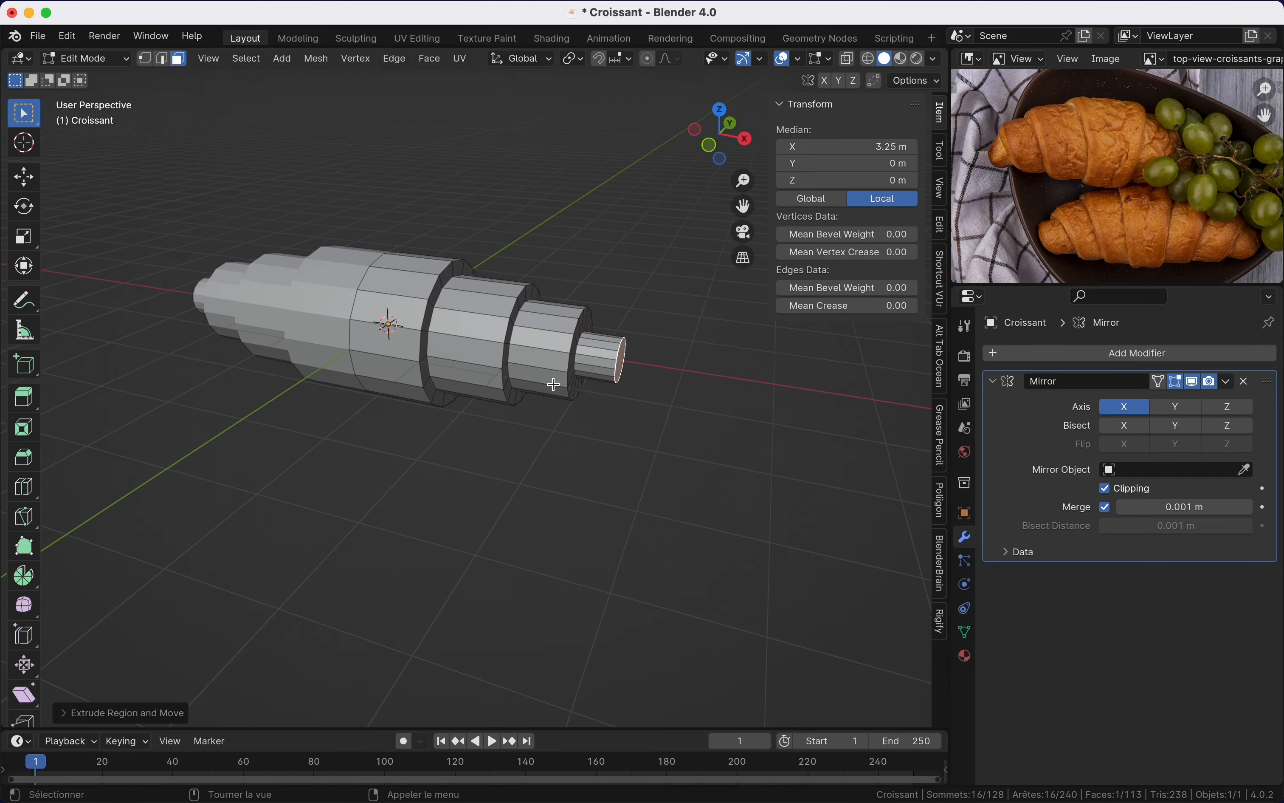
shift+scroll(553, 384, right, 4)
ctrl+scroll(549, 306, up, 5)
scroll(615, 370, right, 5)
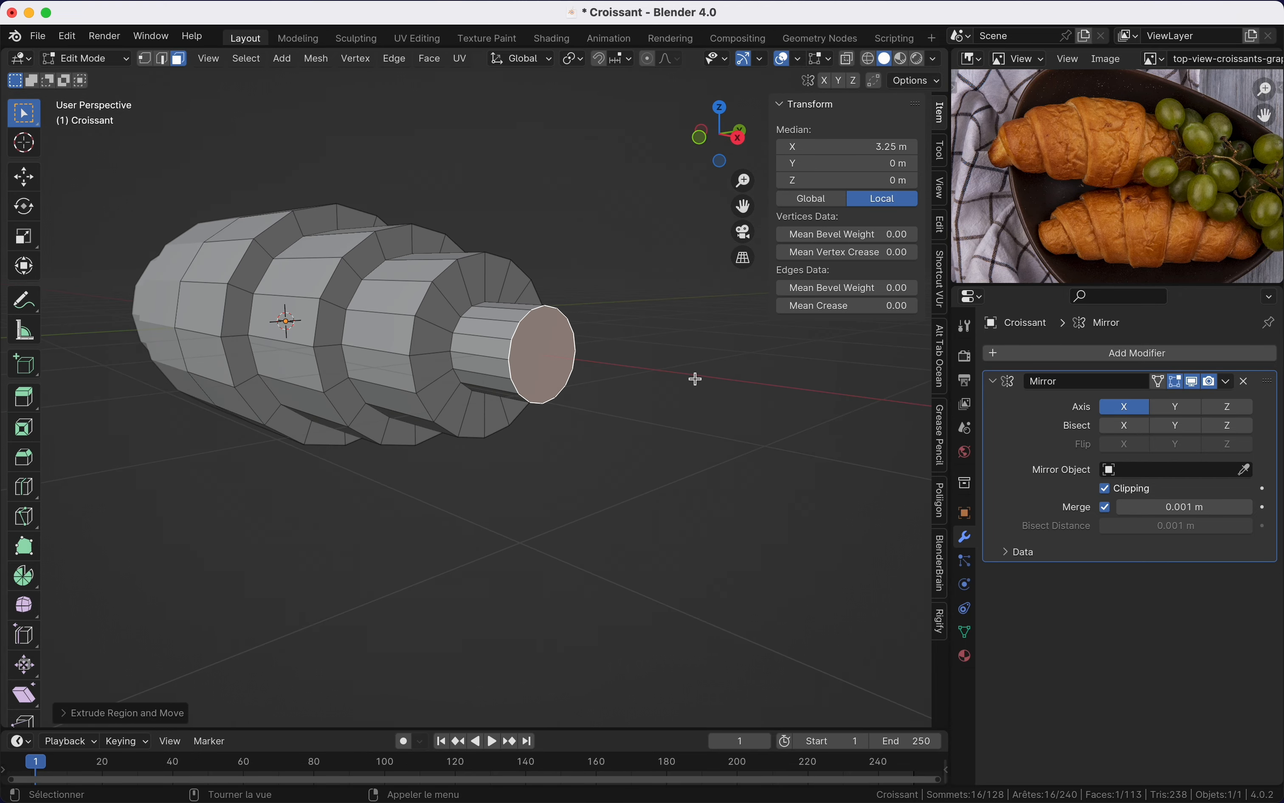
key(s)
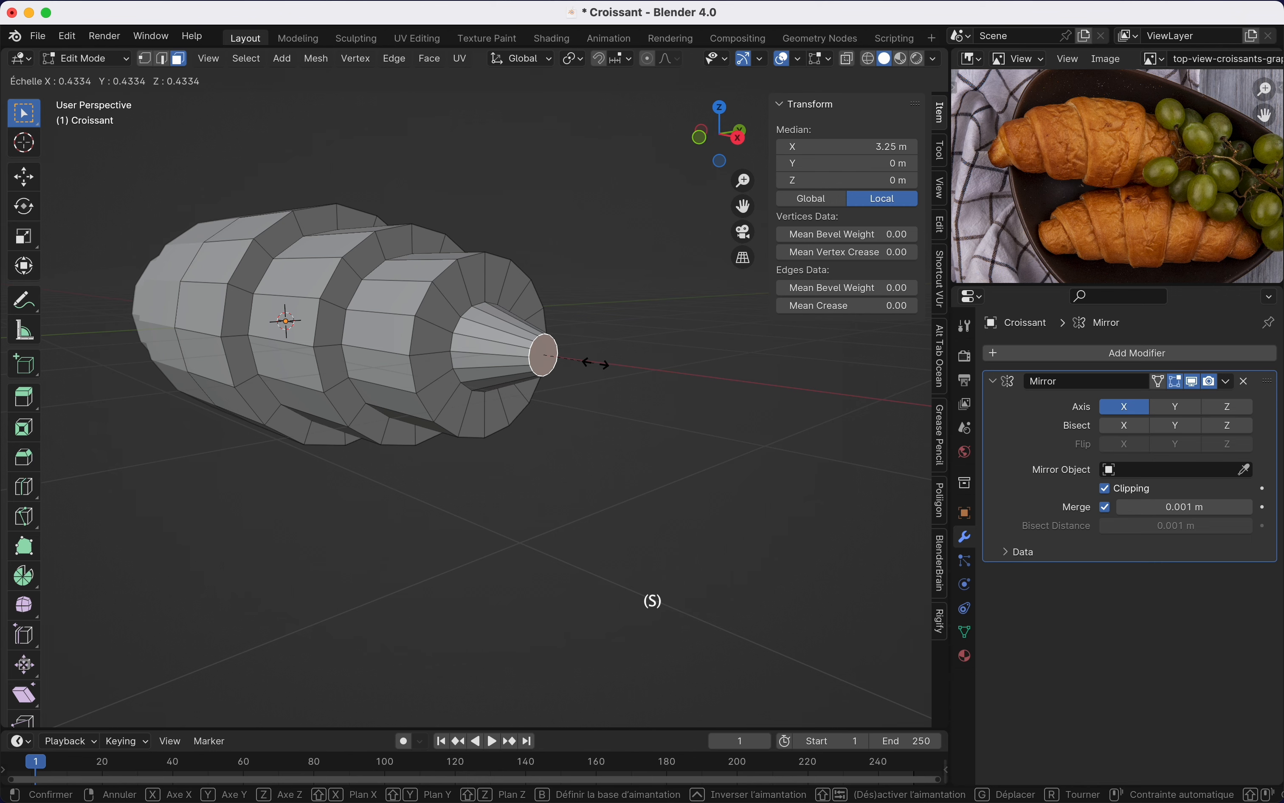
click(596, 363)
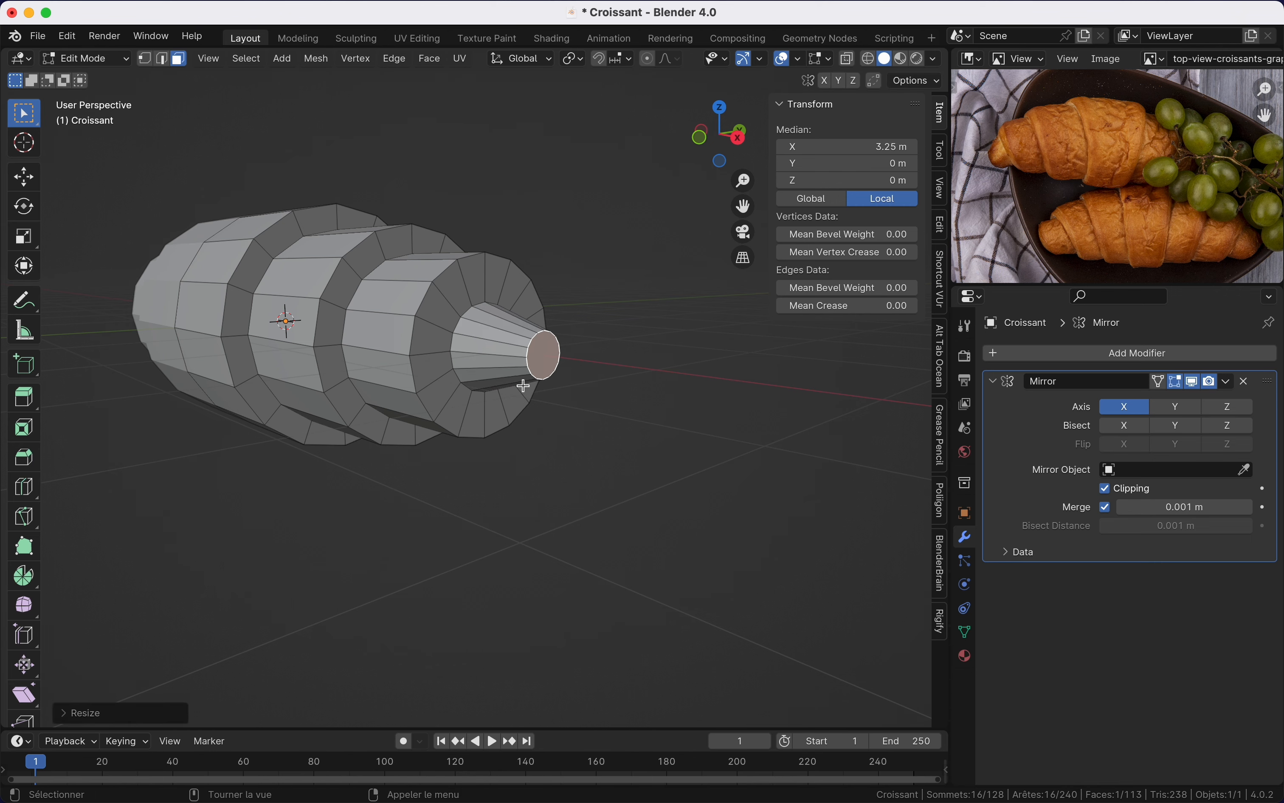
Step: Check the mirrored stepped croissant shape from the front and save the Croissant file
scroll(504, 393, left, 5)
ctrl+scroll(503, 394, down, 4)
scroll(504, 394, left, 3)
ctrl+scroll(503, 395, down, 3)
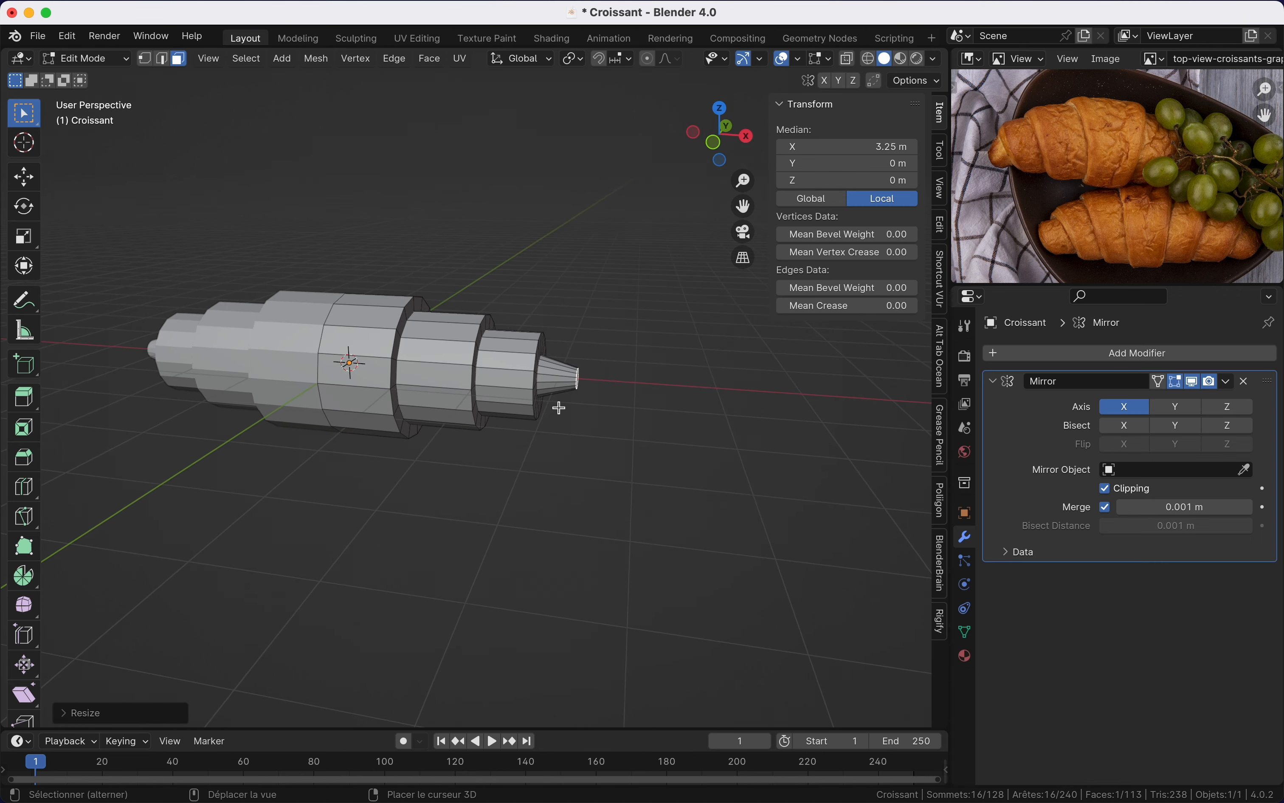
scroll(416, 362, left, 8)
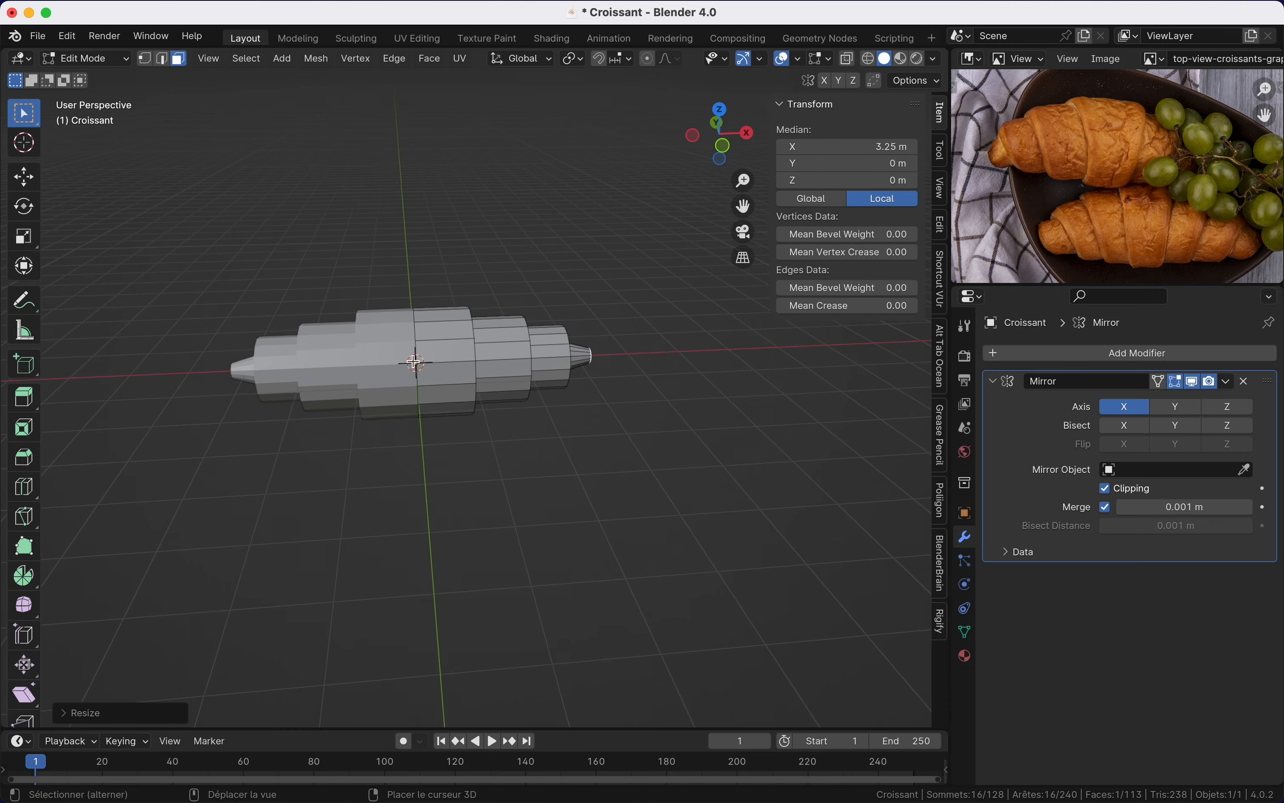
scroll(416, 362, left, 3)
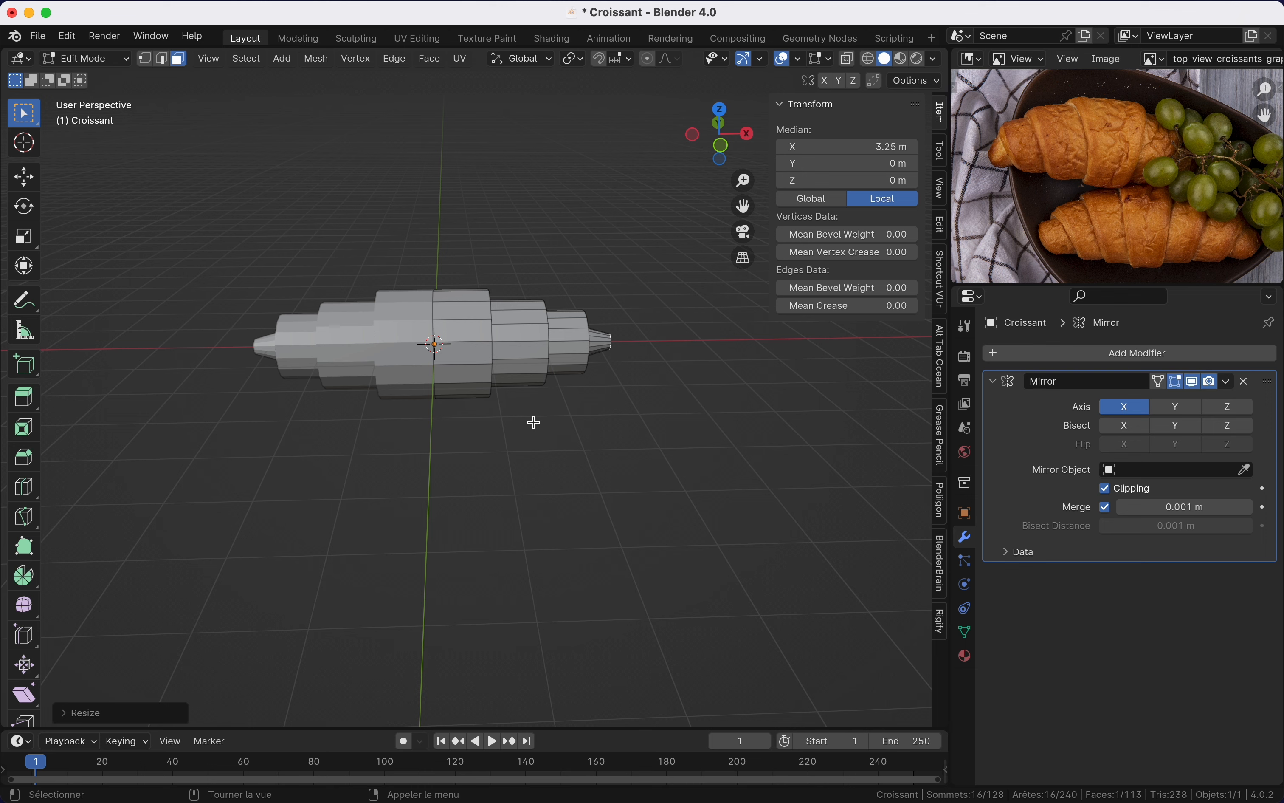
click(38, 35)
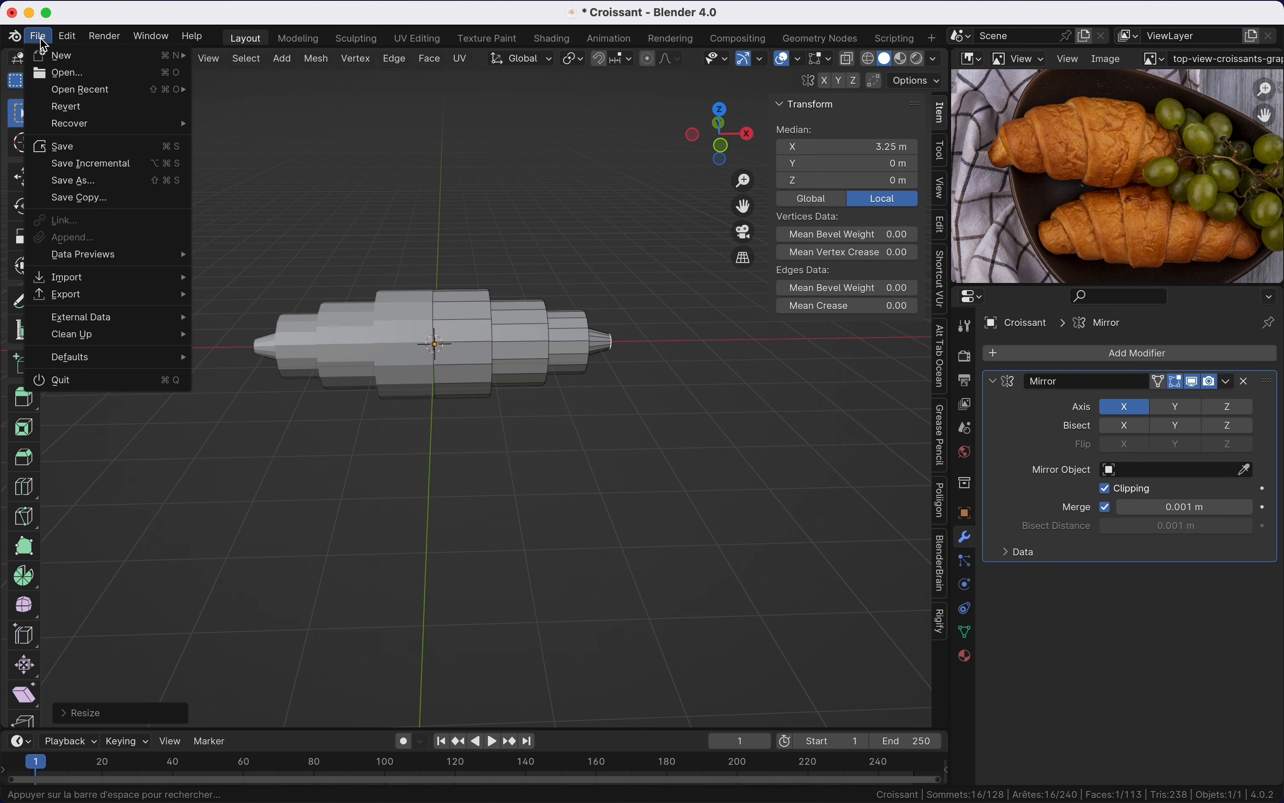
click(124, 153)
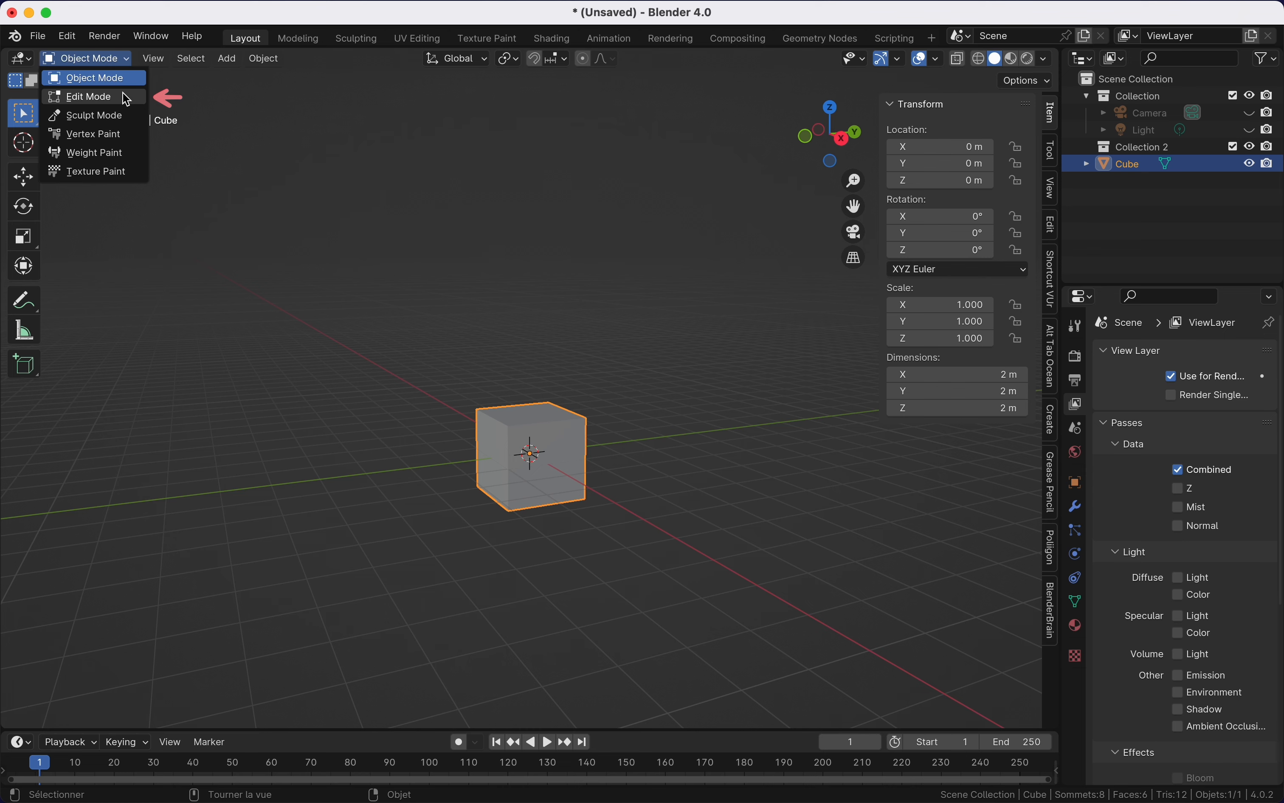
Step: Enter Edit Mode on the cube and practise selecting an edge in edge mode and its three visible faces in face mode
click(126, 99)
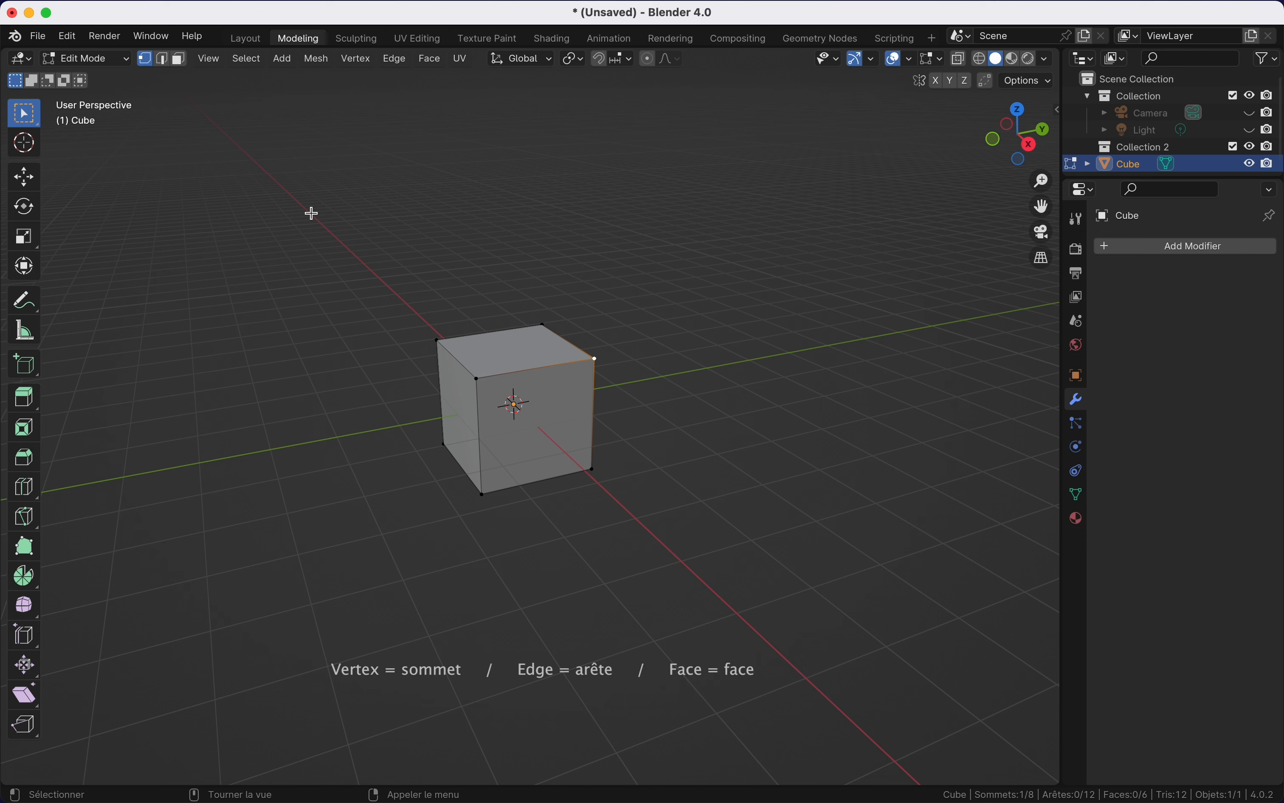
key(2)
click(492, 415)
key(3)
click(493, 351)
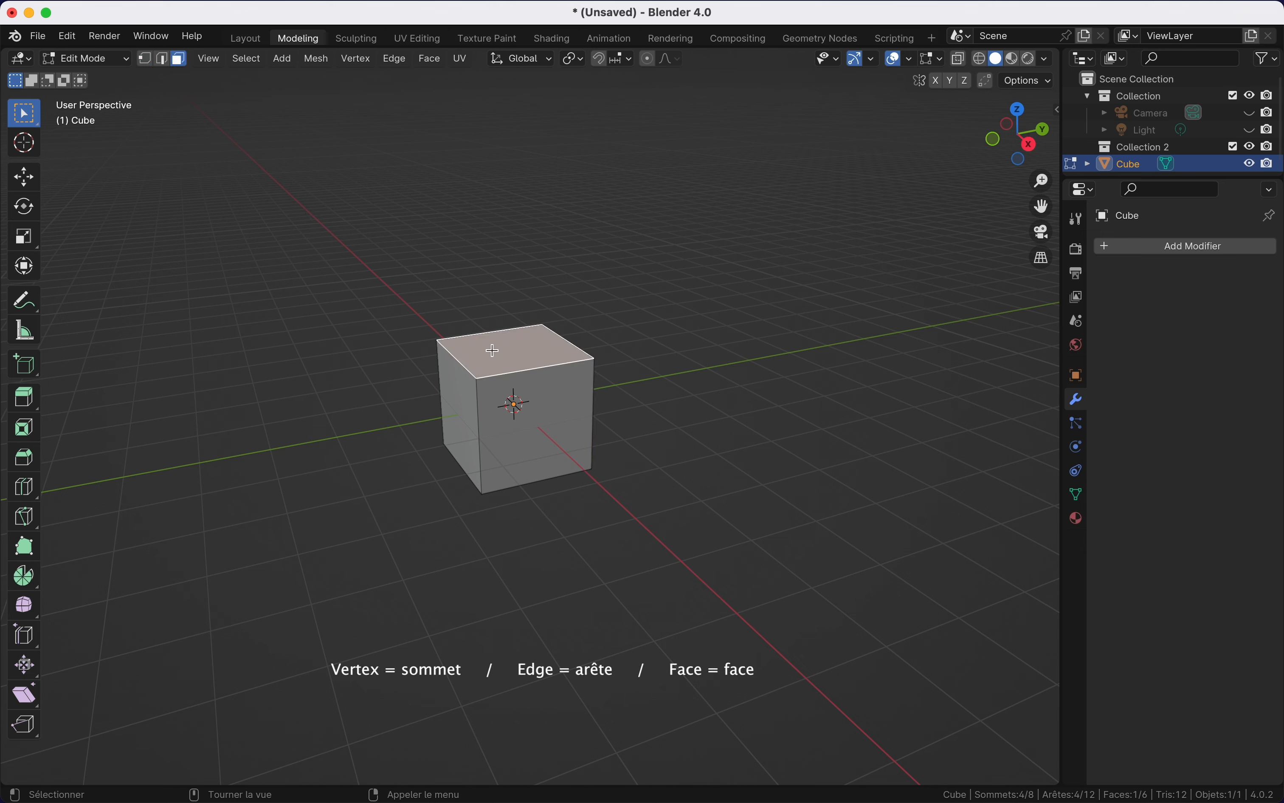
shift+click(520, 402)
shift+click(461, 402)
click(634, 416)
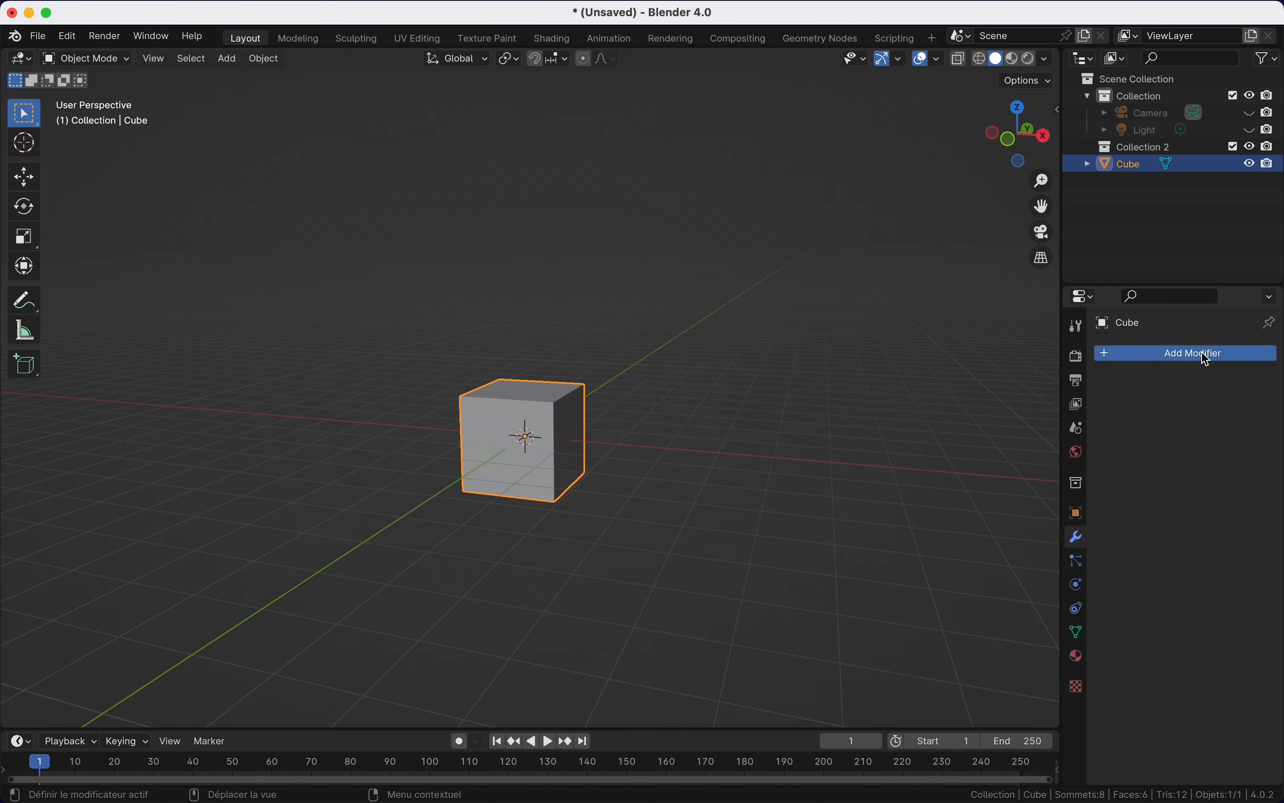
Step: Add an Array modifier with a count of 5 to the cube and move one of its top corner vertices outward in Edit Mode
click(1202, 352)
click(961, 353)
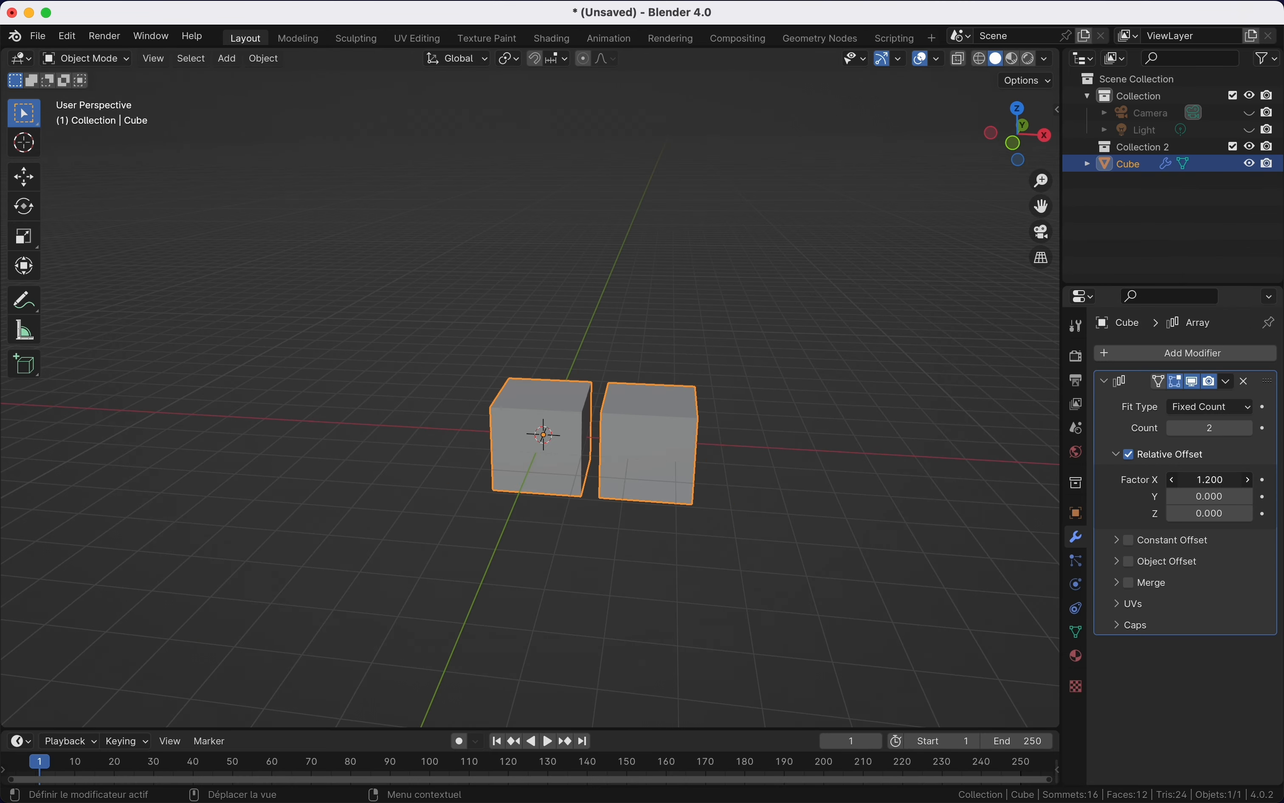
click(1250, 428)
click(1249, 428)
click(1250, 427)
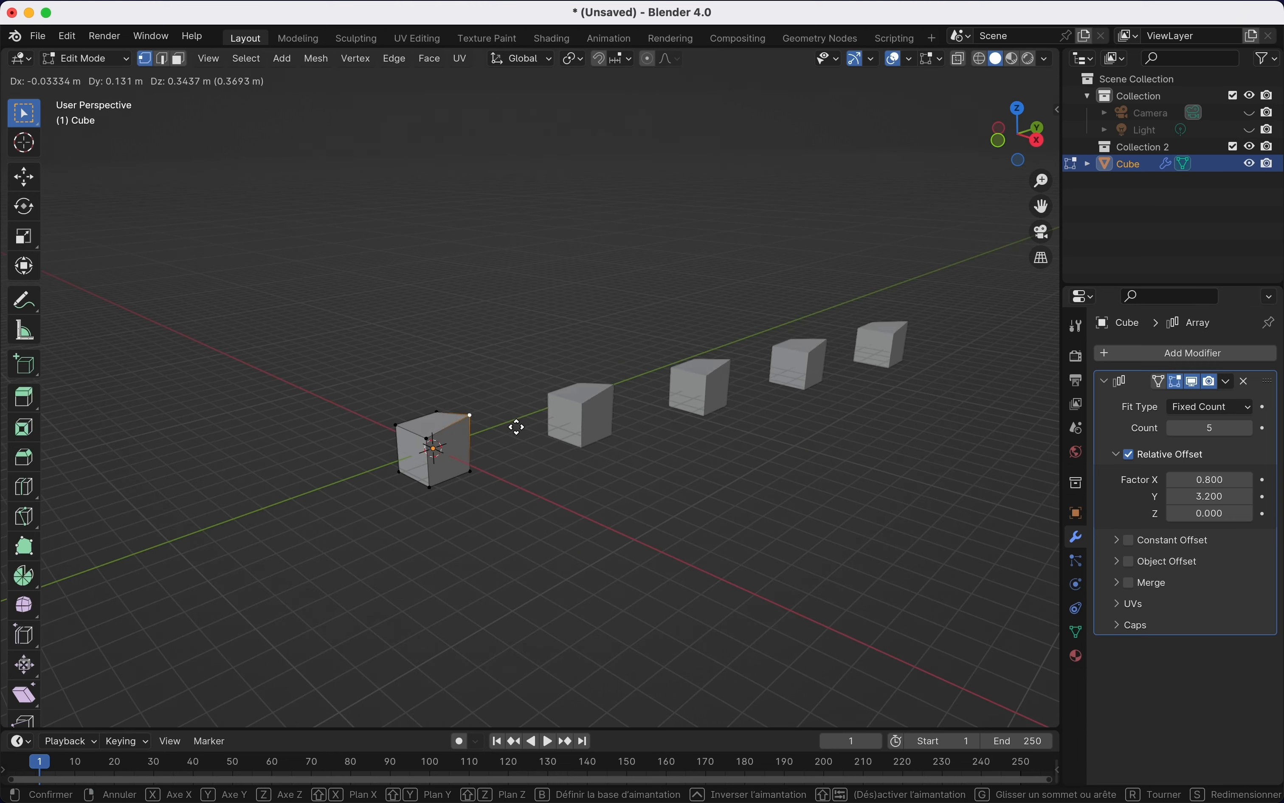
click(532, 455)
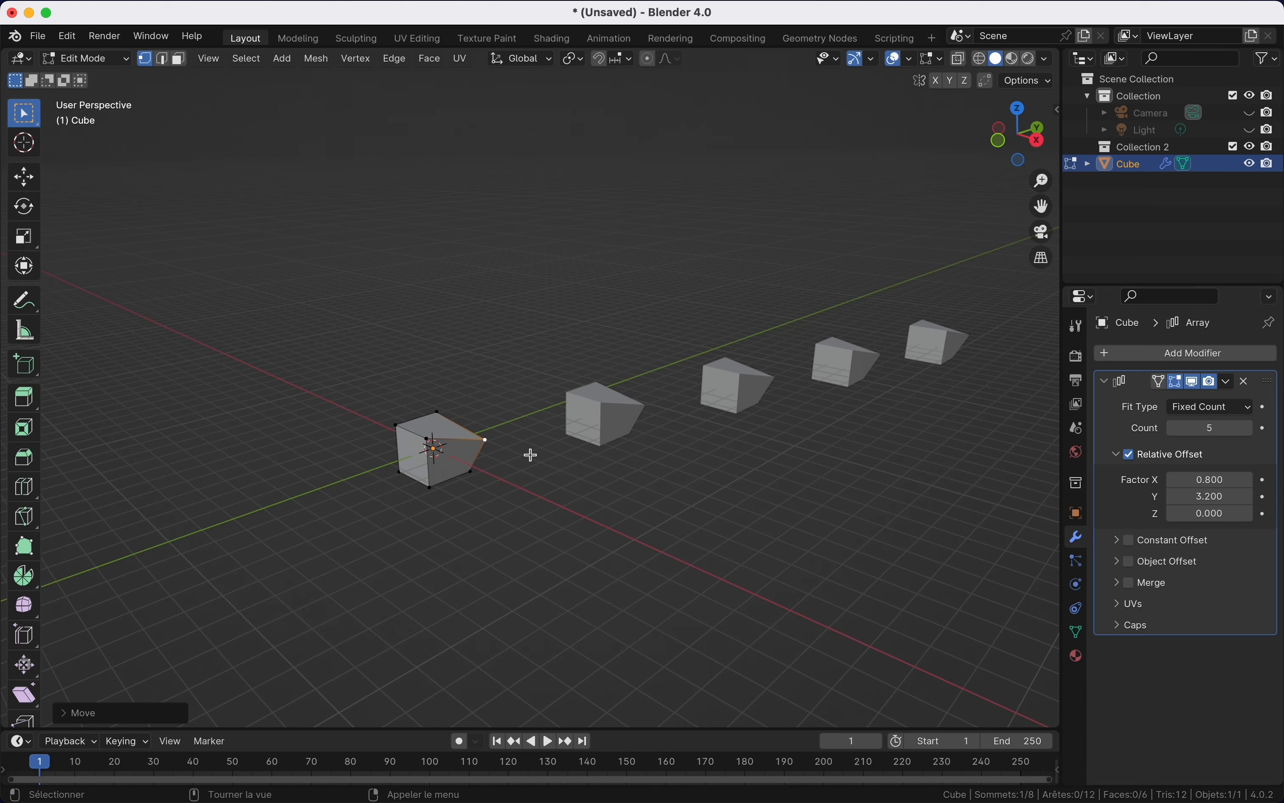